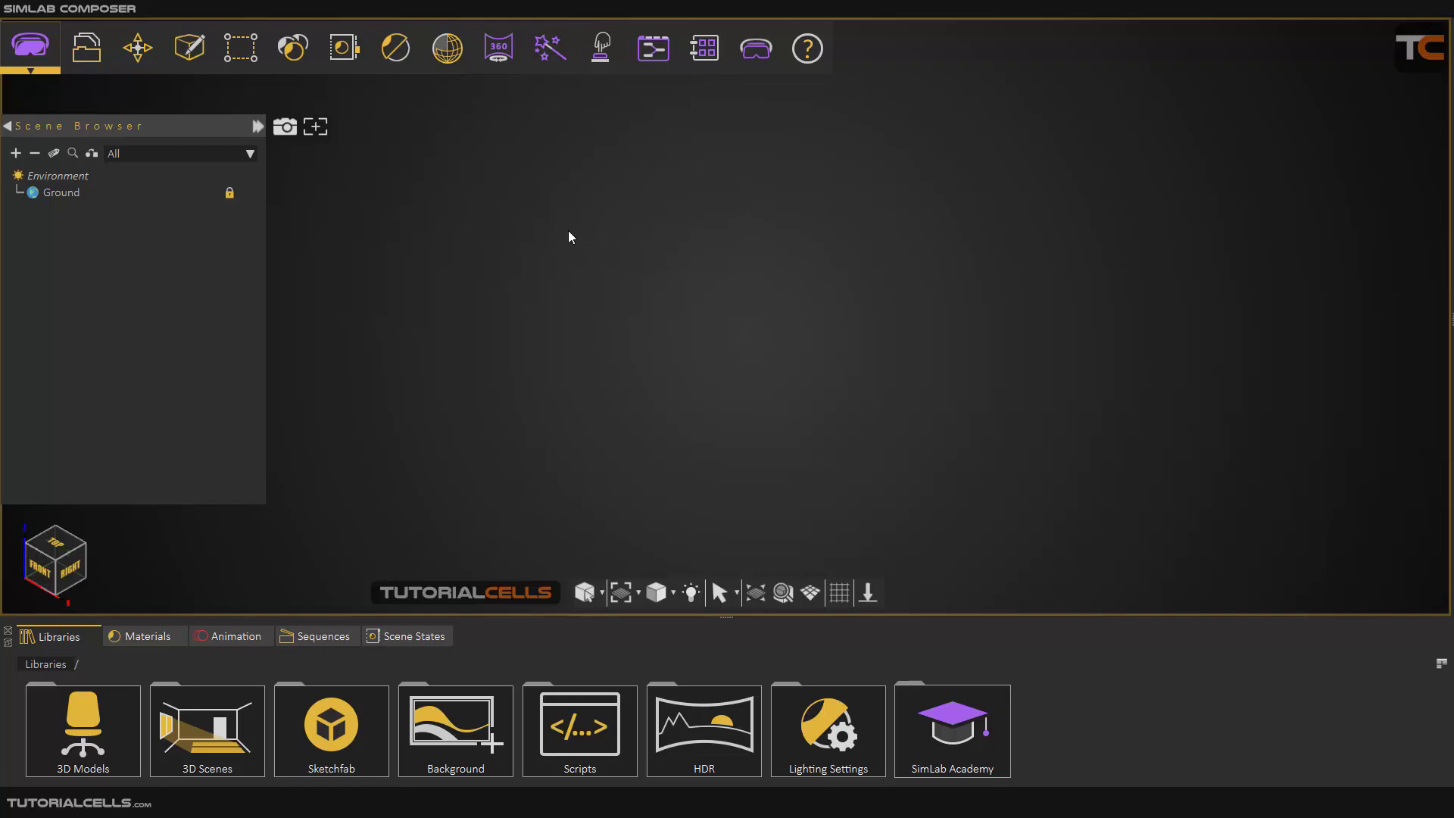
# Step: Switch to the Simulation workspace and show the General sample library with the Solid Editing dialog dismissed
pyautogui.click(30, 47)
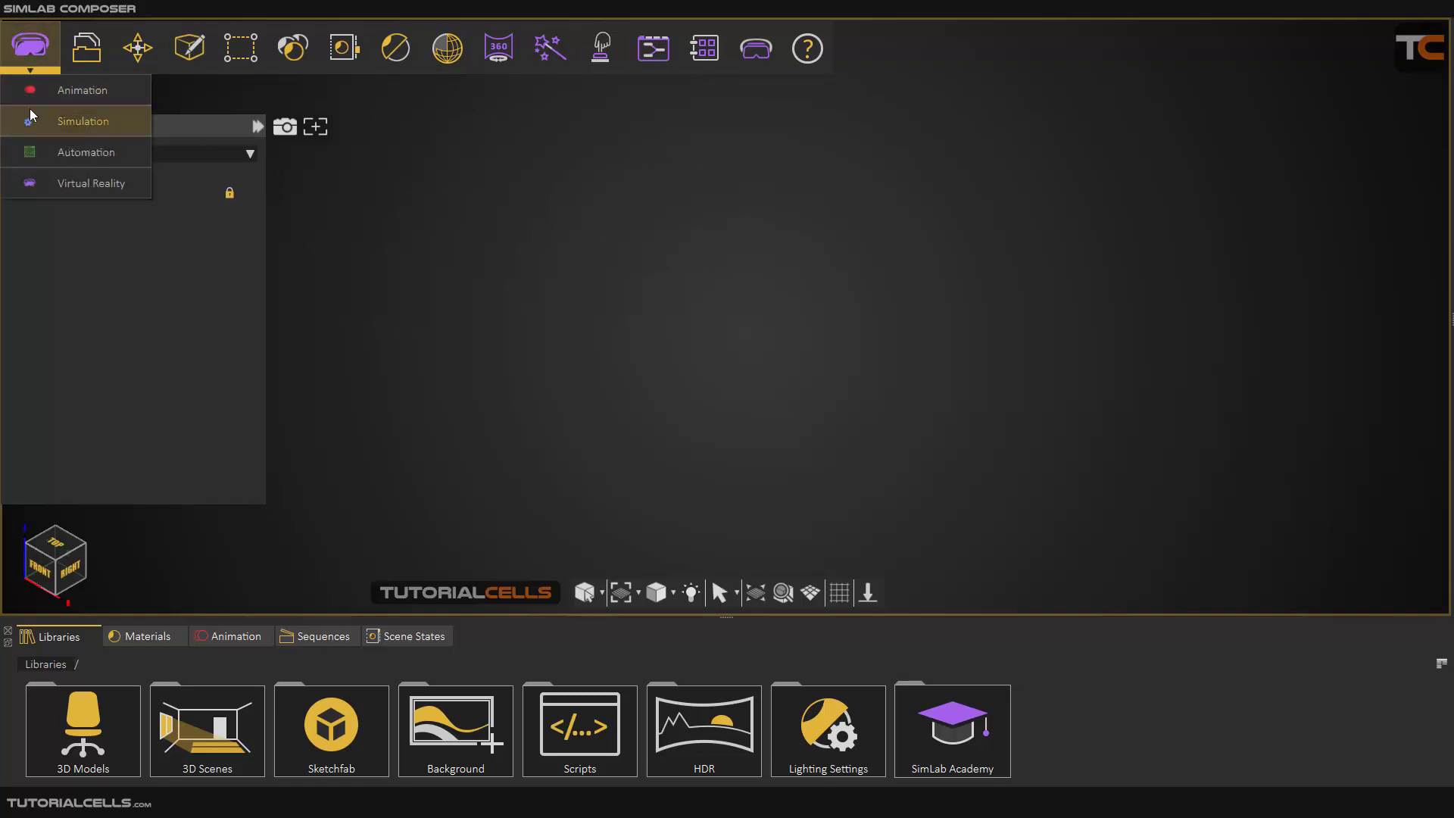
pyautogui.click(37, 120)
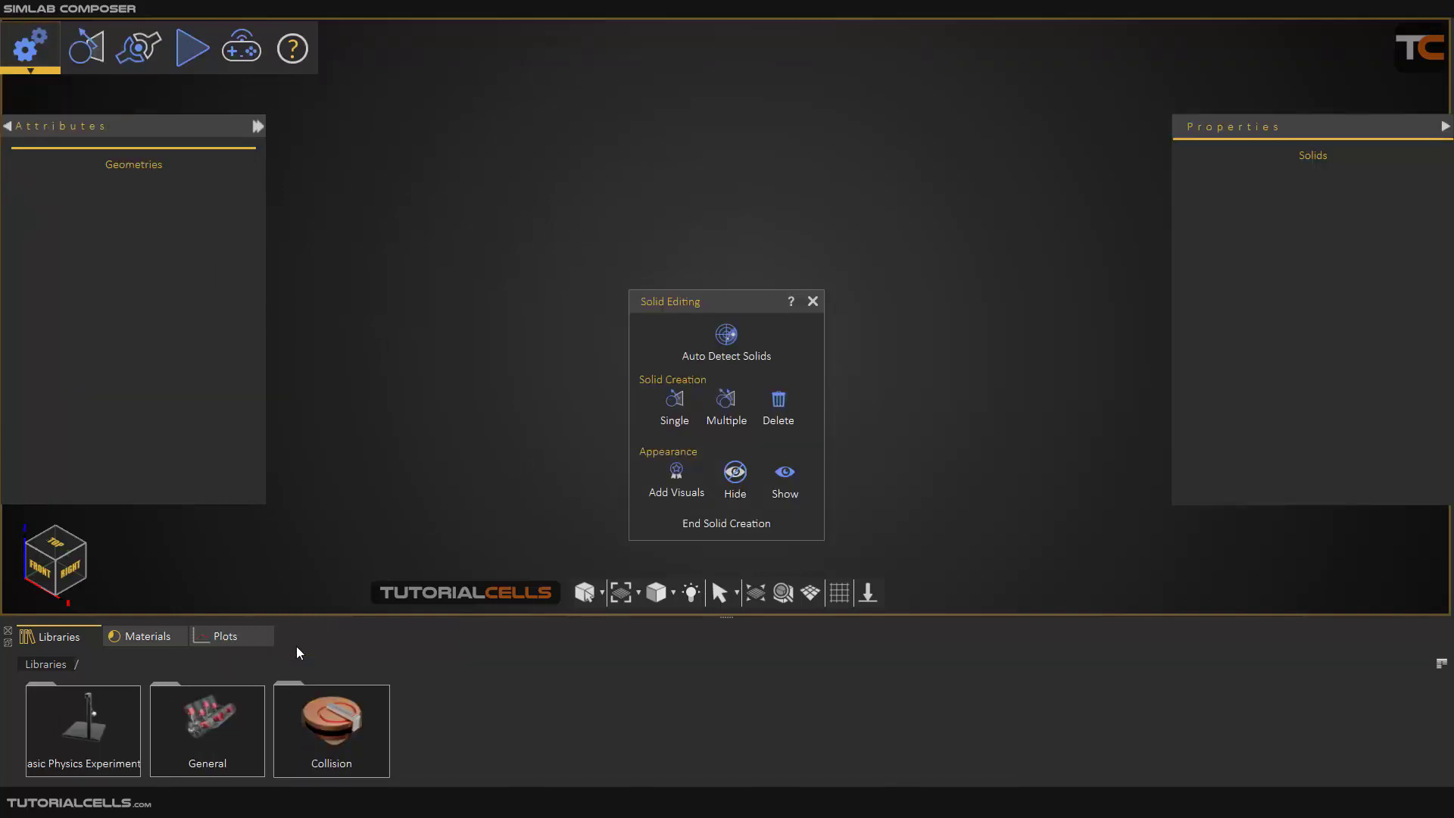
pyautogui.doubleClick(210, 727)
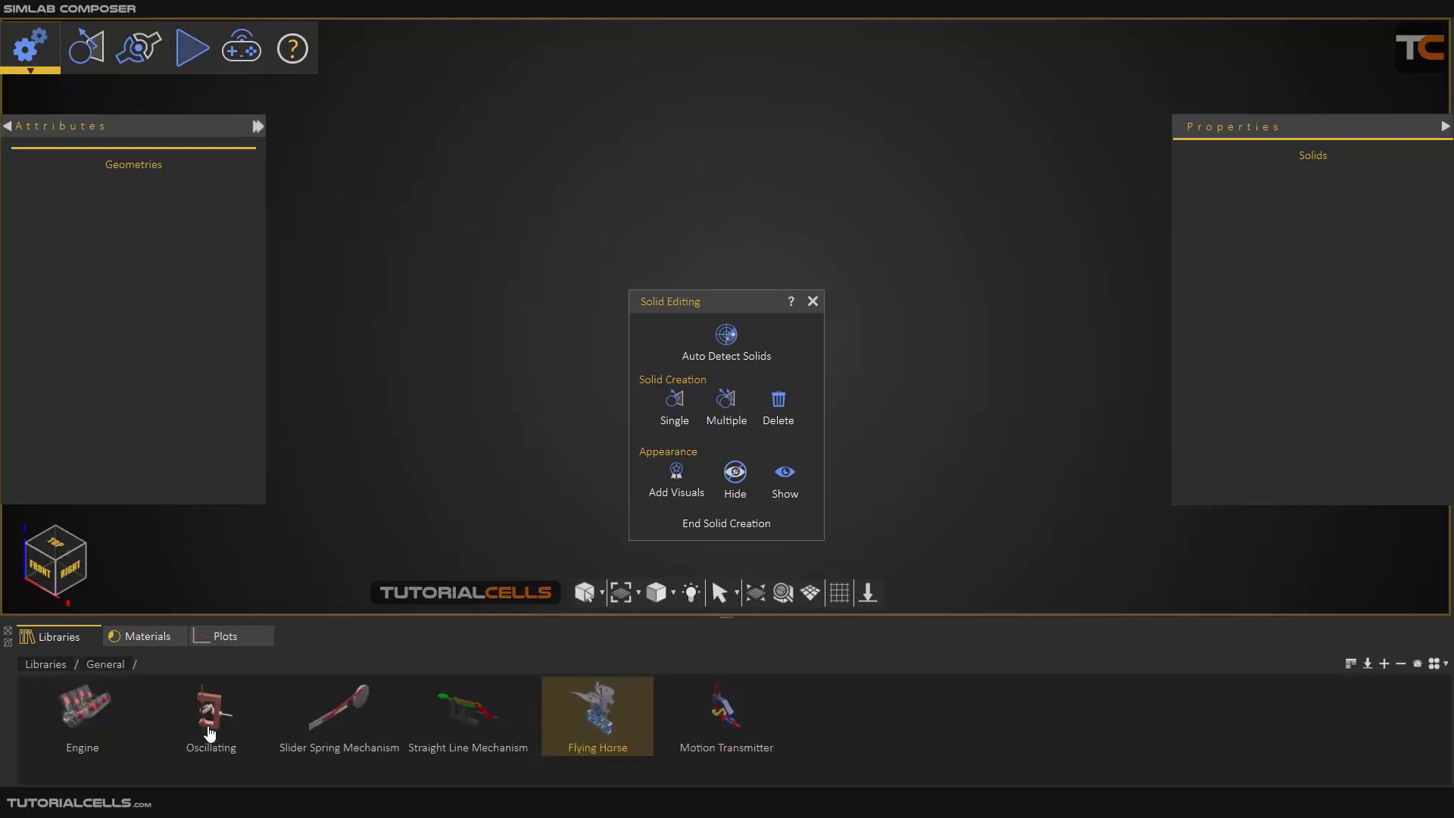
pyautogui.click(811, 302)
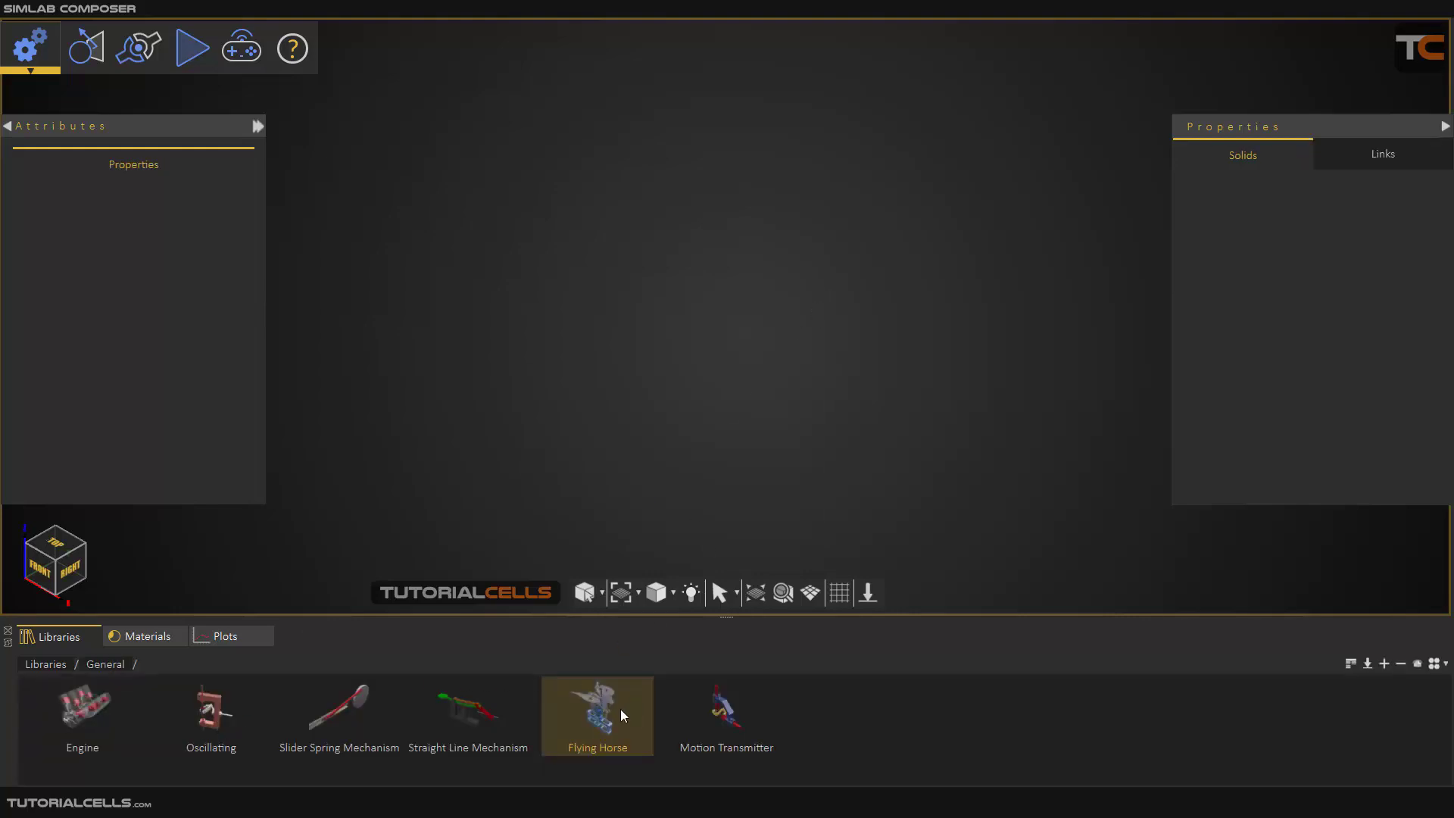
# Step: Load the Flying Horse sample into the scene without saving the current model, and dismiss the Solid Editing dialog
pyautogui.moveTo(620, 709); pyautogui.dragTo(718, 386)
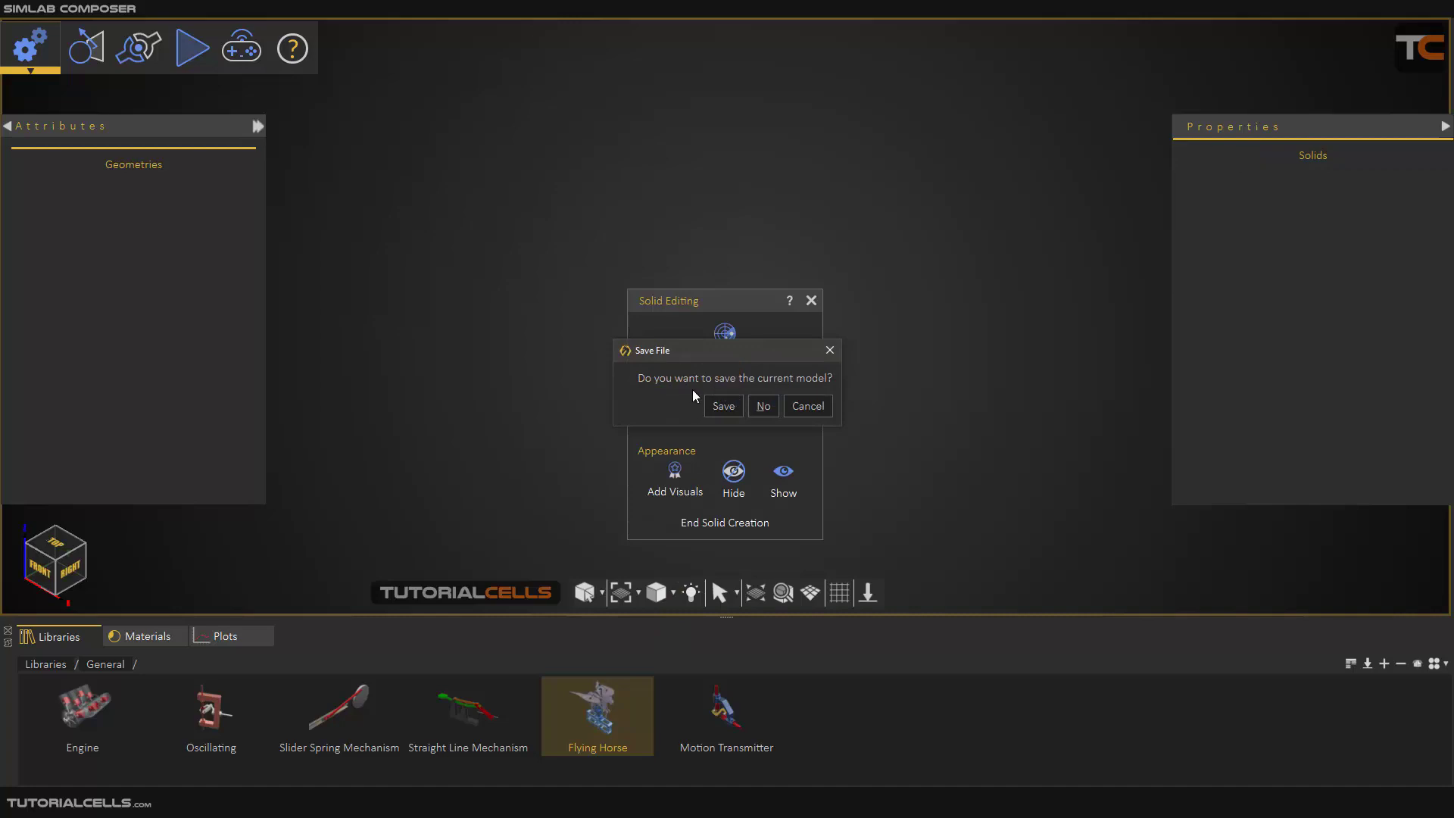
pyautogui.click(756, 405)
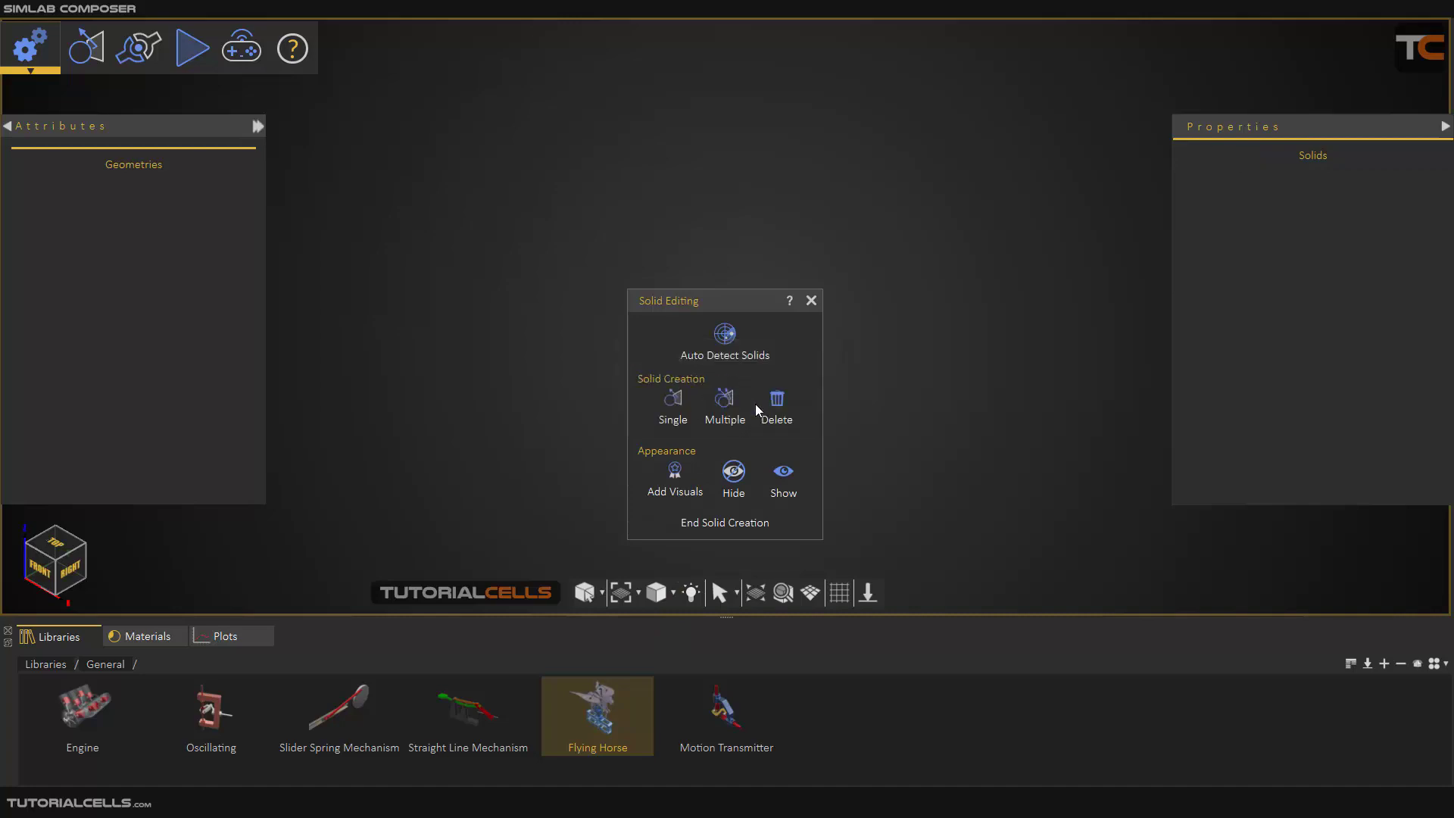
pyautogui.click(811, 300)
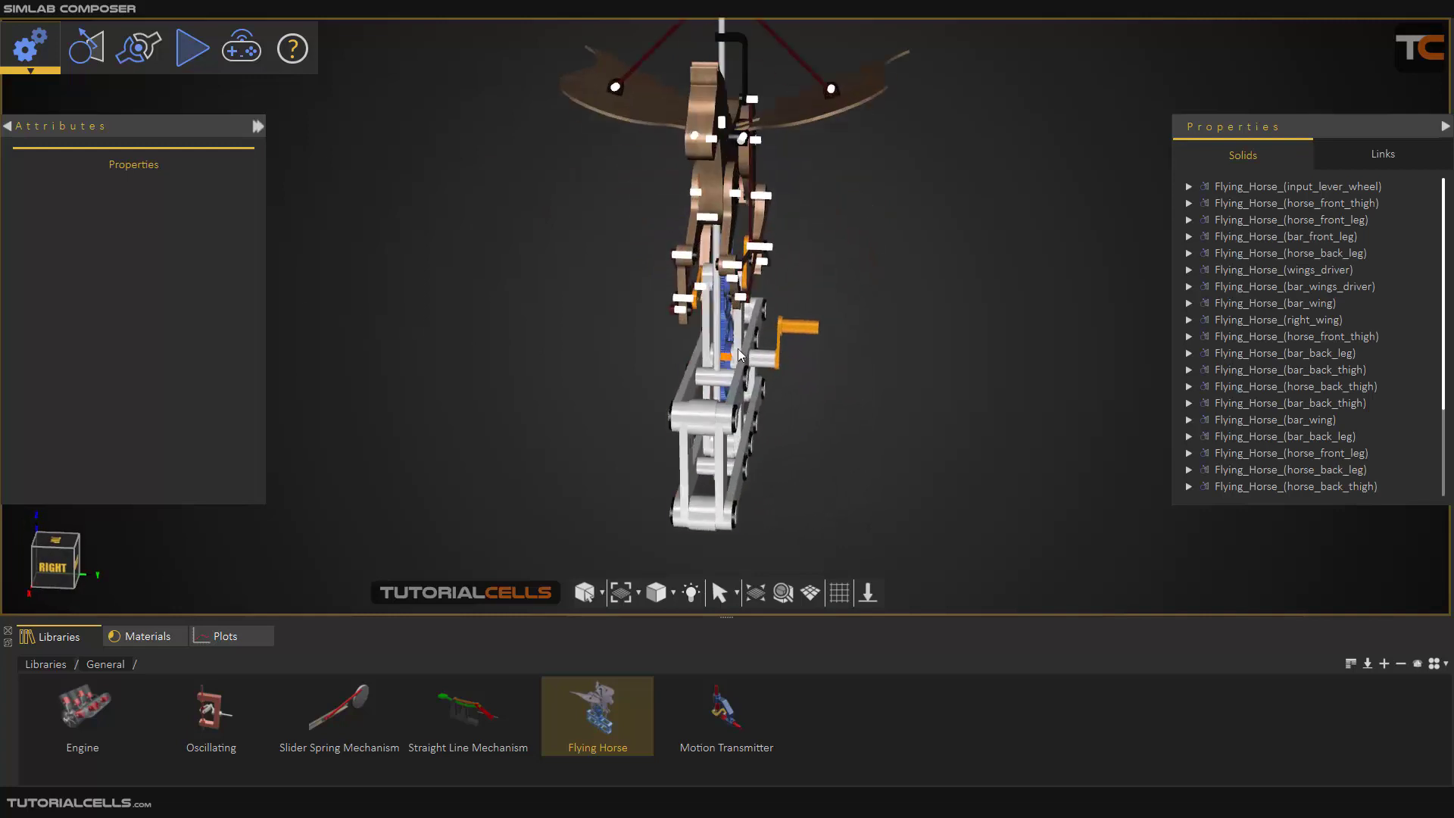
# Step: Examine the Flying Horse's input lever wheel and crank, and clear the selection
pyautogui.scroll(3, 652, 328)
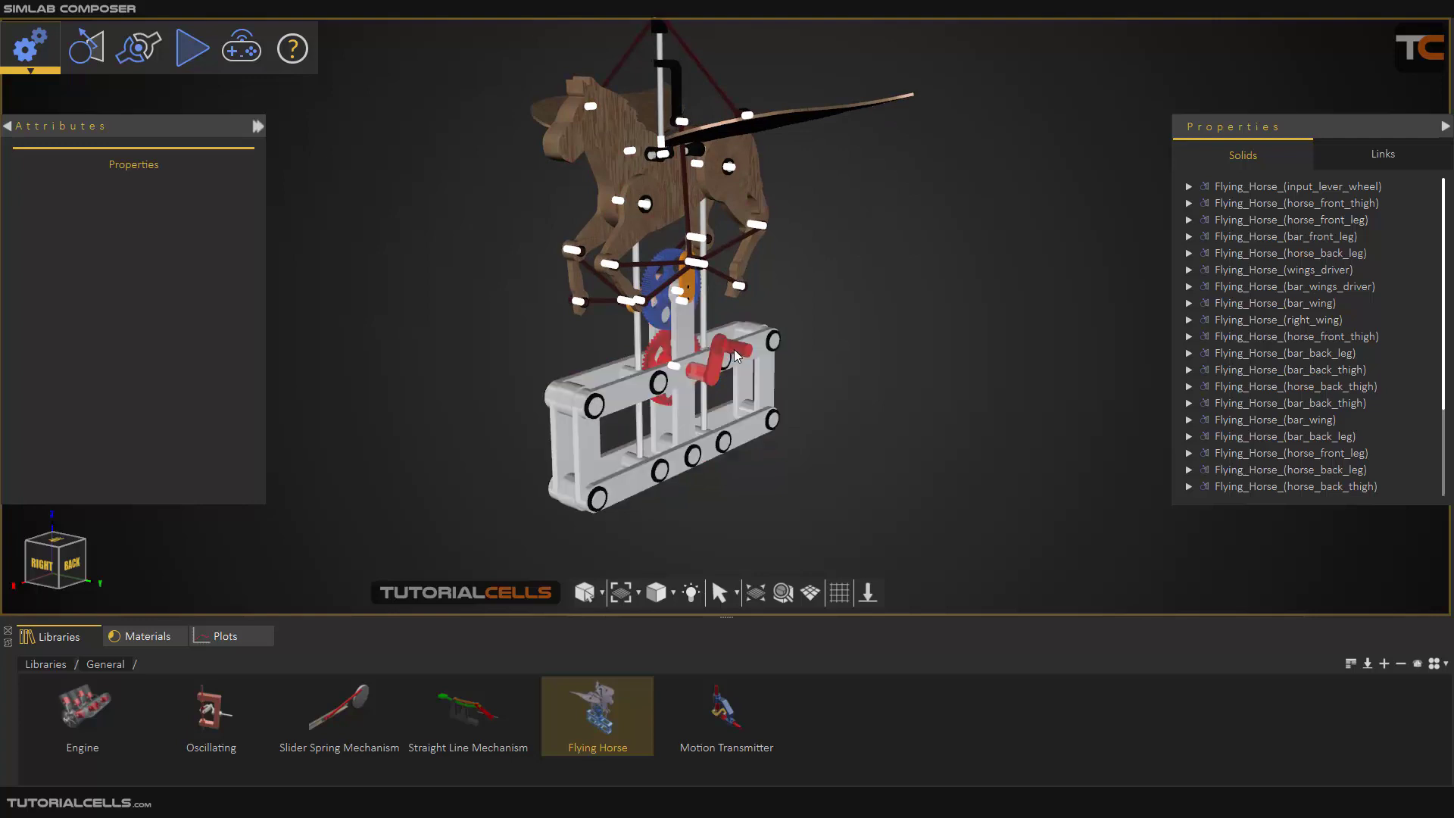
pyautogui.click(734, 348)
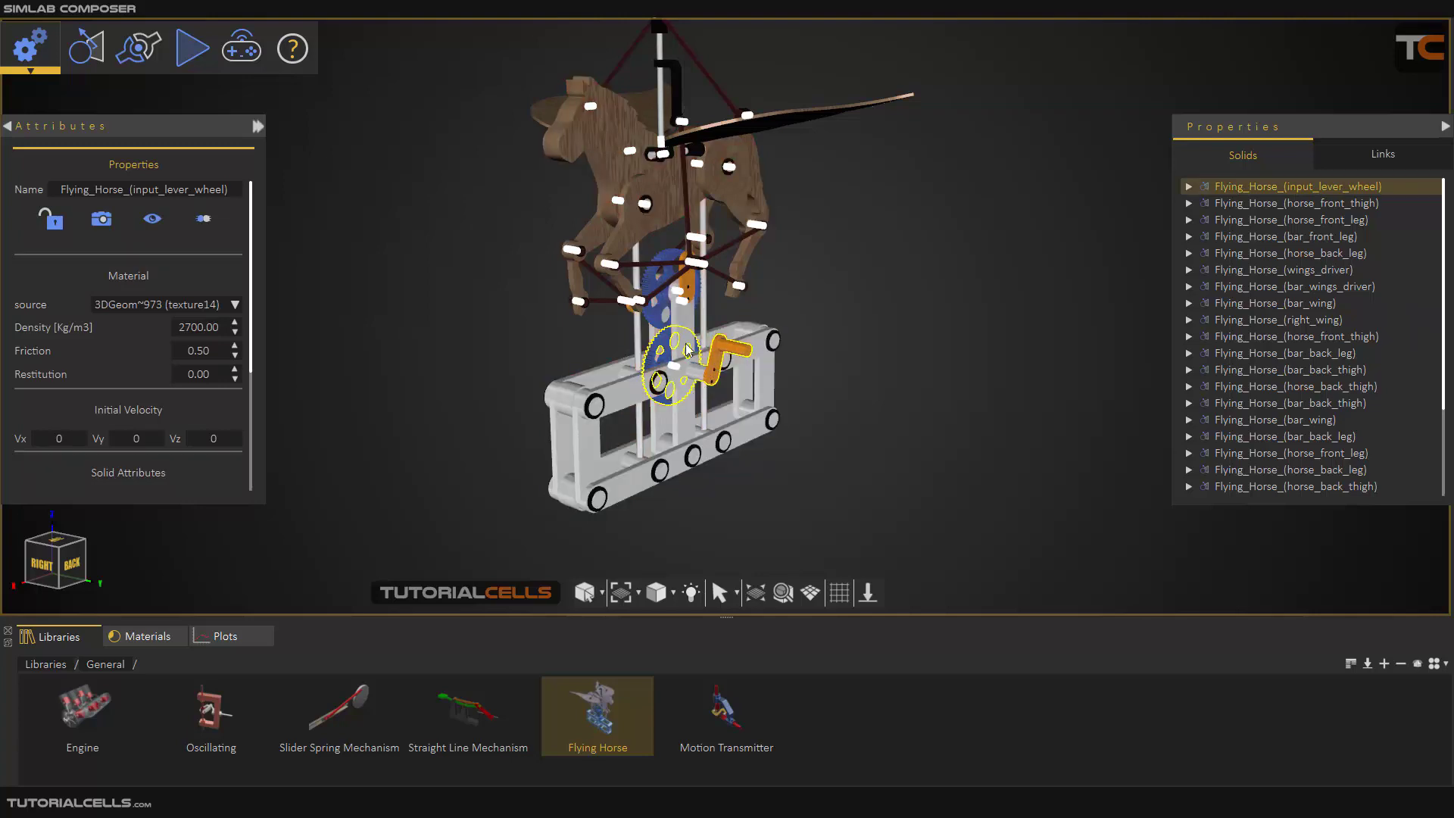
pyautogui.click(481, 184)
pyautogui.moveTo(482, 188); pyautogui.dragTo(542, 301)
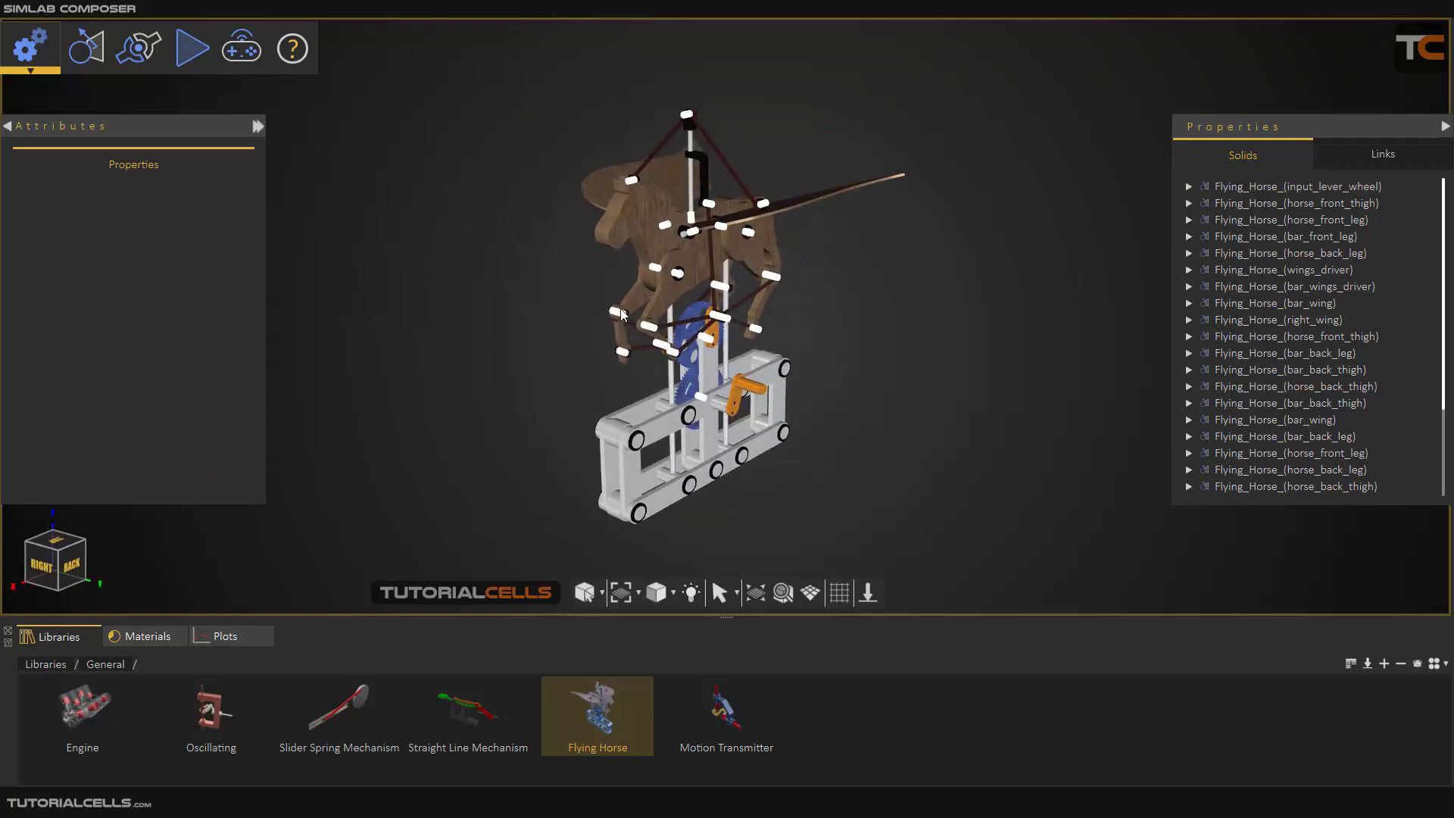
# Step: Run the Flying Horse simulation through more than one wing cycle and stop it
pyautogui.click(195, 49)
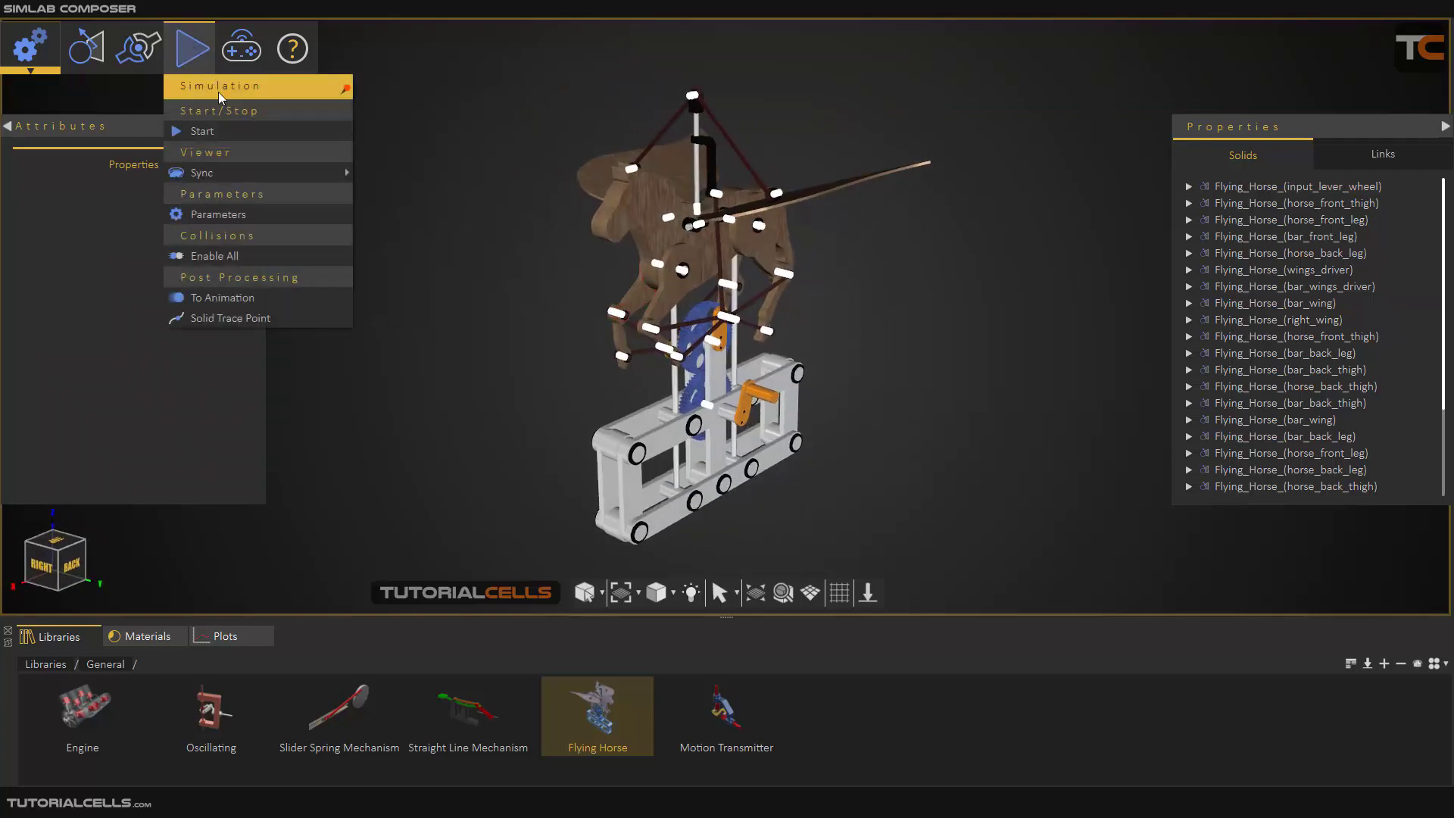
pyautogui.click(233, 130)
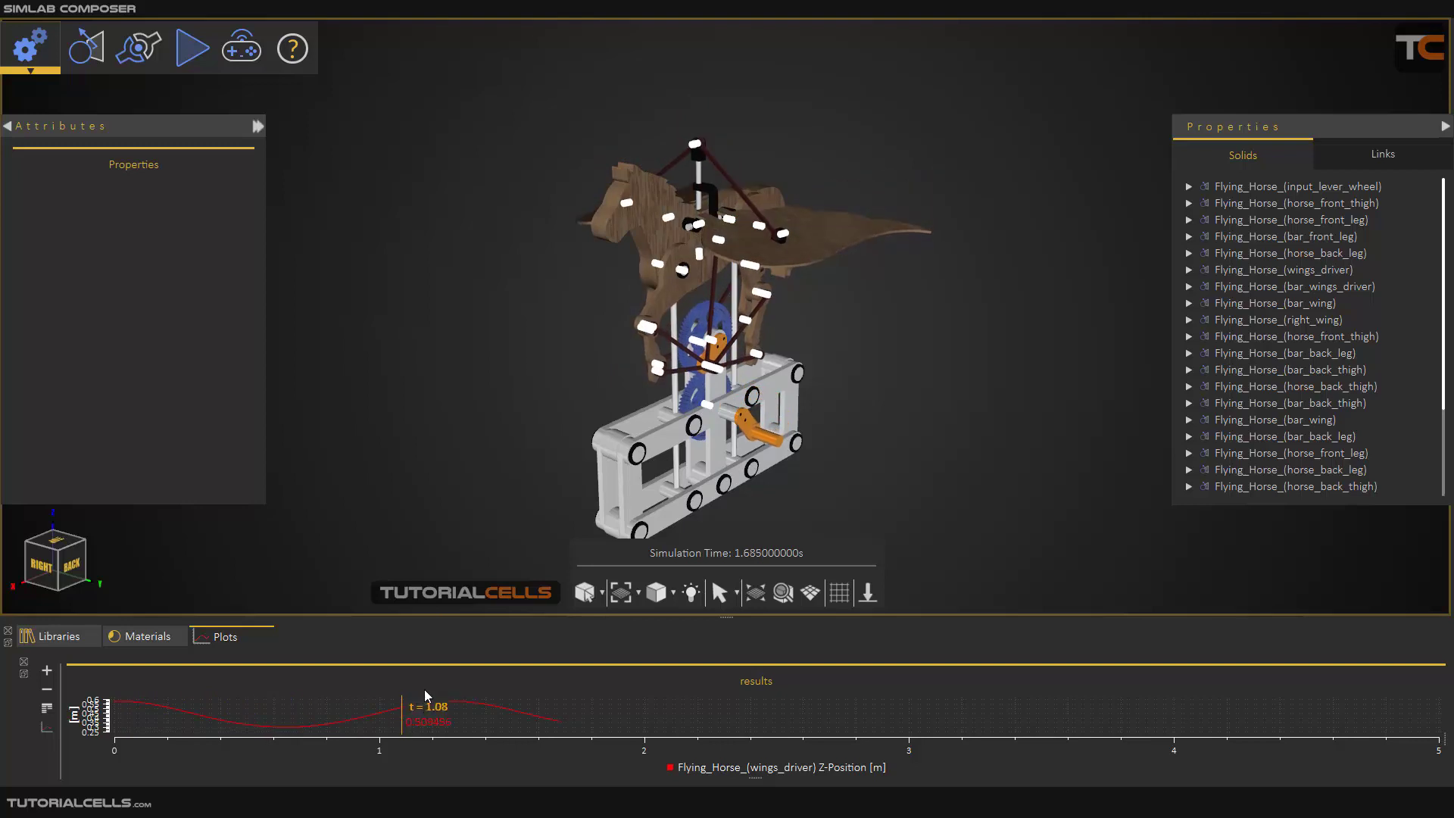
pyautogui.click(193, 48)
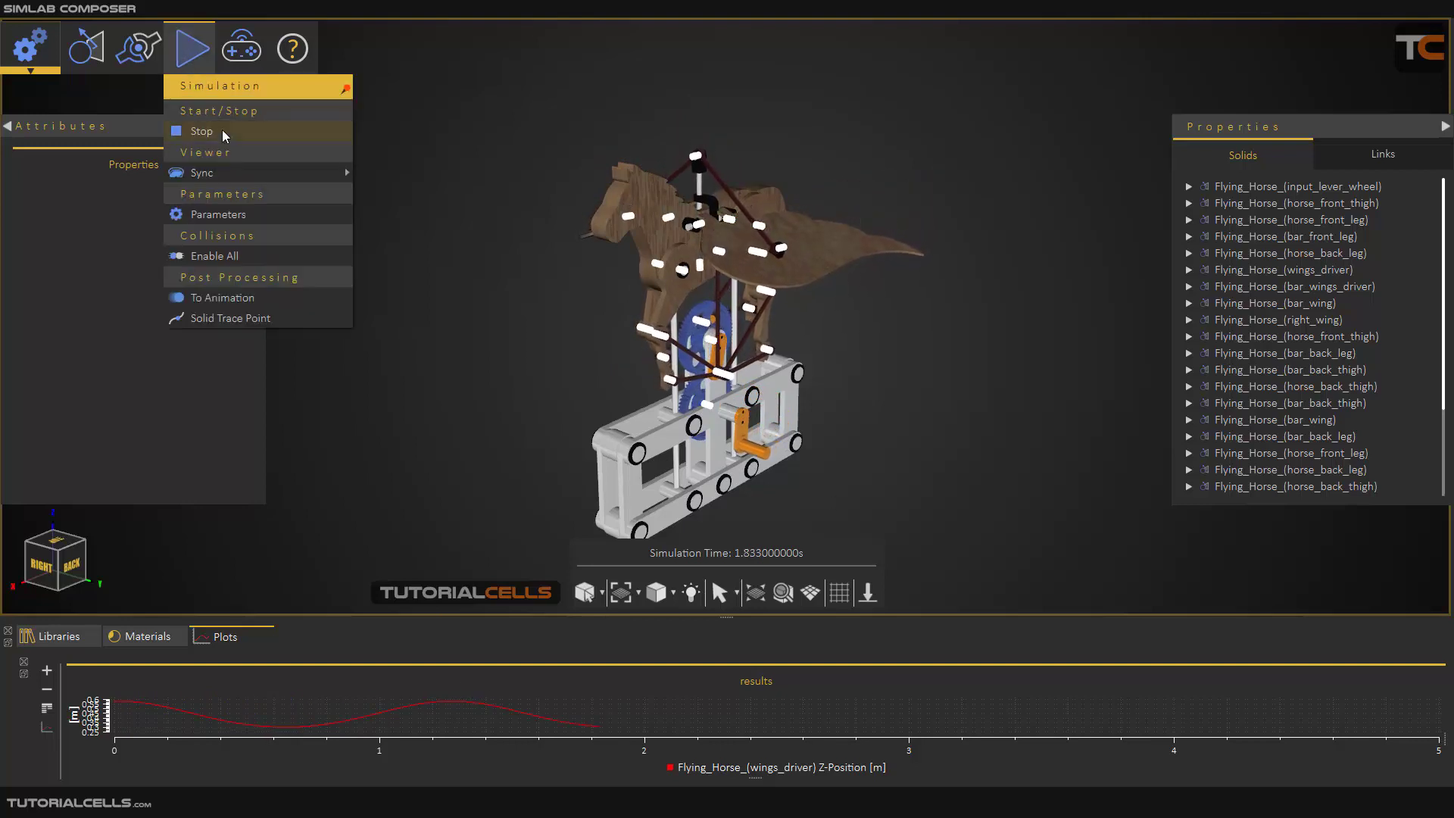
pyautogui.click(220, 133)
# Step: Save the recorded simulation as an animation at 60 frames per second
pyautogui.click(191, 48)
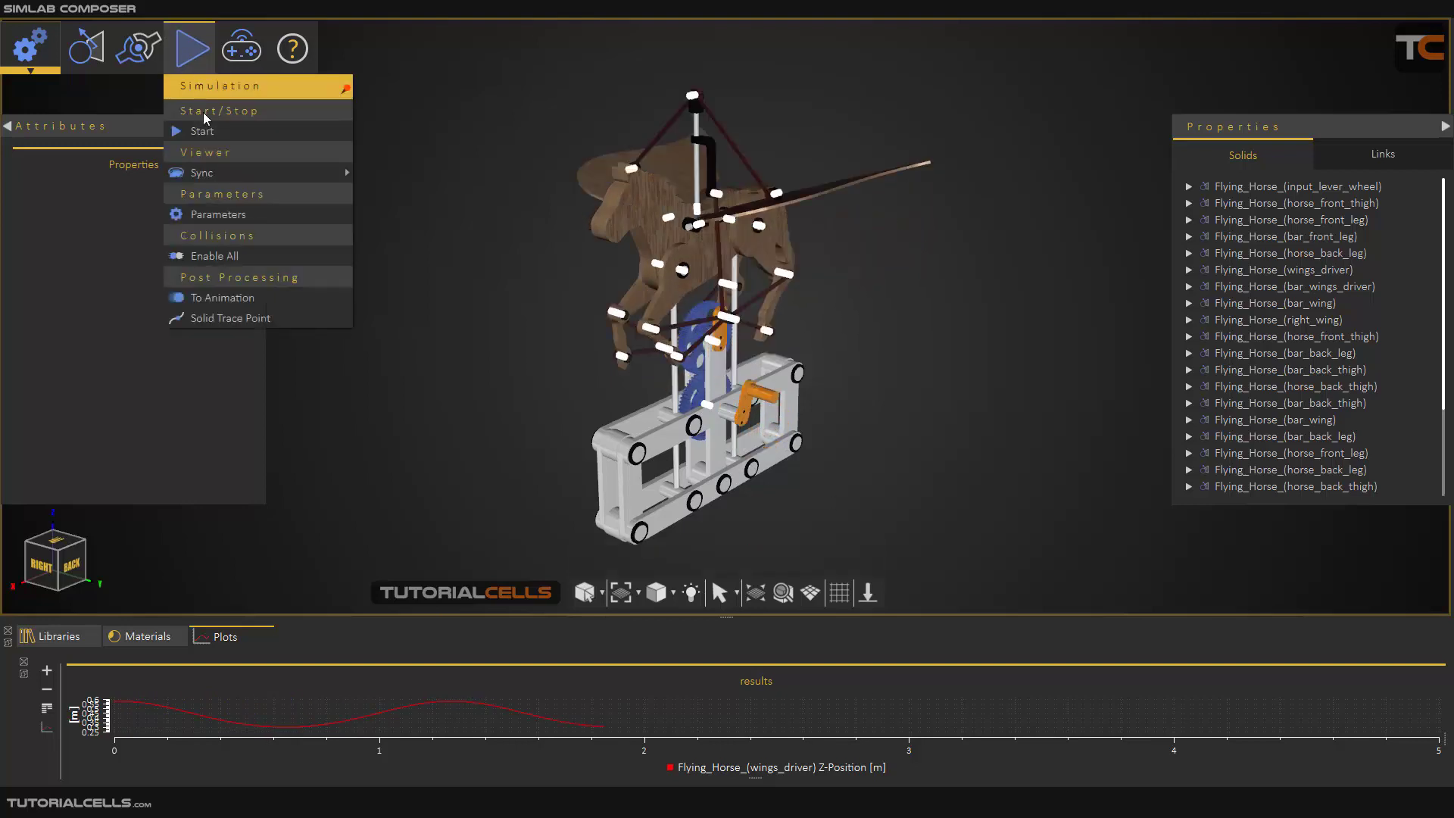
pyautogui.click(253, 300)
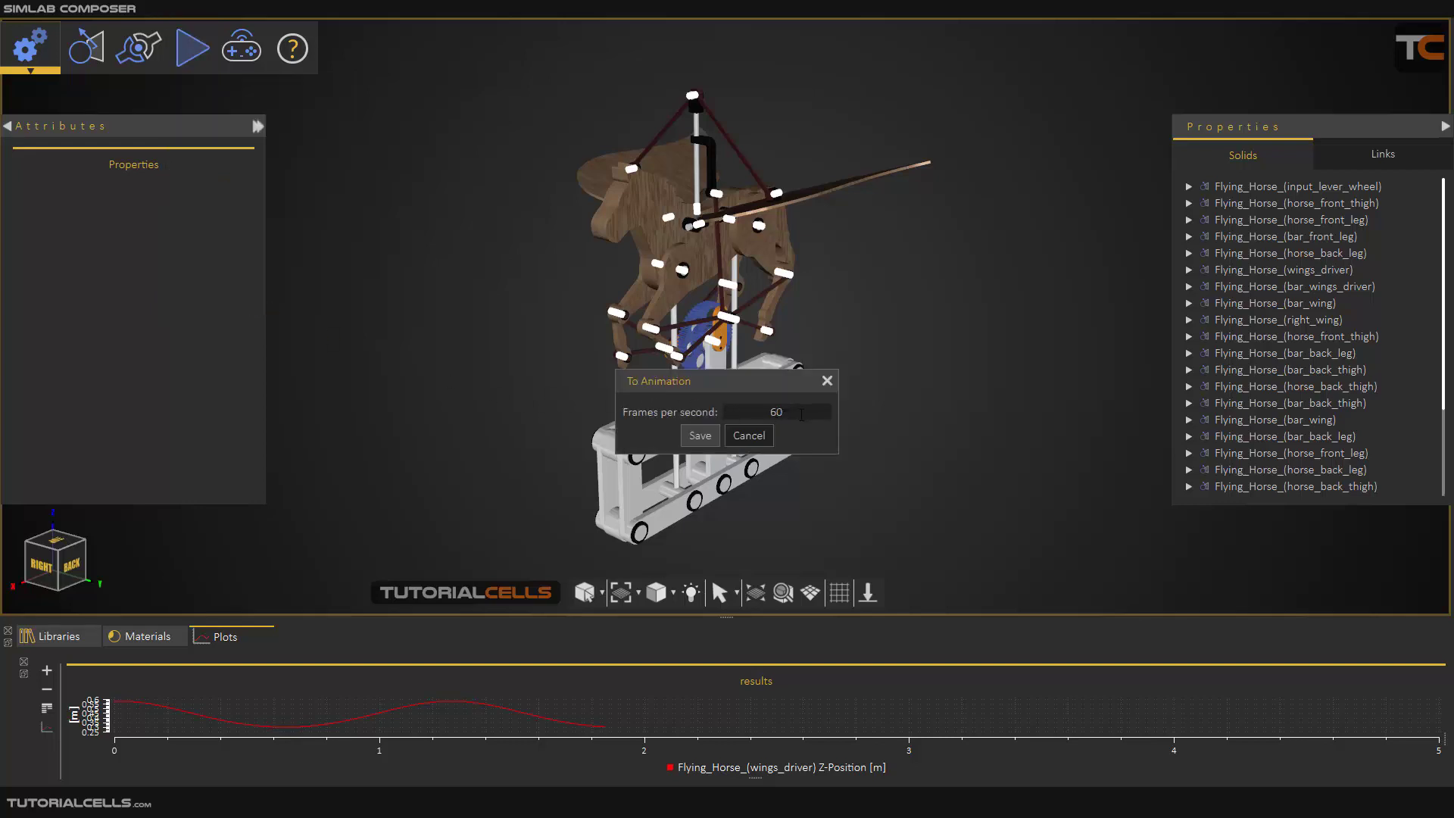
pyautogui.click(700, 436)
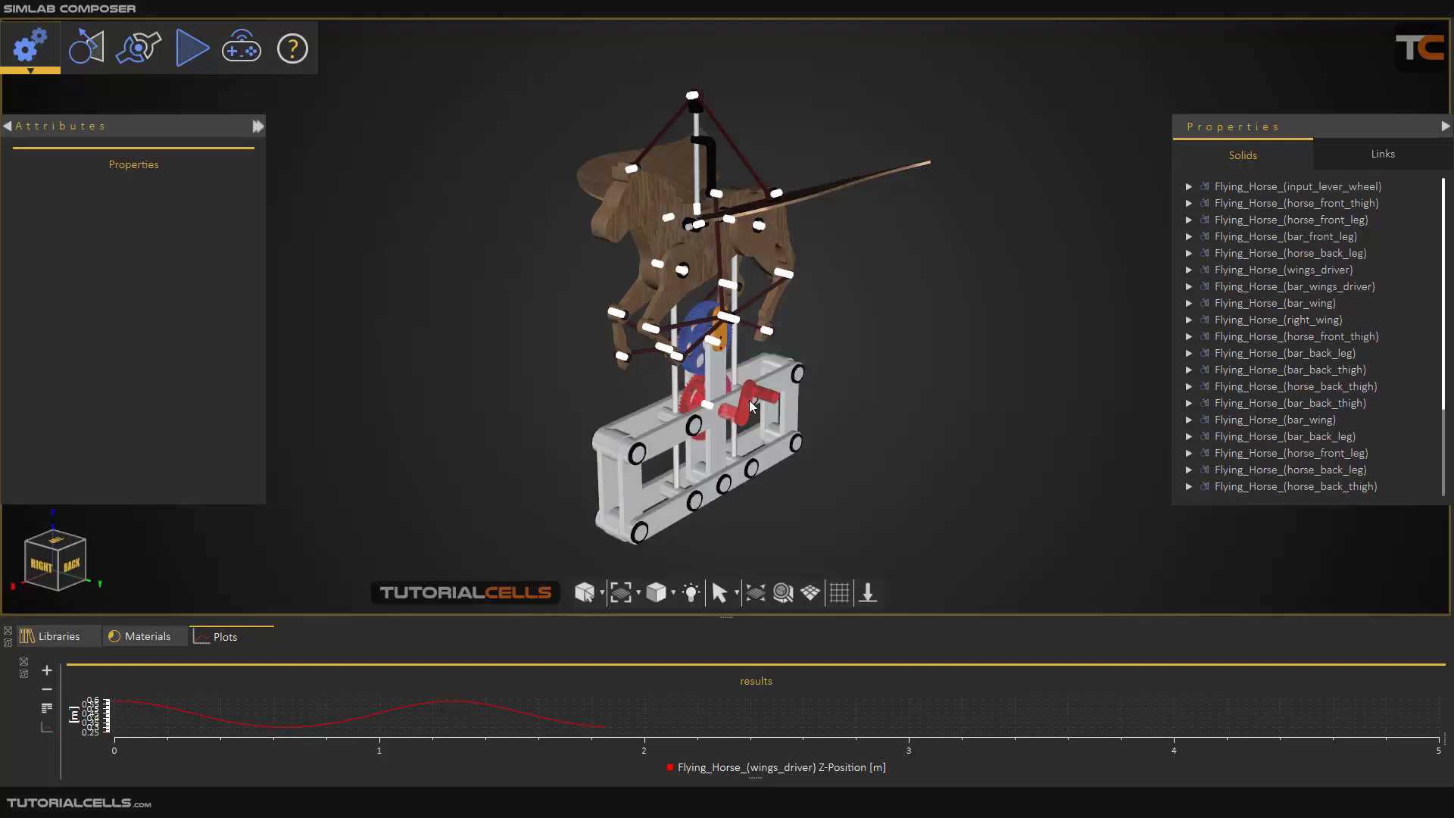
# Step: Switch to the Virtual Reality workspace and show the animation timeline
pyautogui.click(30, 48)
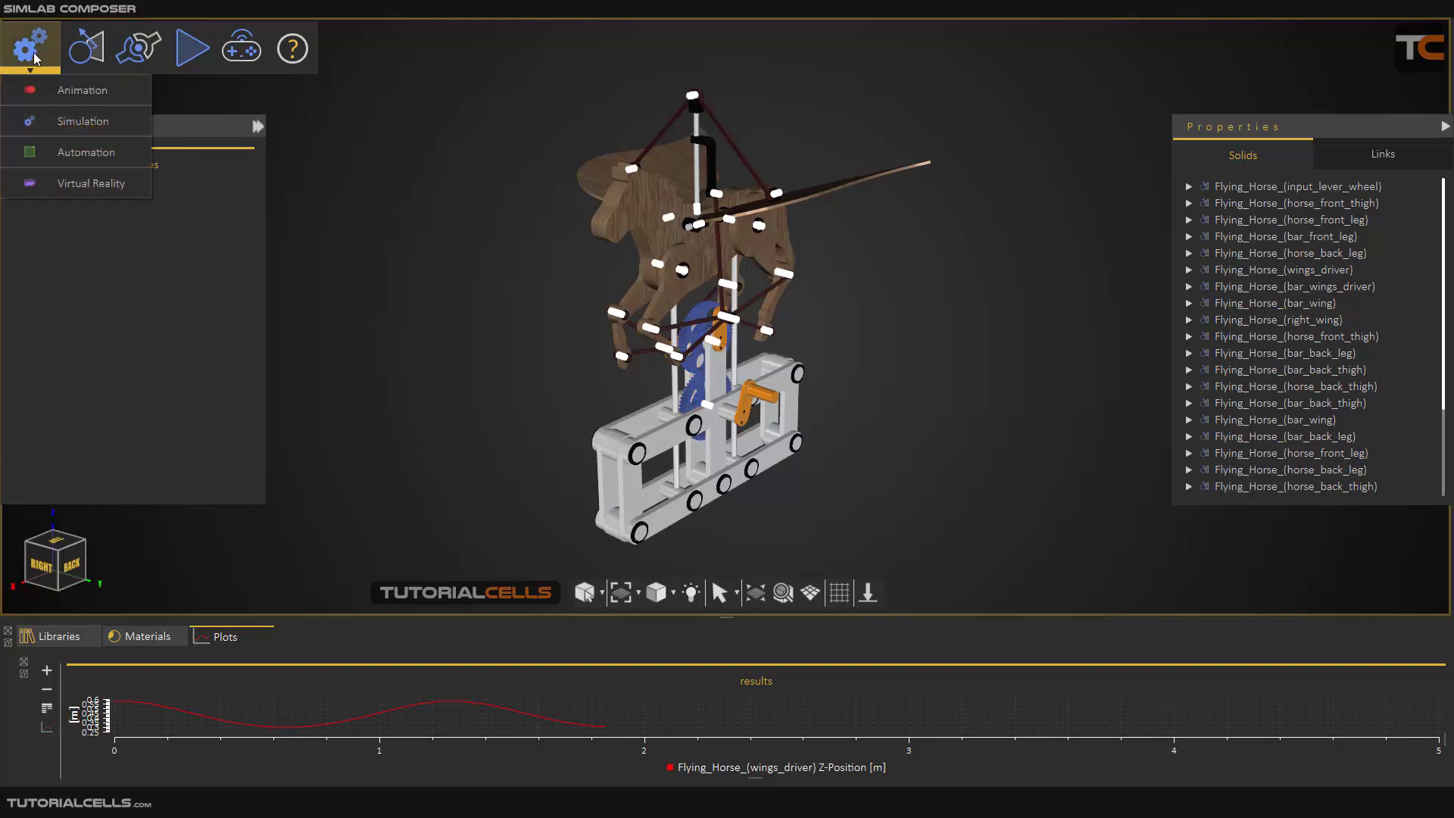
pyautogui.click(80, 187)
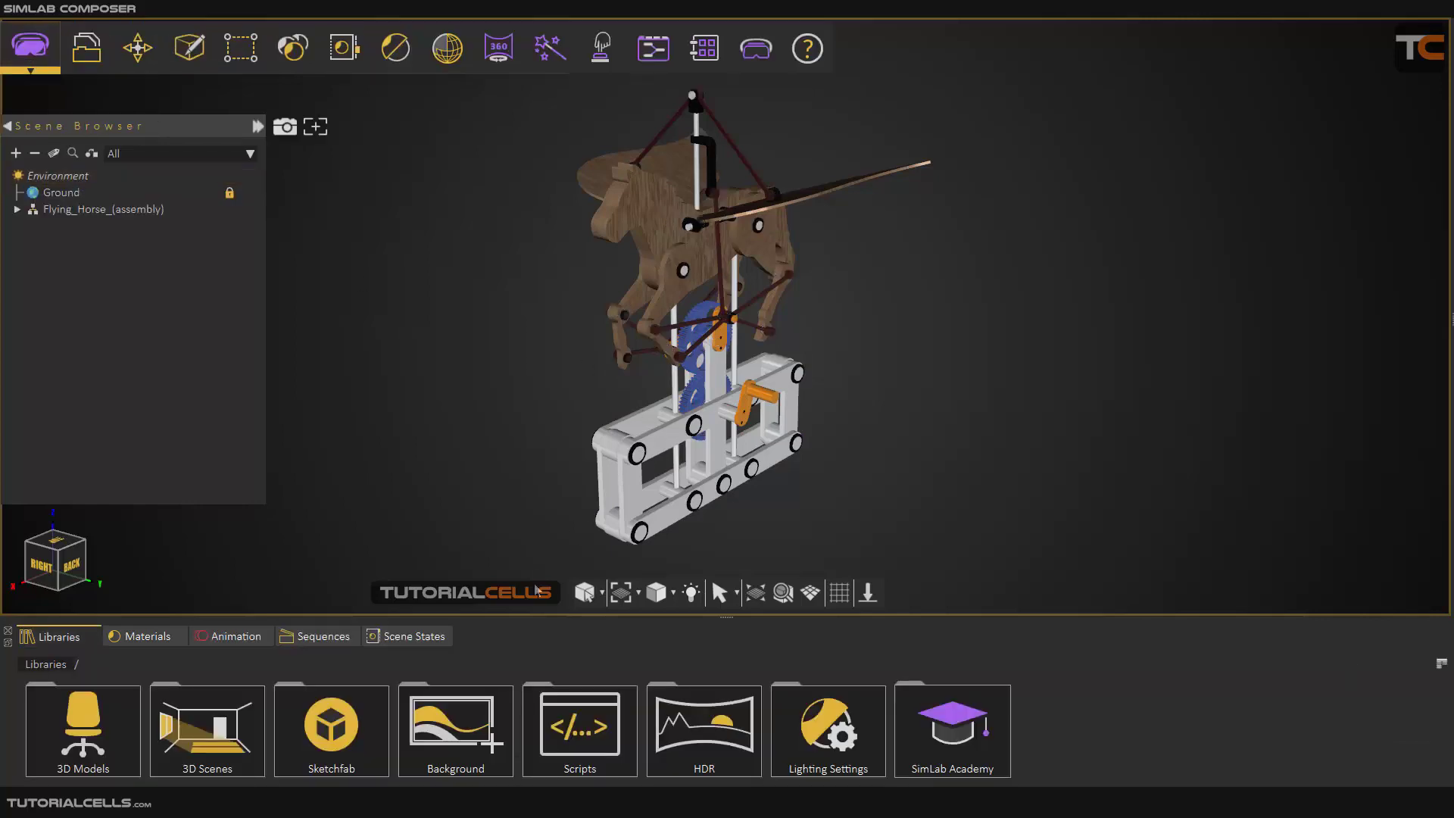
pyautogui.click(236, 637)
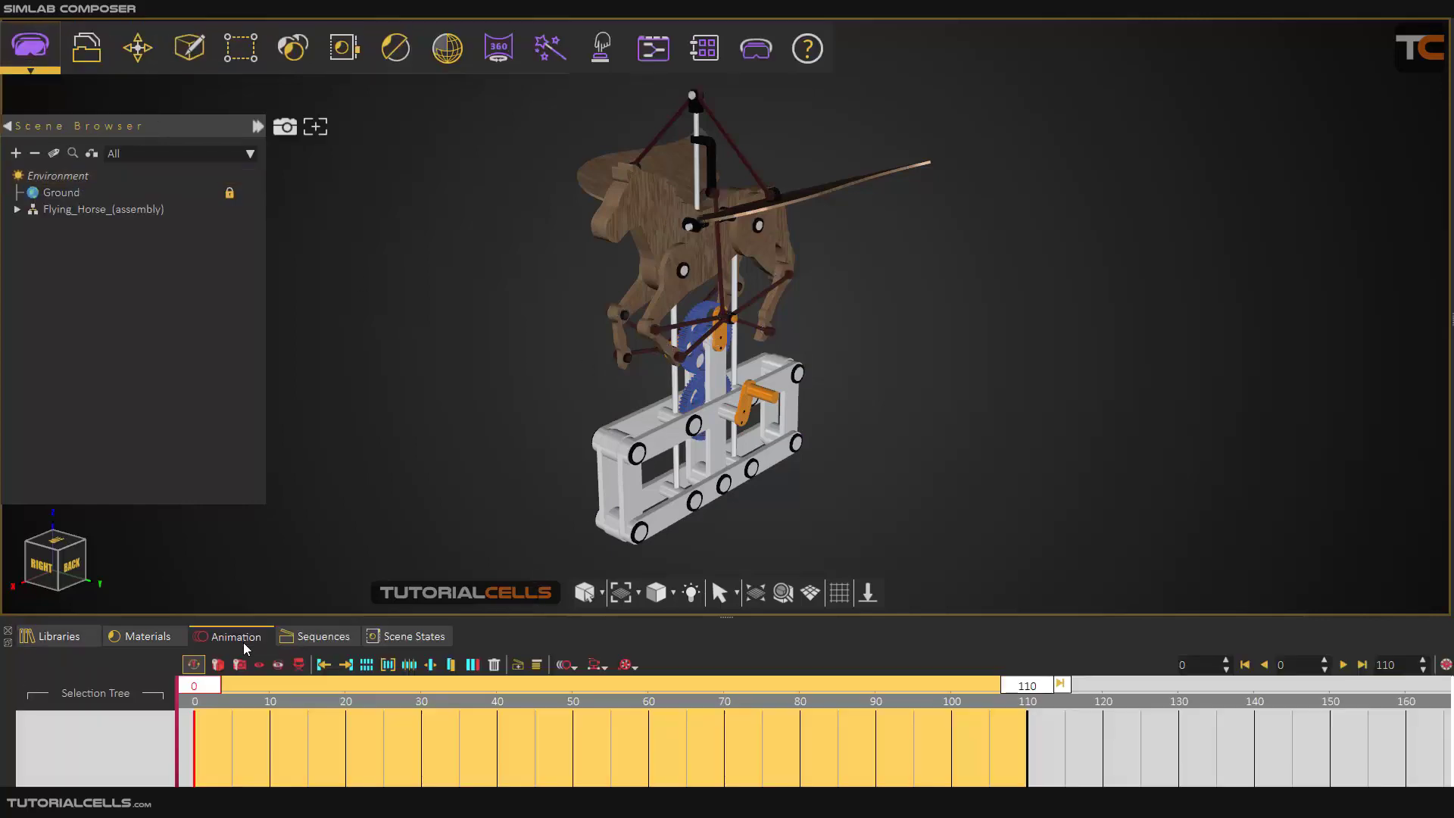
# Step: Play the converted Flying Horse animation, pause it and return the timeline to frame 0
pyautogui.click(1342, 665)
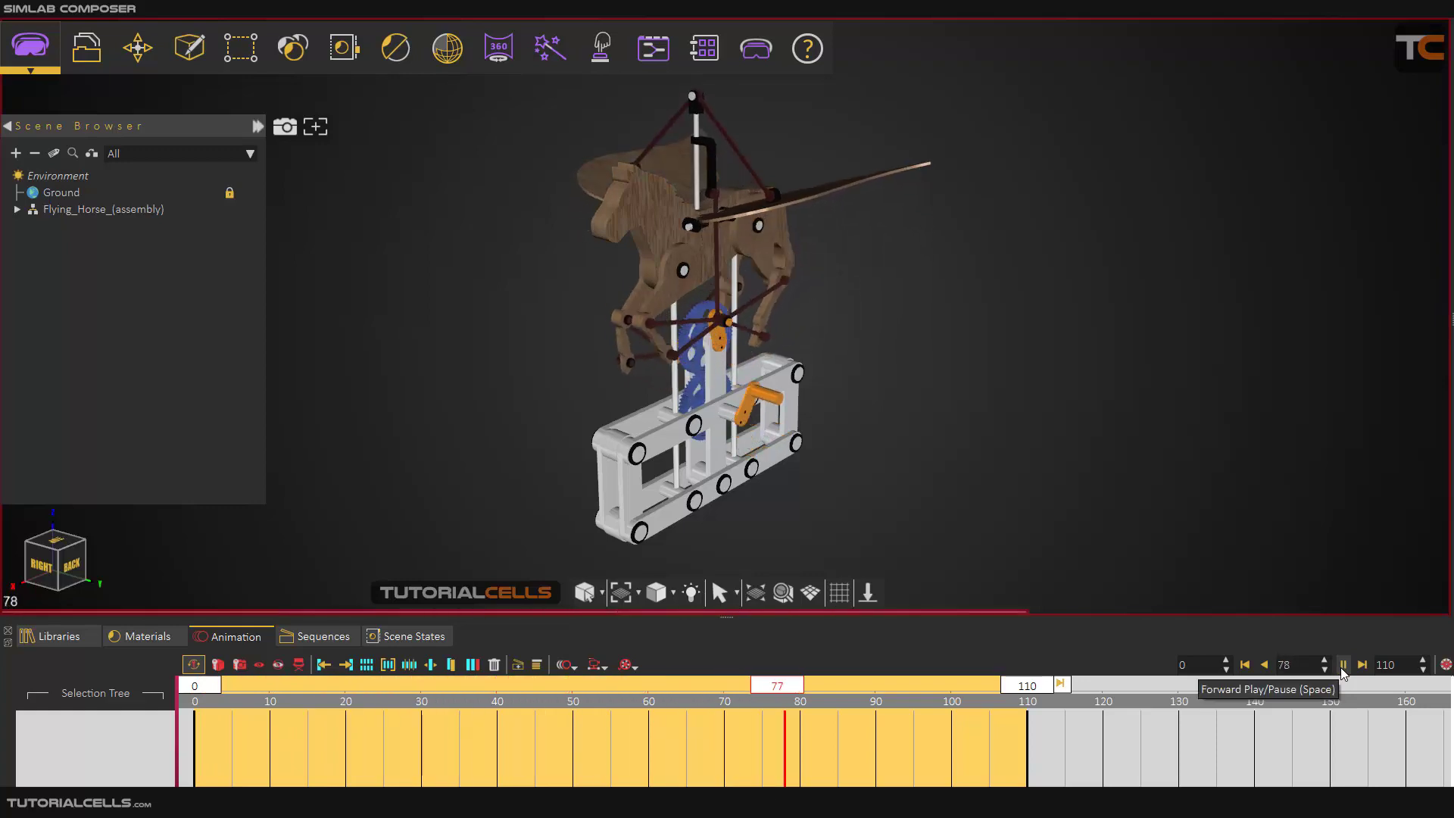
pyautogui.press('space')
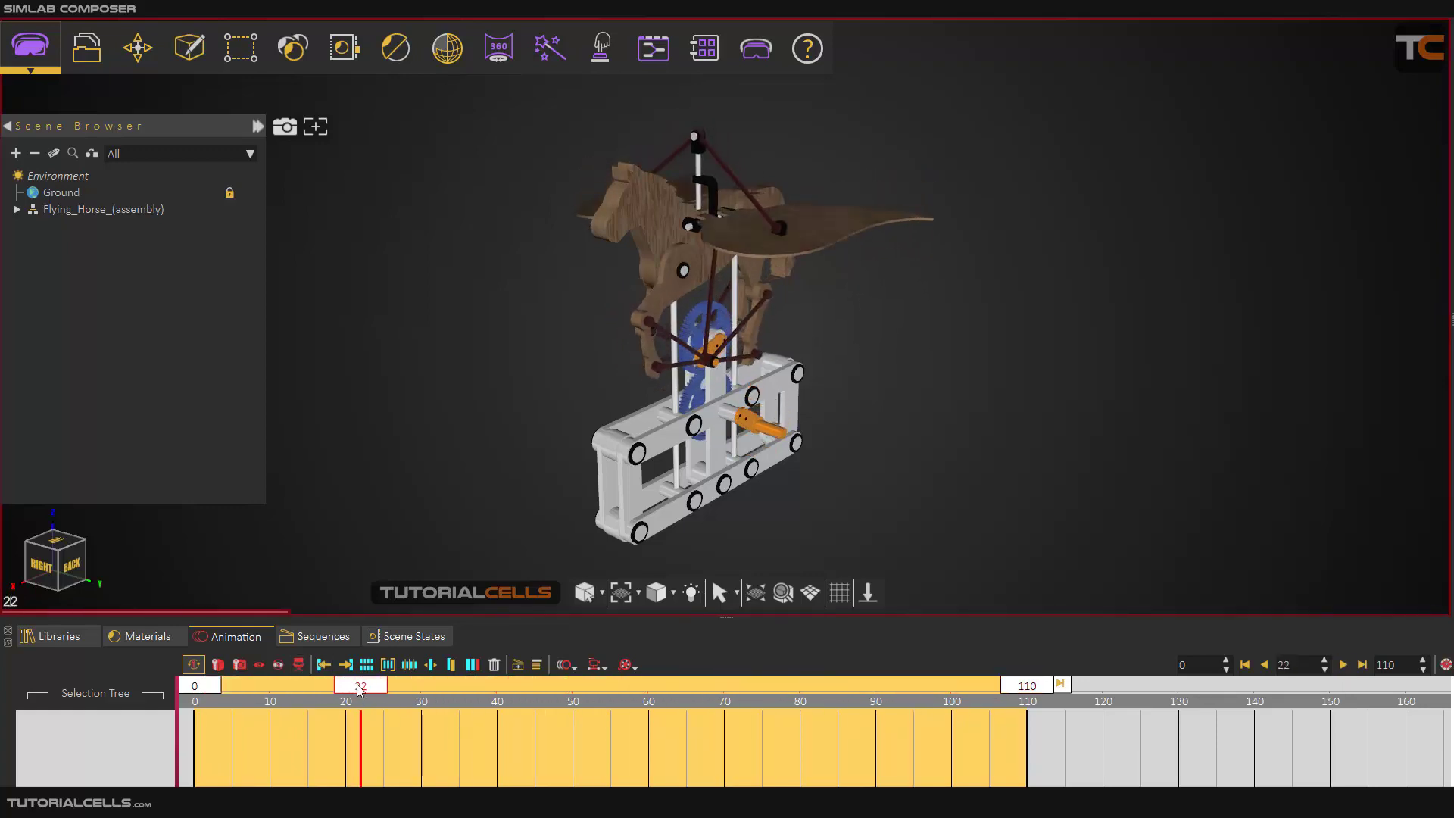
pyautogui.moveTo(360, 688); pyautogui.dragTo(185, 696)
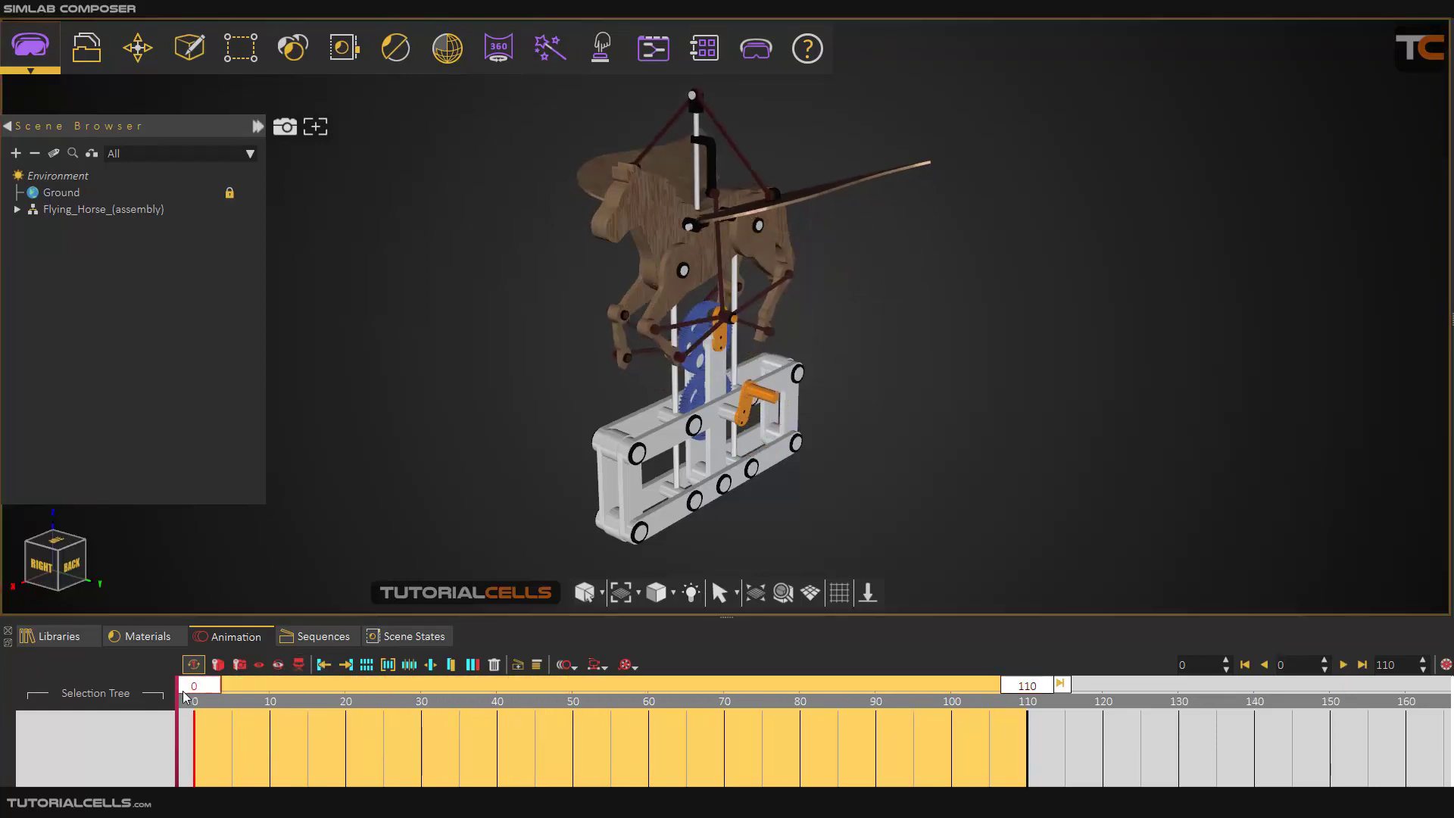
# Step: Select the horse's body and individual leg parts in turn to check their animation group on the timeline
pyautogui.click(629, 486)
pyautogui.click(668, 292)
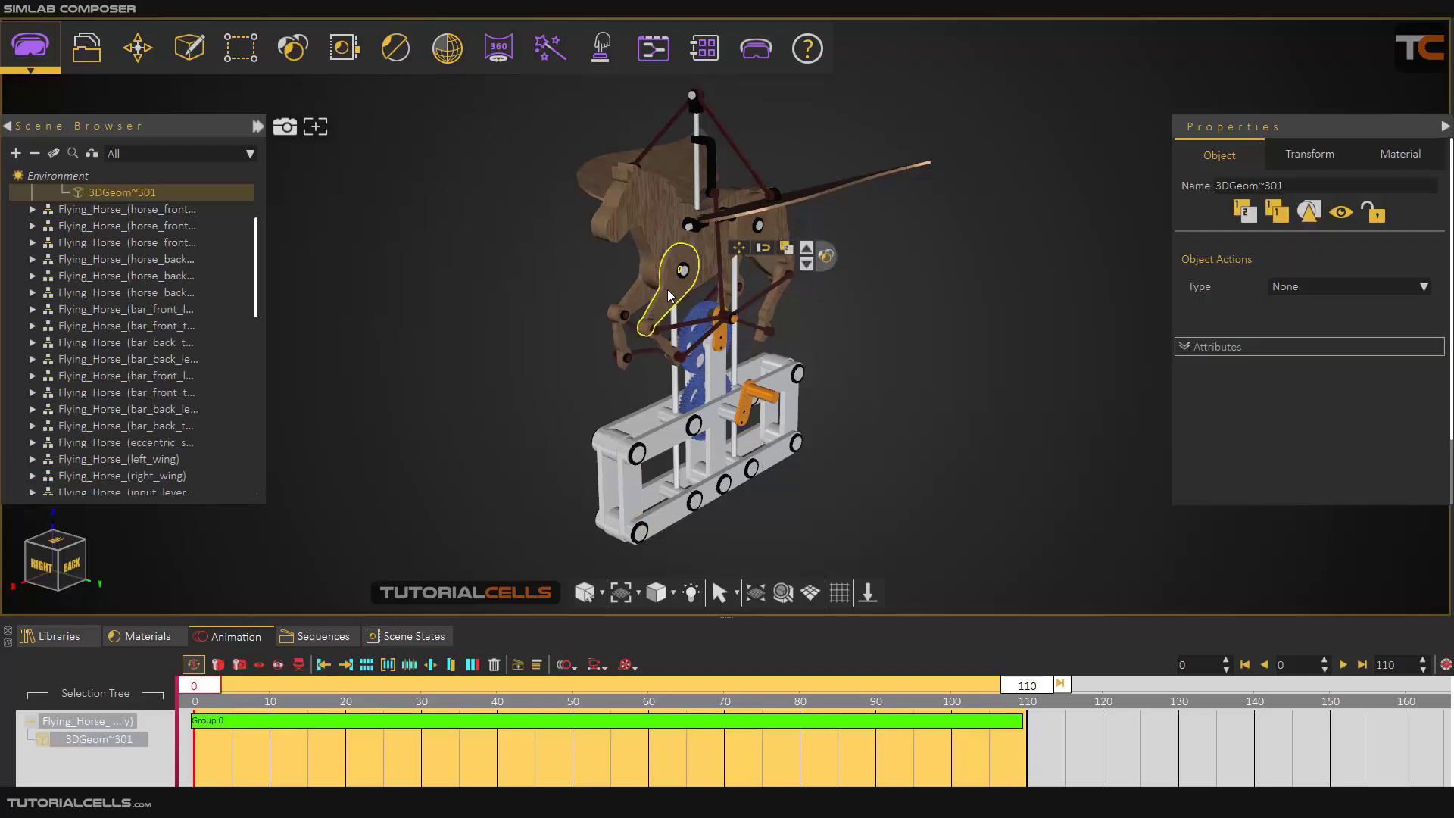
pyautogui.click(662, 244)
pyautogui.click(771, 299)
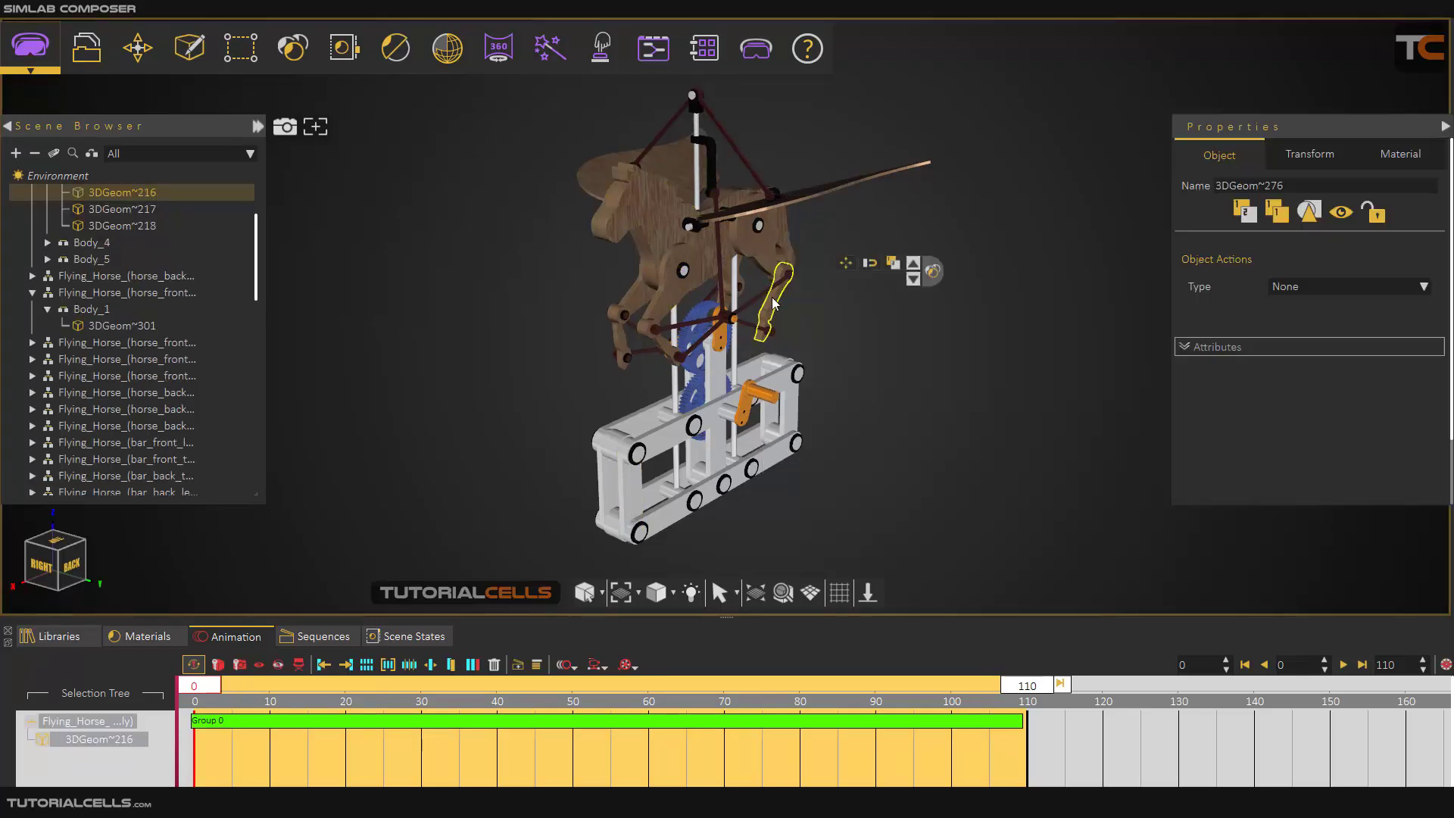
pyautogui.click(668, 301)
pyautogui.click(638, 298)
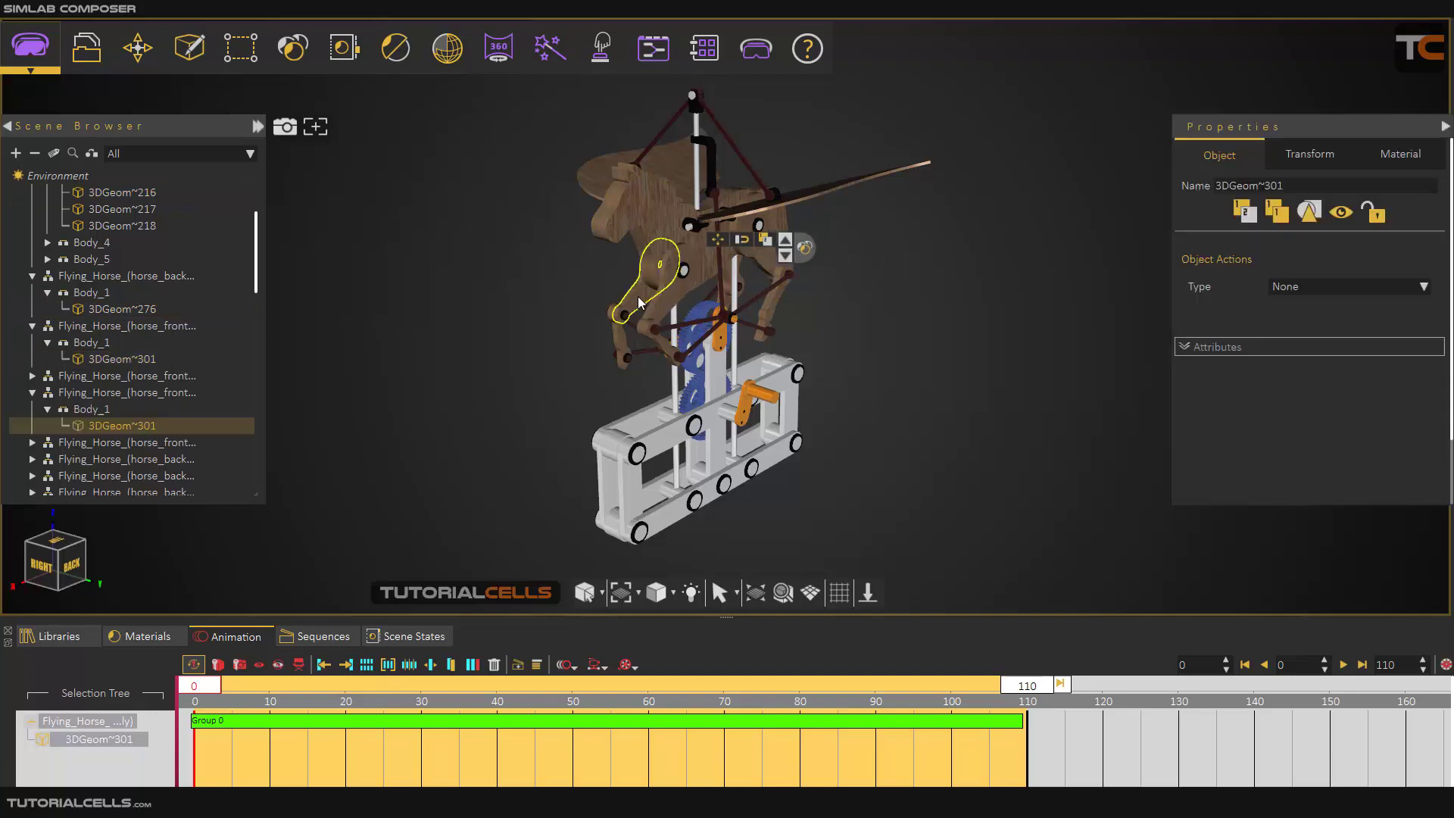
pyautogui.click(622, 335)
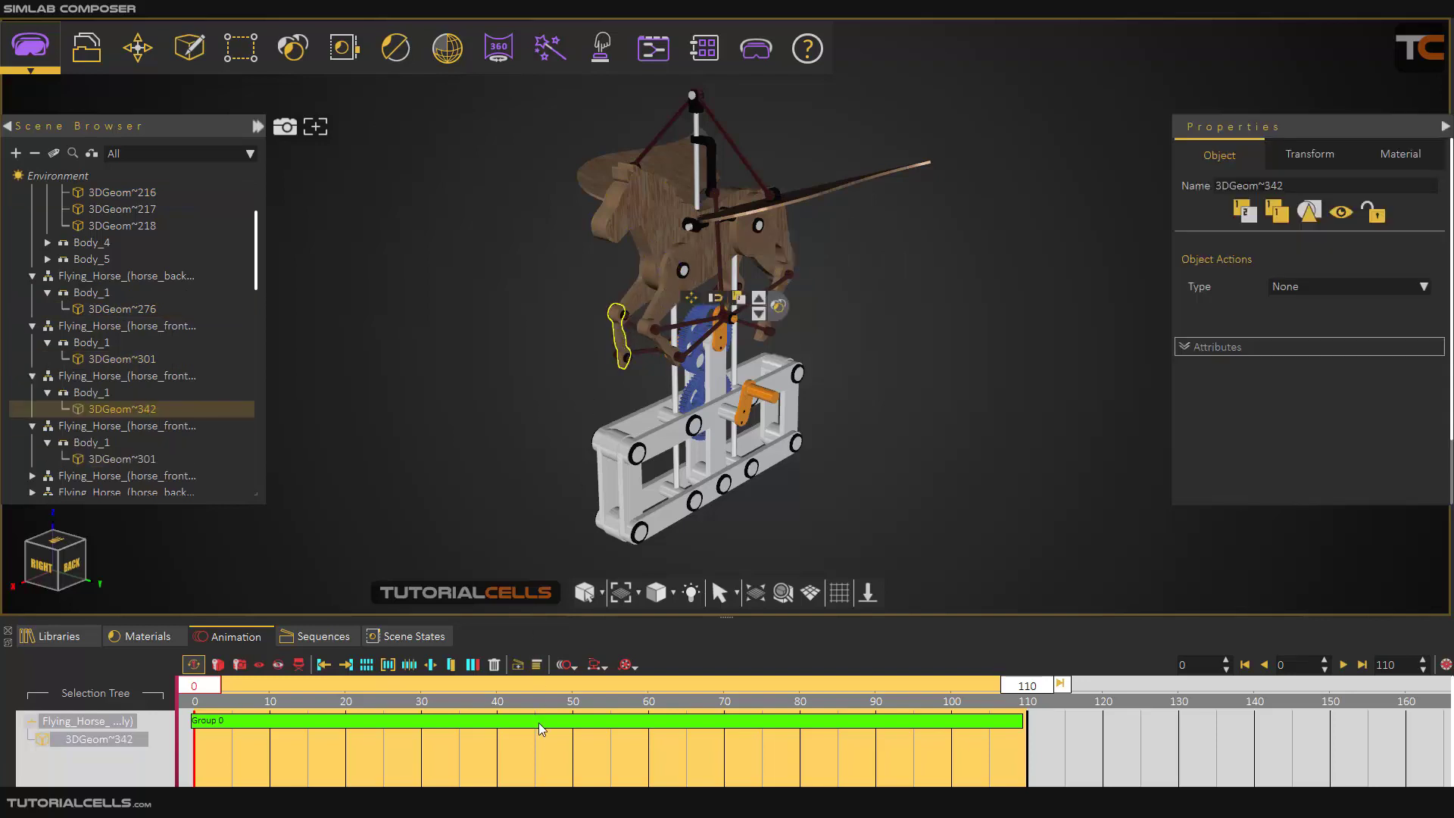
# Step: Examine the orange crank handle up close, together with its animation group and the gears it drives
pyautogui.scroll(3, 755, 420)
pyautogui.click(770, 388)
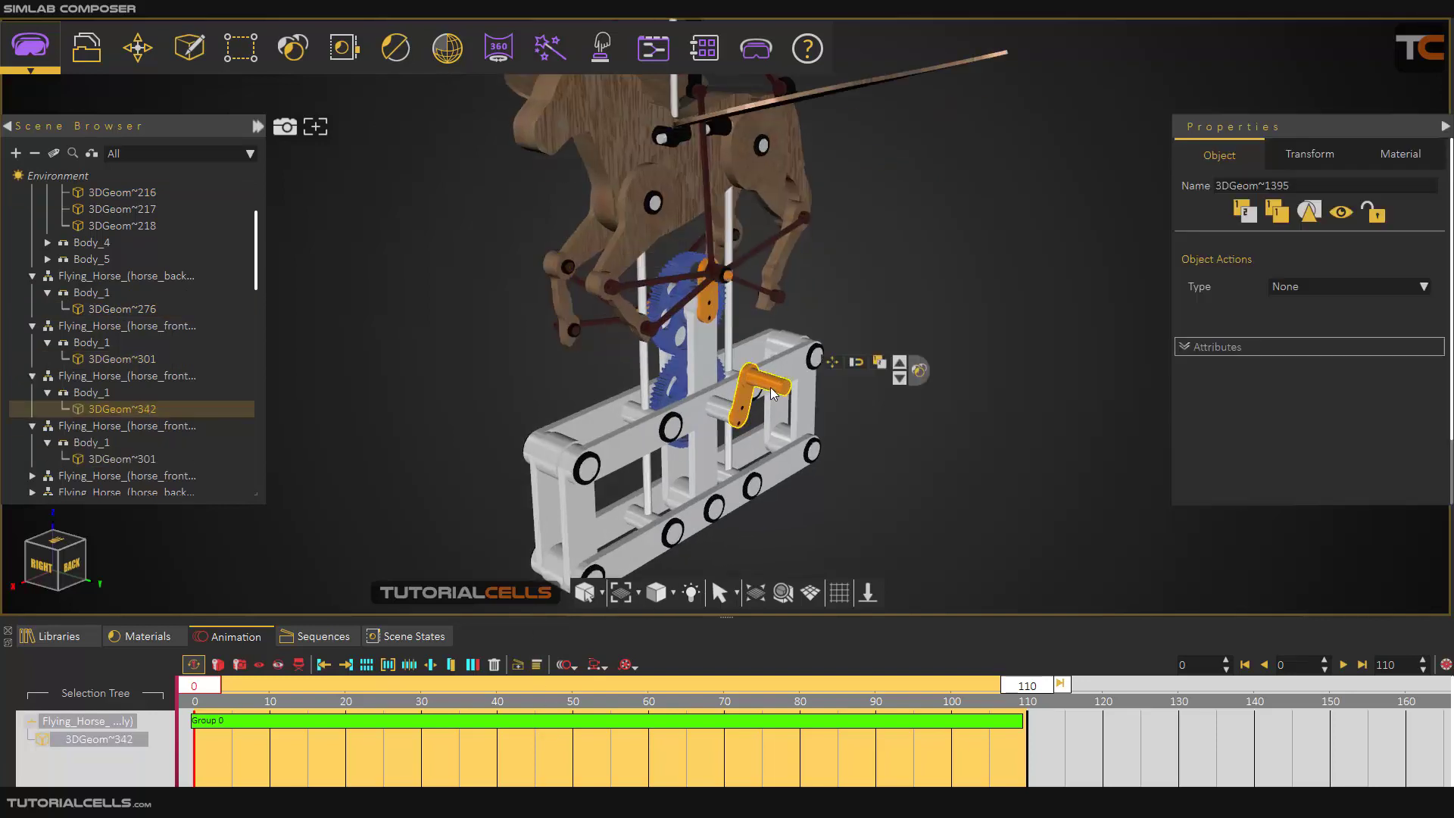
pyautogui.scroll(-2, 771, 391)
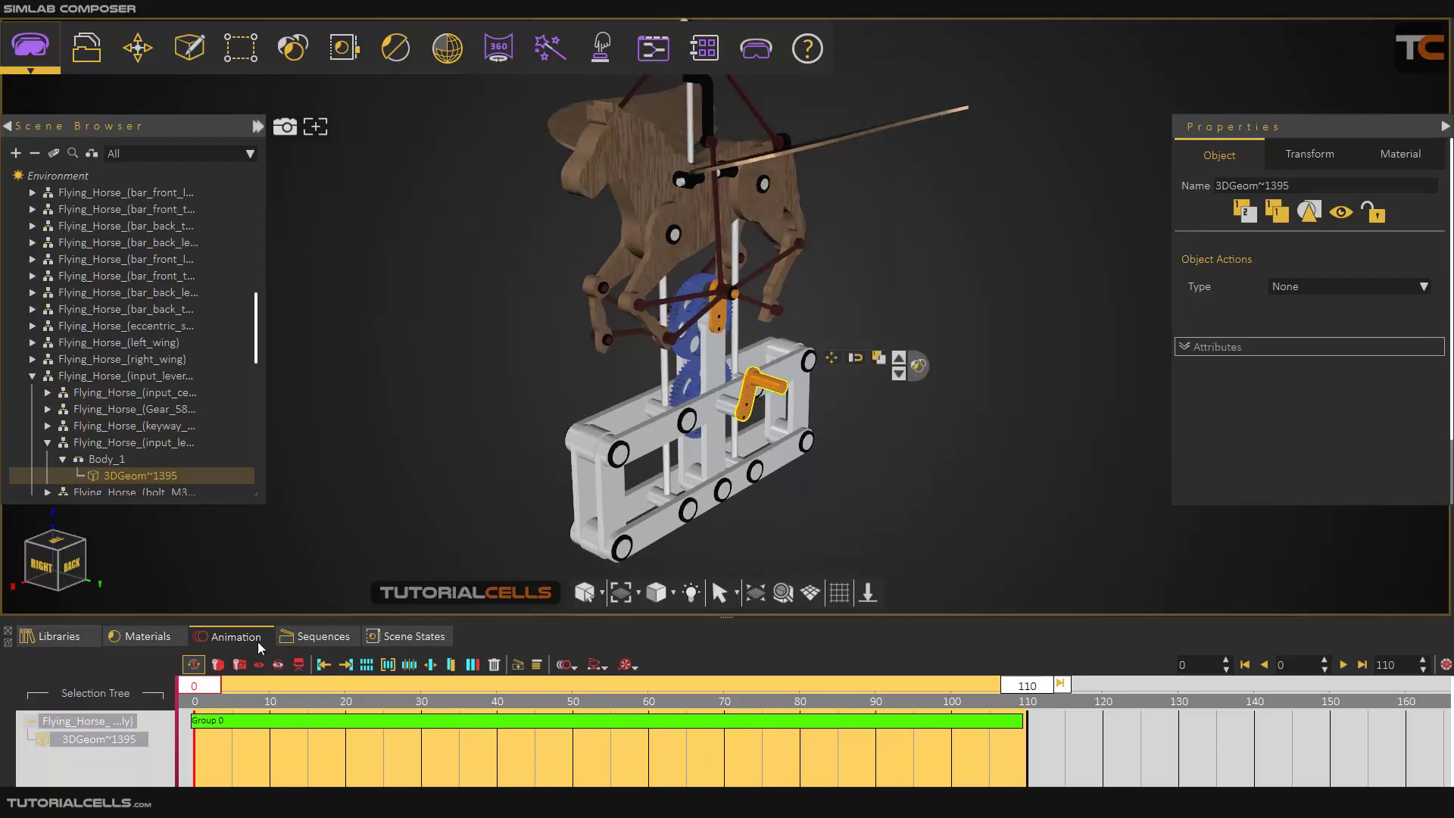
pyautogui.moveTo(212, 687)
pyautogui.mouseDown()
pyautogui.moveTo(578, 697)
pyautogui.moveTo(194, 686)
pyautogui.mouseUp()
pyautogui.scroll(5, 750, 417)
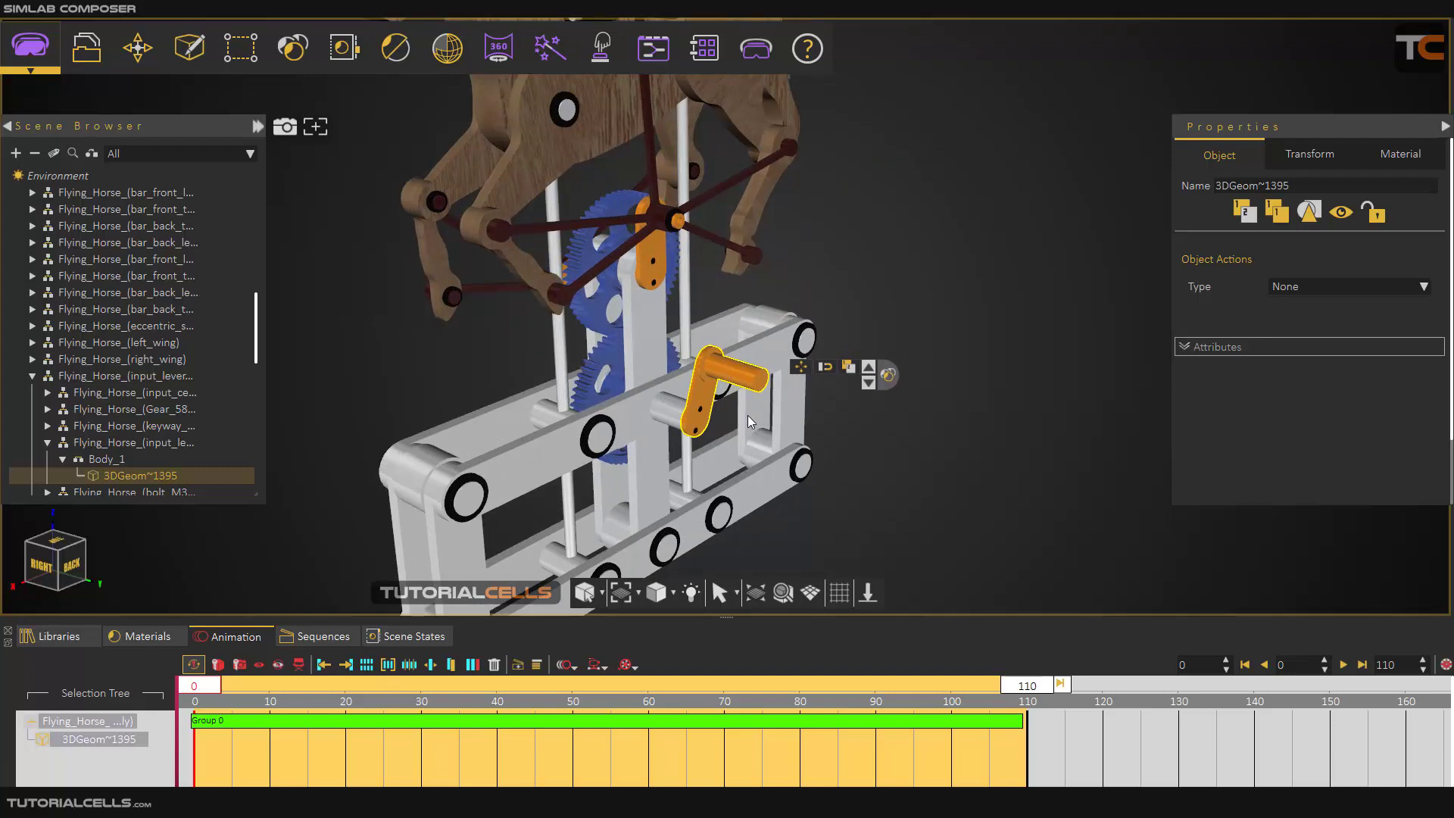
pyautogui.scroll(-3, 738, 458)
pyautogui.scroll(-2, 736, 453)
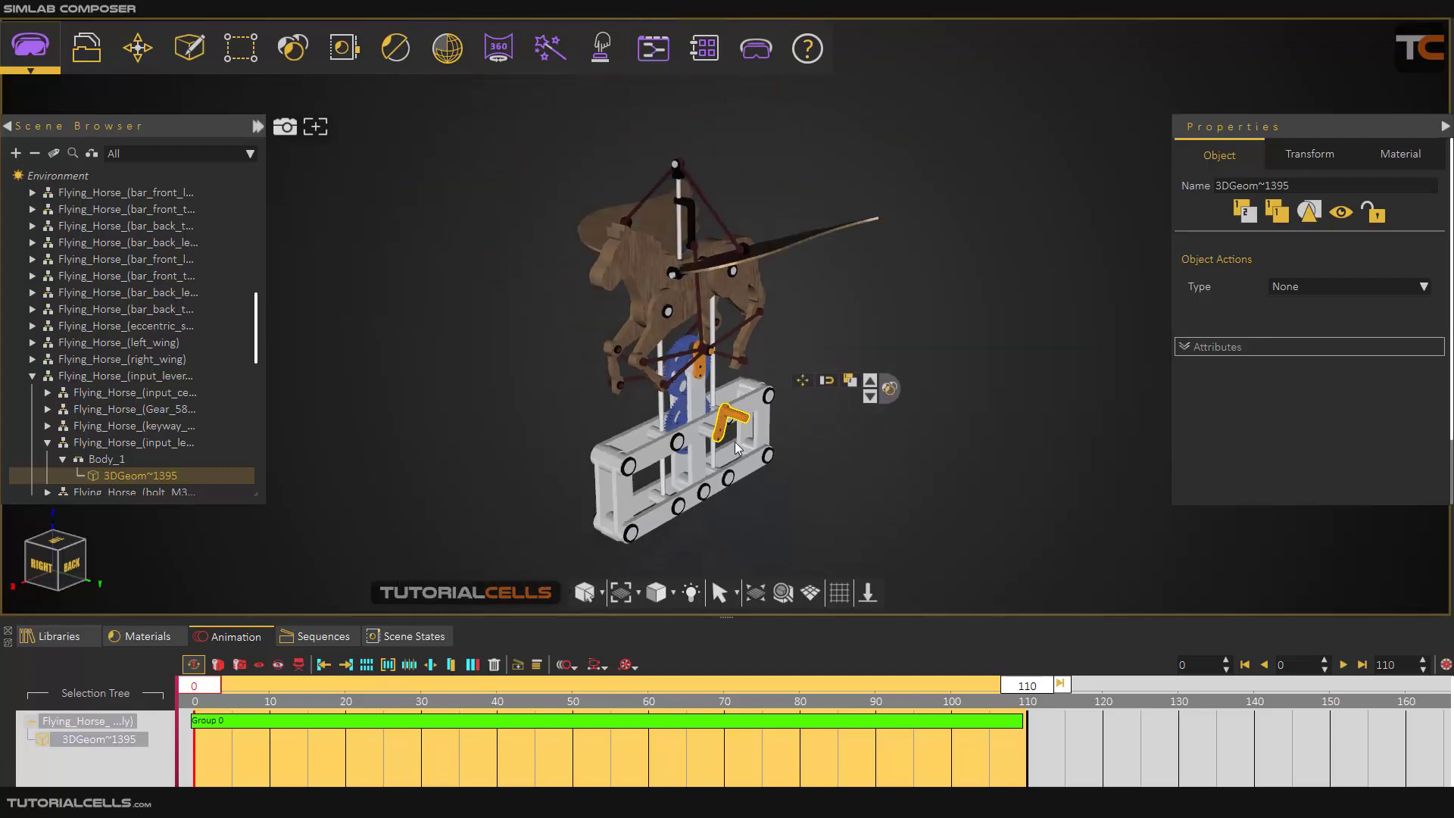
pyautogui.scroll(1, 740, 443)
pyautogui.click(860, 348)
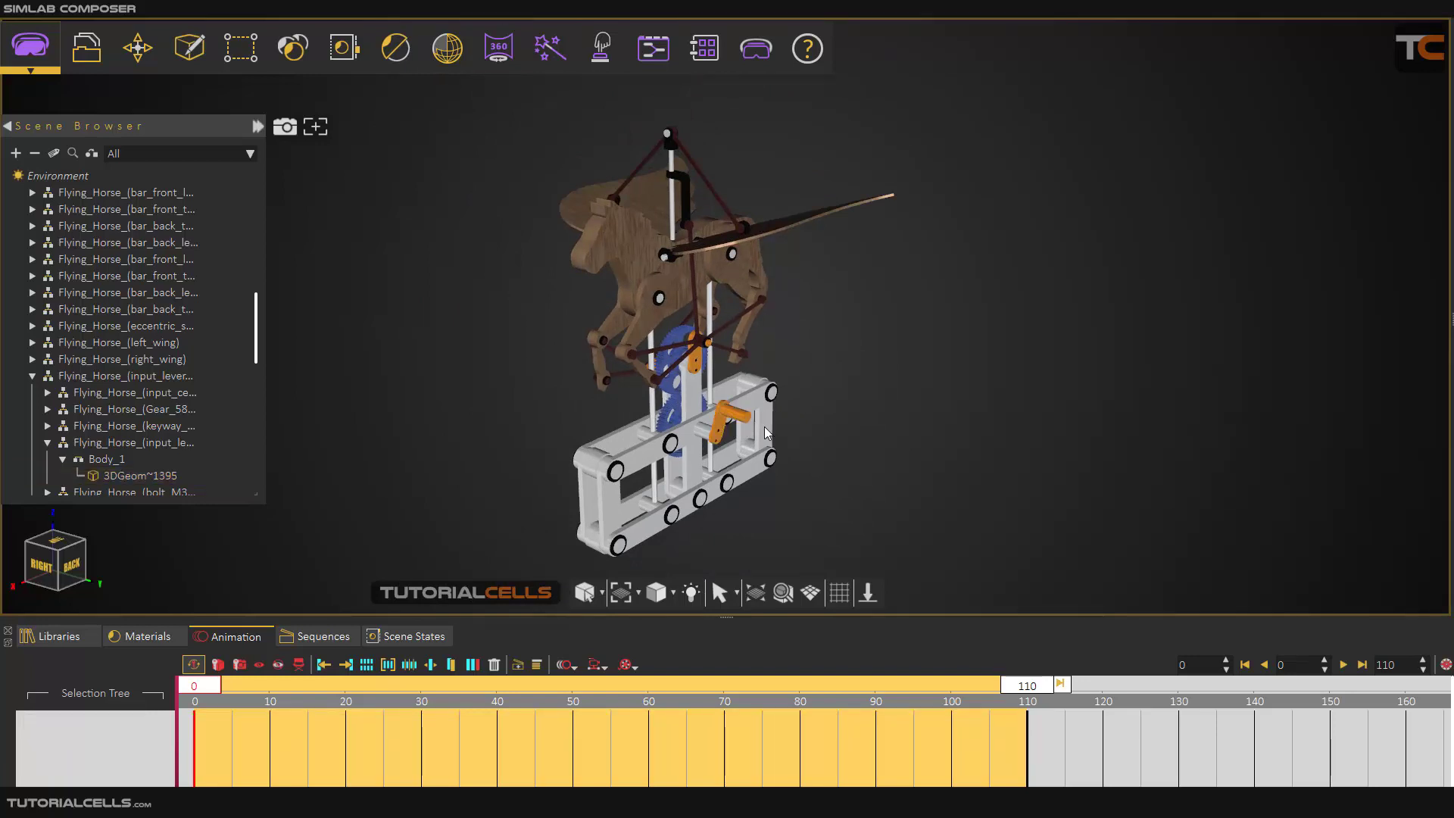
pyautogui.click(728, 409)
pyautogui.scroll(-1, 727, 404)
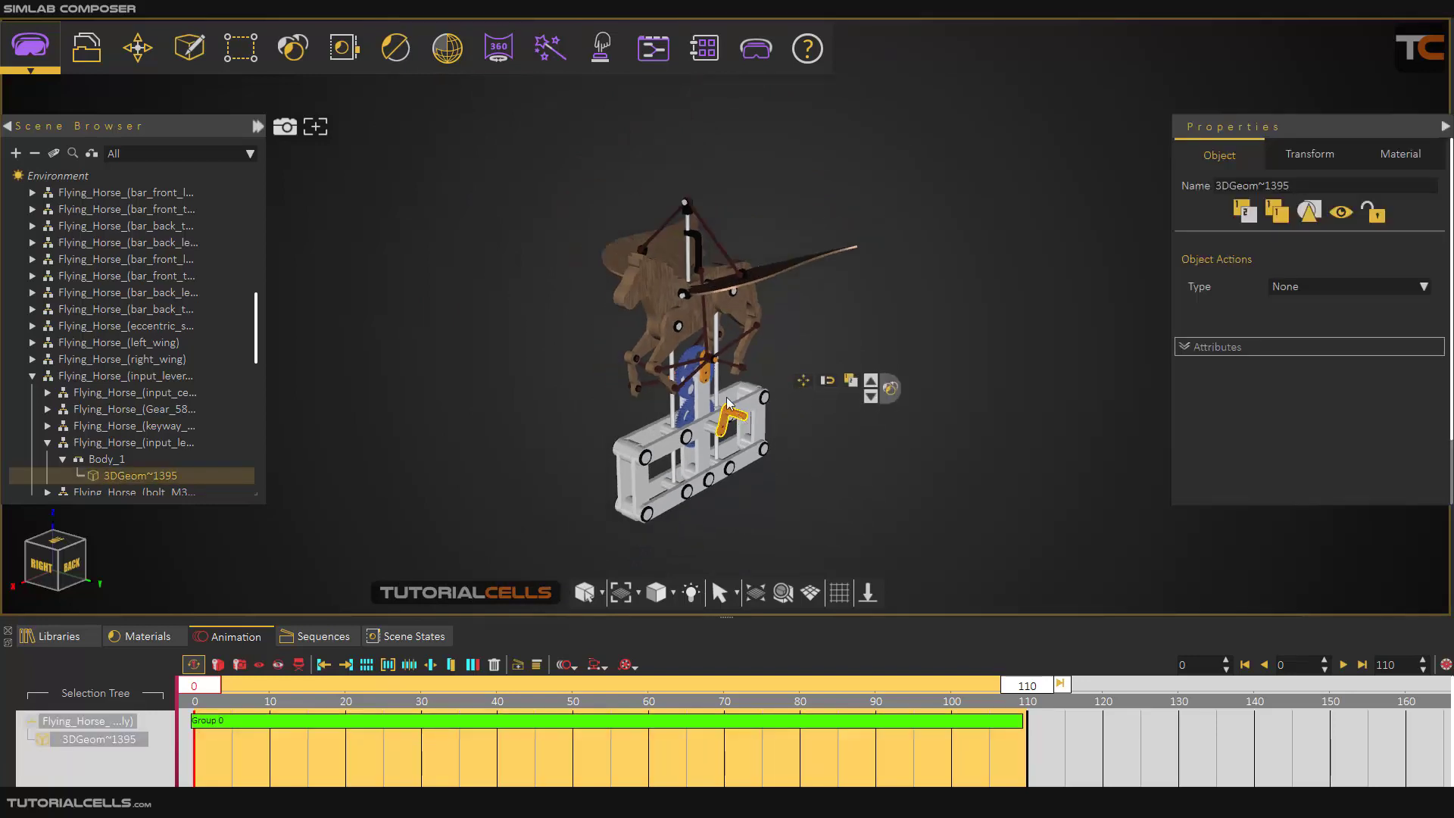
pyautogui.click(538, 215)
pyautogui.scroll(2, 724, 452)
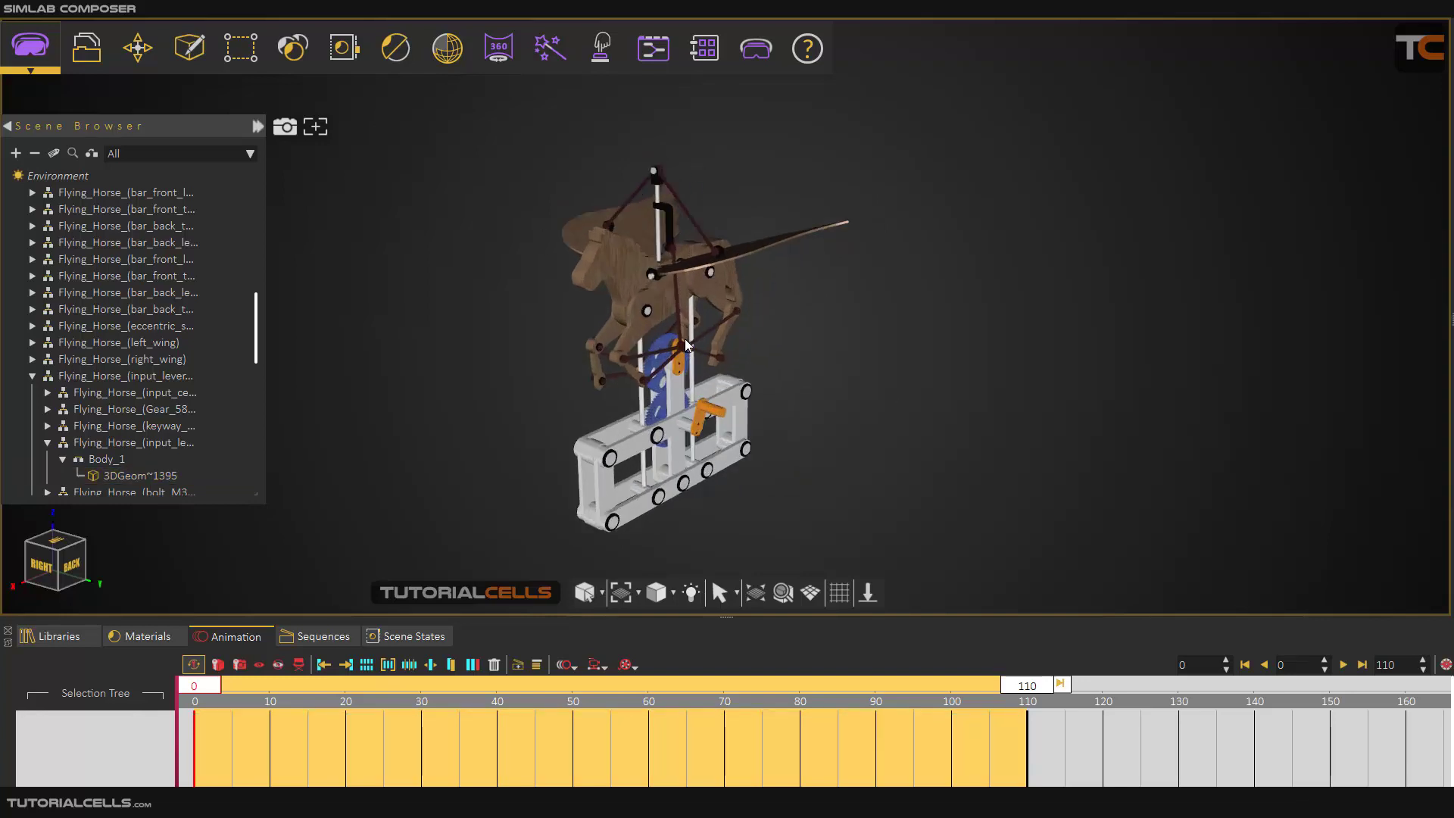
pyautogui.click(729, 431)
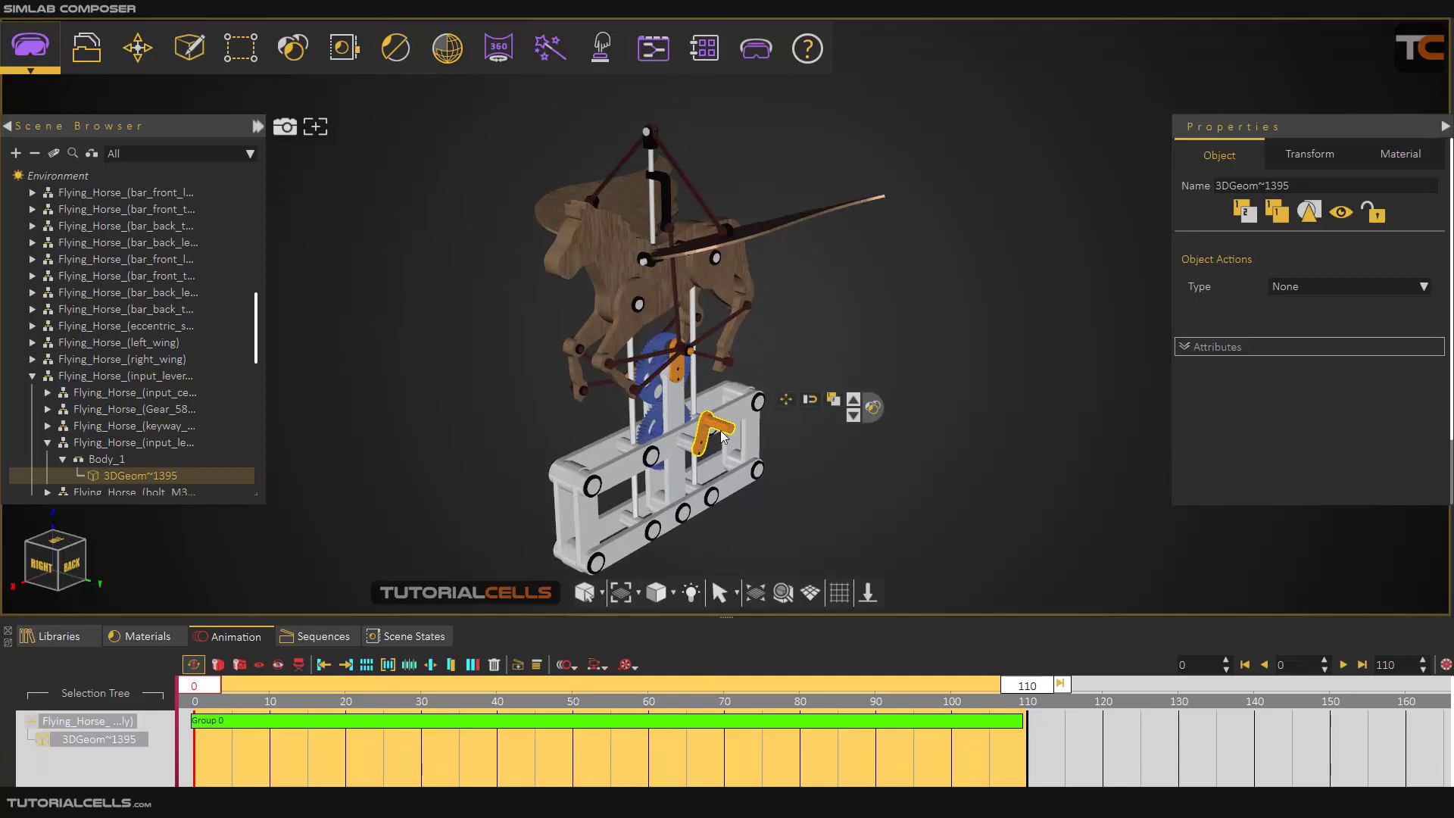
pyautogui.scroll(2, 634, 424)
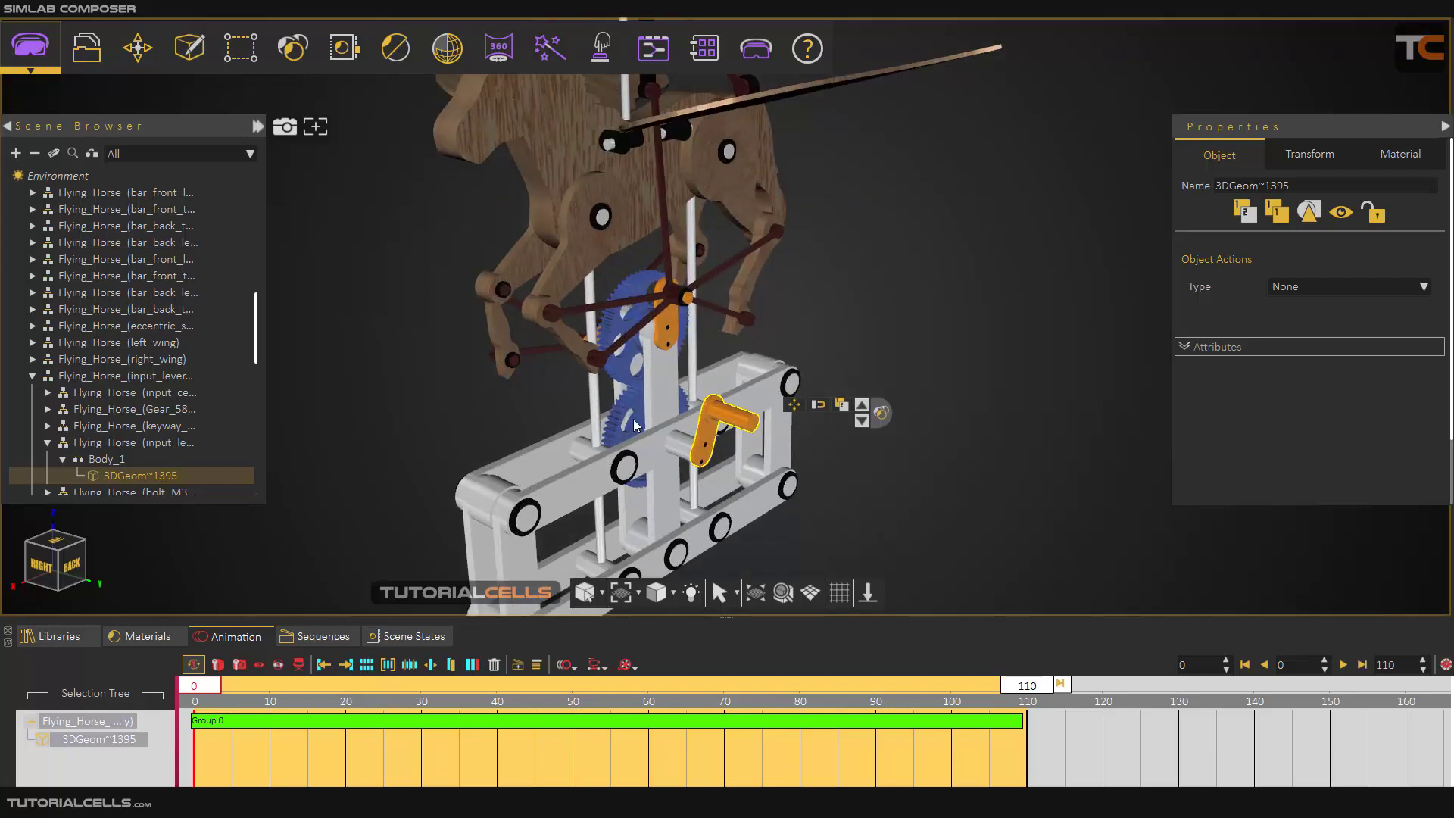
# Step: Compare the lower blue gear and the orange crank handle on the animation timeline, leaving the handle selected
pyautogui.click(633, 424)
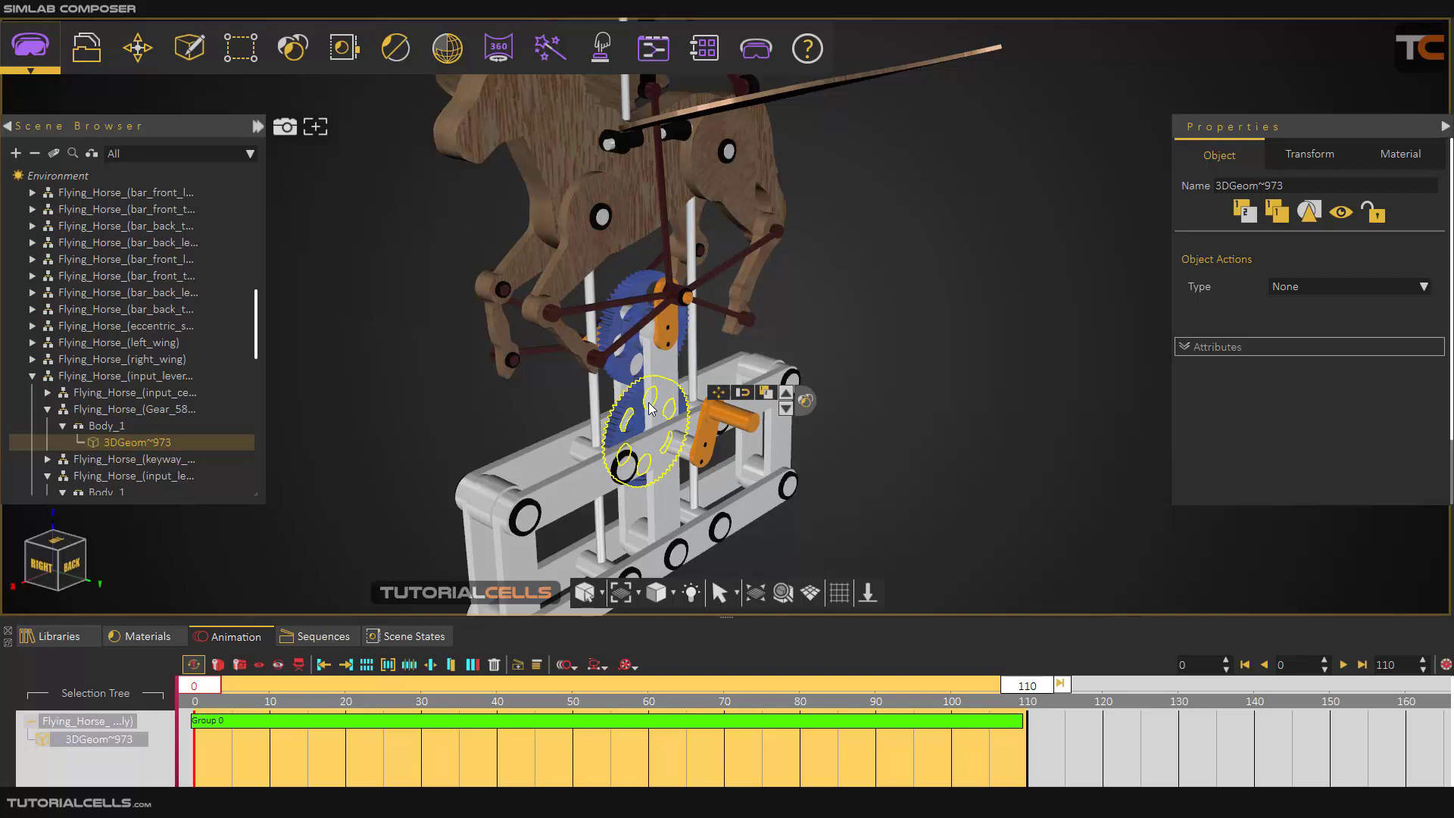
pyautogui.click(726, 423)
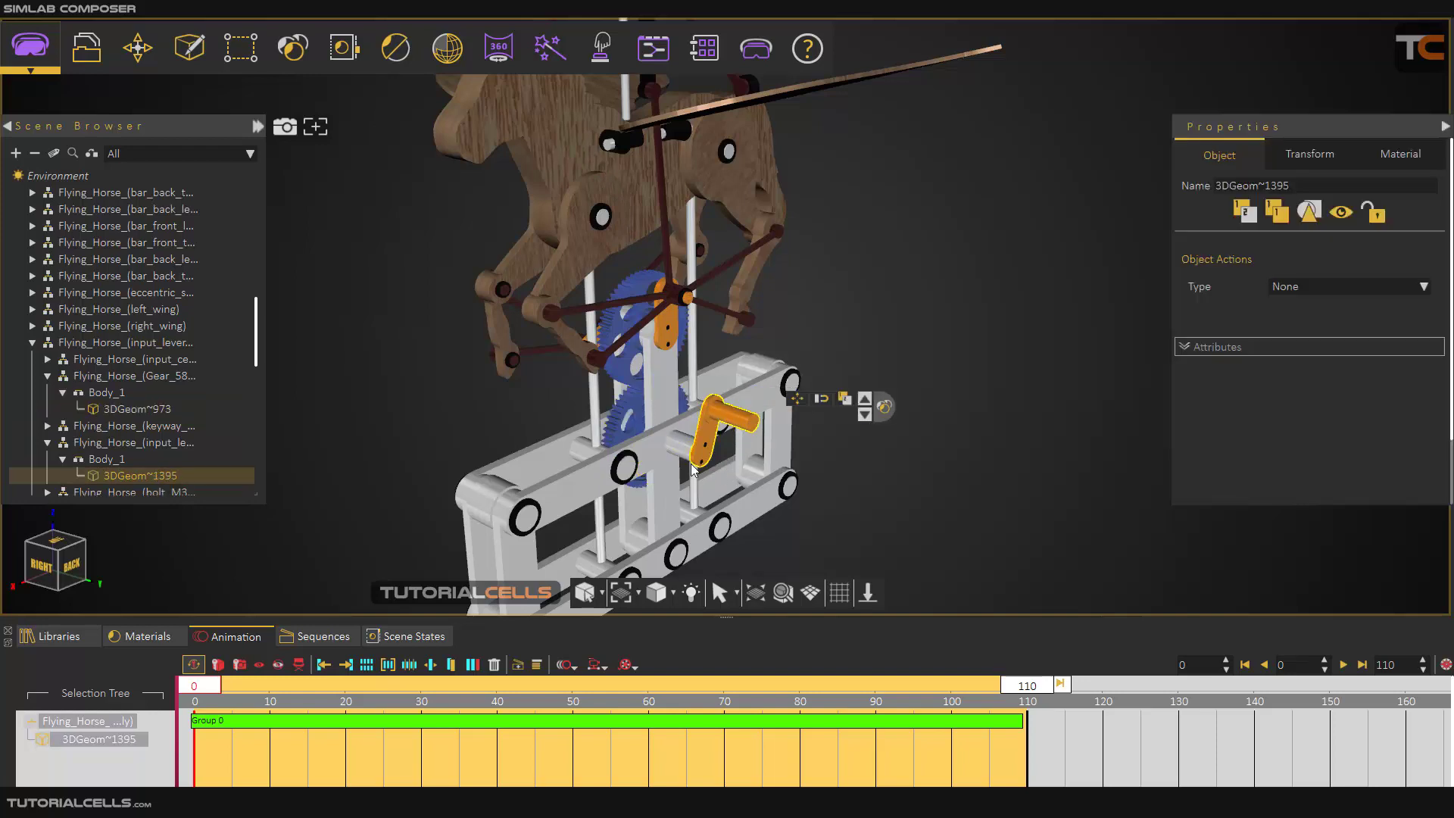
pyautogui.scroll(-3, 638, 269)
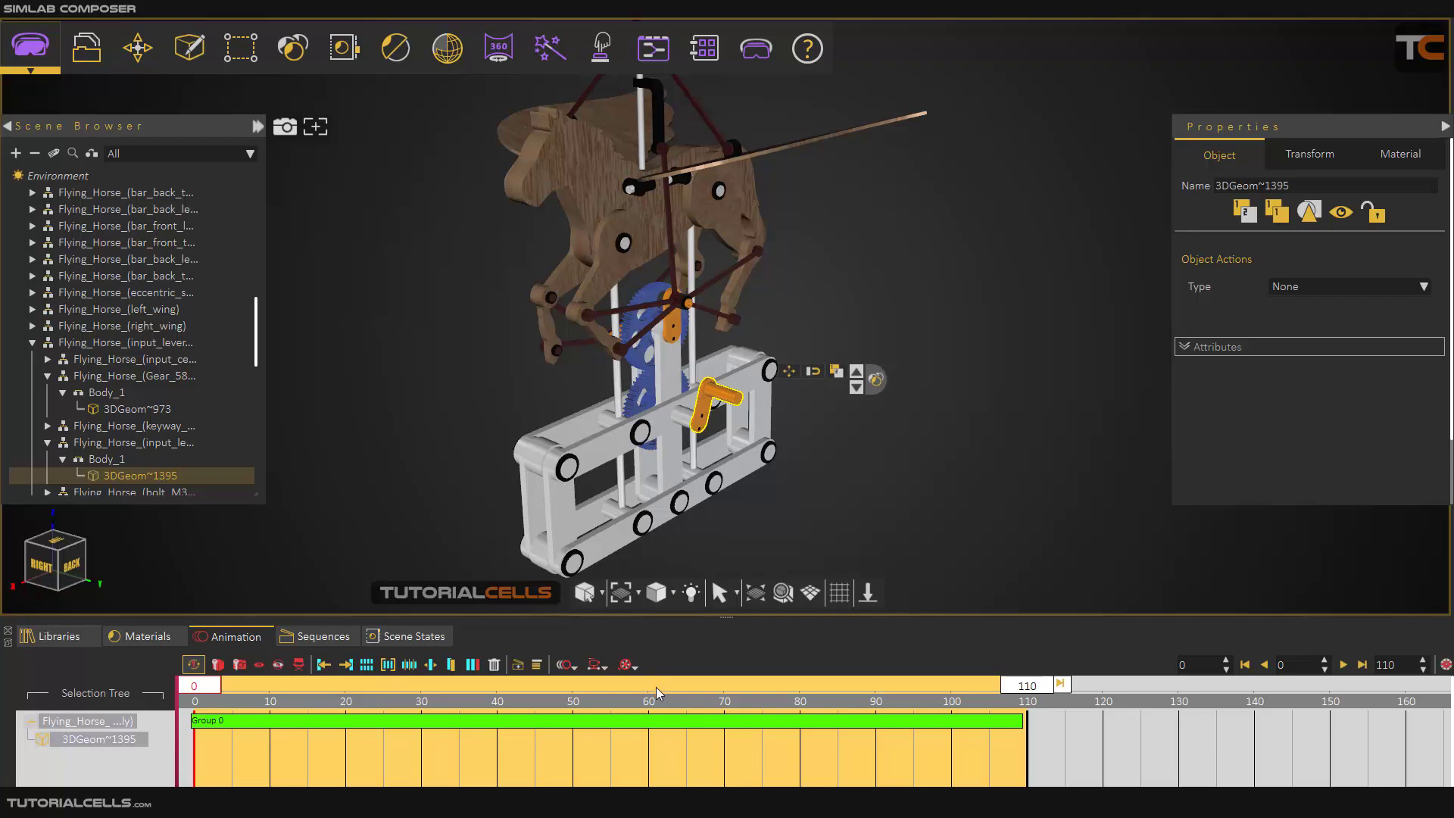
# Step: Create an animation sequence named ss from the Group 0 animation and show the list of sequences
pyautogui.click(655, 723)
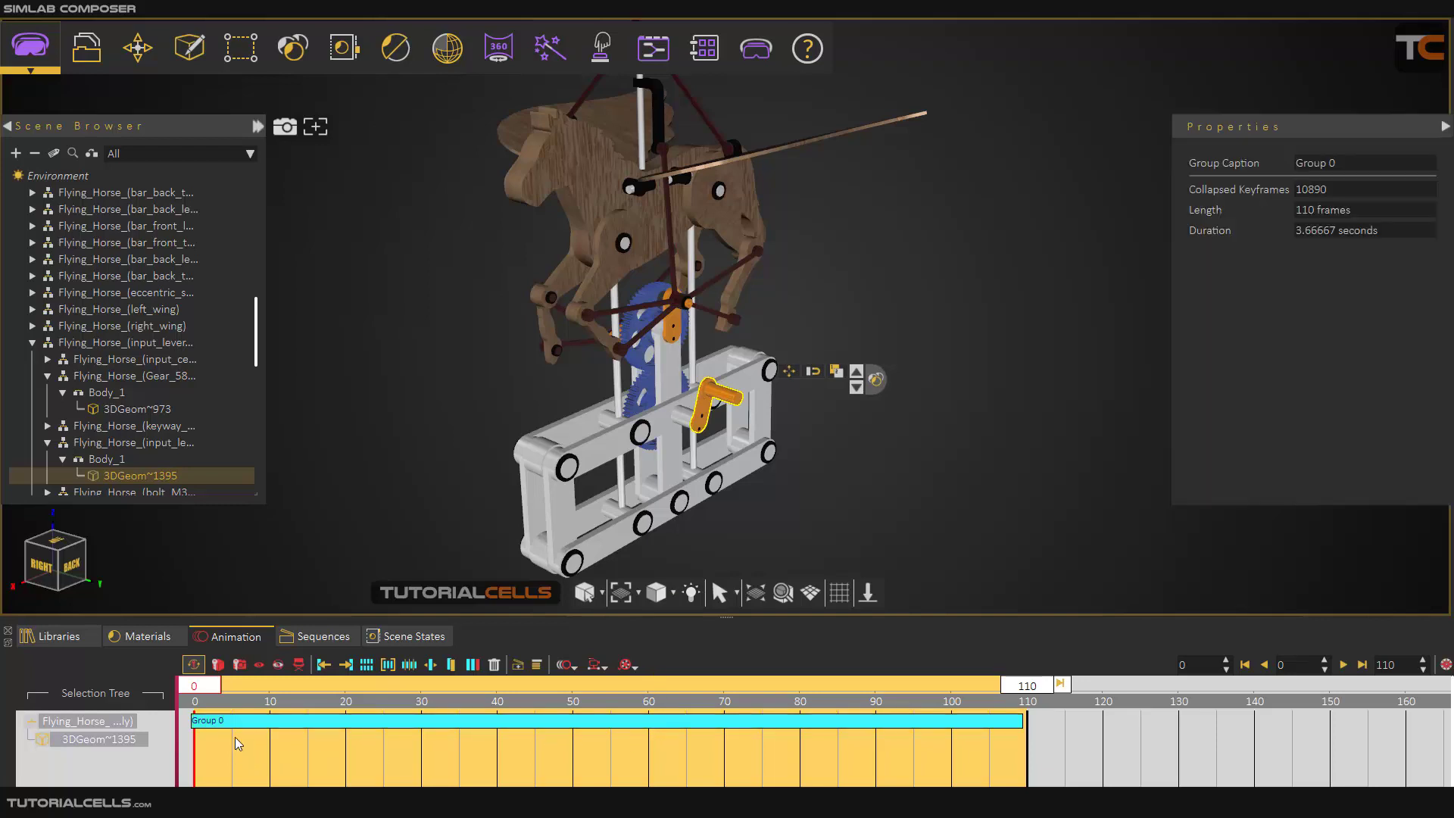
pyautogui.click(513, 667)
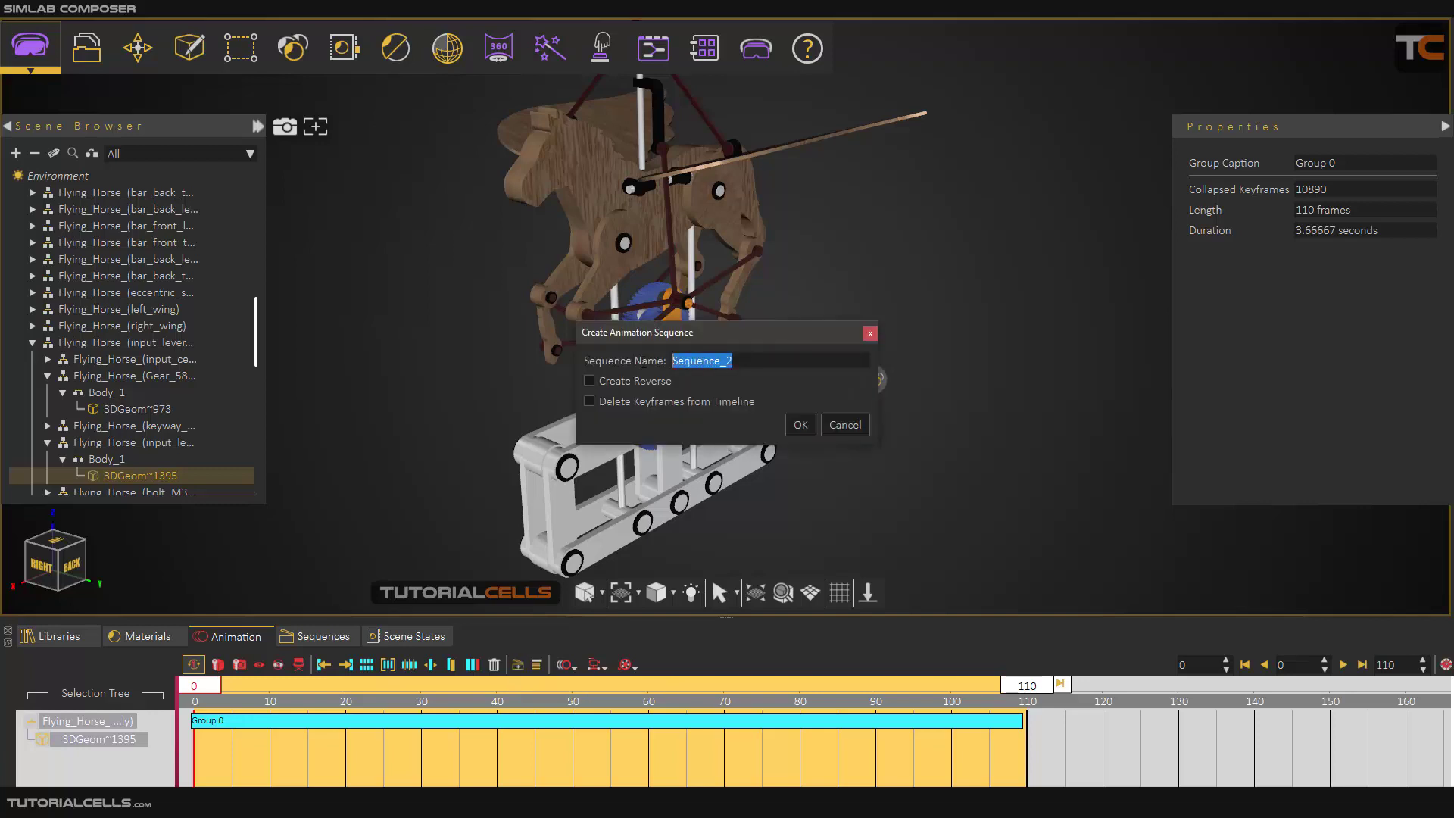
pyautogui.write('ss')
pyautogui.click(801, 425)
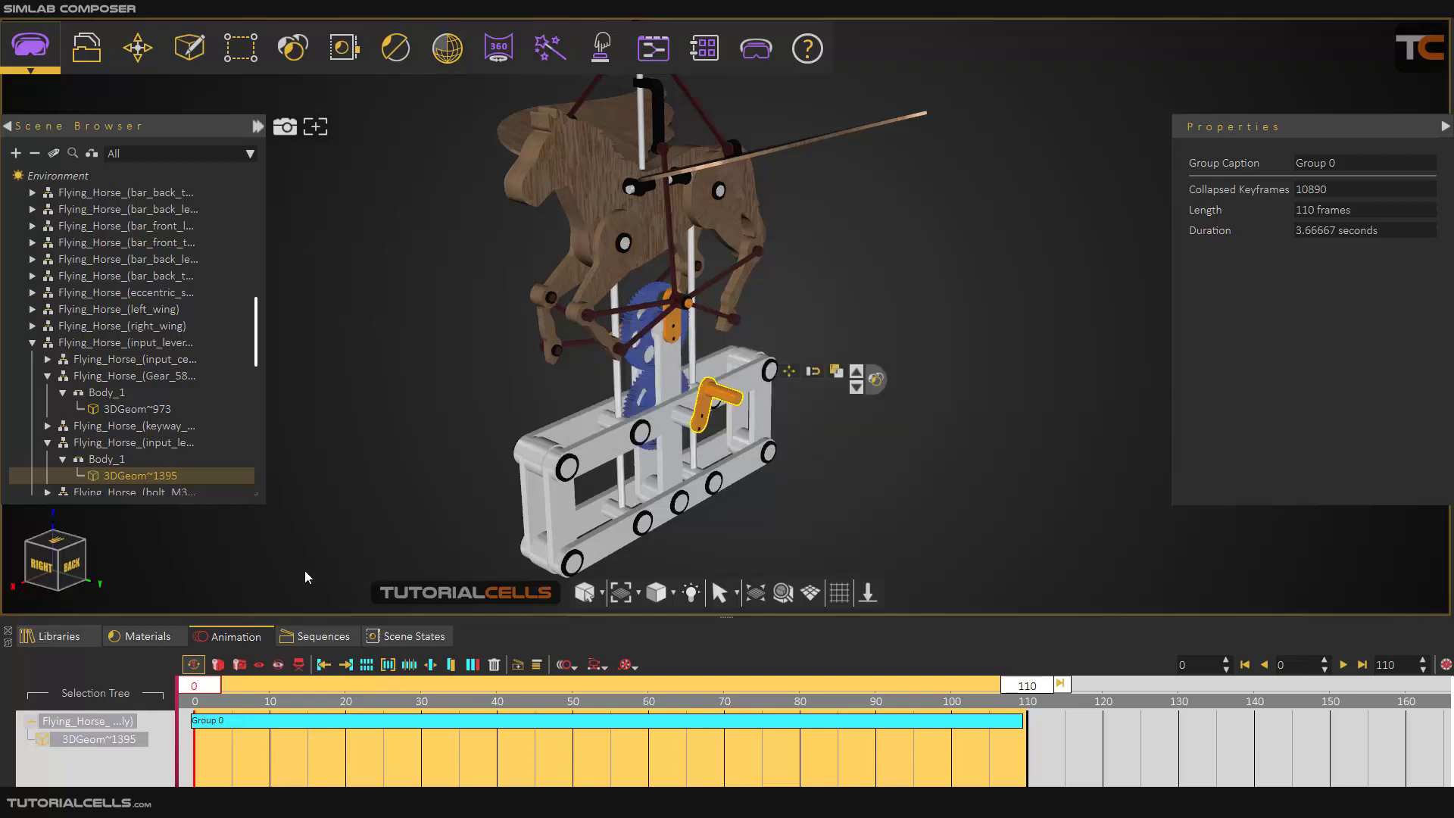
pyautogui.click(297, 637)
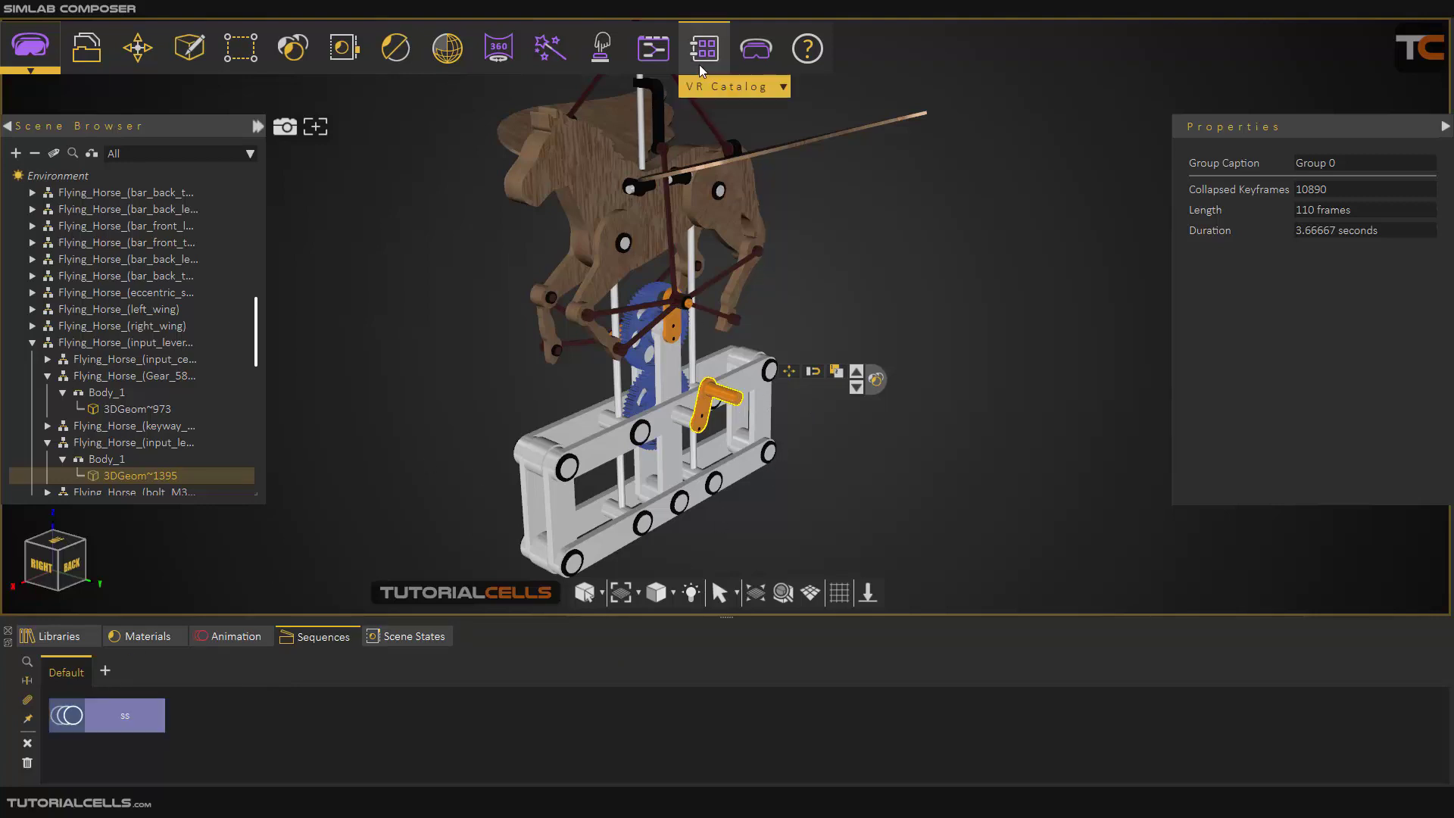
# Step: Make the selected orange crank handle a grabbable sequence driven by ss, with a grab helper scaling factor of 1
pyautogui.click(602, 51)
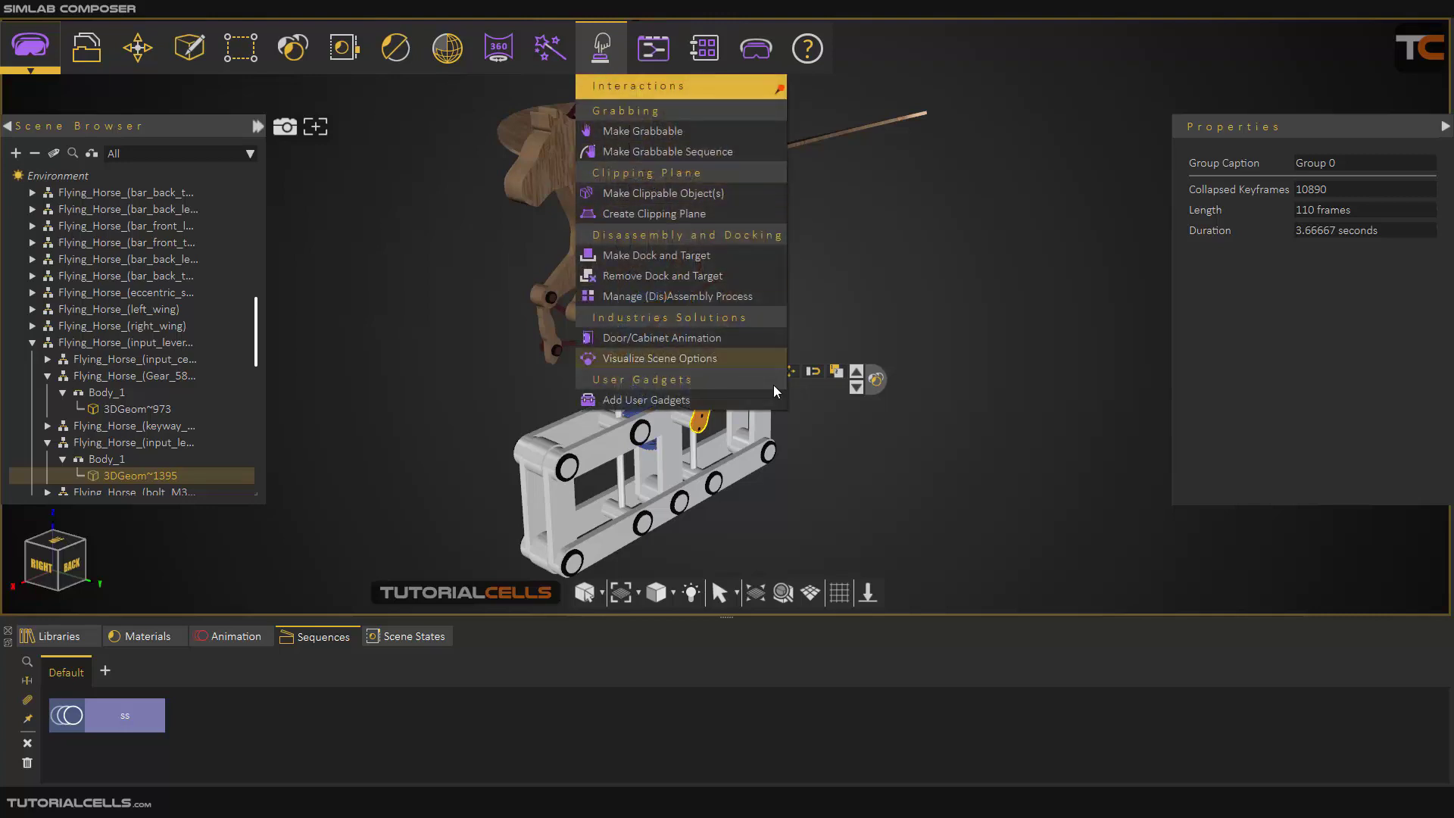
pyautogui.click(649, 155)
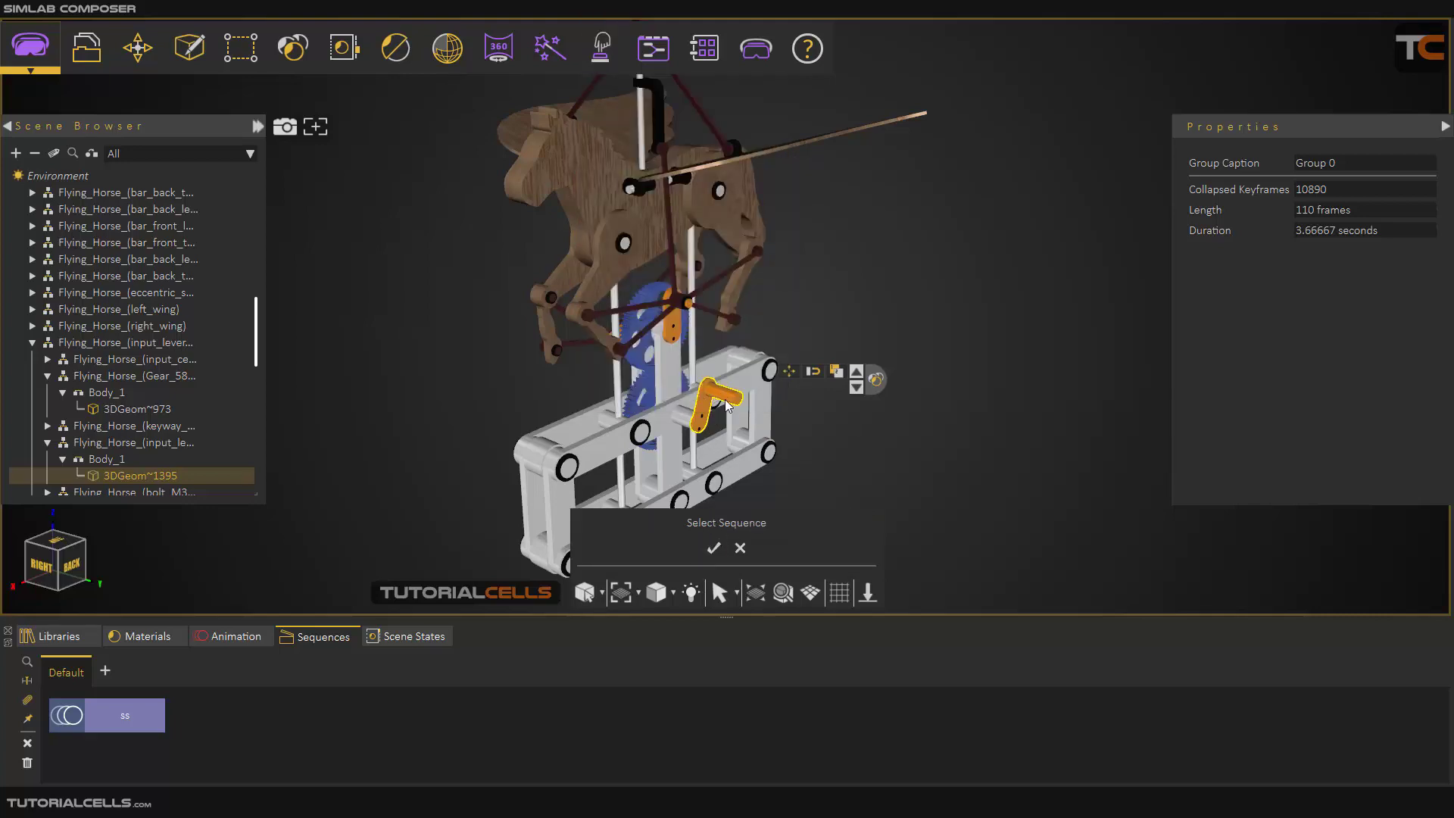
pyautogui.click(142, 715)
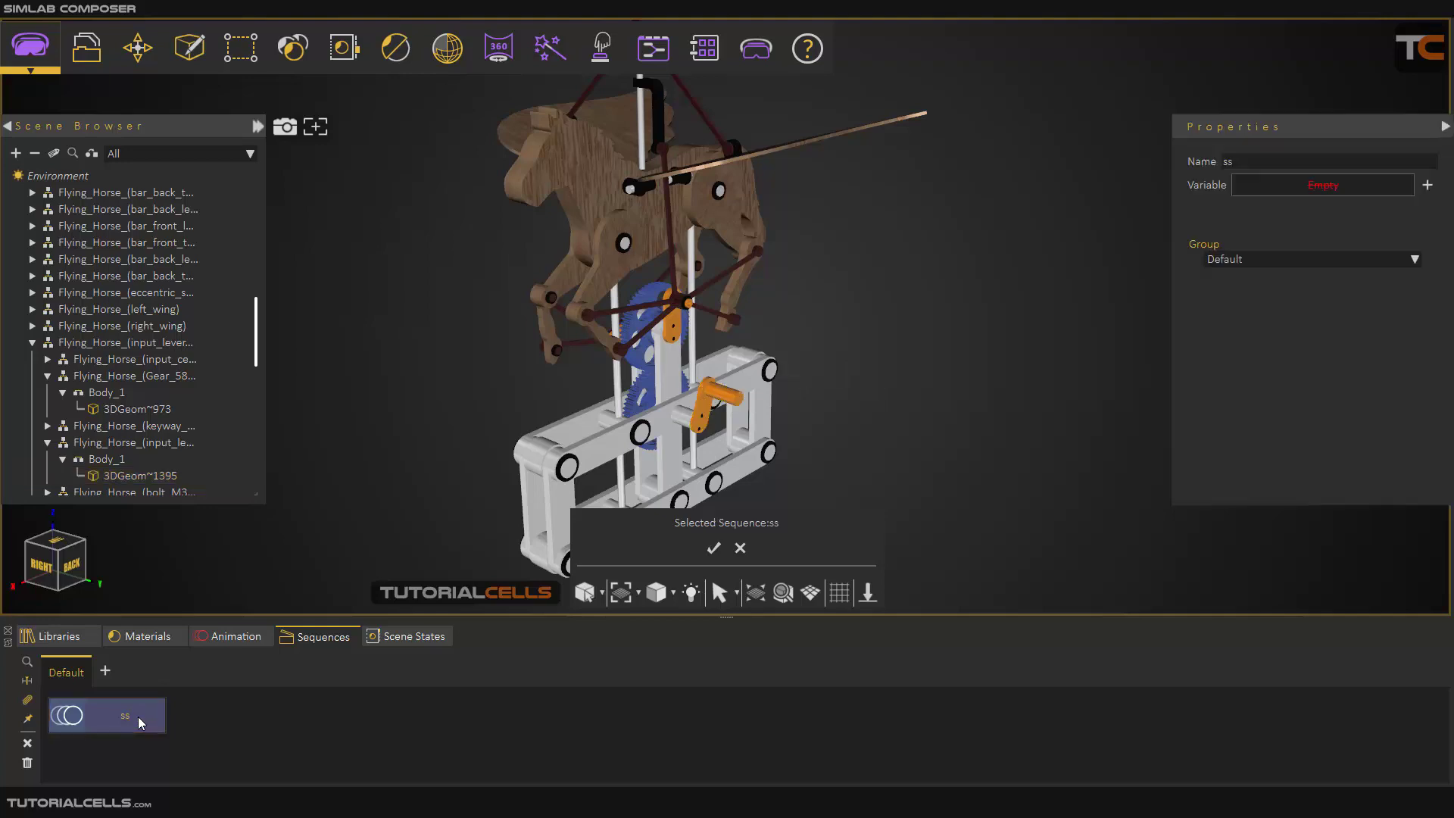
pyautogui.click(711, 550)
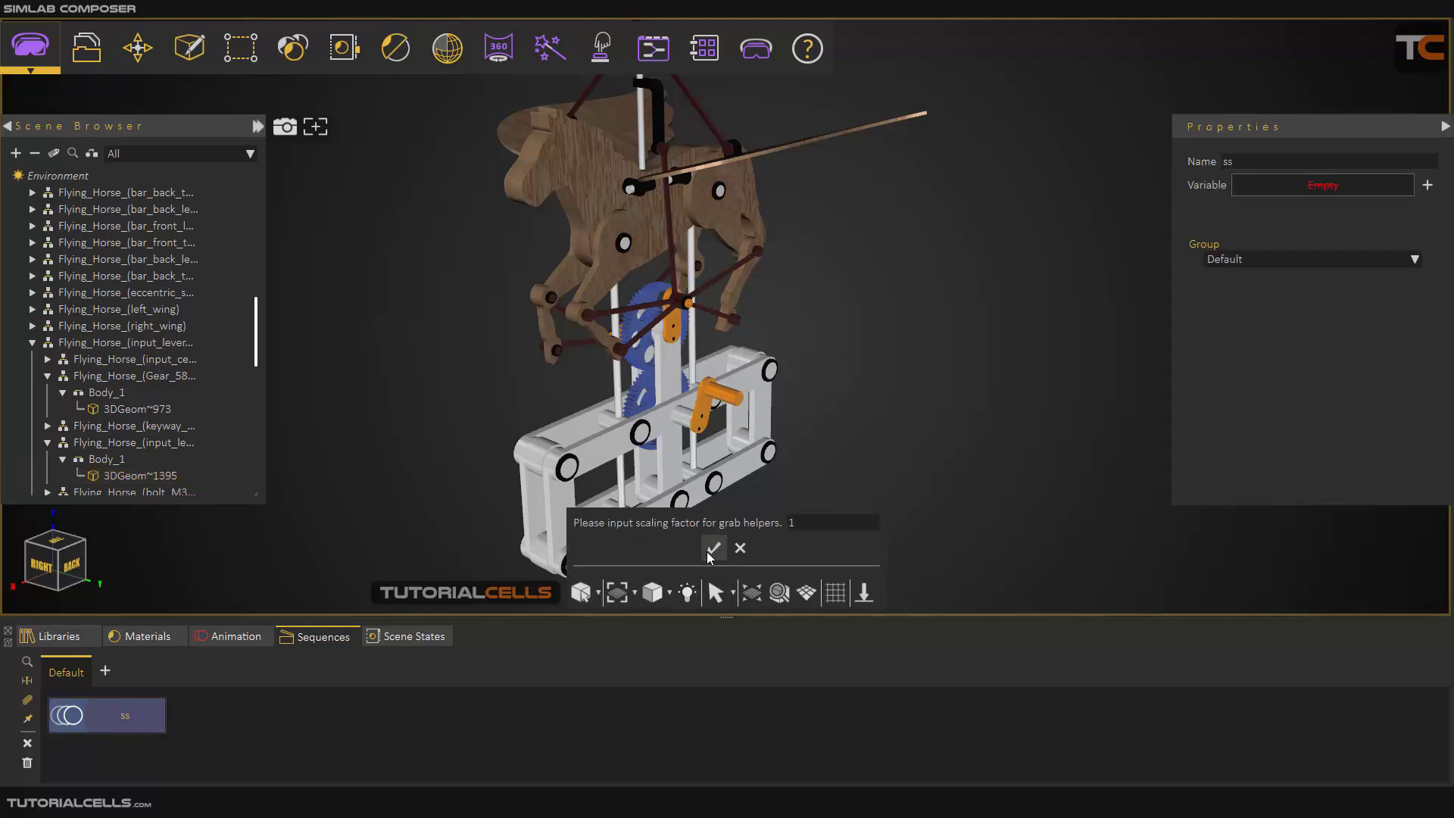
pyautogui.click(713, 548)
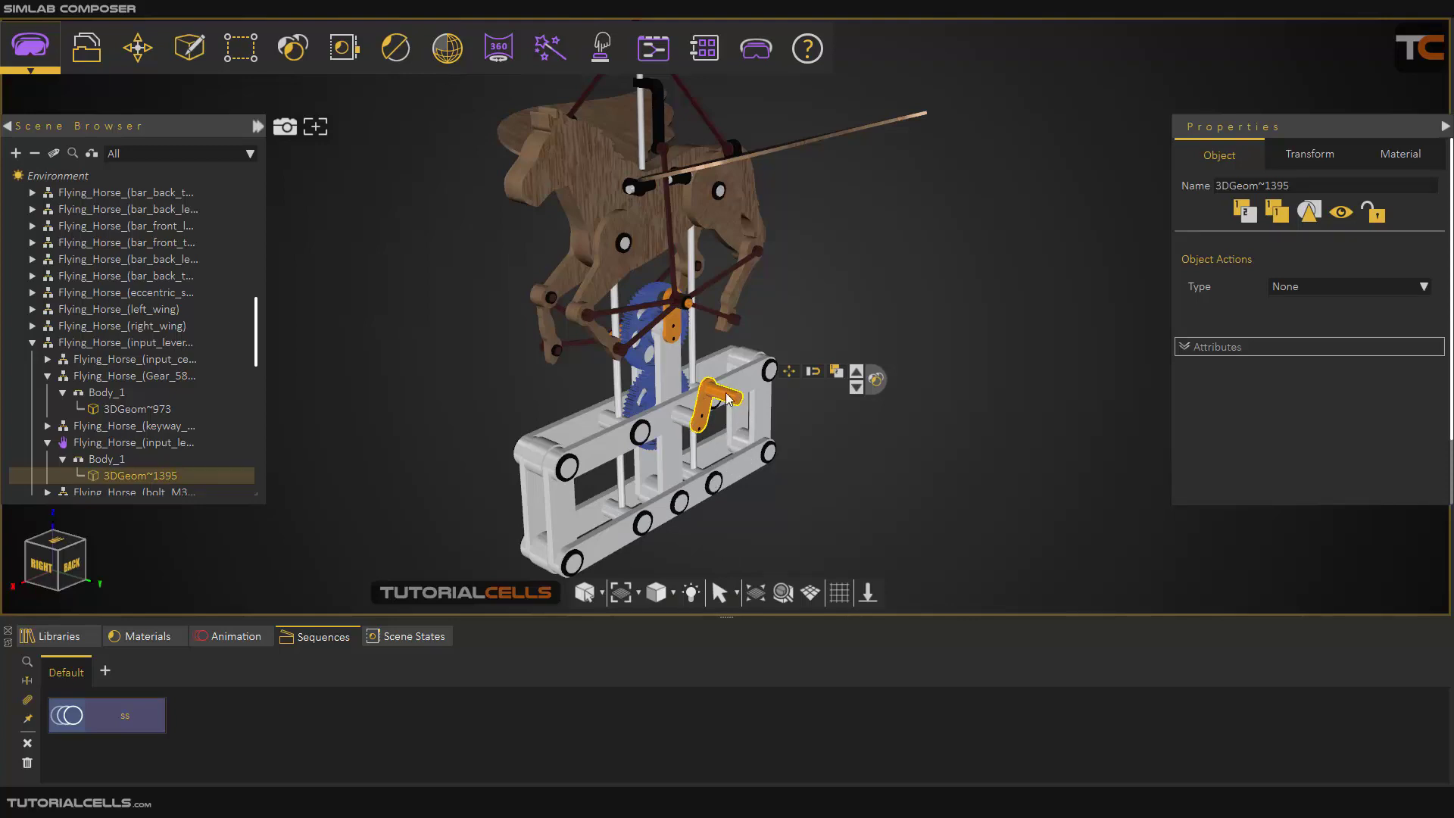
# Step: Create a plane centred at 0 0 0 with a width and depth of 20 as a floor for the scene
pyautogui.scroll(2, 713, 415)
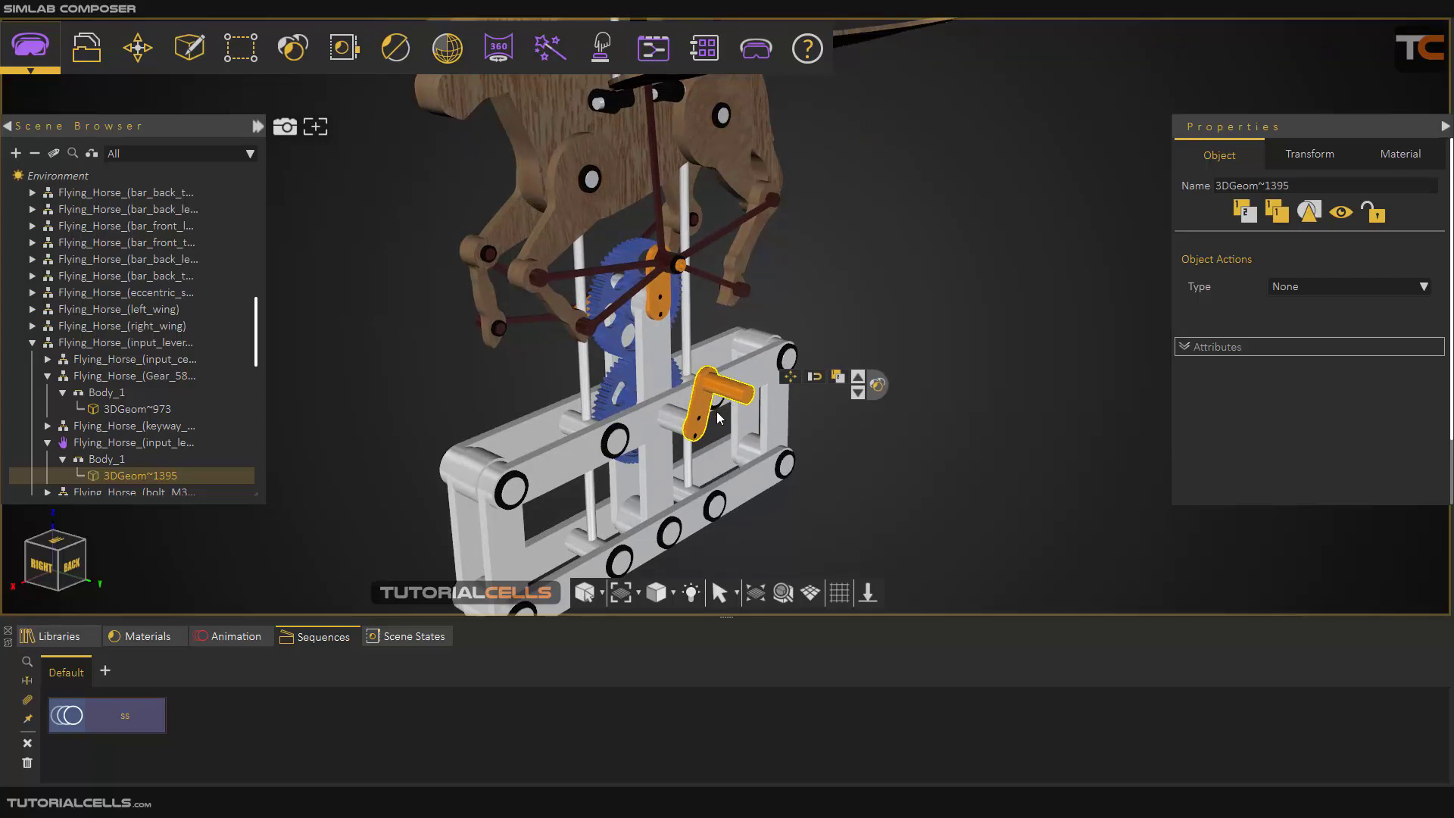
pyautogui.scroll(-1, 726, 415)
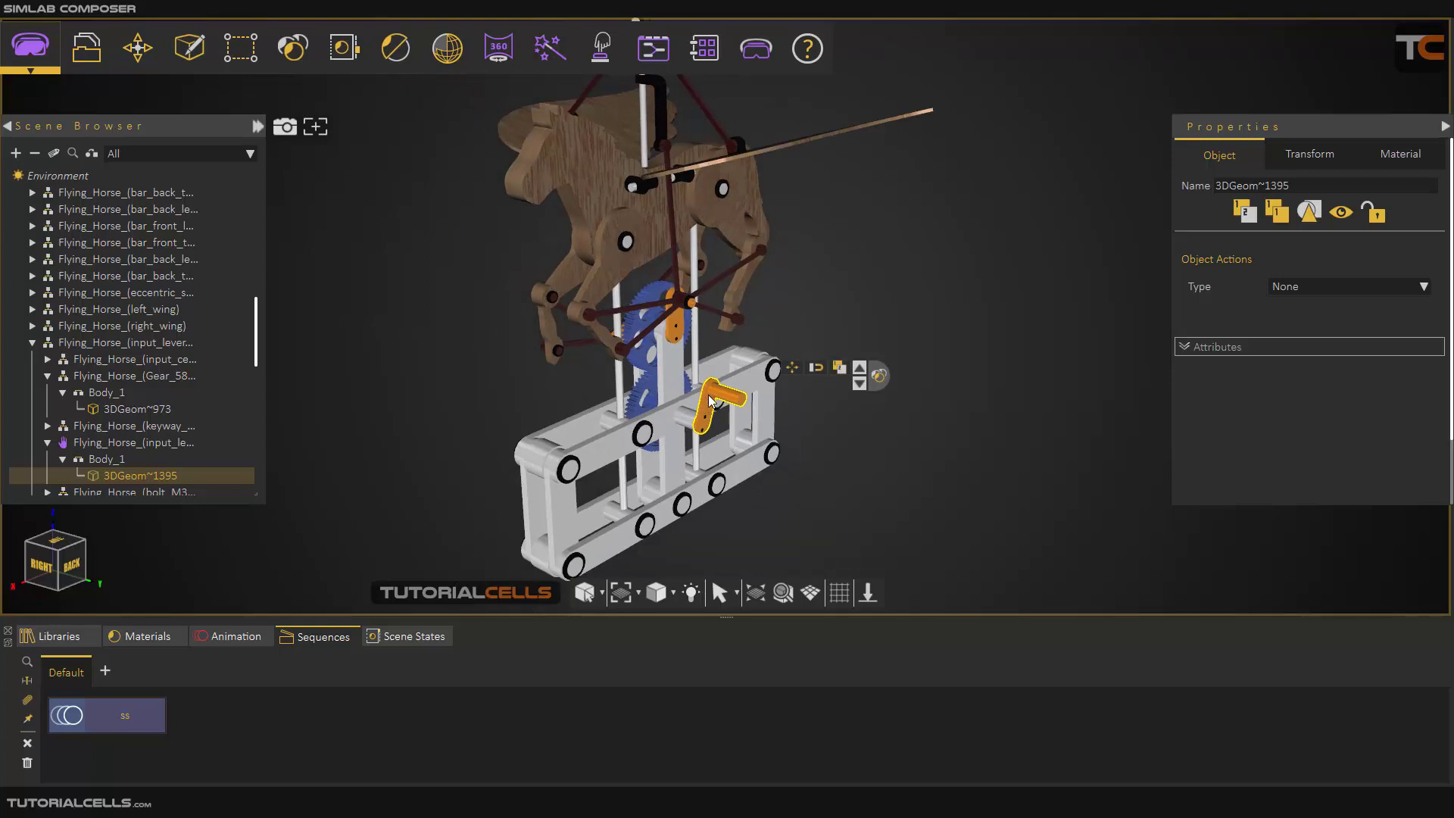
pyautogui.scroll(-2, 711, 402)
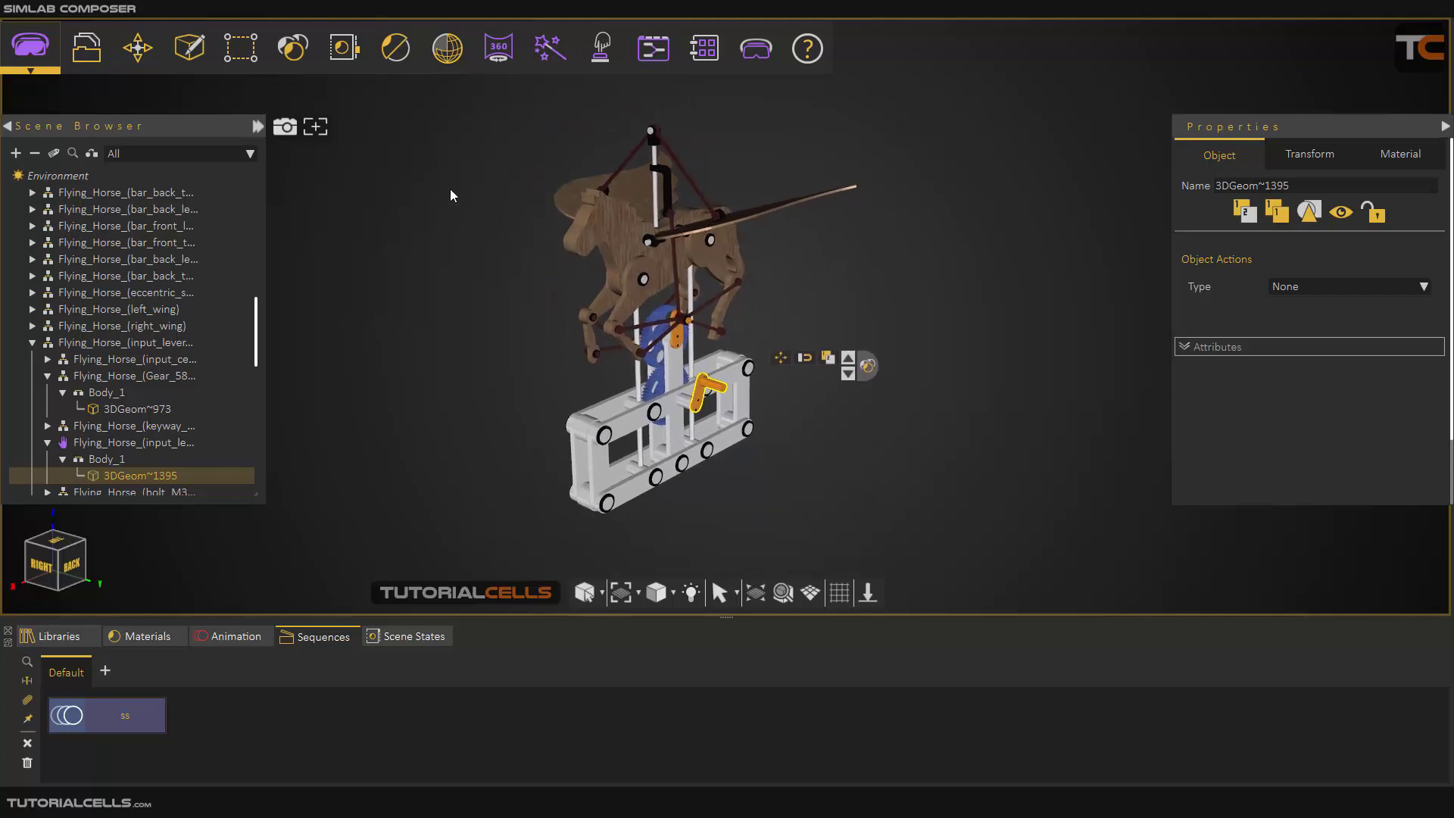
pyautogui.click(200, 57)
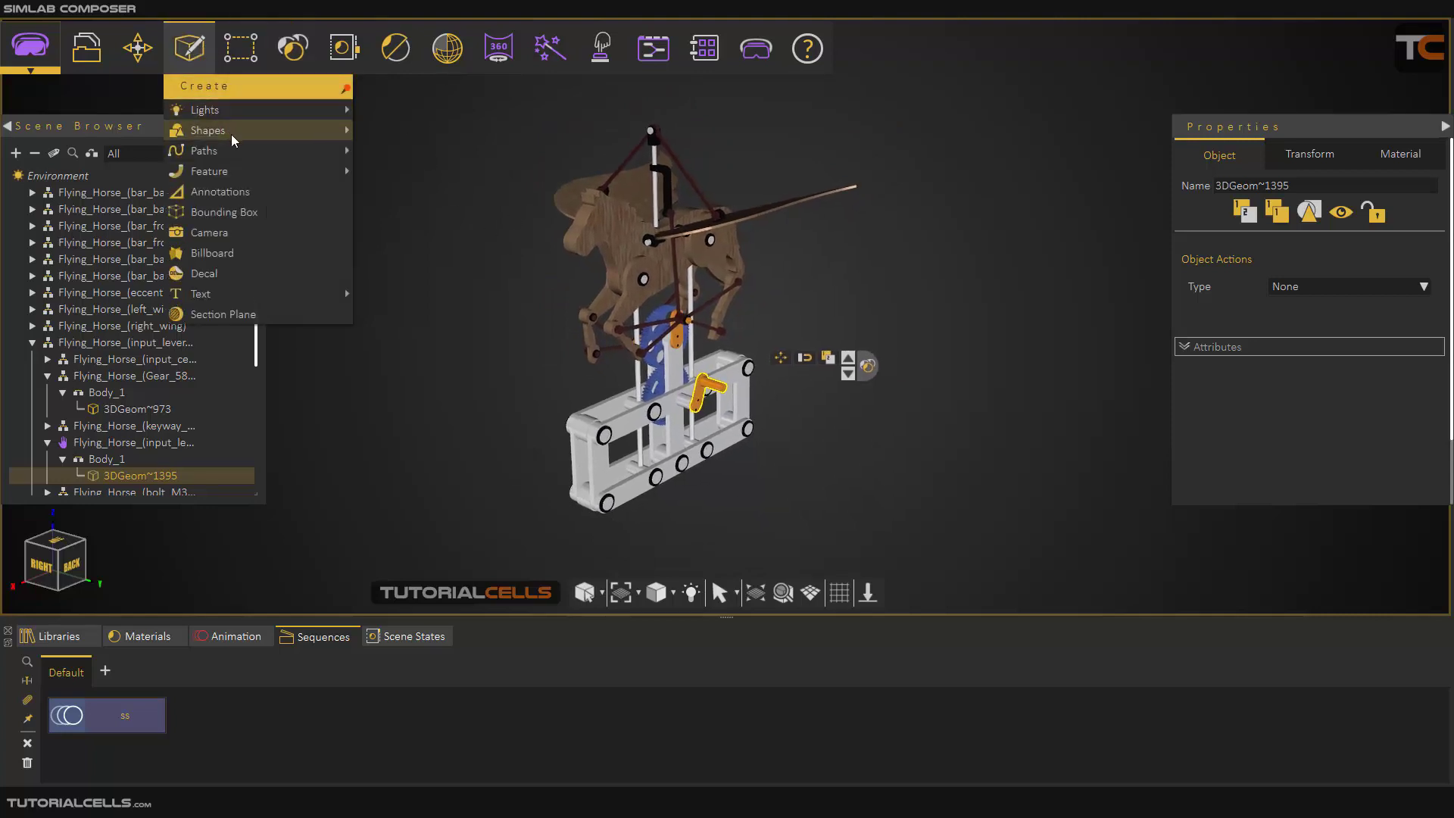
pyautogui.moveTo(234, 135)
pyautogui.click(362, 147)
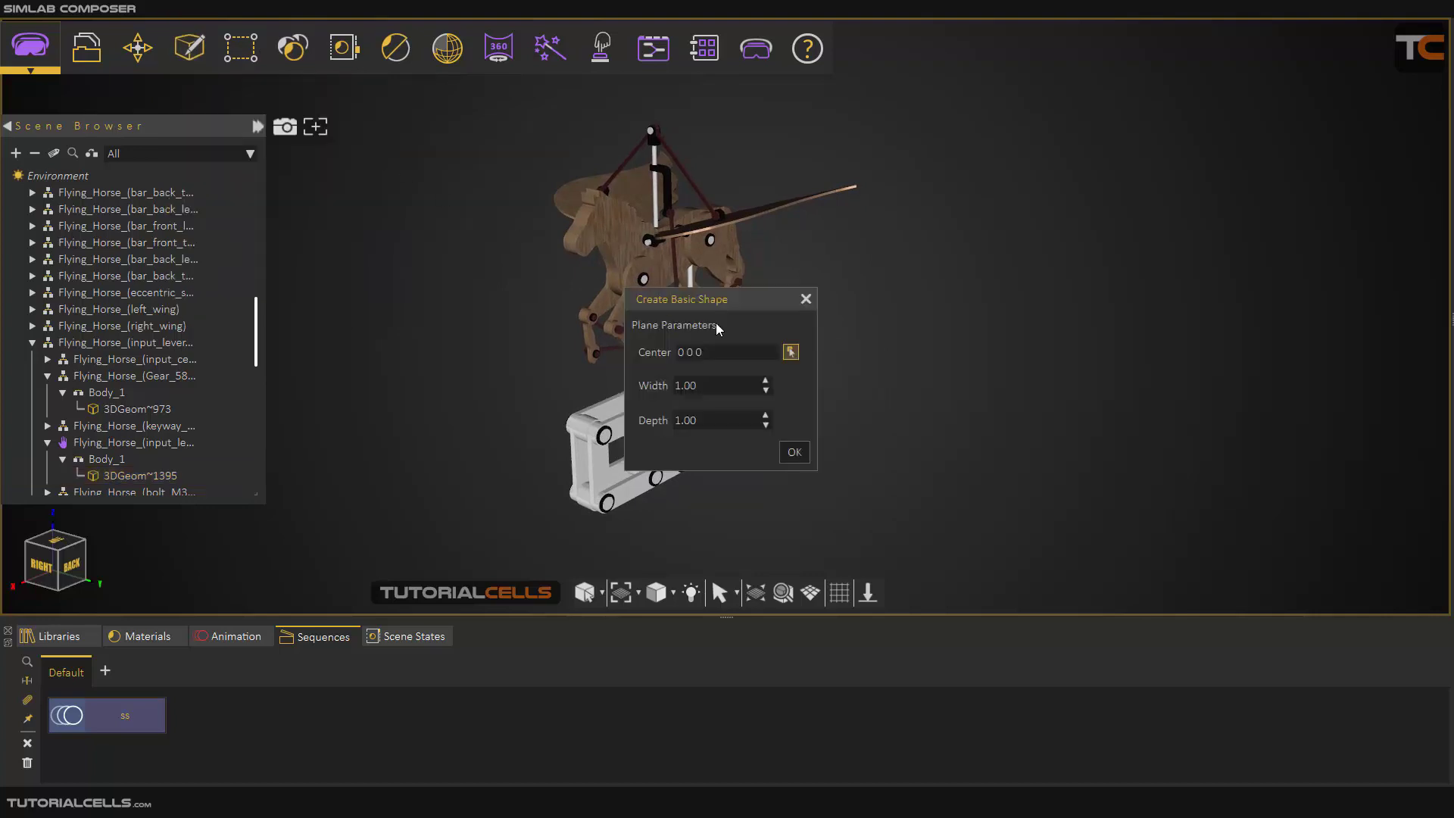
pyautogui.doubleClick(723, 388)
pyautogui.write('20')
pyautogui.doubleClick(709, 422)
pyautogui.write('20')
pyautogui.click(794, 453)
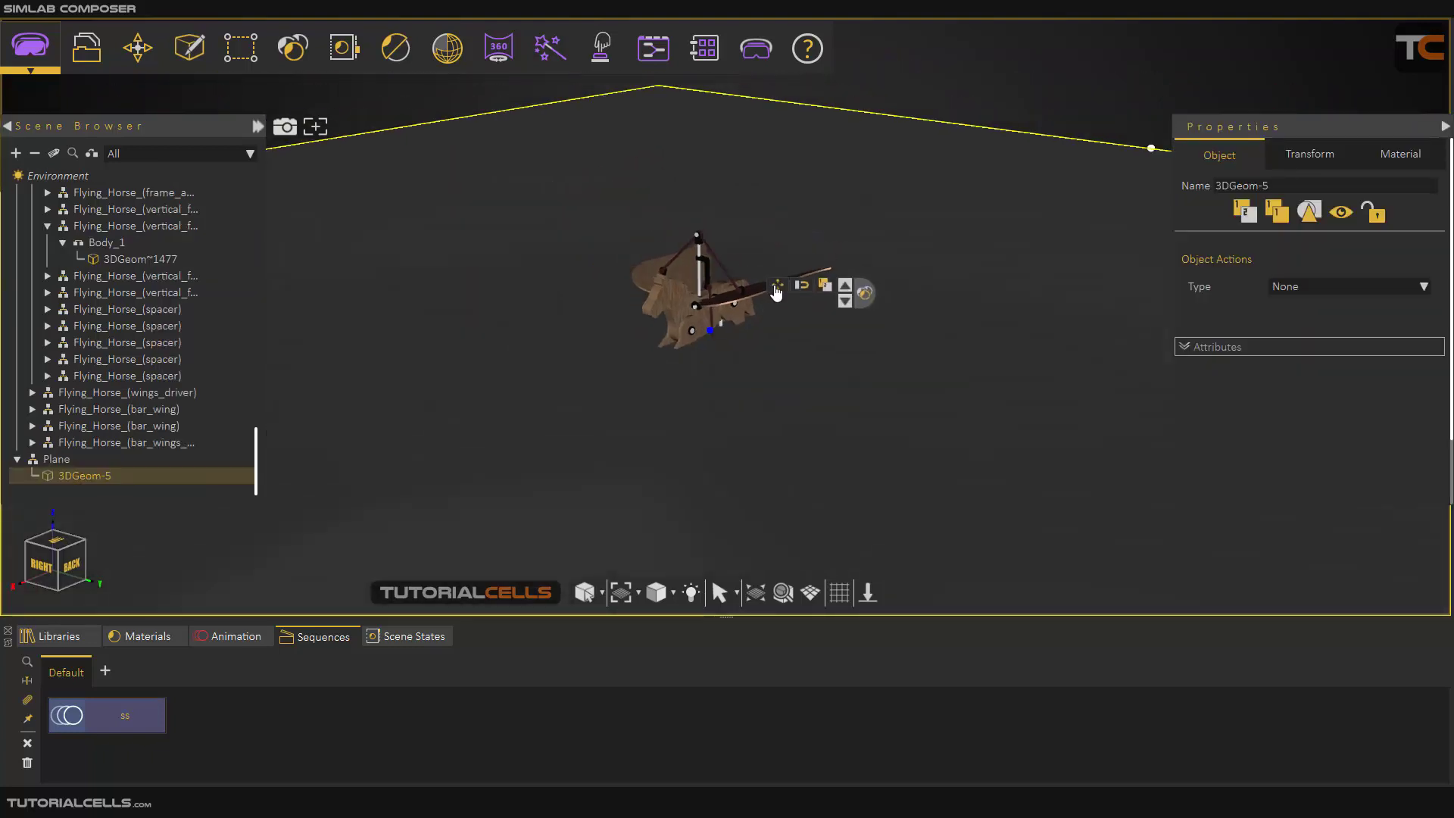
# Step: Collapse the scene tree, select the Flying_Horse_(assembly) and raise it until the whole mechanism stands above the plane
pyautogui.click(776, 288)
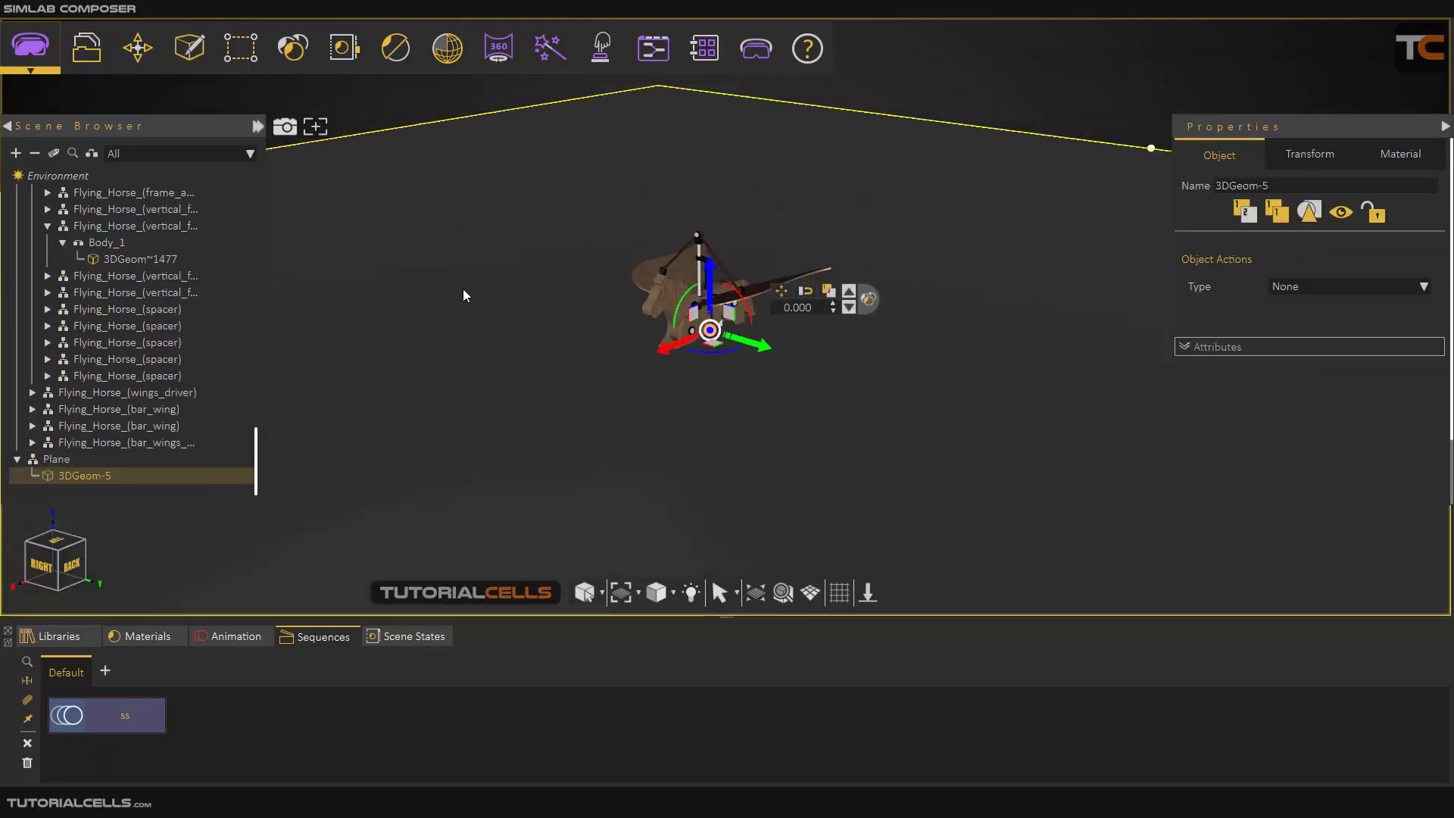
pyautogui.click(35, 155)
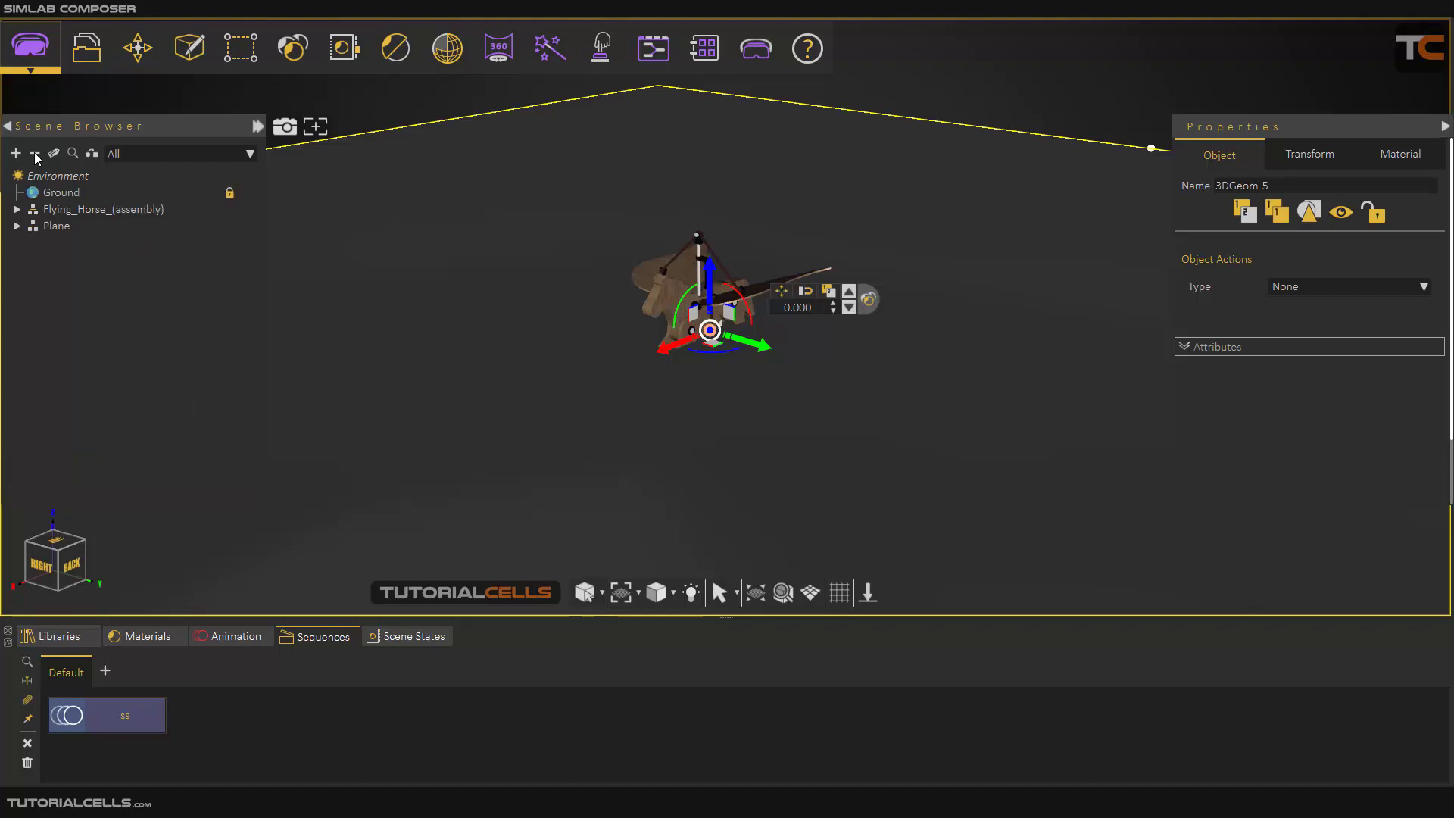
pyautogui.click(70, 209)
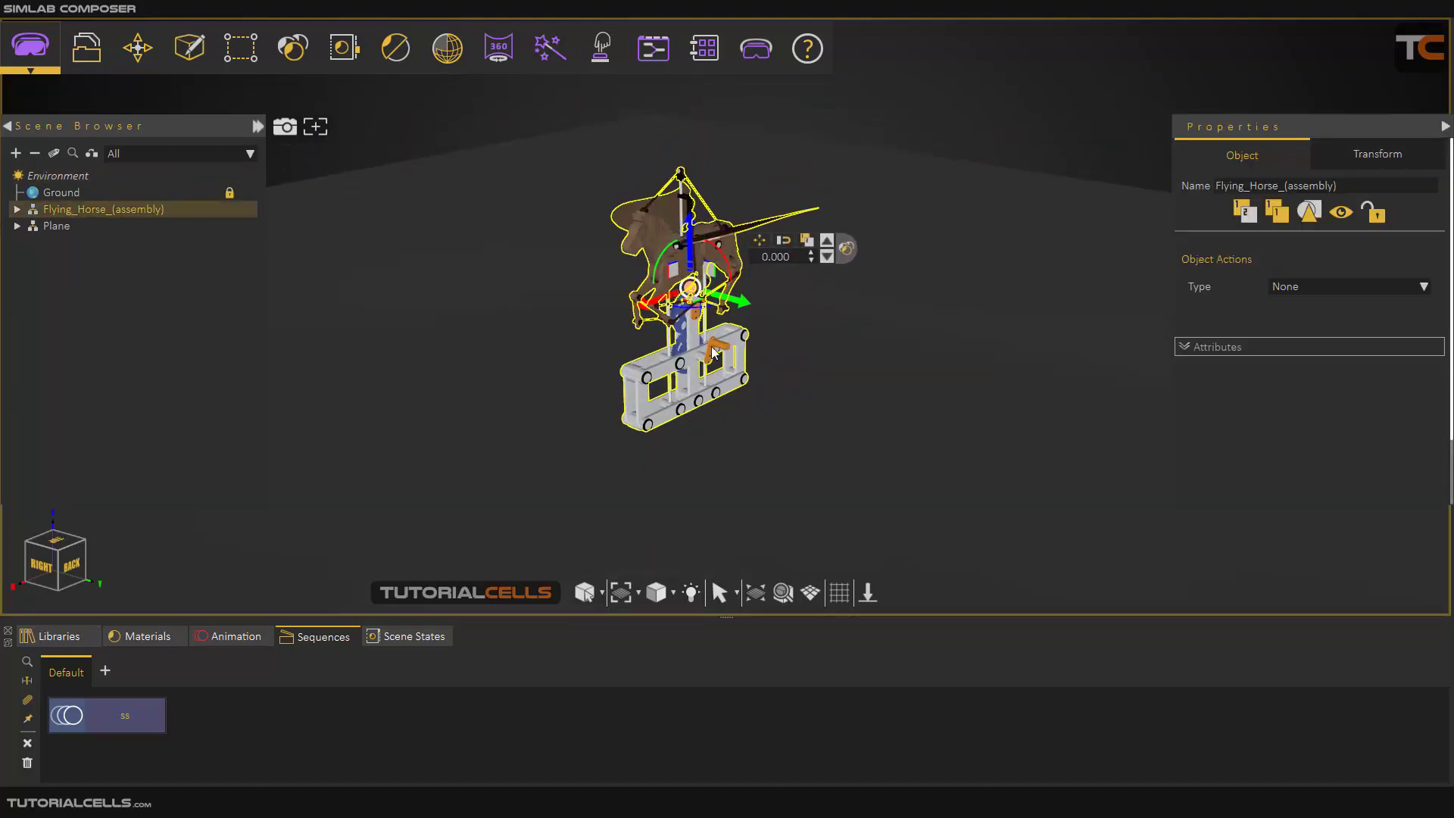
pyautogui.scroll(4, 712, 353)
pyautogui.moveTo(694, 328); pyautogui.dragTo(669, 414, button='middle')
pyautogui.scroll(-1, 669, 414)
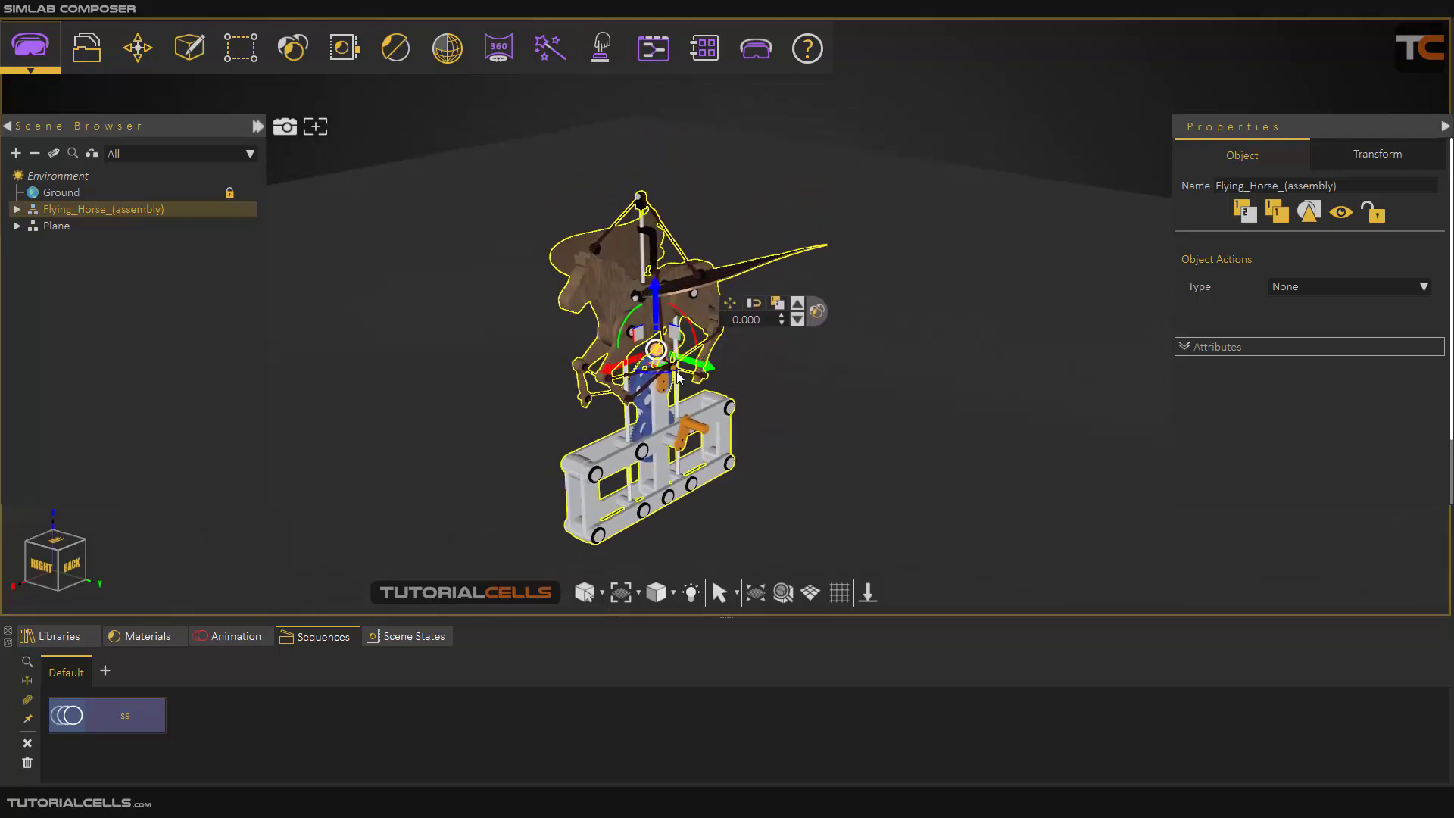
pyautogui.scroll(2, 678, 376)
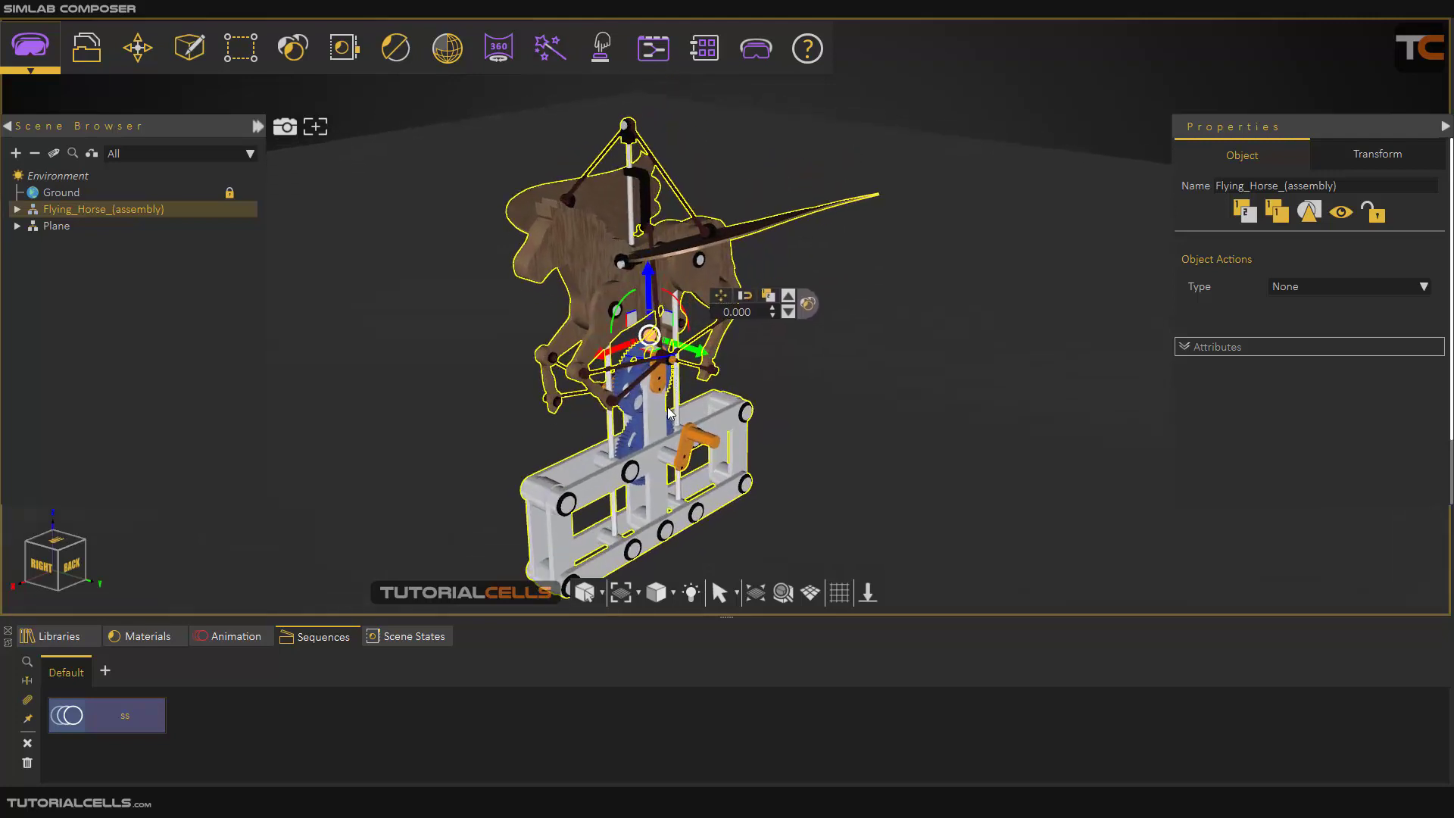
# Step: Play the animation of the raised assembly, stop it and return the timeline to frame 0
pyautogui.click(252, 641)
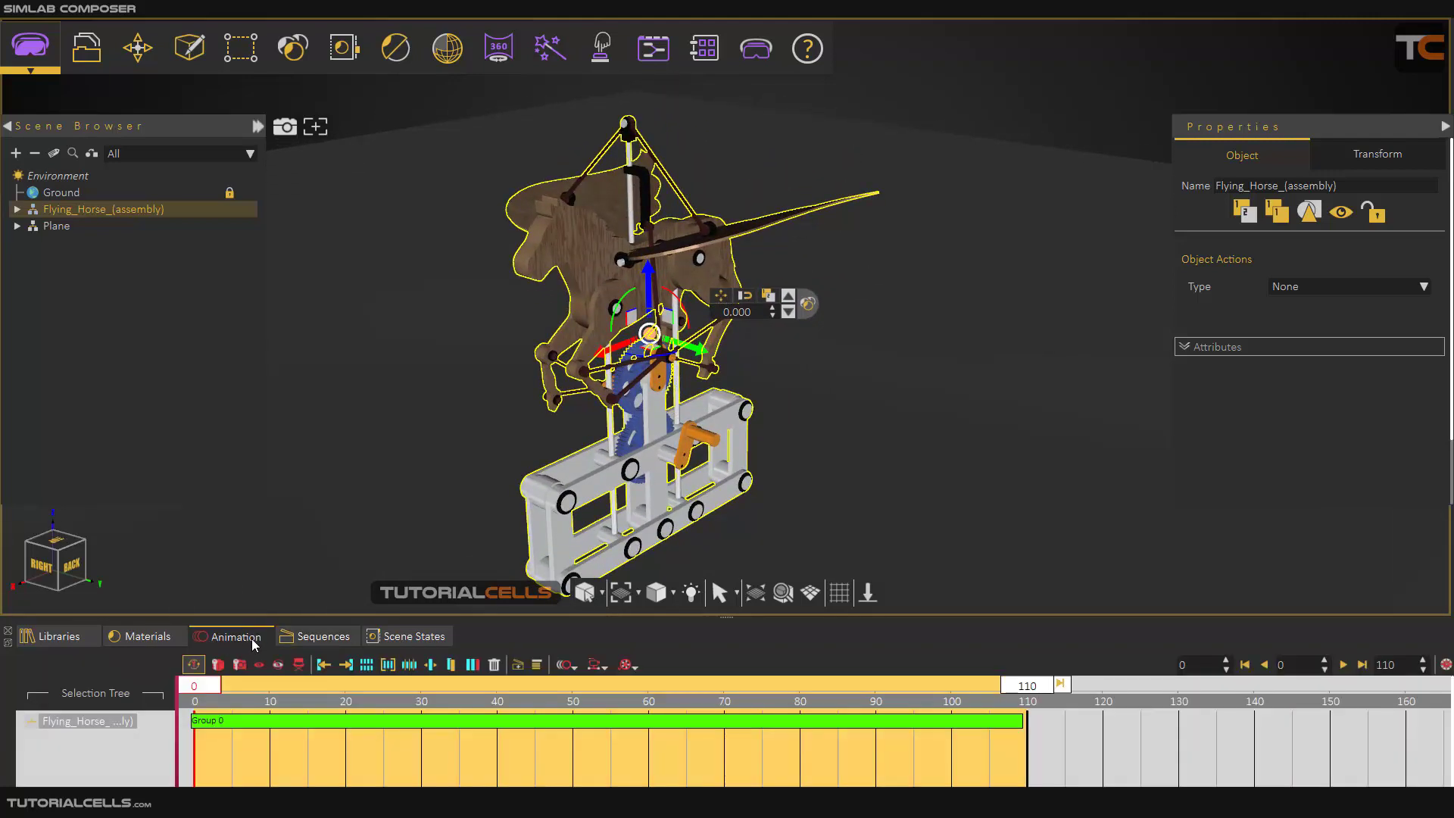
pyautogui.click(1343, 664)
pyautogui.click(1343, 664)
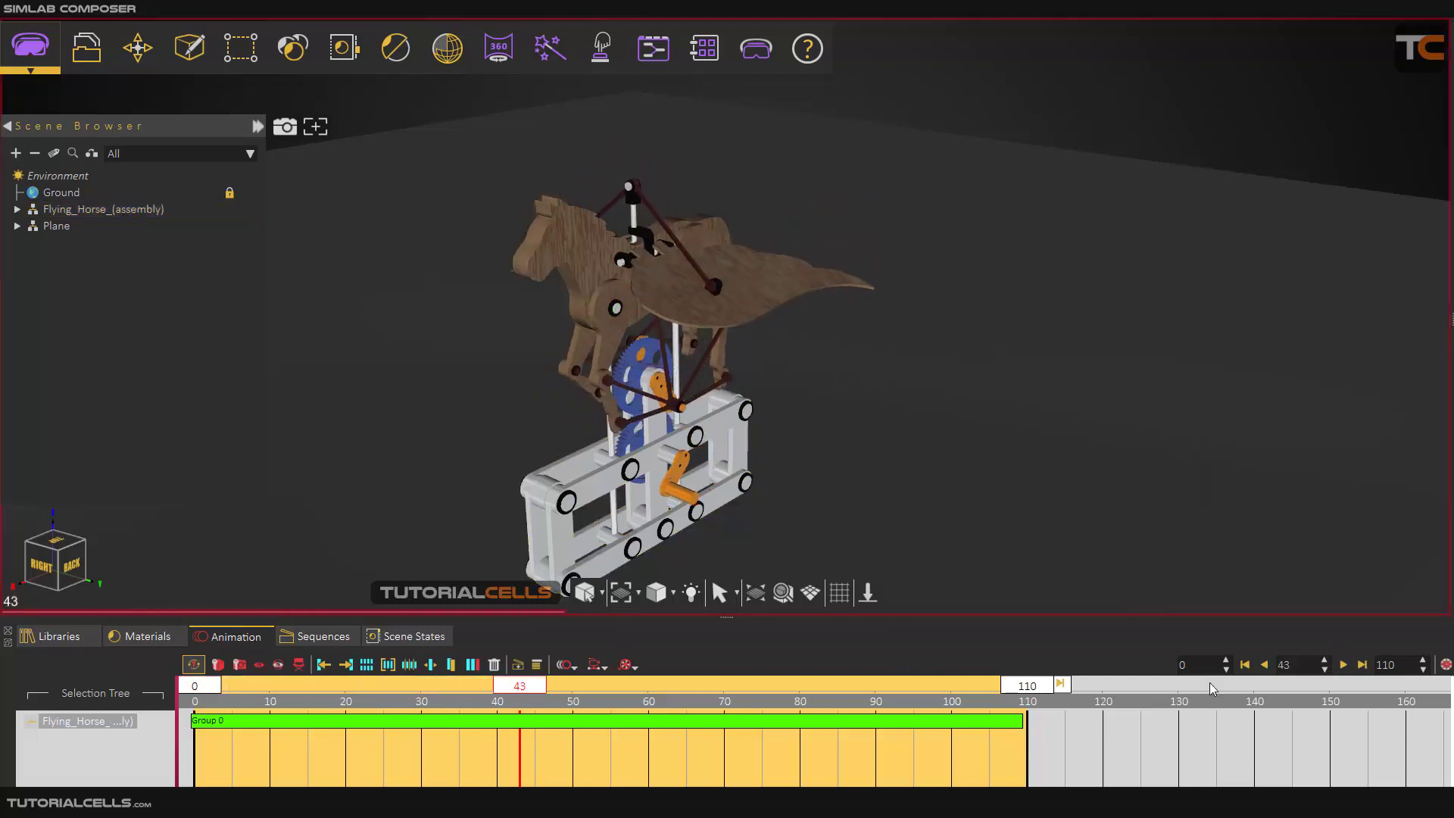
pyautogui.click(1244, 664)
pyautogui.moveTo(847, 523); pyautogui.dragTo(737, 494)
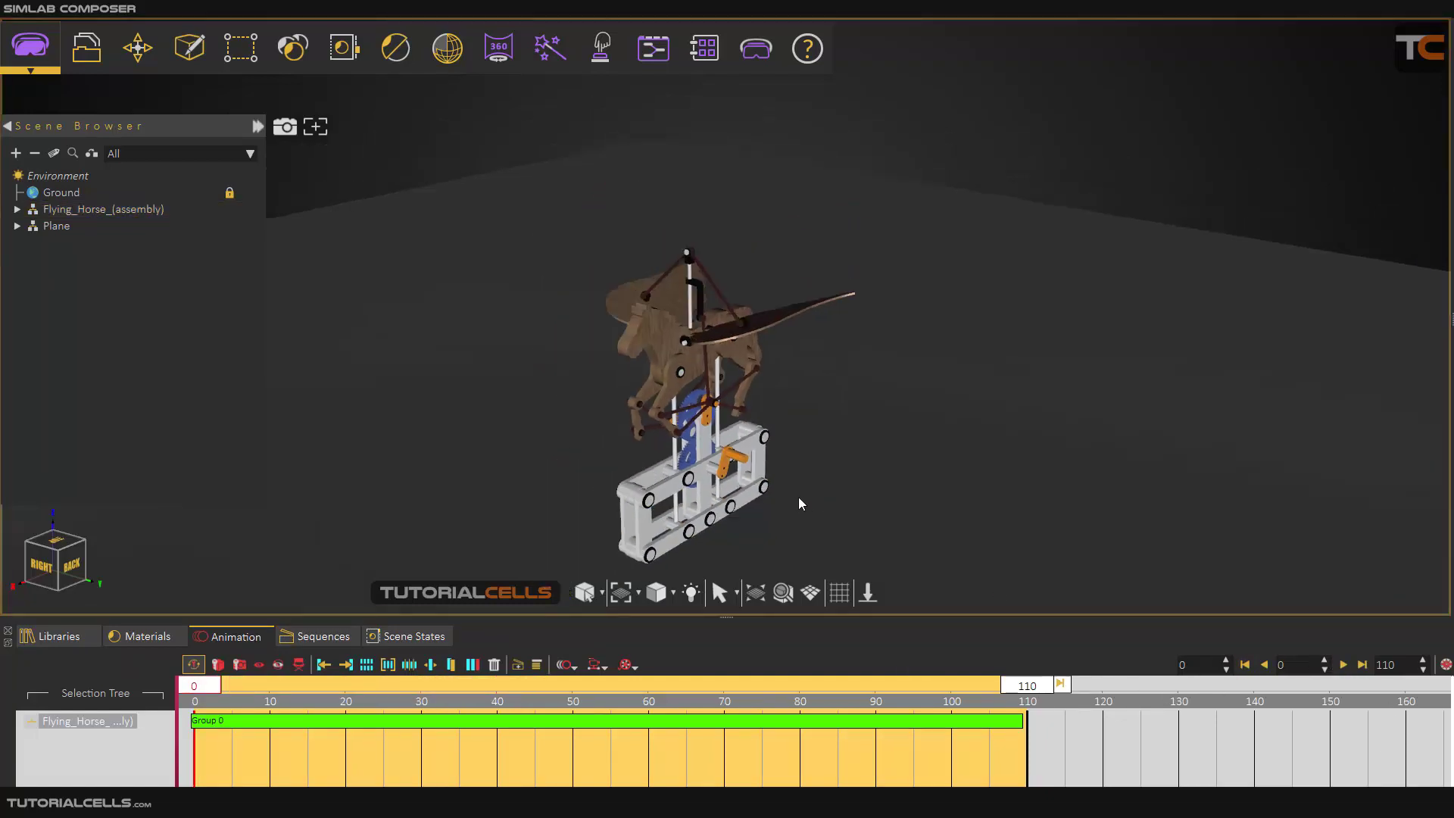
# Step: Select the orange crank handle and check its animation group and the saved ss sequence
pyautogui.scroll(6, 726, 465)
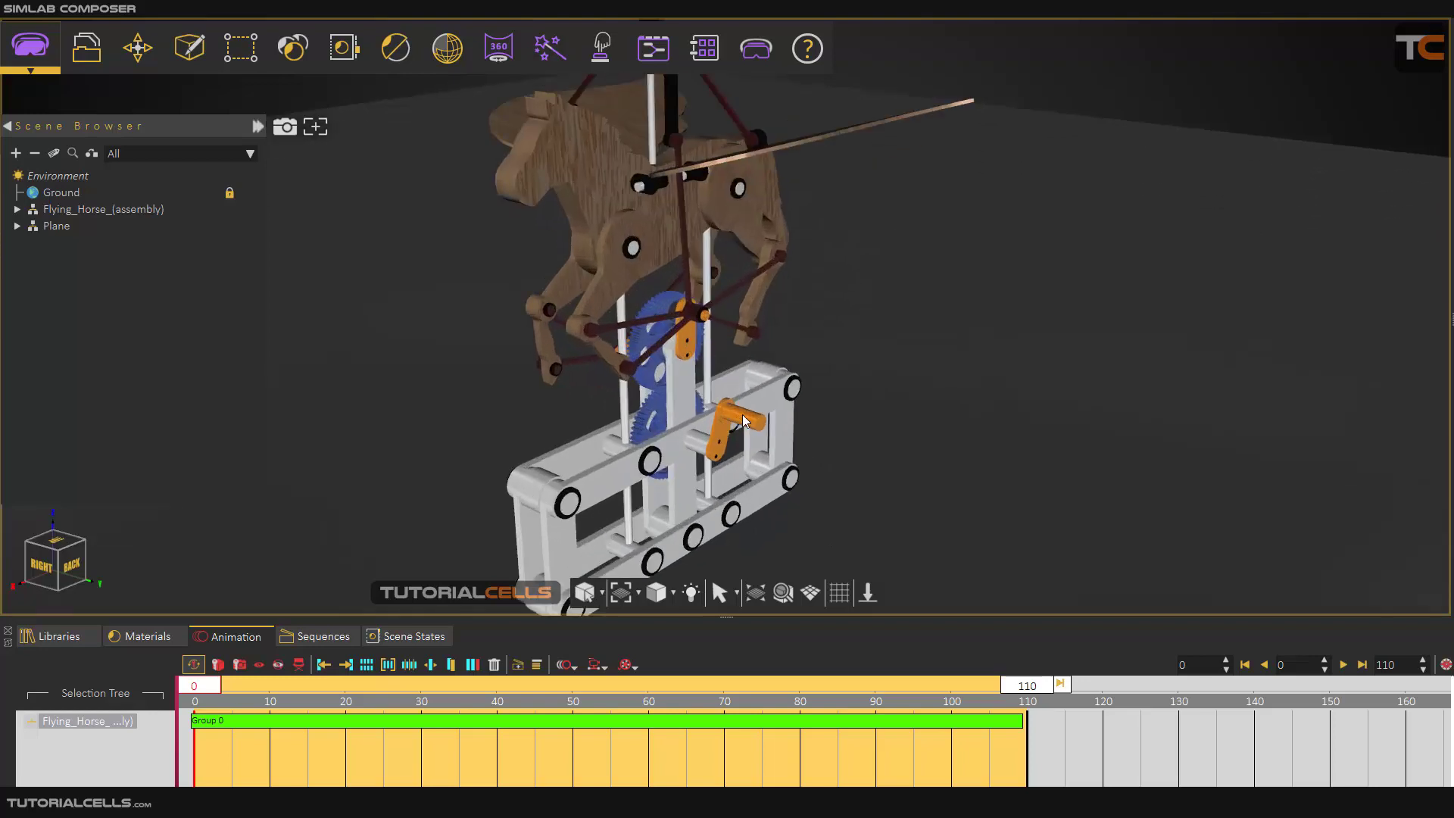
pyautogui.click(743, 421)
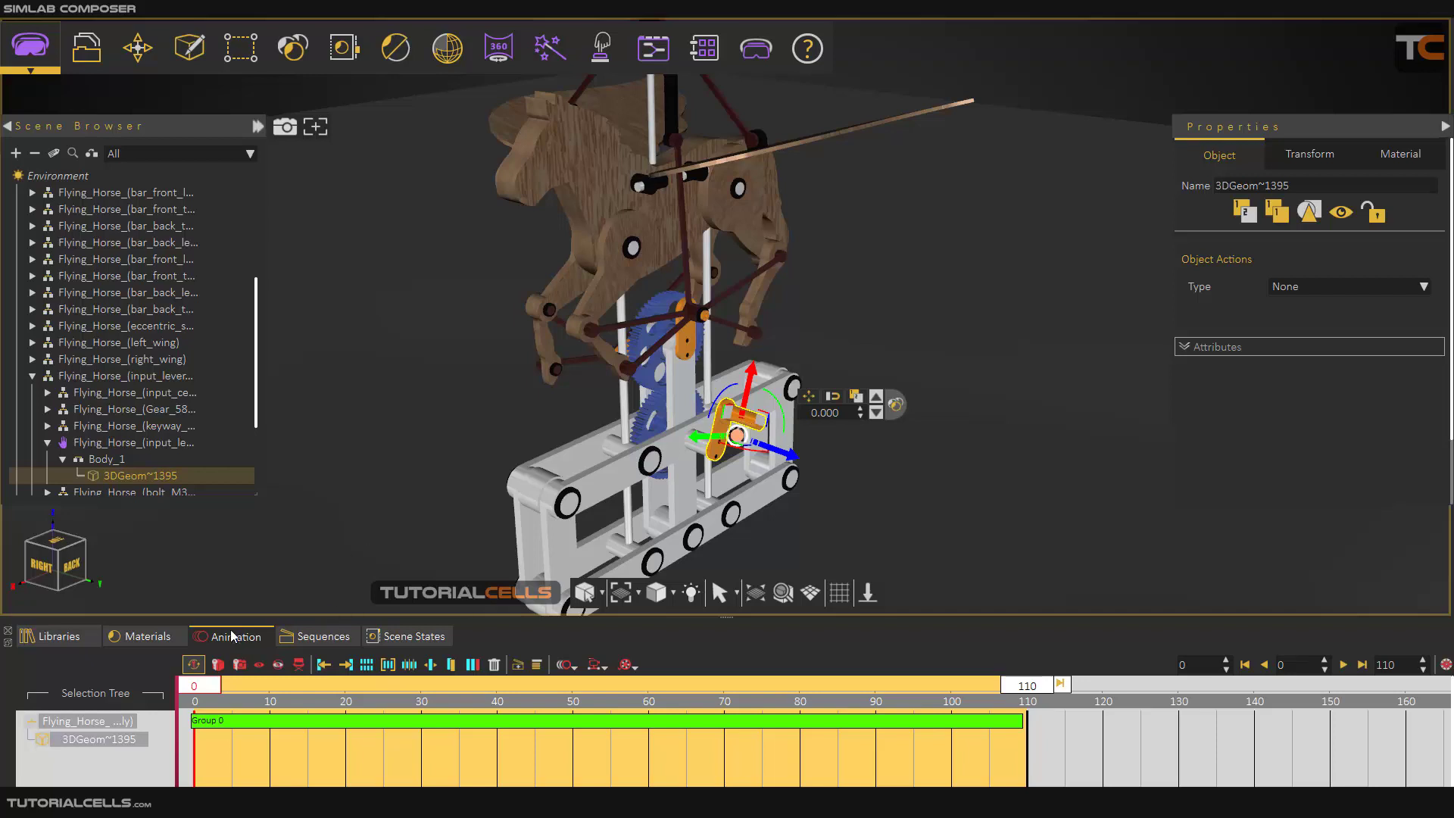
pyautogui.click(331, 644)
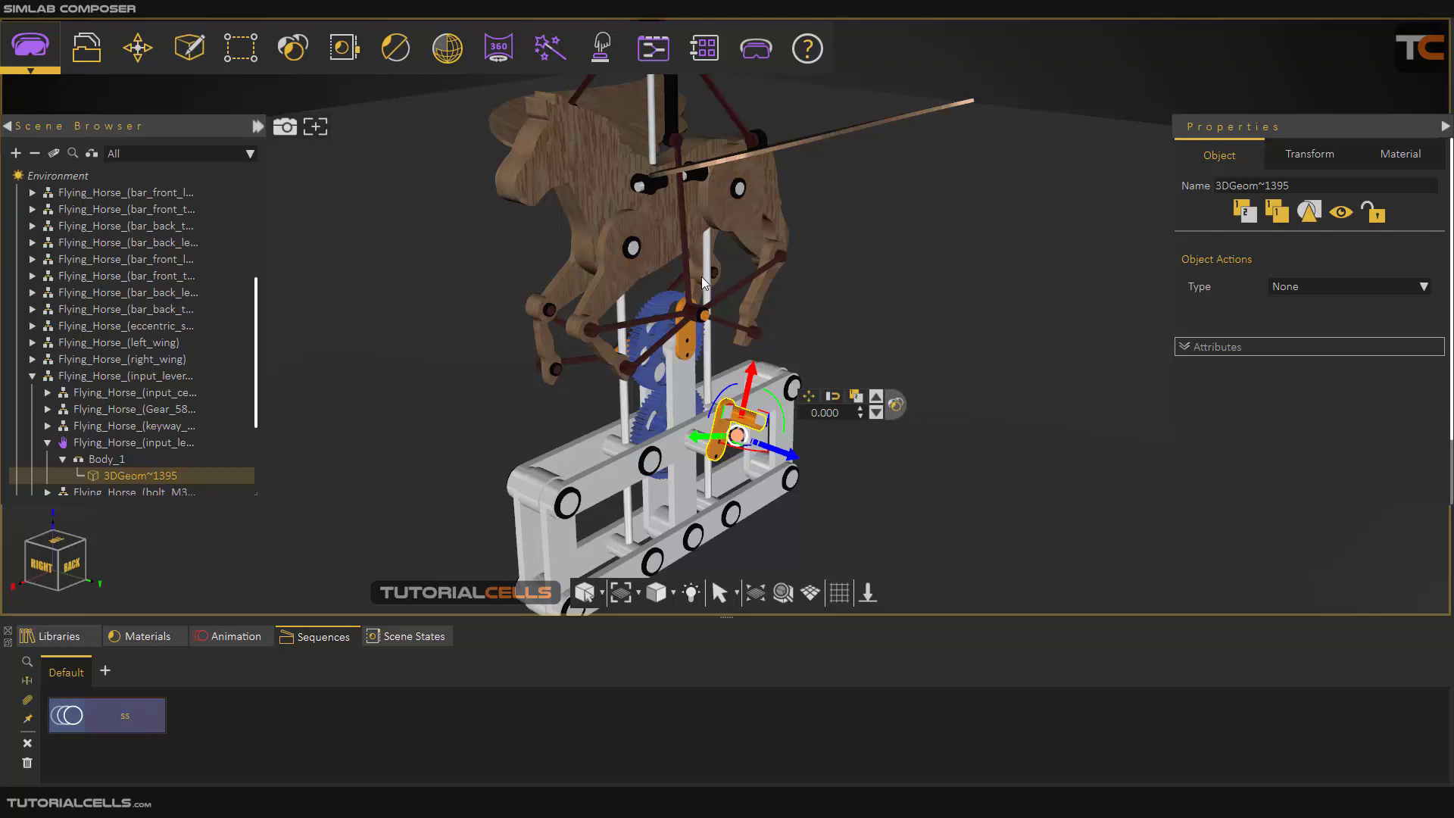
# Step: Set a VR viewer start position and place the figure on the plane beside the crank side of the mechanism
pyautogui.scroll(-3, 724, 103)
pyautogui.click(759, 52)
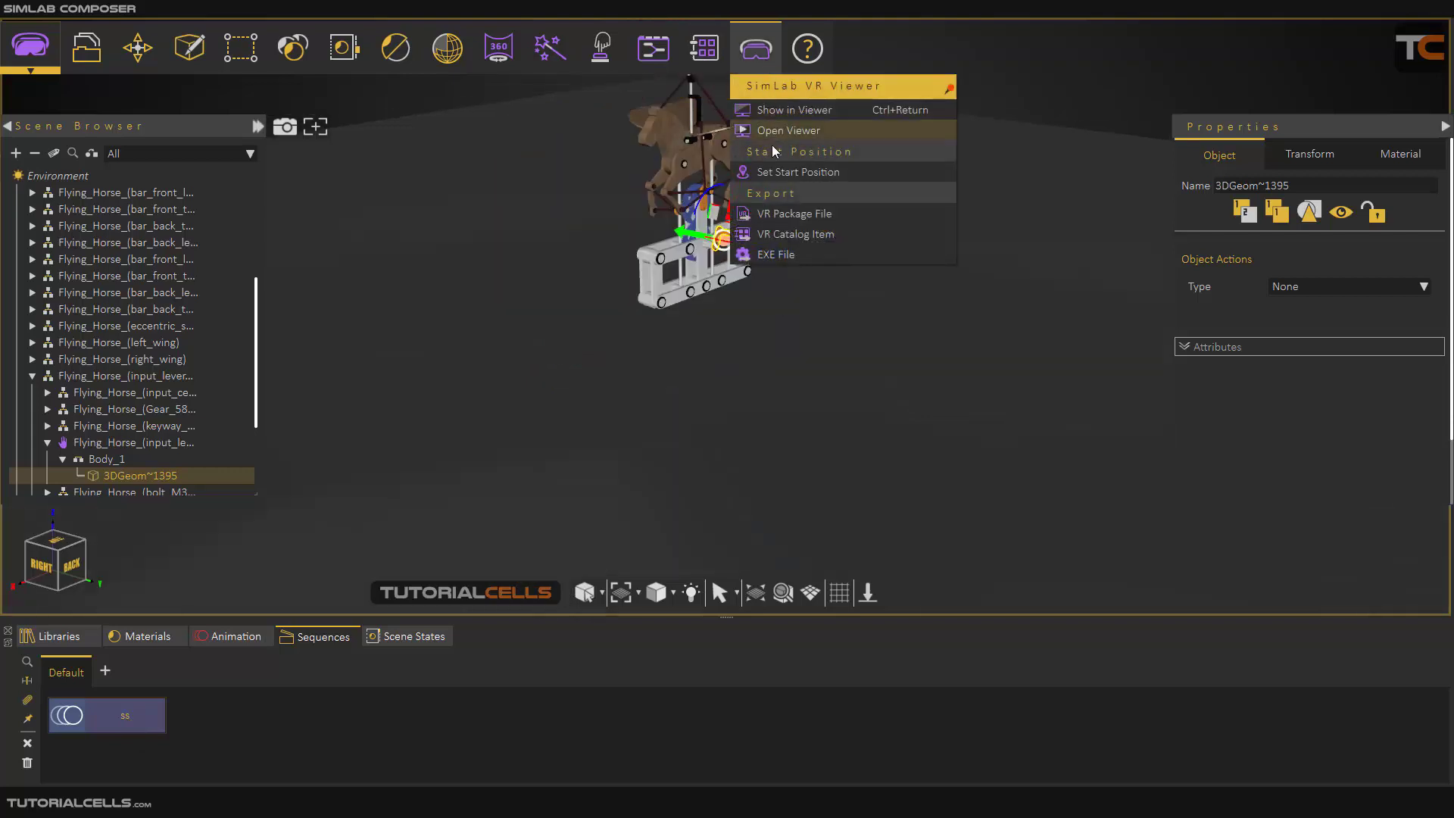
pyautogui.click(765, 173)
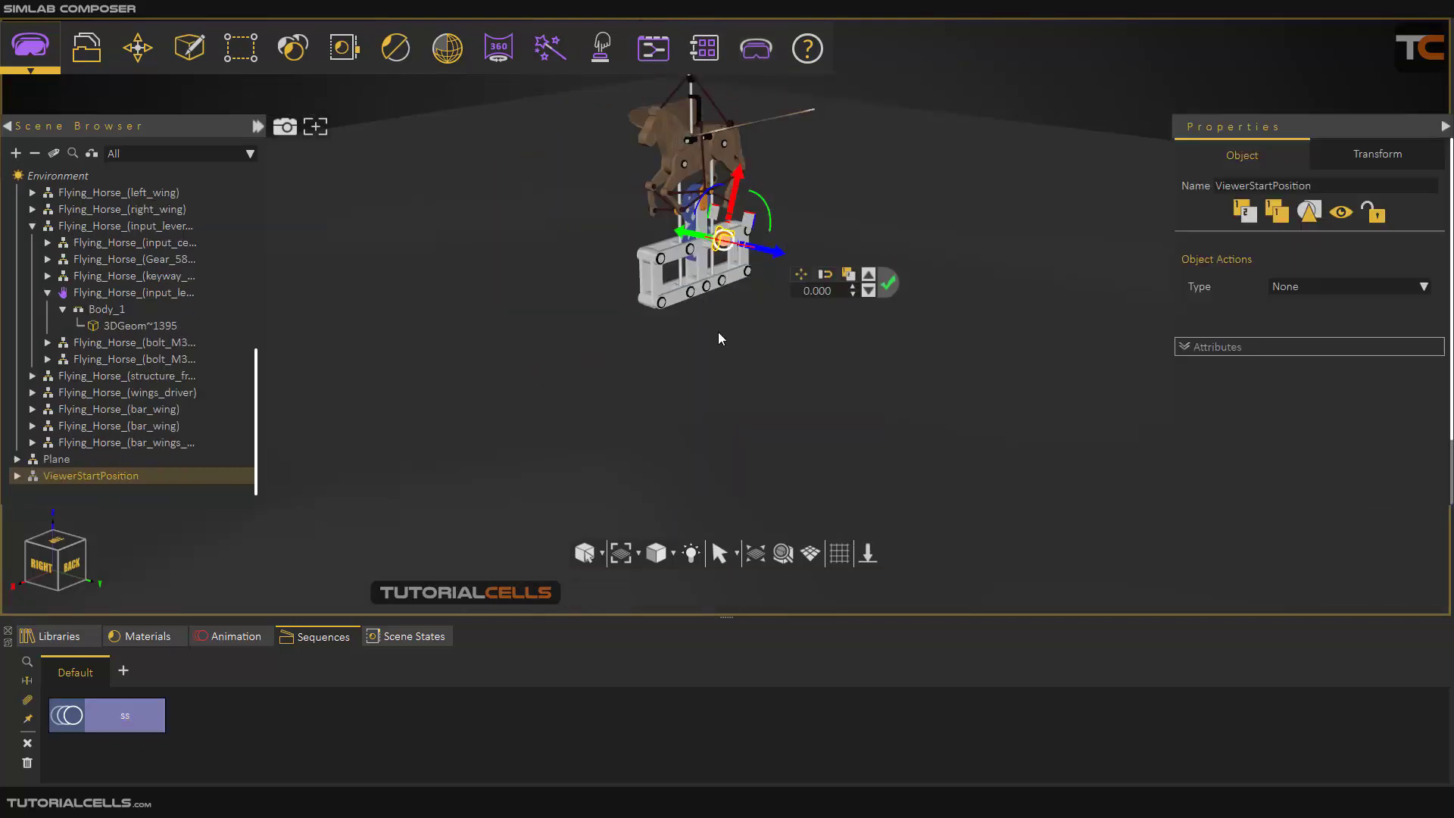
pyautogui.scroll(-3, 721, 338)
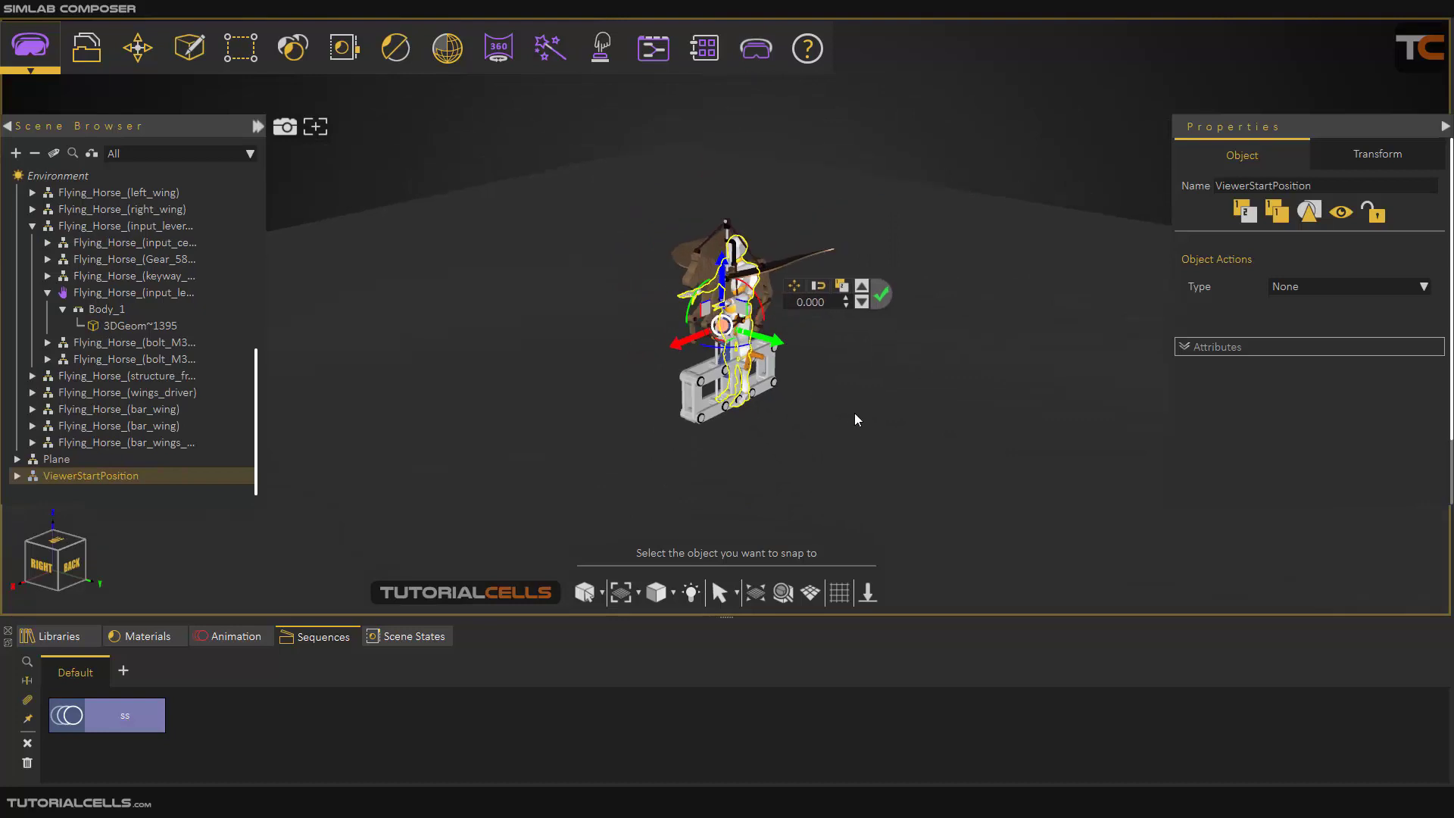
pyautogui.click(880, 456)
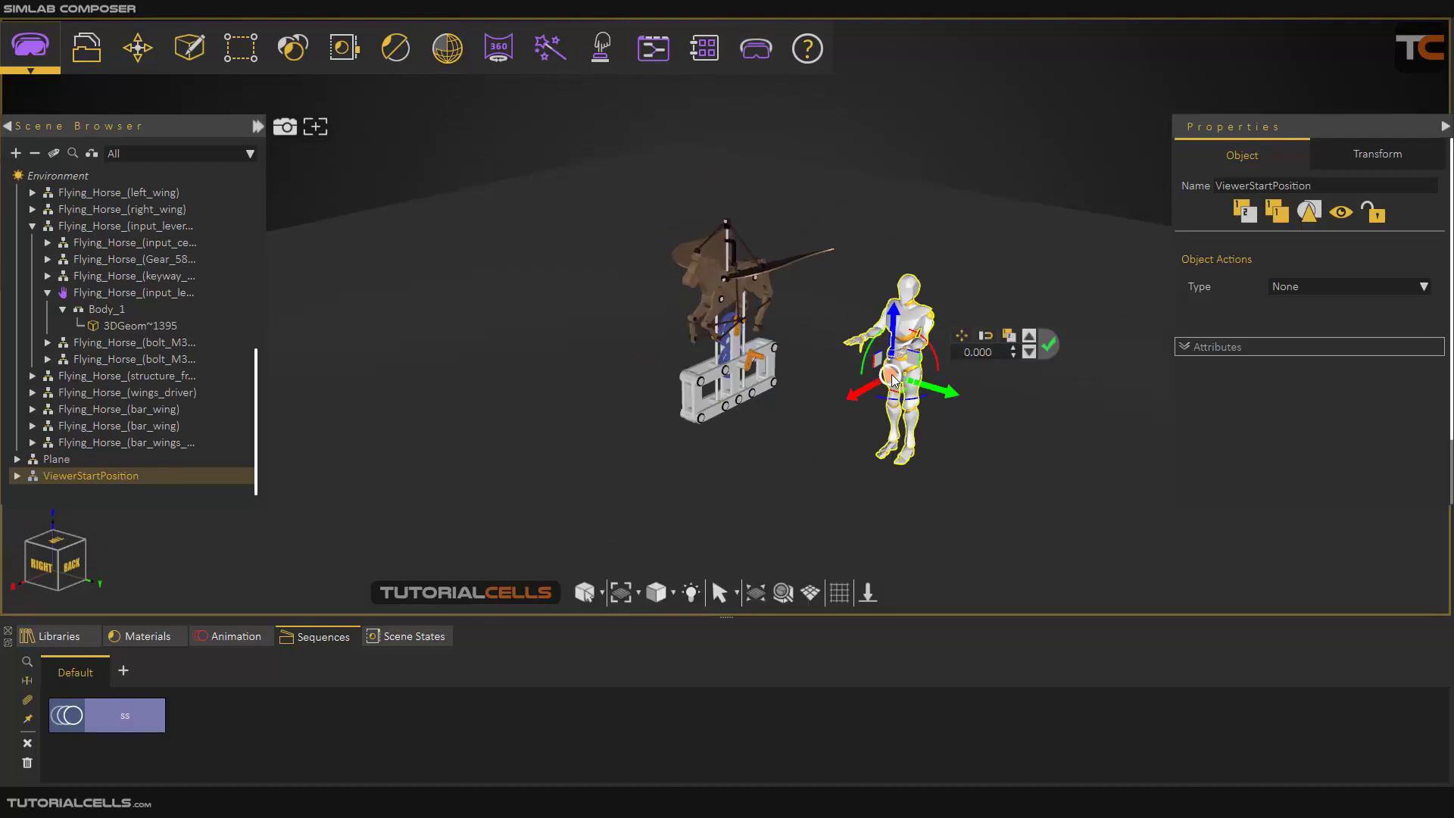
# Step: Scale down the viewer start figure and place it facing the crank side, a short distance back from the mechanism
pyautogui.moveTo(893, 379); pyautogui.dragTo(869, 394)
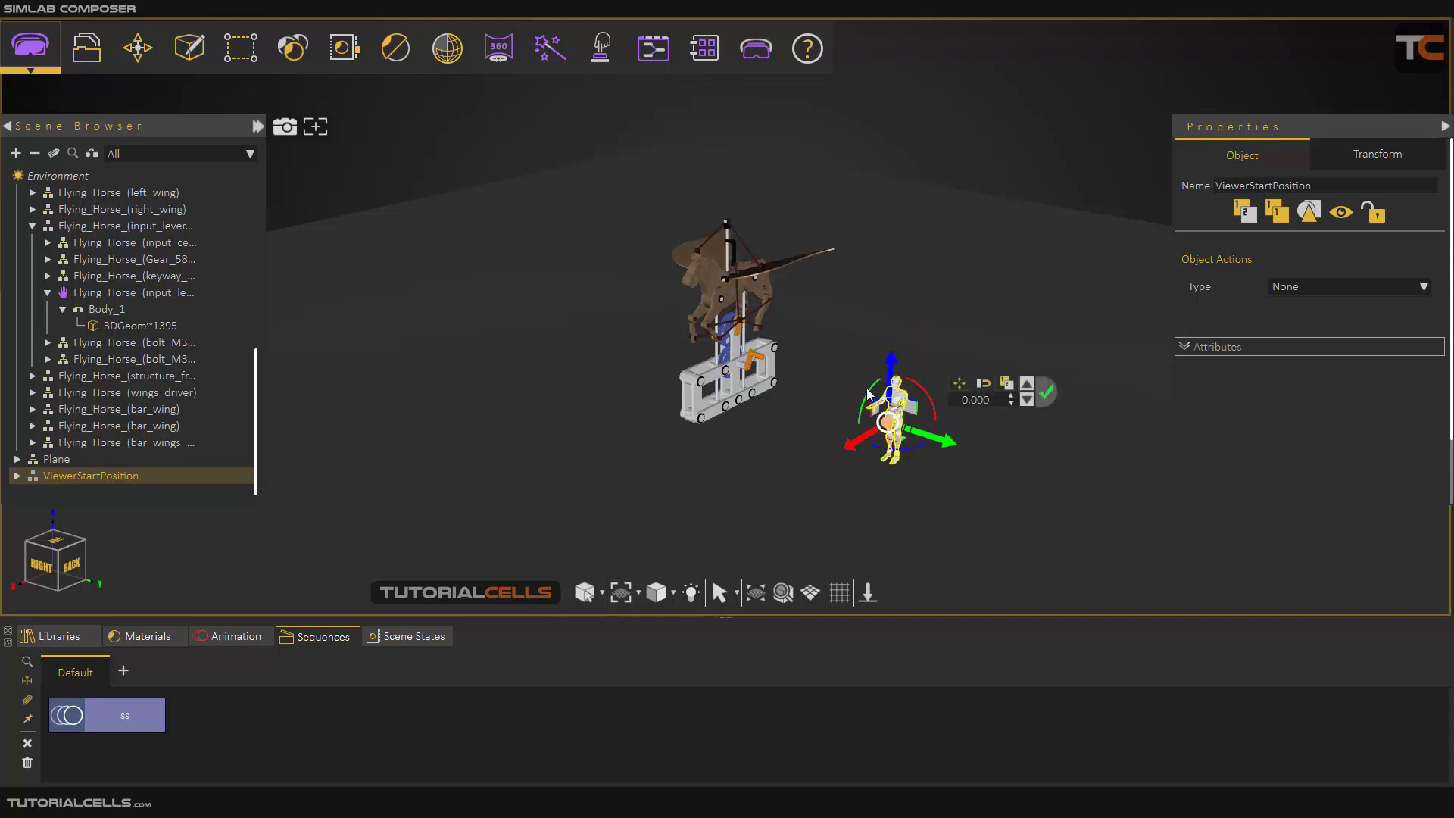
pyautogui.scroll(4, 860, 406)
pyautogui.moveTo(550, 373); pyautogui.dragTo(782, 409)
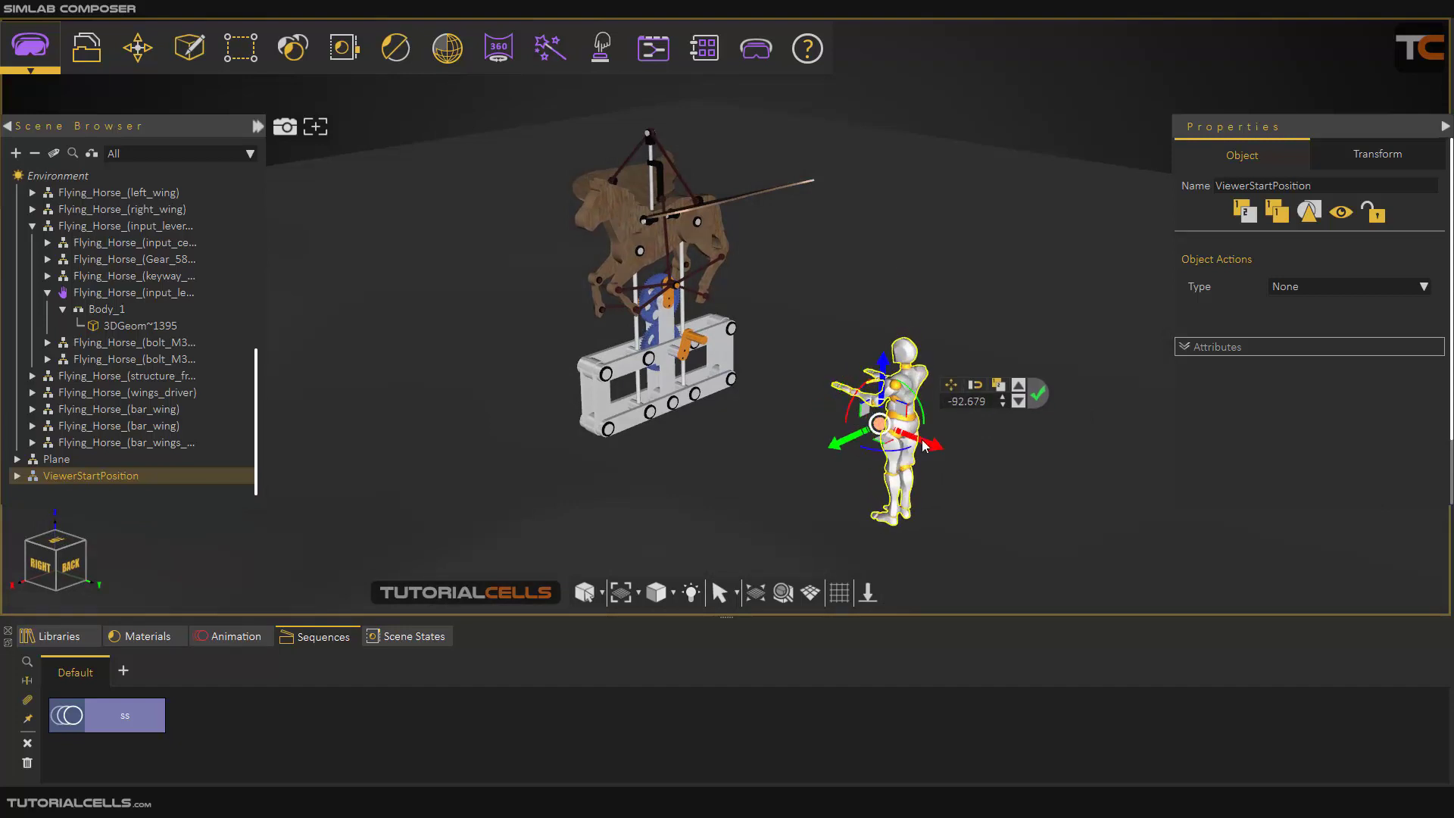
pyautogui.moveTo(924, 446); pyautogui.dragTo(953, 451)
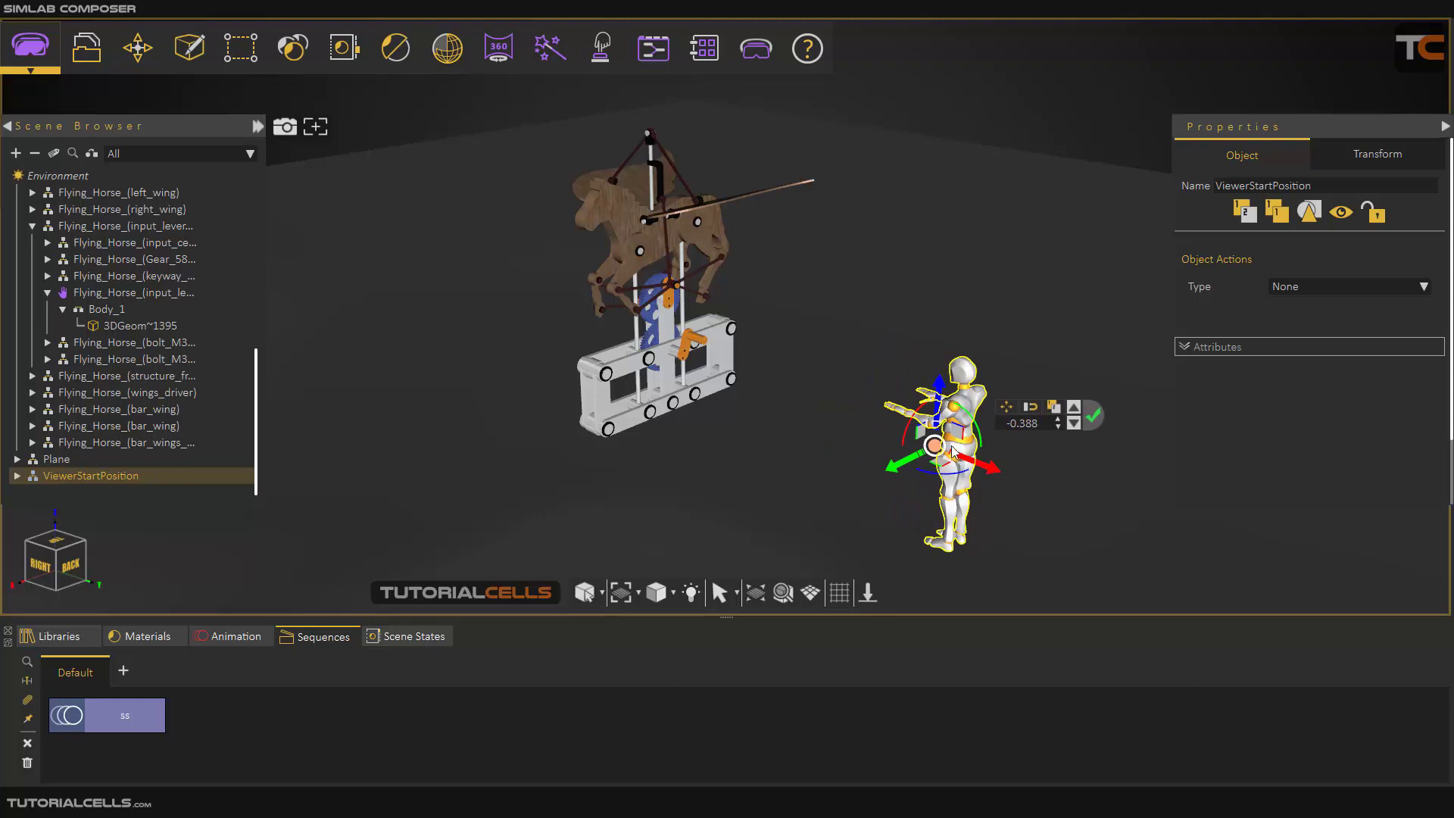
# Step: Launch the scene in the VR viewer
pyautogui.click(756, 50)
pyautogui.click(764, 106)
pyautogui.click(578, 347)
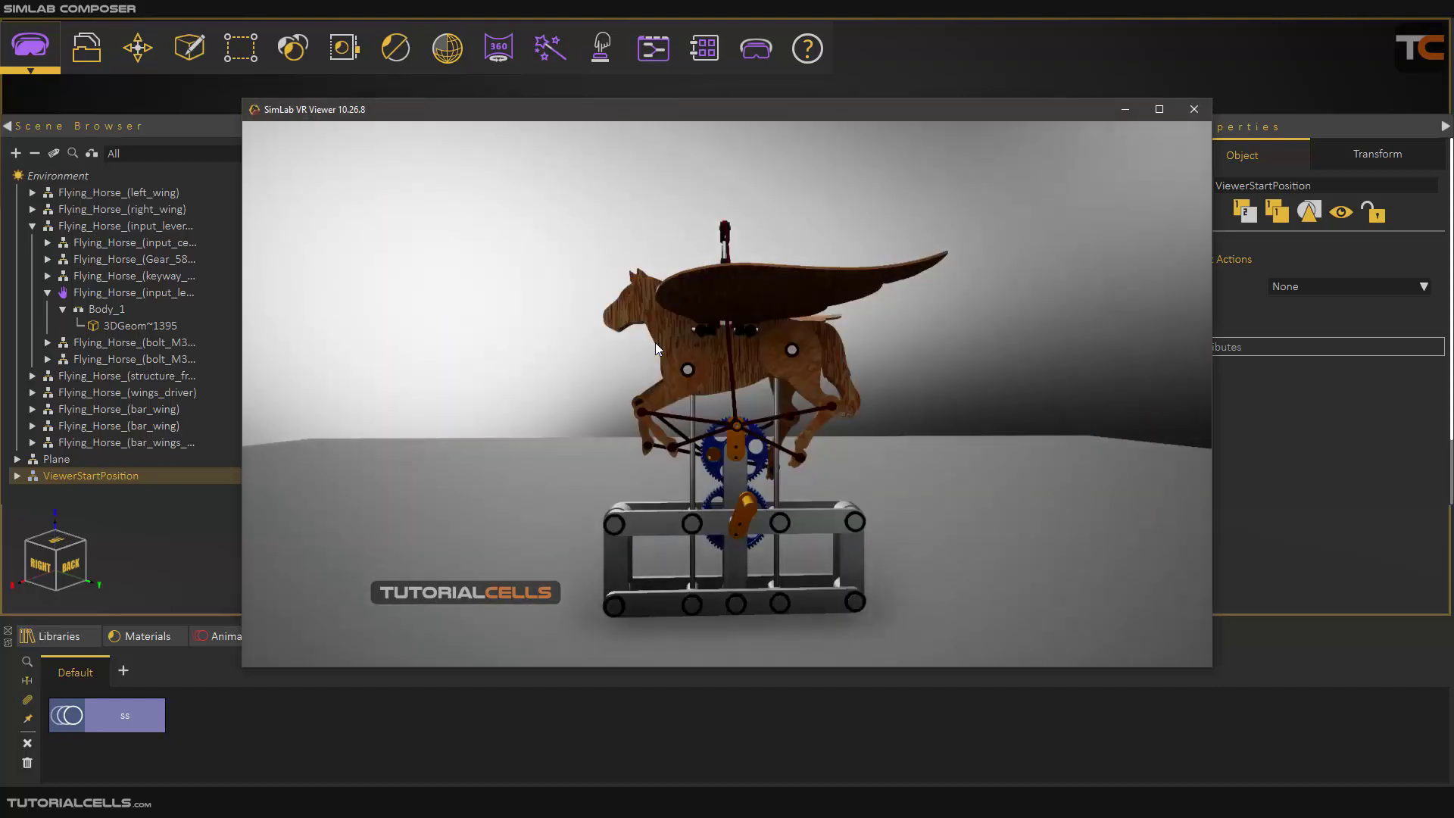
# Step: Go up to the orange crank, turn it to run the mechanism, and close the VR viewer without saving the scene
pyautogui.moveTo(655, 343); pyautogui.dragTo(780, 398, button='right')
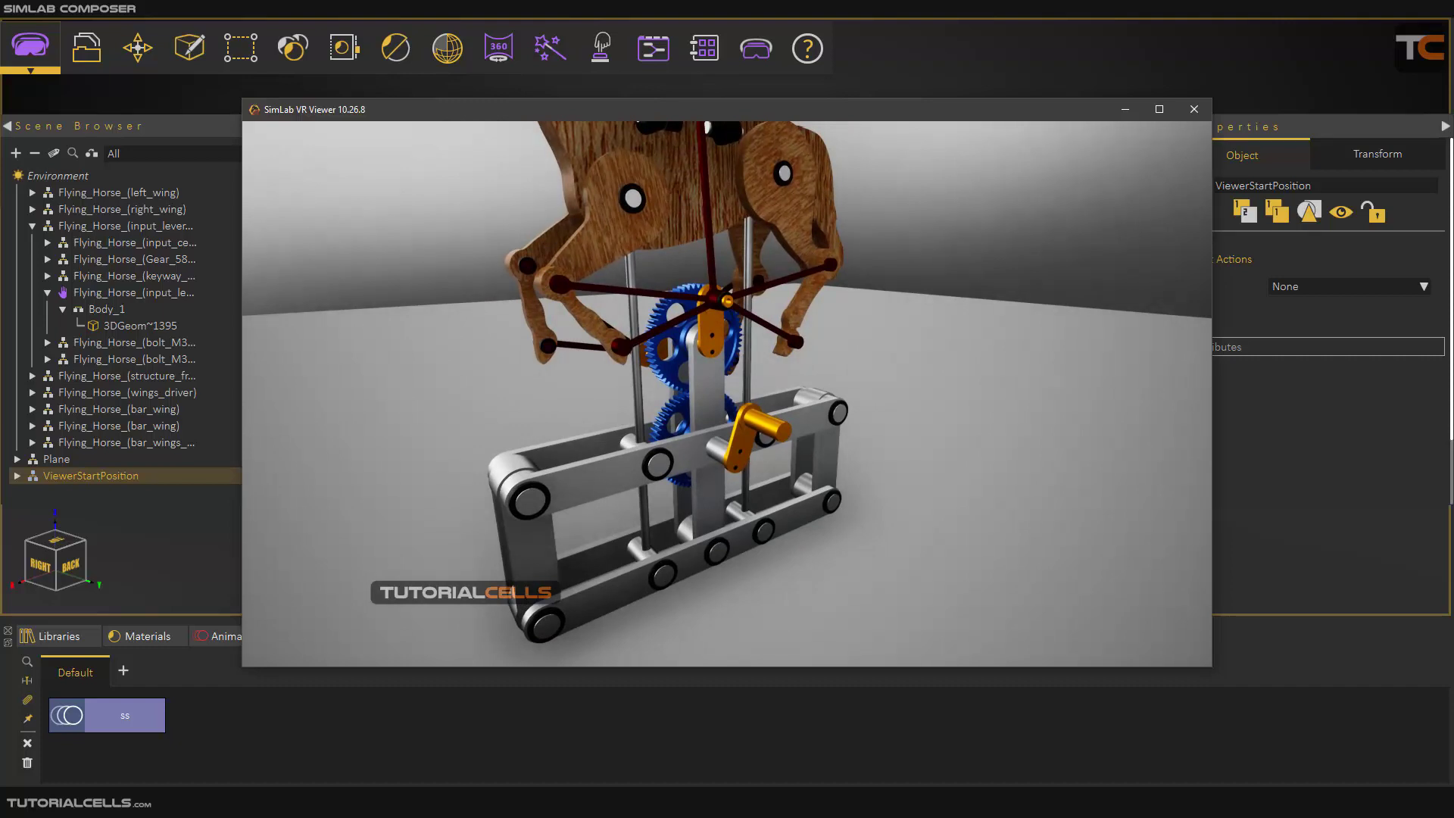
pyautogui.moveTo(757, 424); pyautogui.dragTo(758, 473, button='right')
pyautogui.moveTo(727, 393)
pyautogui.mouseDown(button='right')
pyautogui.moveTo(825, 398)
pyautogui.moveTo(729, 392)
pyautogui.mouseUp(button='right')
pyautogui.moveTo(730, 393)
pyautogui.mouseDown()
pyautogui.moveTo(712, 396)
pyautogui.moveTo(696, 354)
pyautogui.moveTo(719, 382)
pyautogui.moveTo(708, 393)
pyautogui.moveTo(724, 396)
pyautogui.moveTo(705, 383)
pyautogui.moveTo(689, 393)
pyautogui.moveTo(727, 379)
pyautogui.moveTo(716, 405)
pyautogui.moveTo(724, 393)
pyautogui.moveTo(701, 388)
pyautogui.moveTo(712, 408)
pyautogui.moveTo(708, 373)
pyautogui.moveTo(689, 374)
pyautogui.moveTo(719, 405)
pyautogui.moveTo(708, 382)
pyautogui.moveTo(740, 357)
pyautogui.moveTo(692, 416)
pyautogui.moveTo(719, 390)
pyautogui.mouseUp()
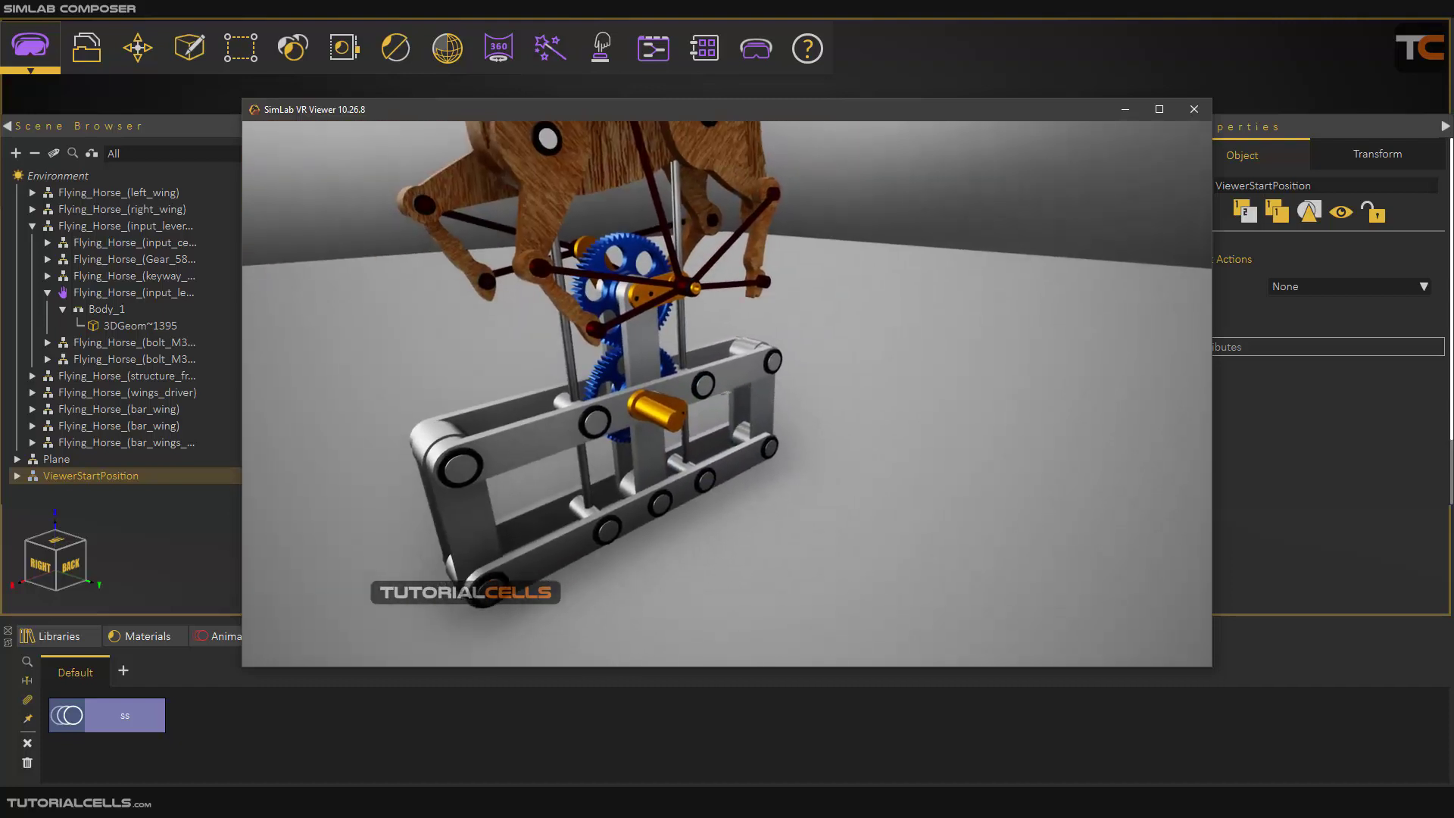
pyautogui.click(1187, 144)
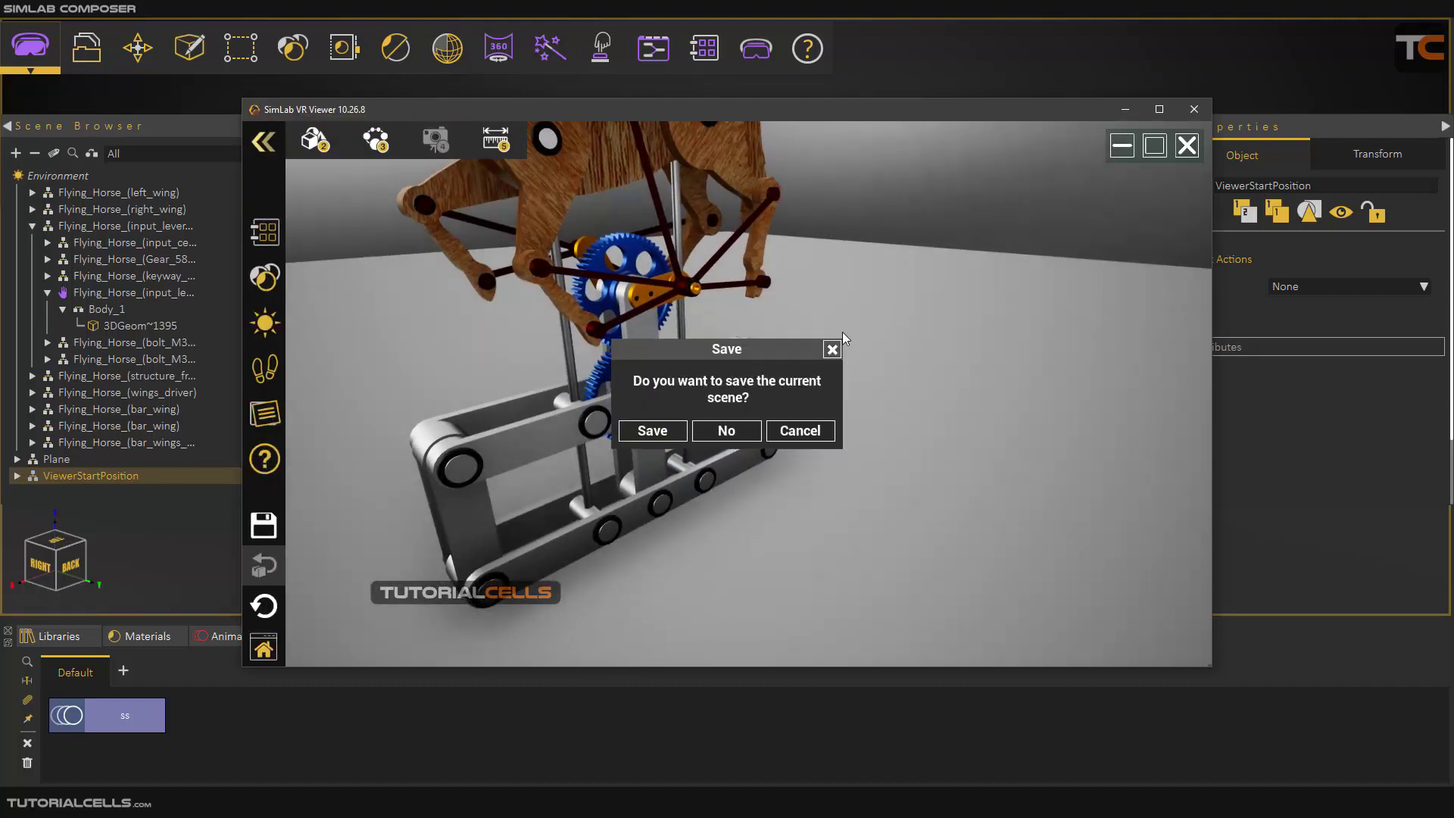
pyautogui.click(748, 430)
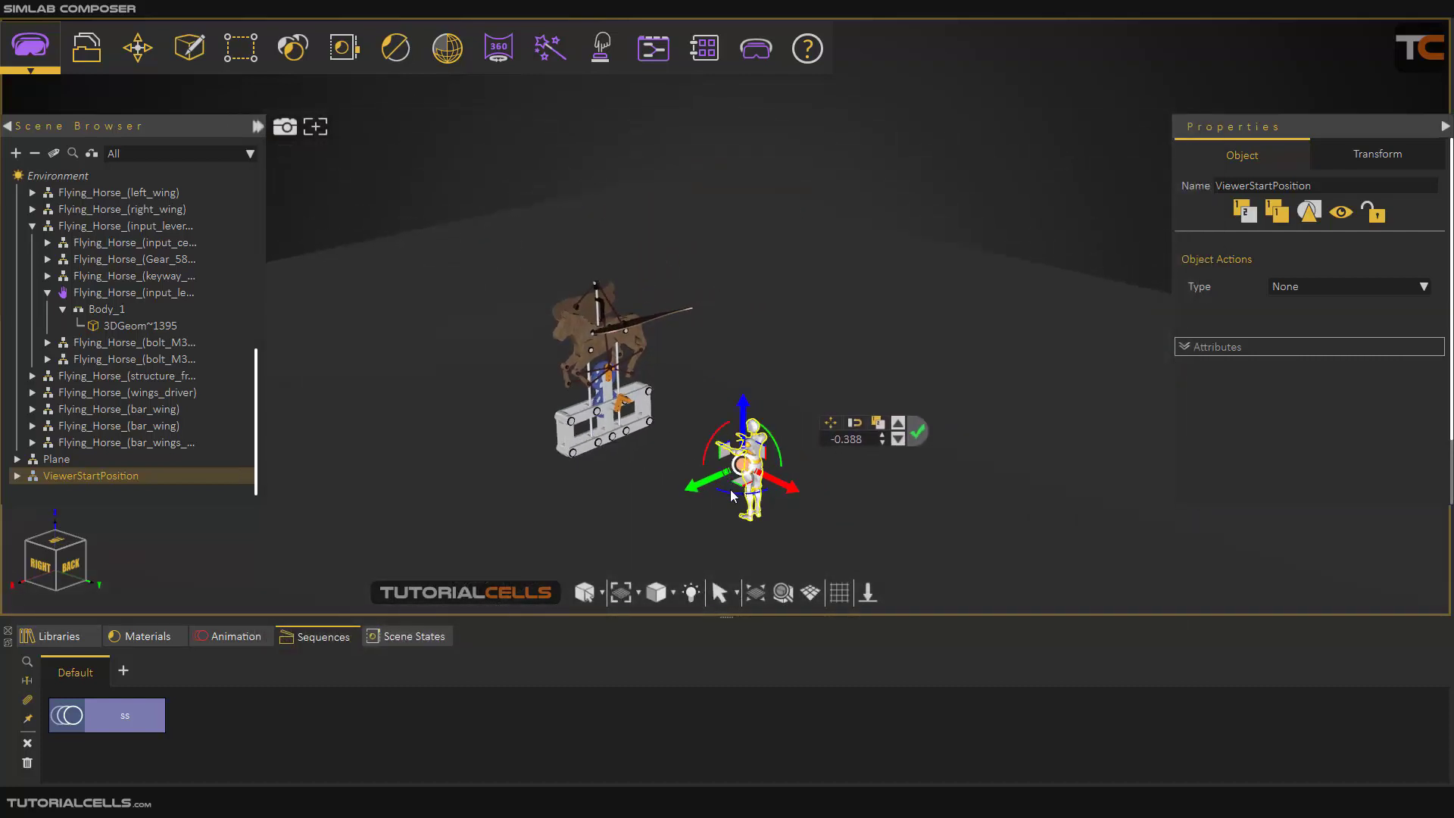
# Step: Rotate the viewer start figure about -63.4 degrees around its vertical axis
pyautogui.moveTo(738, 500); pyautogui.dragTo(606, 497)
pyautogui.moveTo(1116, 477); pyautogui.dragTo(672, 391, button='middle')
pyautogui.moveTo(671, 384); pyautogui.dragTo(740, 387, button='right')
pyautogui.scroll(-3, 724, 393)
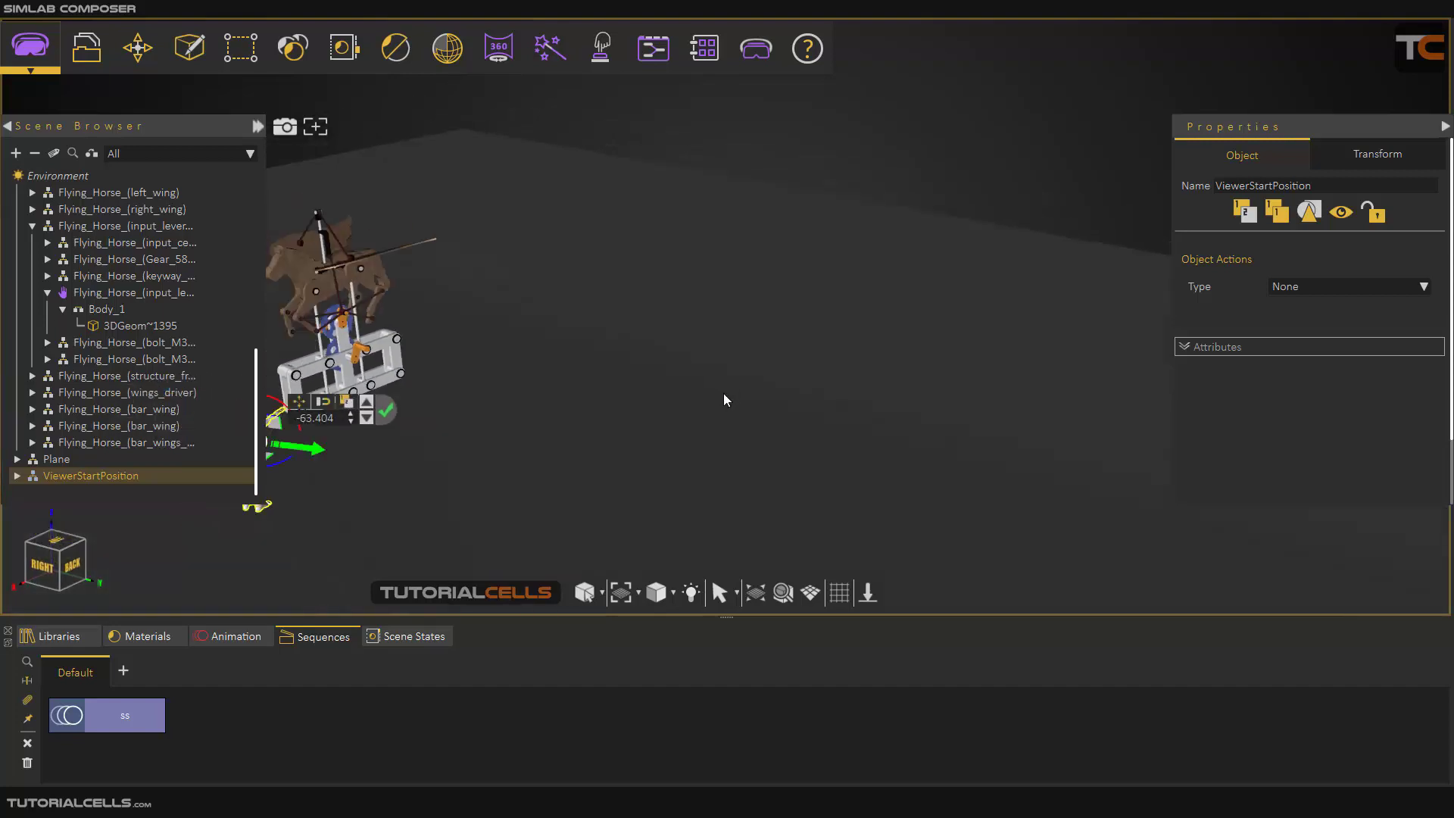
pyautogui.moveTo(723, 393); pyautogui.dragTo(770, 378, button='middle')
pyautogui.scroll(-1, 771, 378)
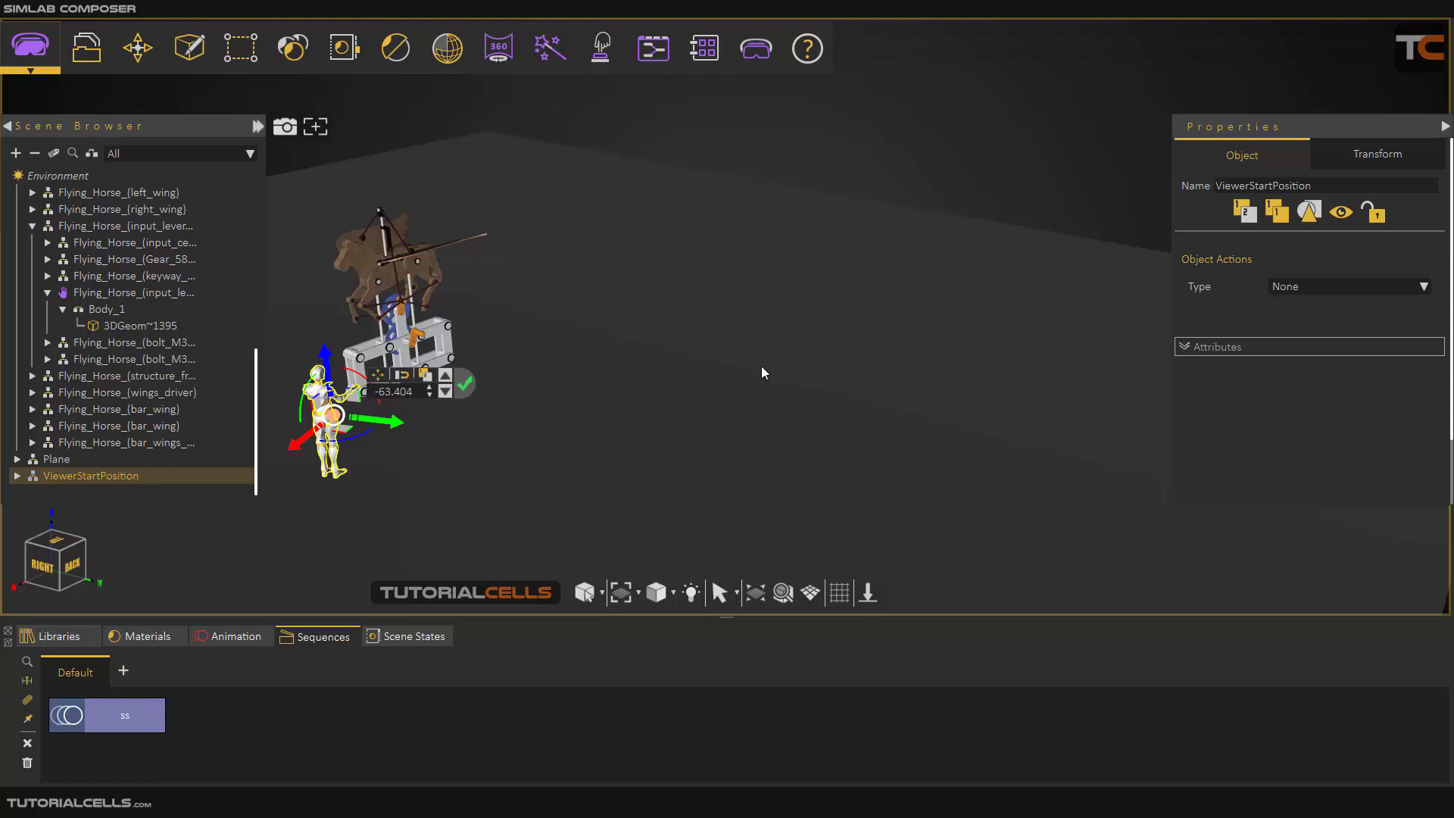
# Step: Create a box with width, depth and height of 1.00 and place it on the empty plane area away from the mechanism
pyautogui.click(189, 47)
pyautogui.moveTo(204, 133)
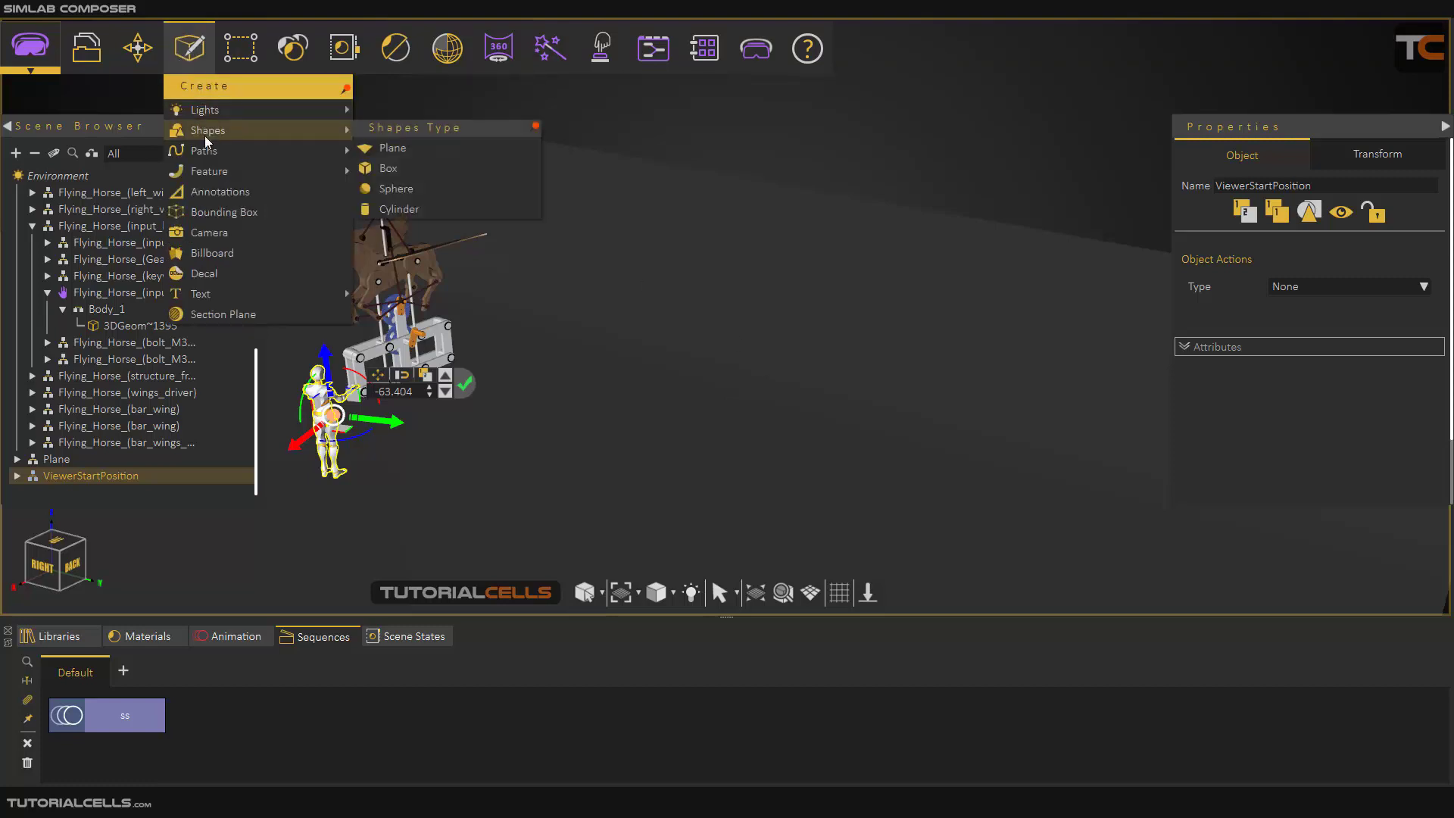
pyautogui.click(380, 170)
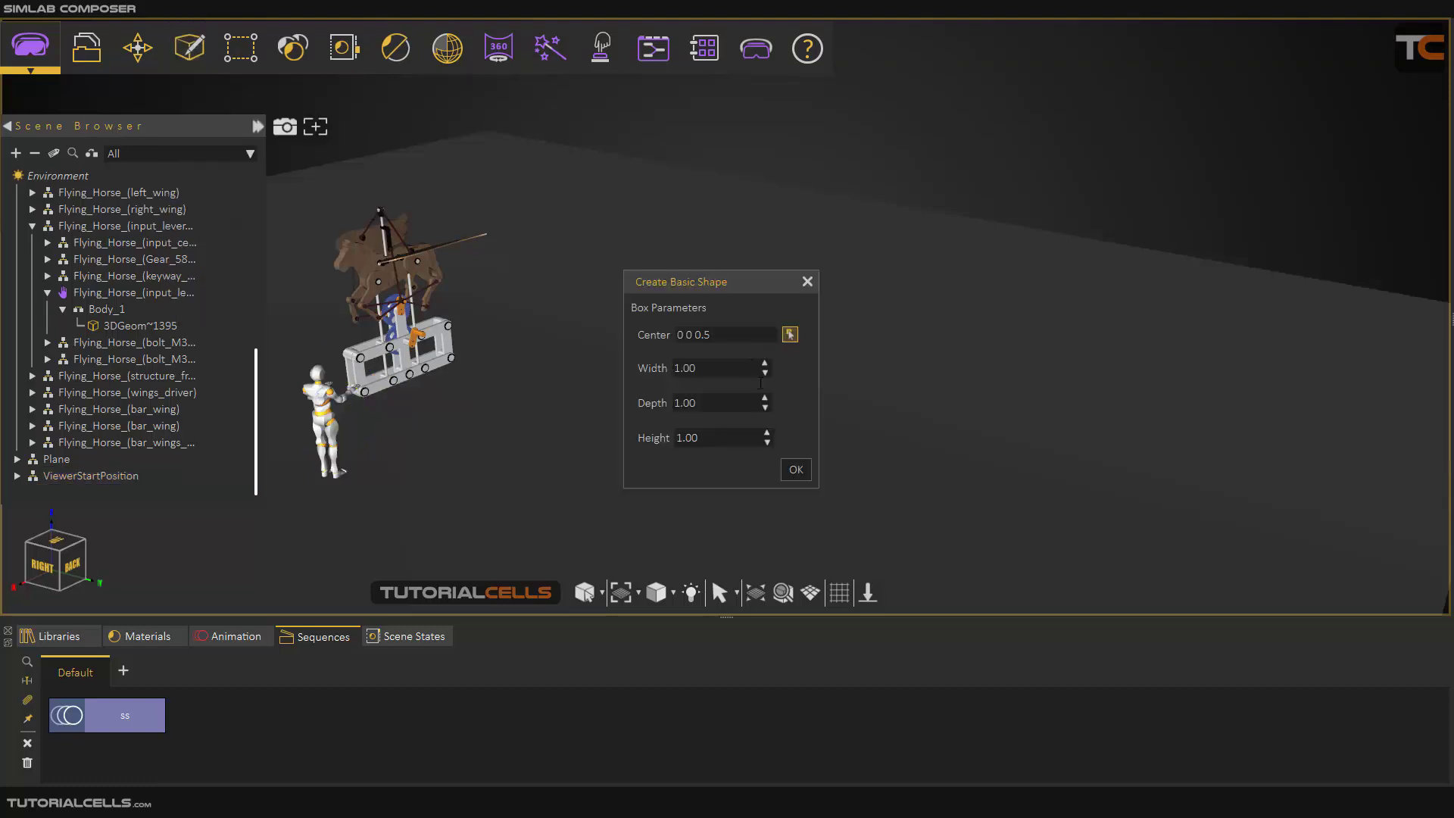
pyautogui.click(795, 469)
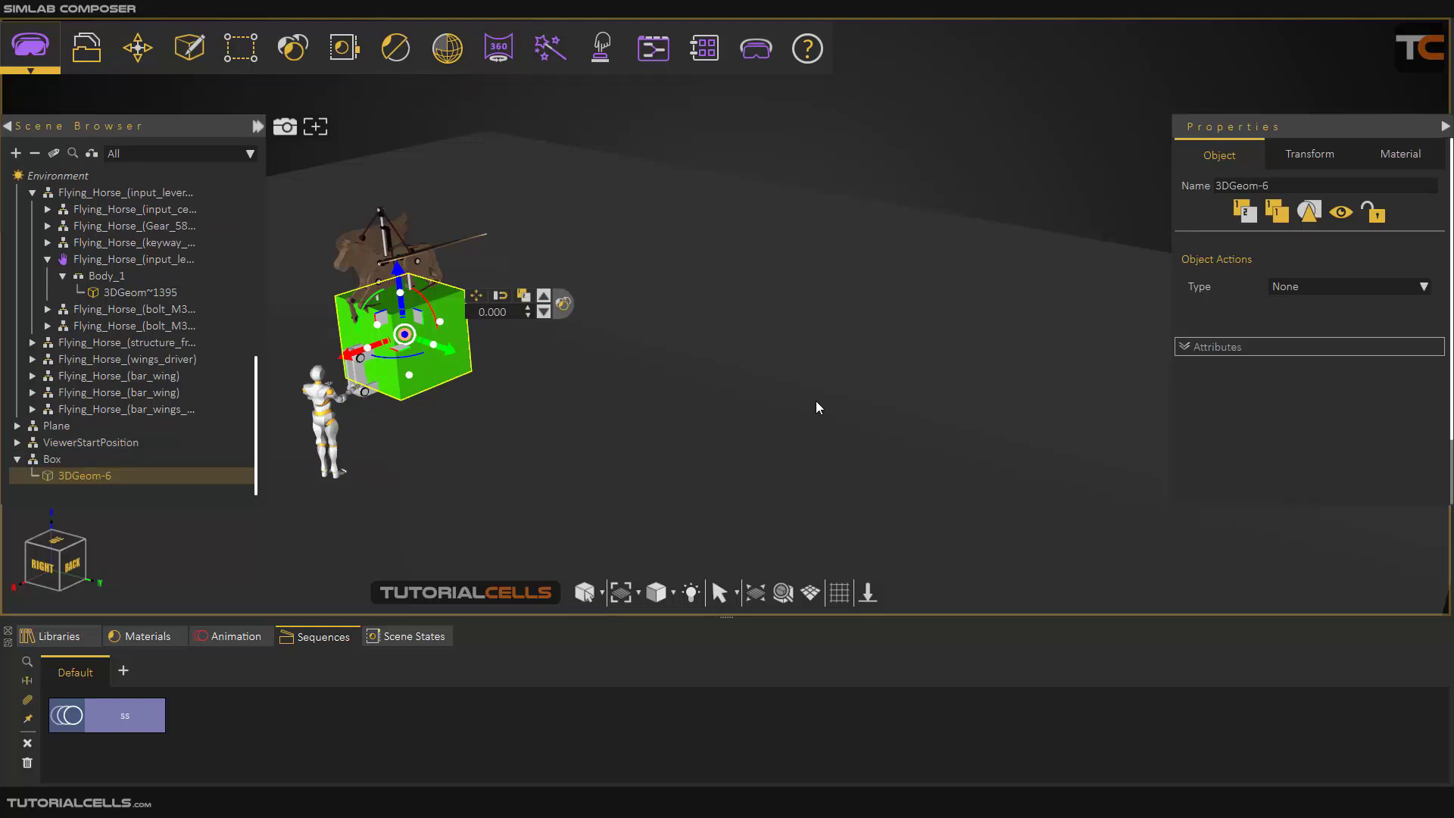
pyautogui.click(760, 371)
pyautogui.scroll(2, 755, 310)
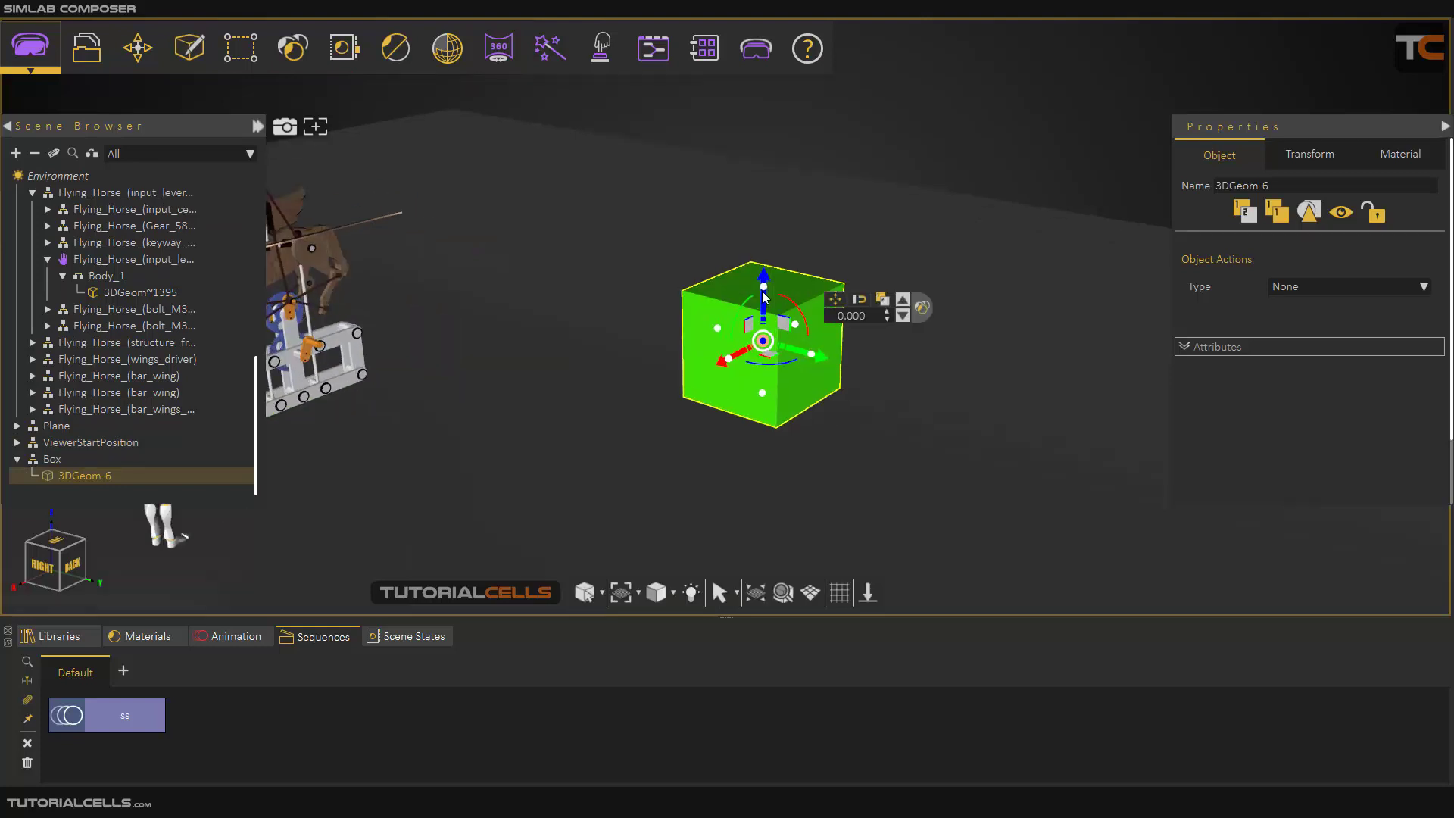
# Step: Reshape the box into a slim bar about 0.31 deep, raised off the plane and rotated about -304.6 degrees
pyautogui.moveTo(763, 285); pyautogui.dragTo(803, 385)
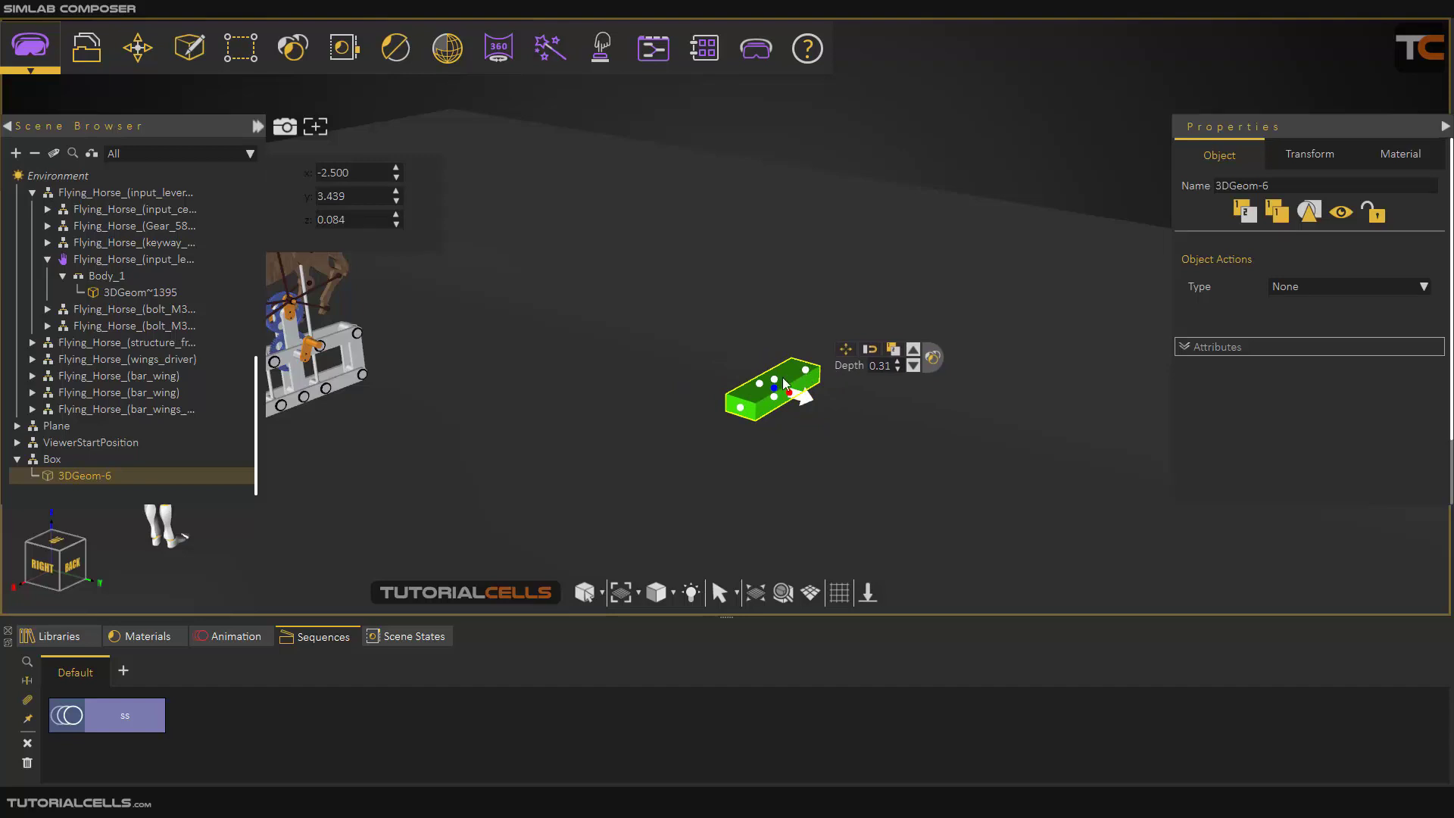
pyautogui.click(785, 385)
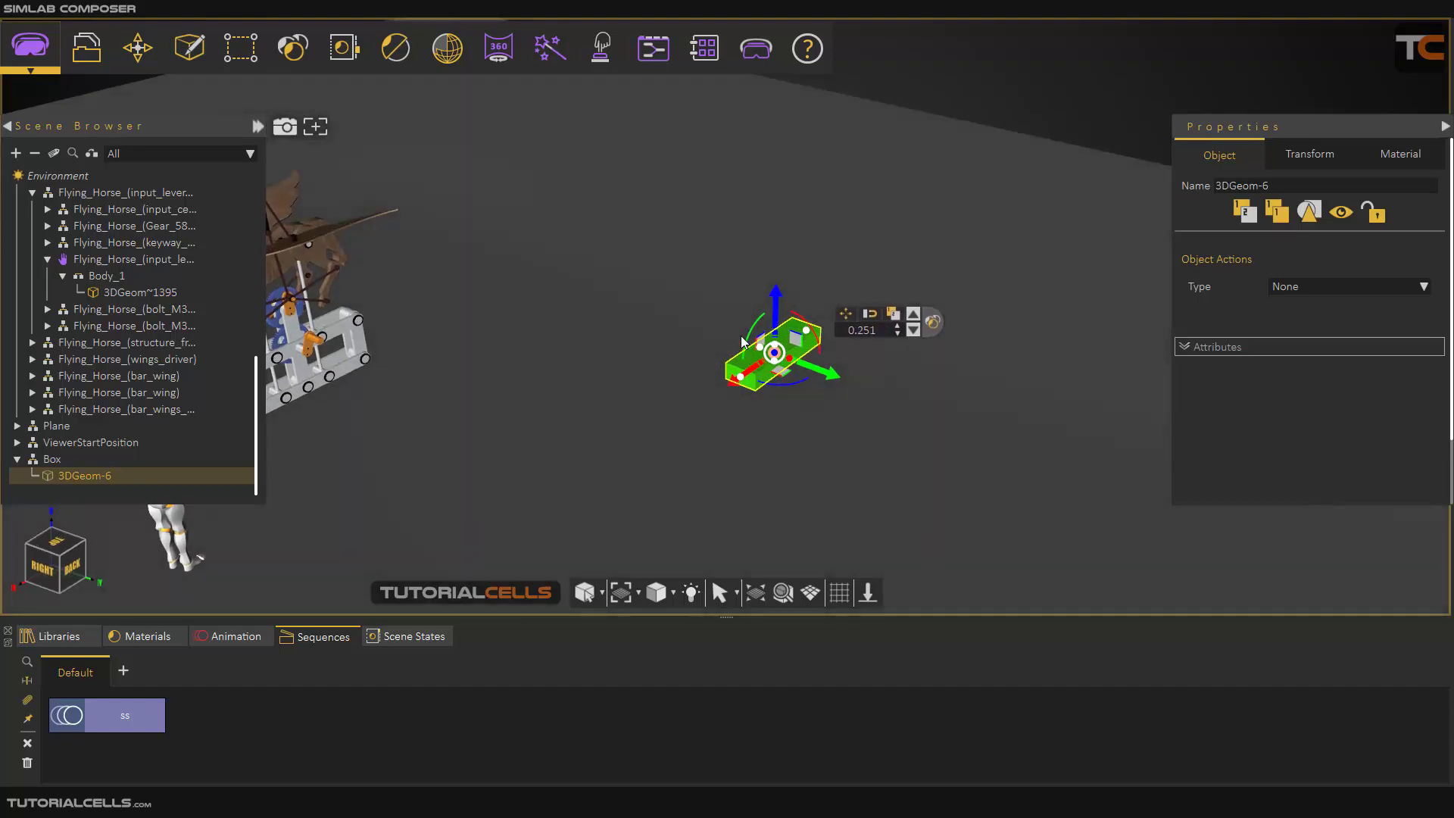
pyautogui.moveTo(746, 339); pyautogui.dragTo(777, 357)
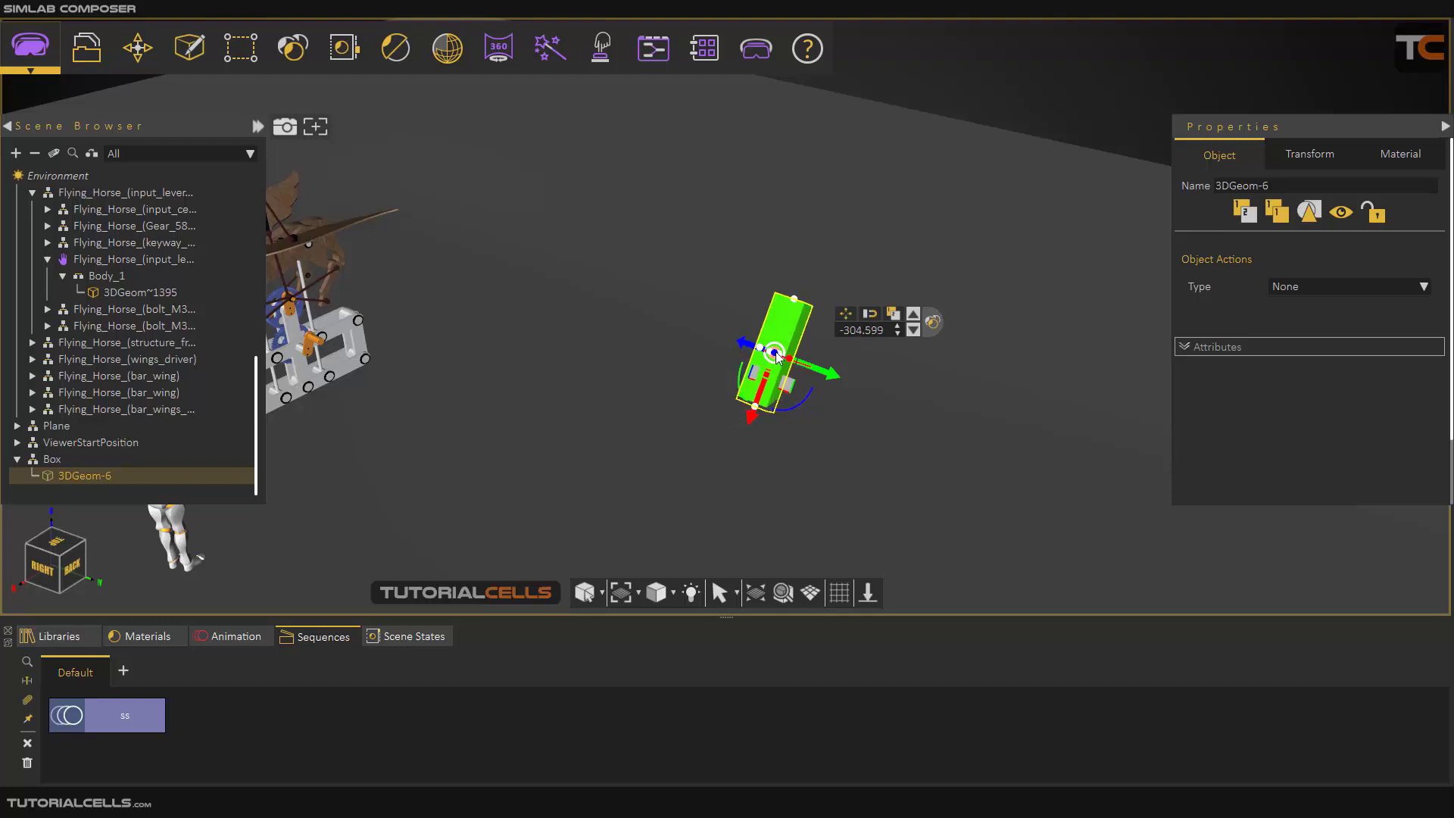
# Step: Duplicate the bar and reshape the copy into a thin crosspiece about 0.08 deep, running across the middle of the bar
pyautogui.scroll(3, 778, 358)
pyautogui.click(890, 298)
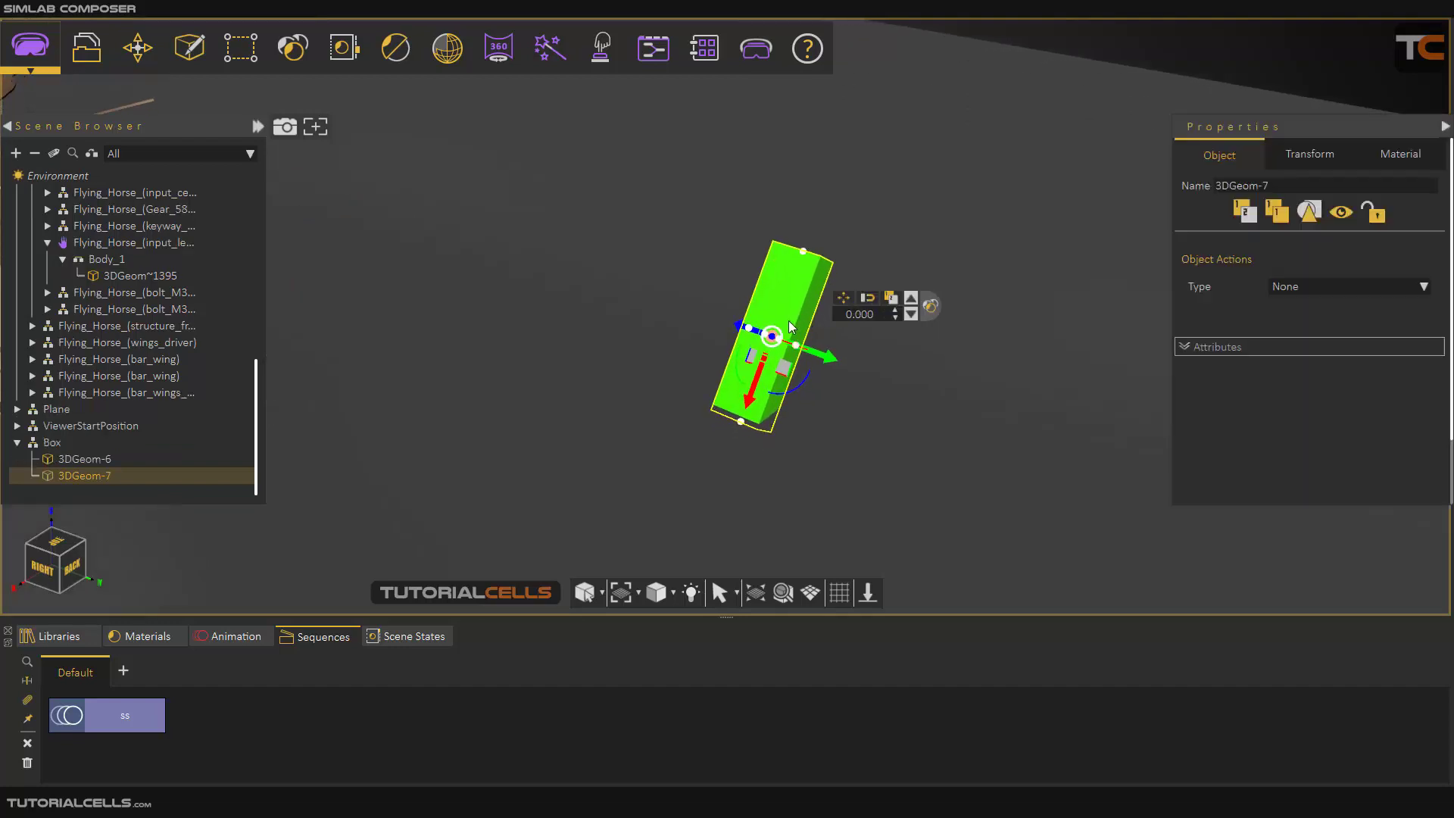
pyautogui.moveTo(768, 336); pyautogui.dragTo(782, 274)
pyautogui.click(788, 348)
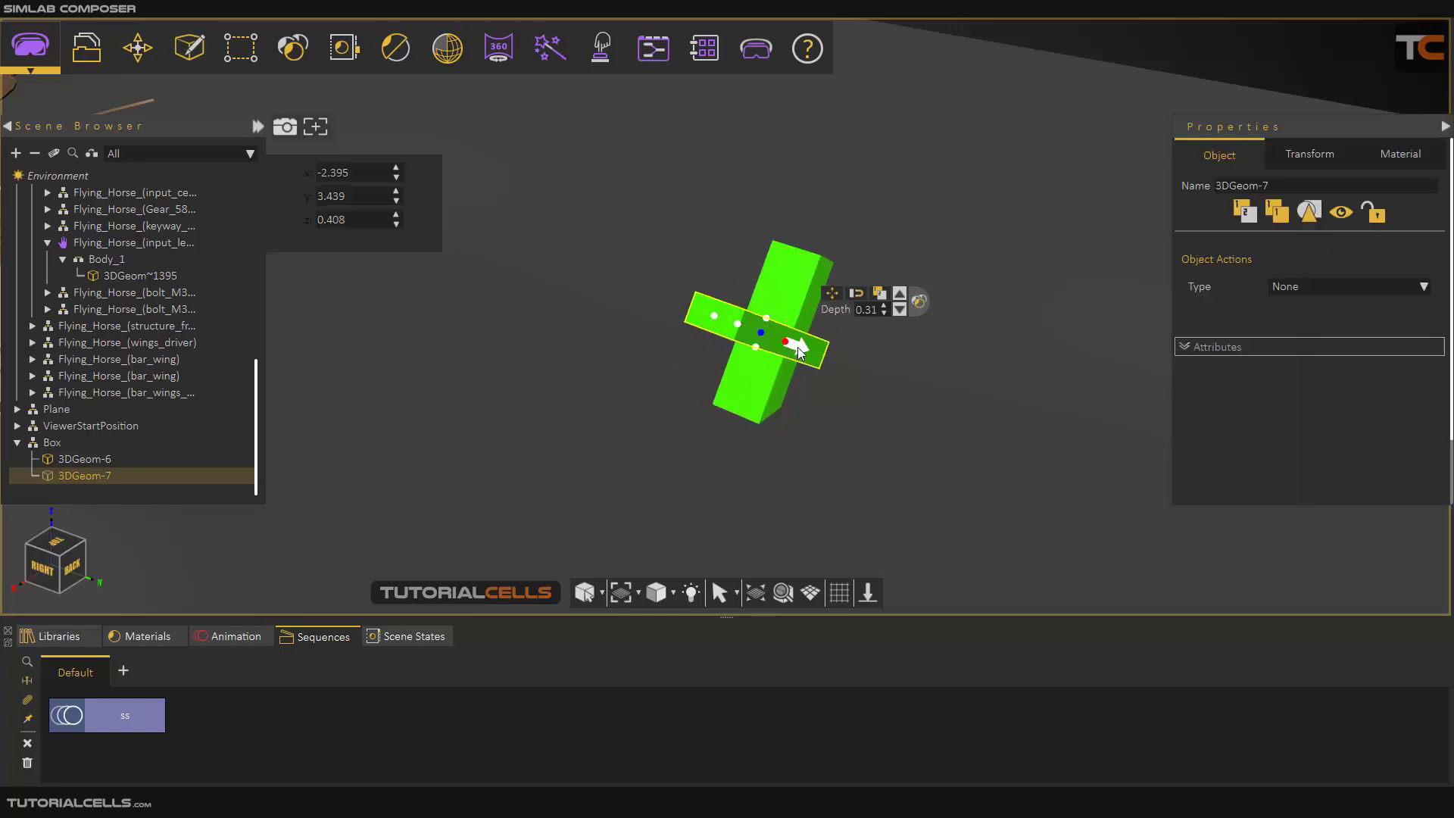
pyautogui.moveTo(801, 352); pyautogui.dragTo(767, 339)
pyautogui.moveTo(705, 376); pyautogui.dragTo(829, 367)
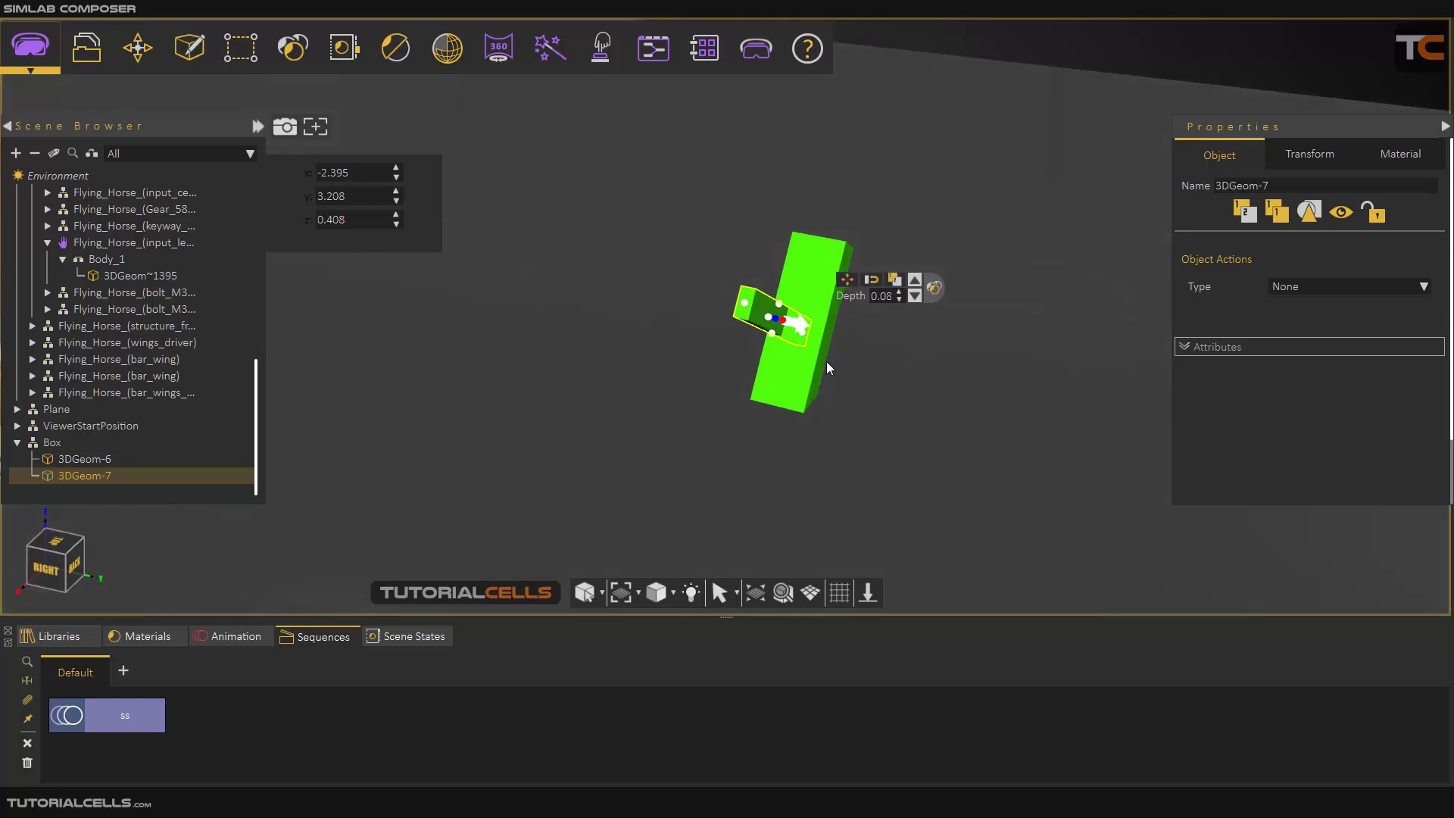
pyautogui.moveTo(779, 307); pyautogui.dragTo(851, 343)
pyautogui.click(844, 288)
# Step: Set the crosspiece's material color to red, #f60f35
pyautogui.click(1399, 154)
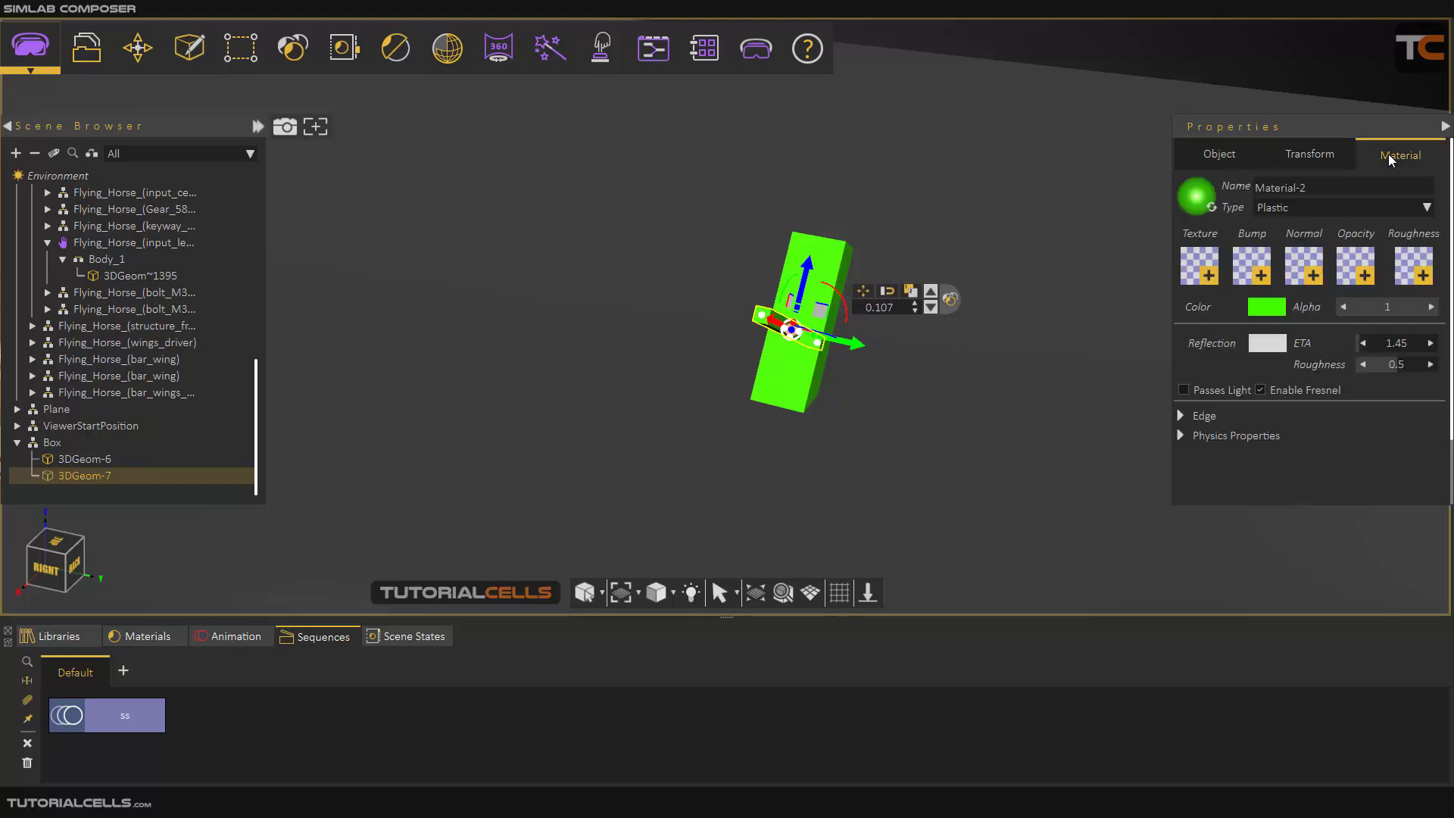
pyautogui.click(1260, 304)
pyautogui.click(1221, 303)
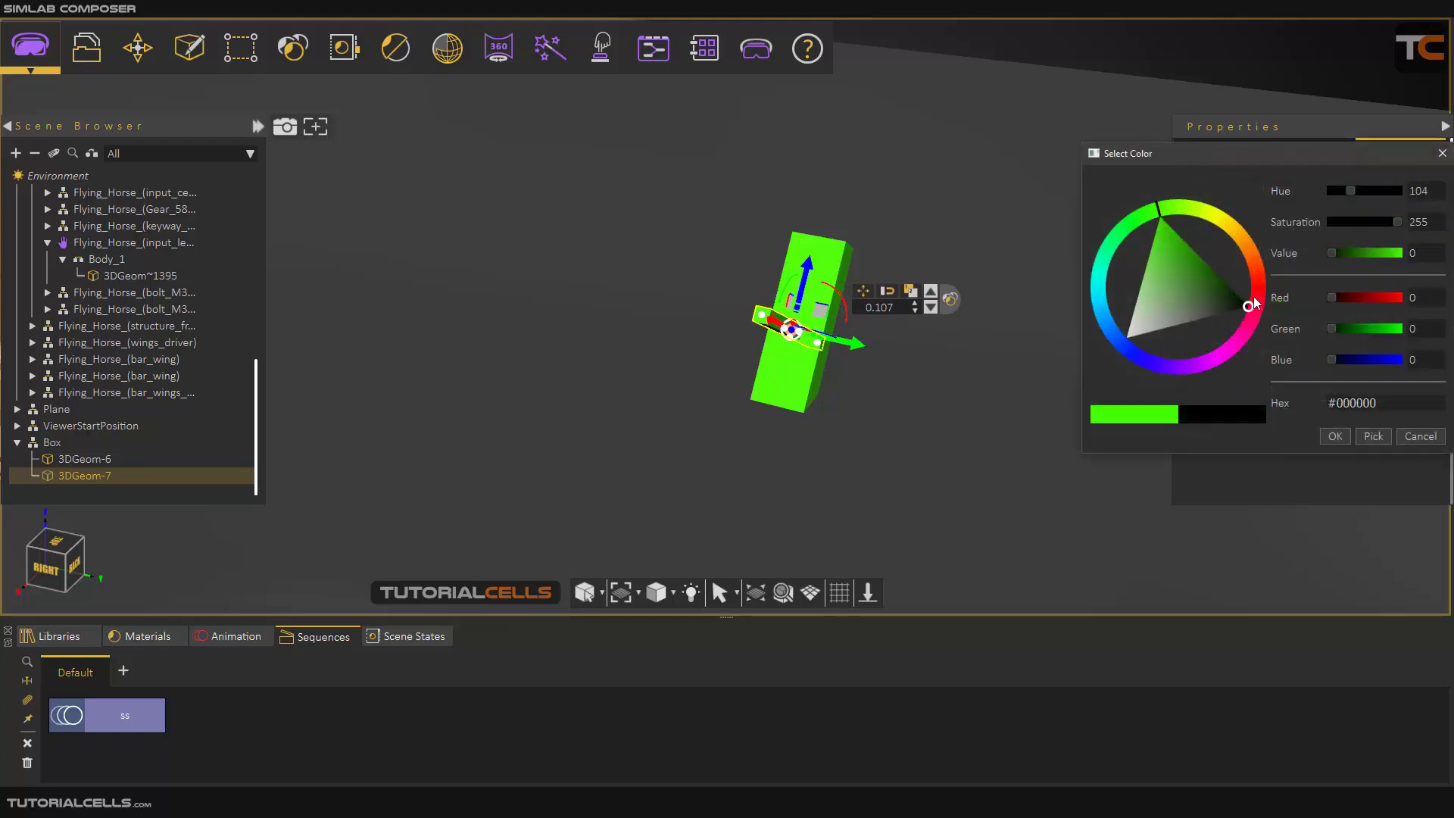
pyautogui.click(1258, 306)
pyautogui.click(1221, 311)
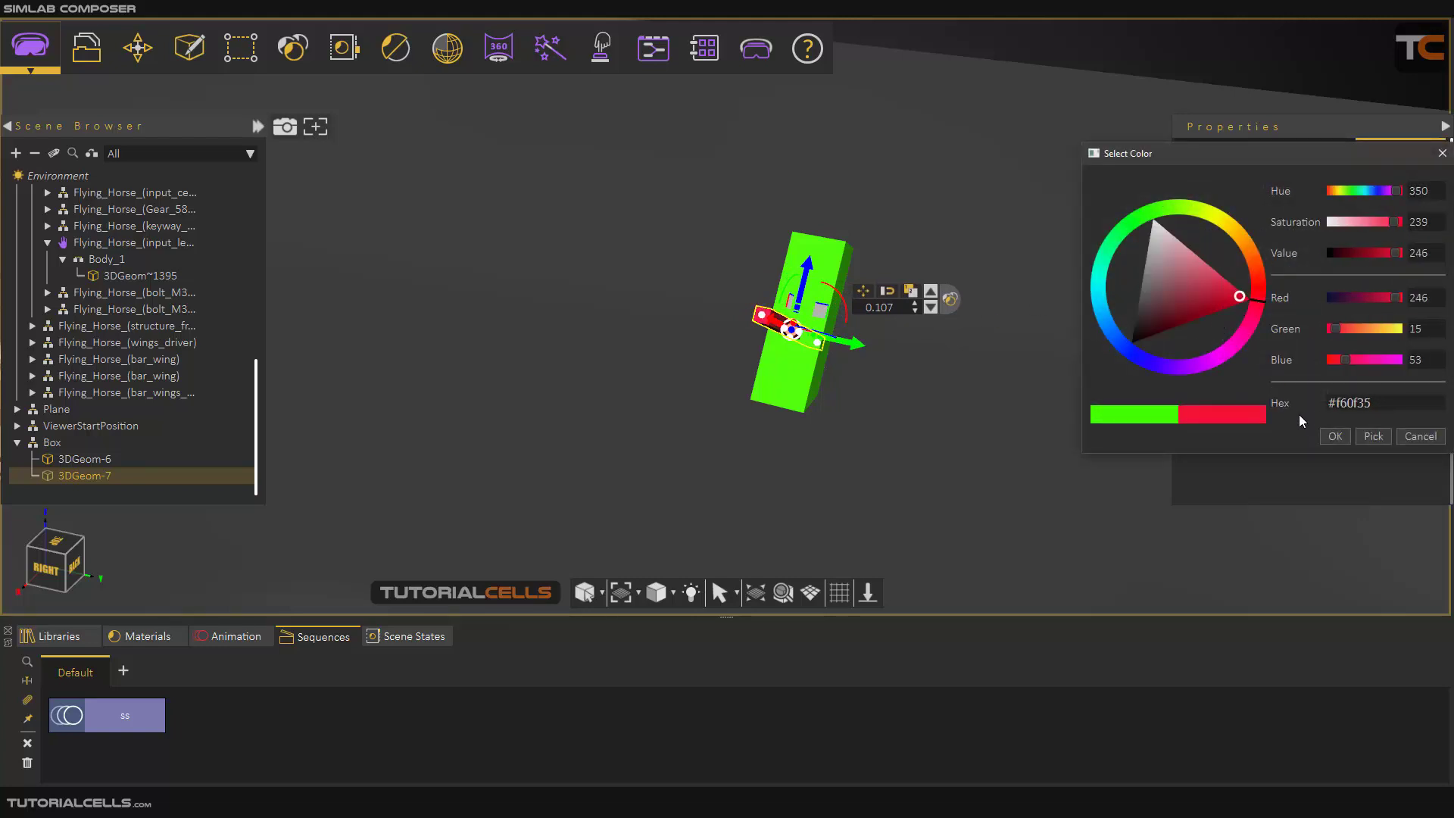
pyautogui.click(1334, 436)
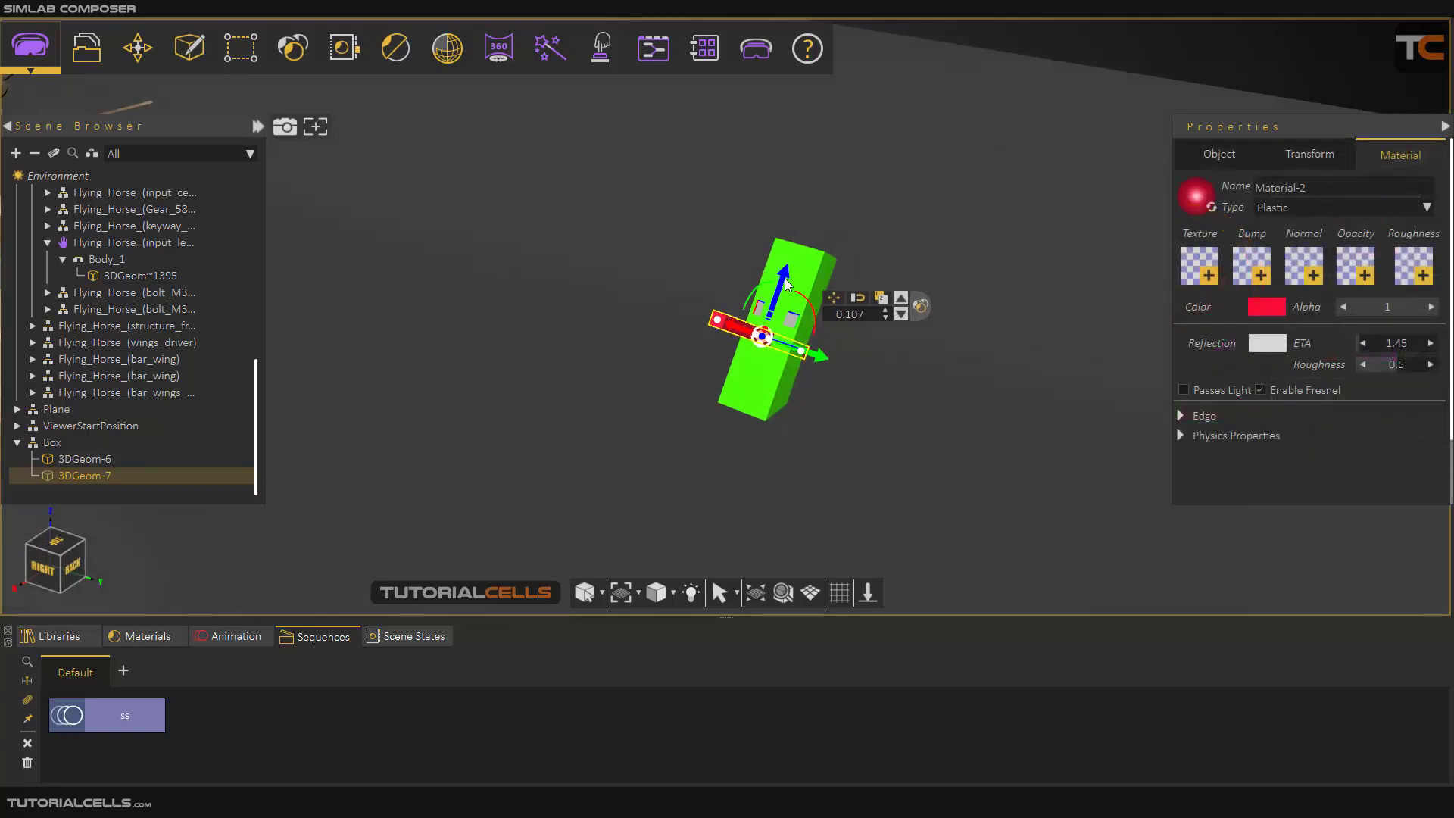
# Step: Move the red crosspiece along the green bar to near its upper end and deselect it
pyautogui.moveTo(785, 279); pyautogui.dragTo(808, 224)
pyautogui.moveTo(804, 311); pyautogui.dragTo(774, 326)
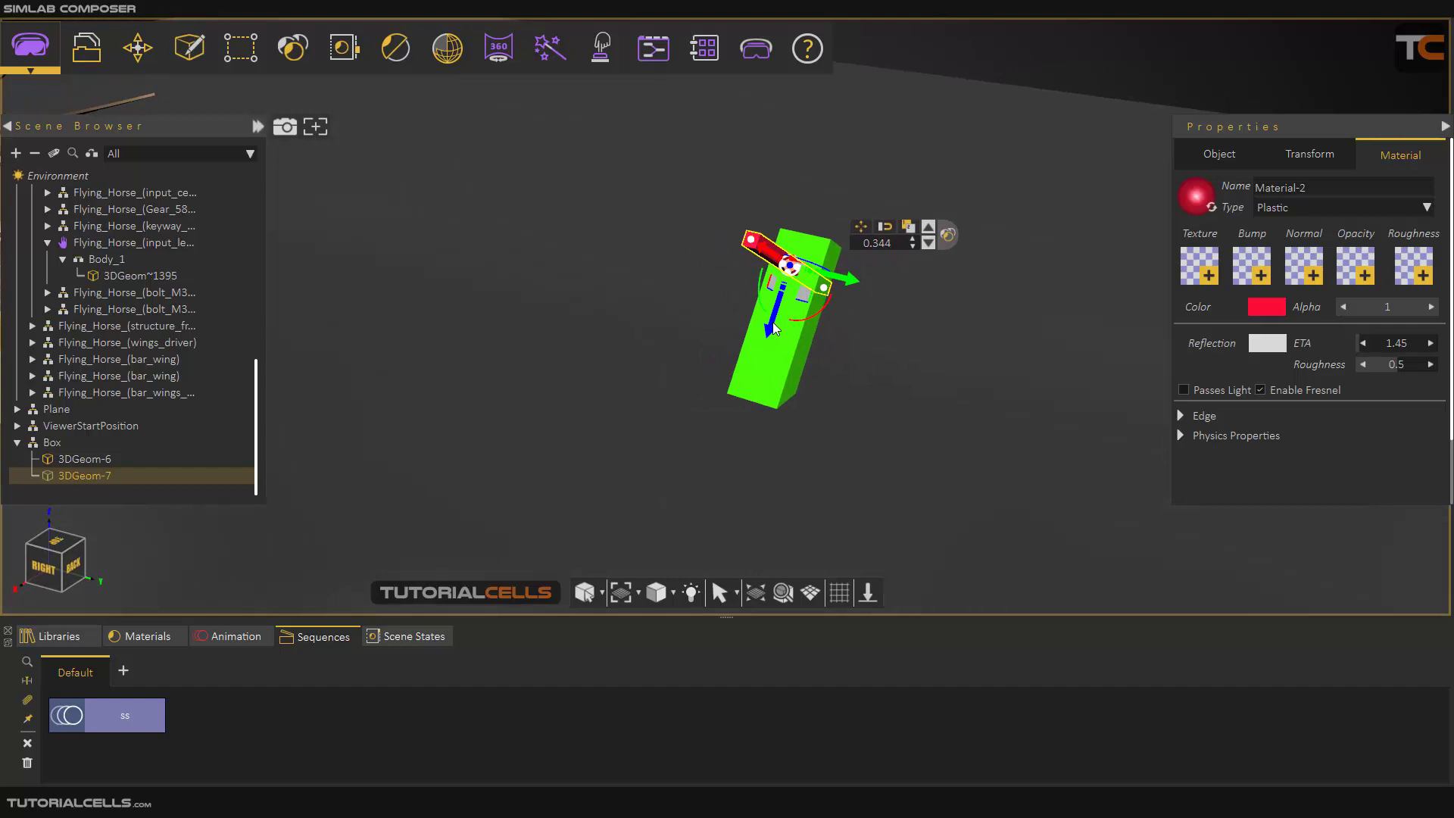
pyautogui.moveTo(774, 327)
pyautogui.mouseDown()
pyautogui.moveTo(766, 428)
pyautogui.moveTo(782, 326)
pyautogui.mouseUp()
pyautogui.scroll(-5, 780, 327)
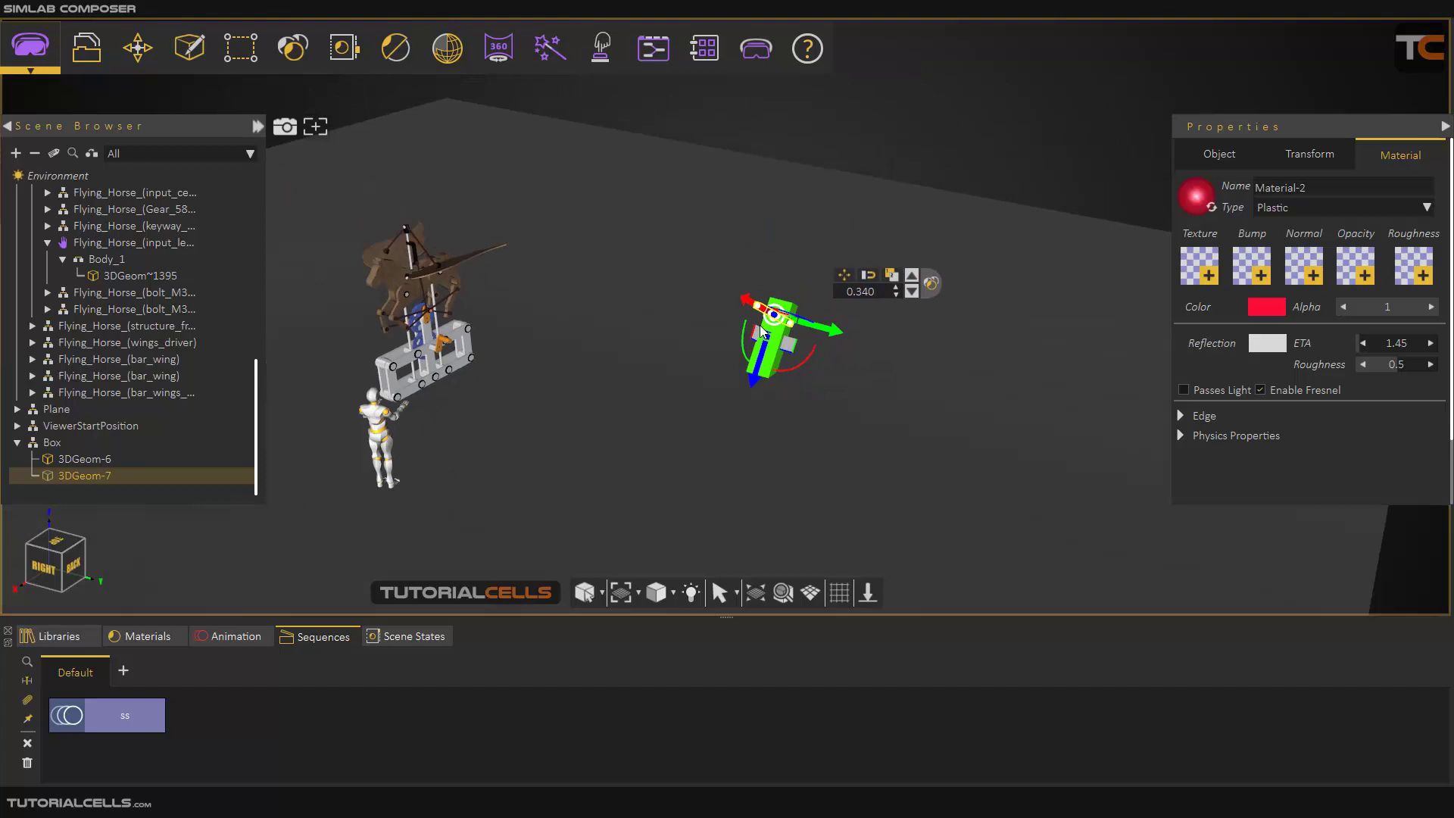
pyautogui.click(907, 160)
pyautogui.moveTo(835, 232); pyautogui.dragTo(719, 289)
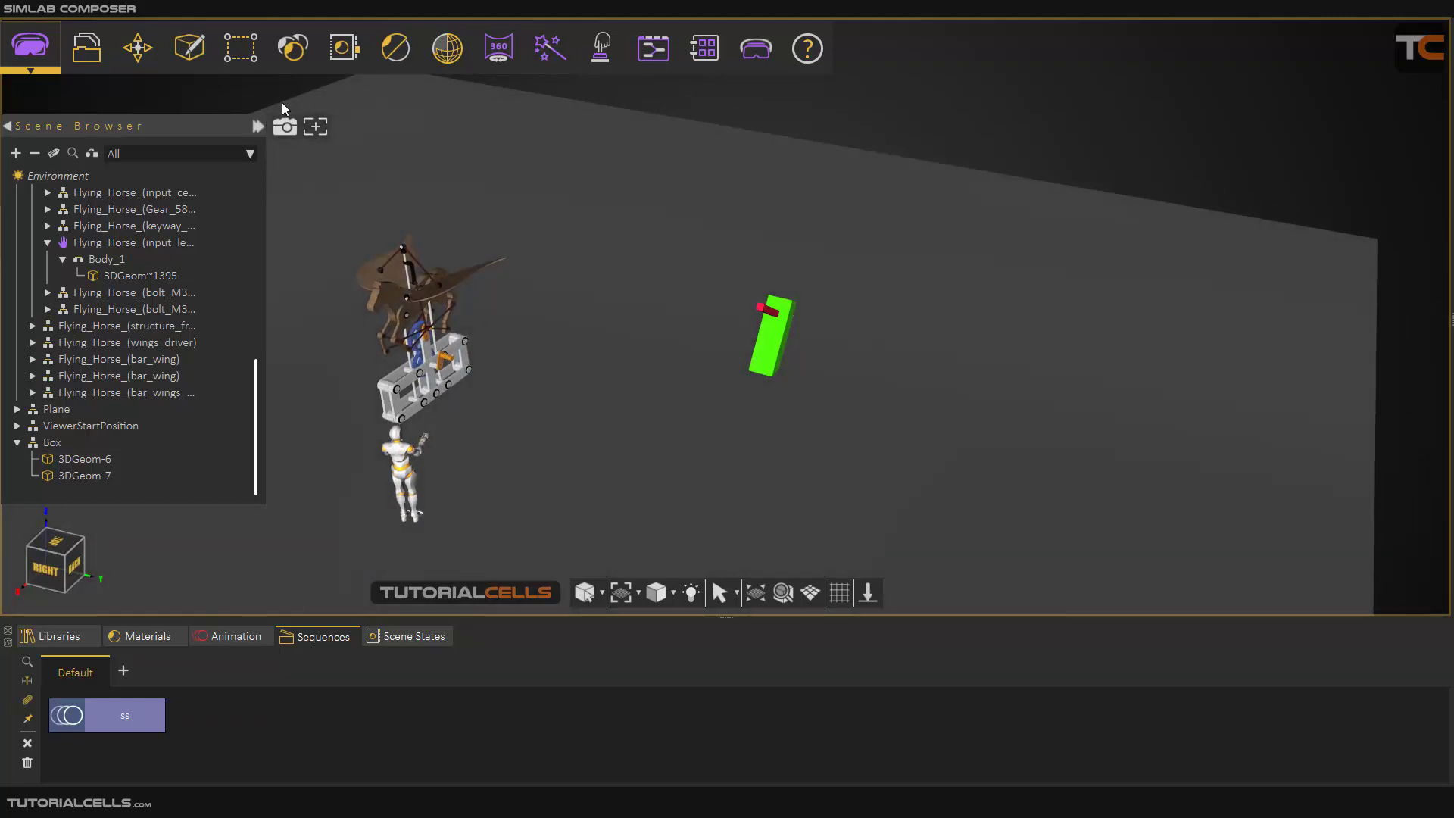
# Step: Draw a seven-point B-spline path on the plane, running from beside the mechanism past the green bar and looping back behind it
pyautogui.click(295, 61)
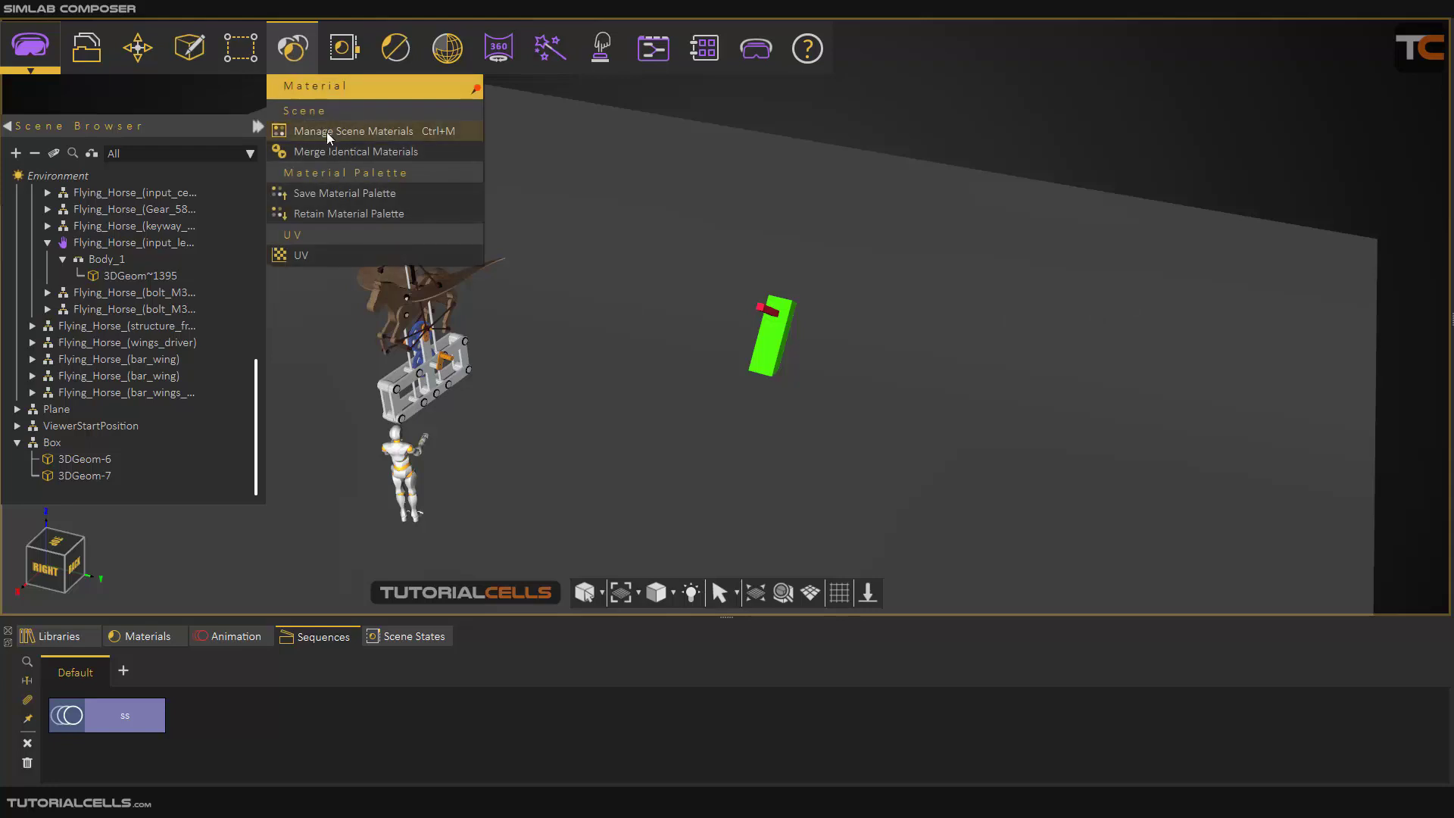
pyautogui.click(184, 51)
pyautogui.moveTo(225, 152)
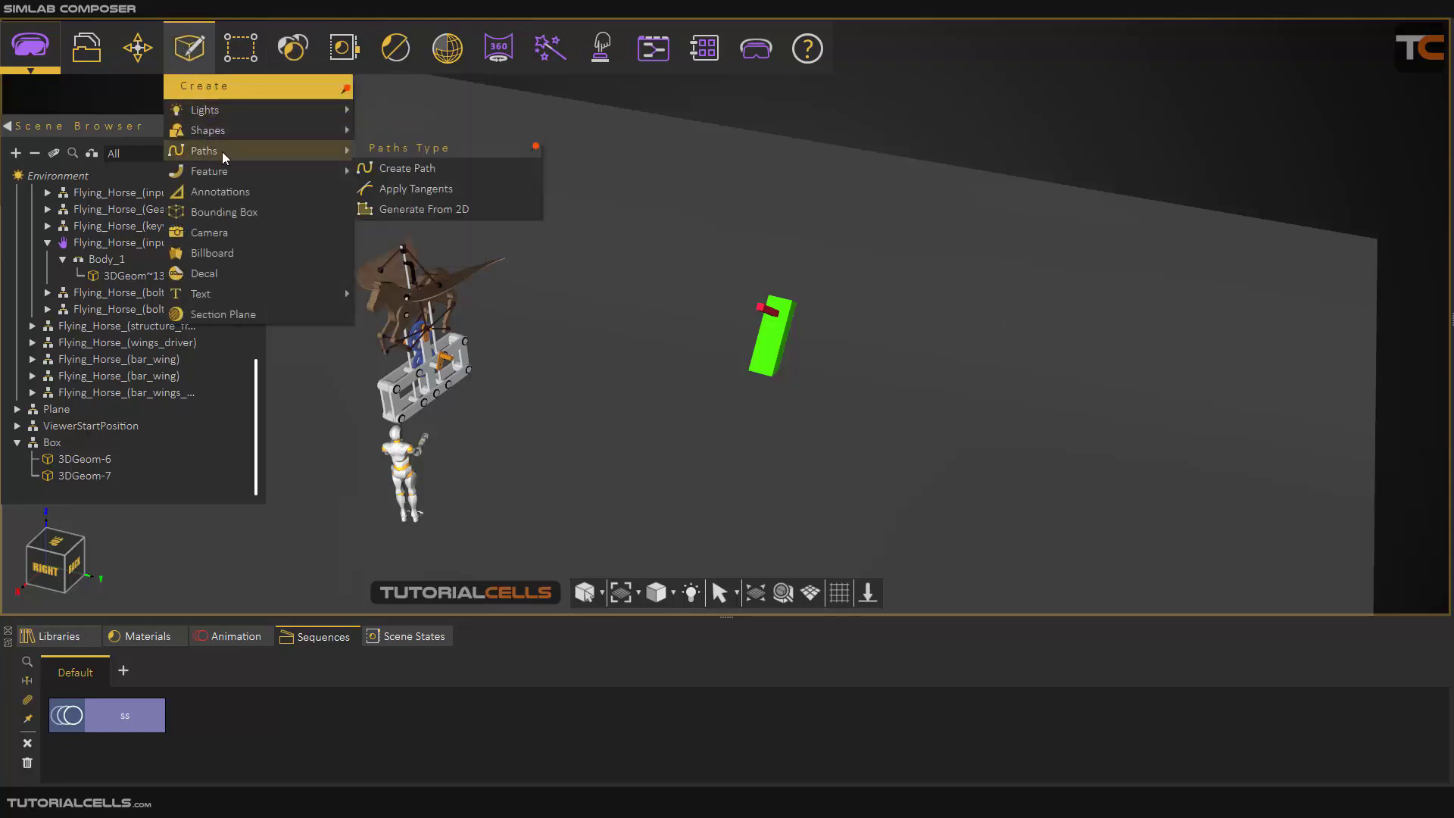
pyautogui.click(393, 168)
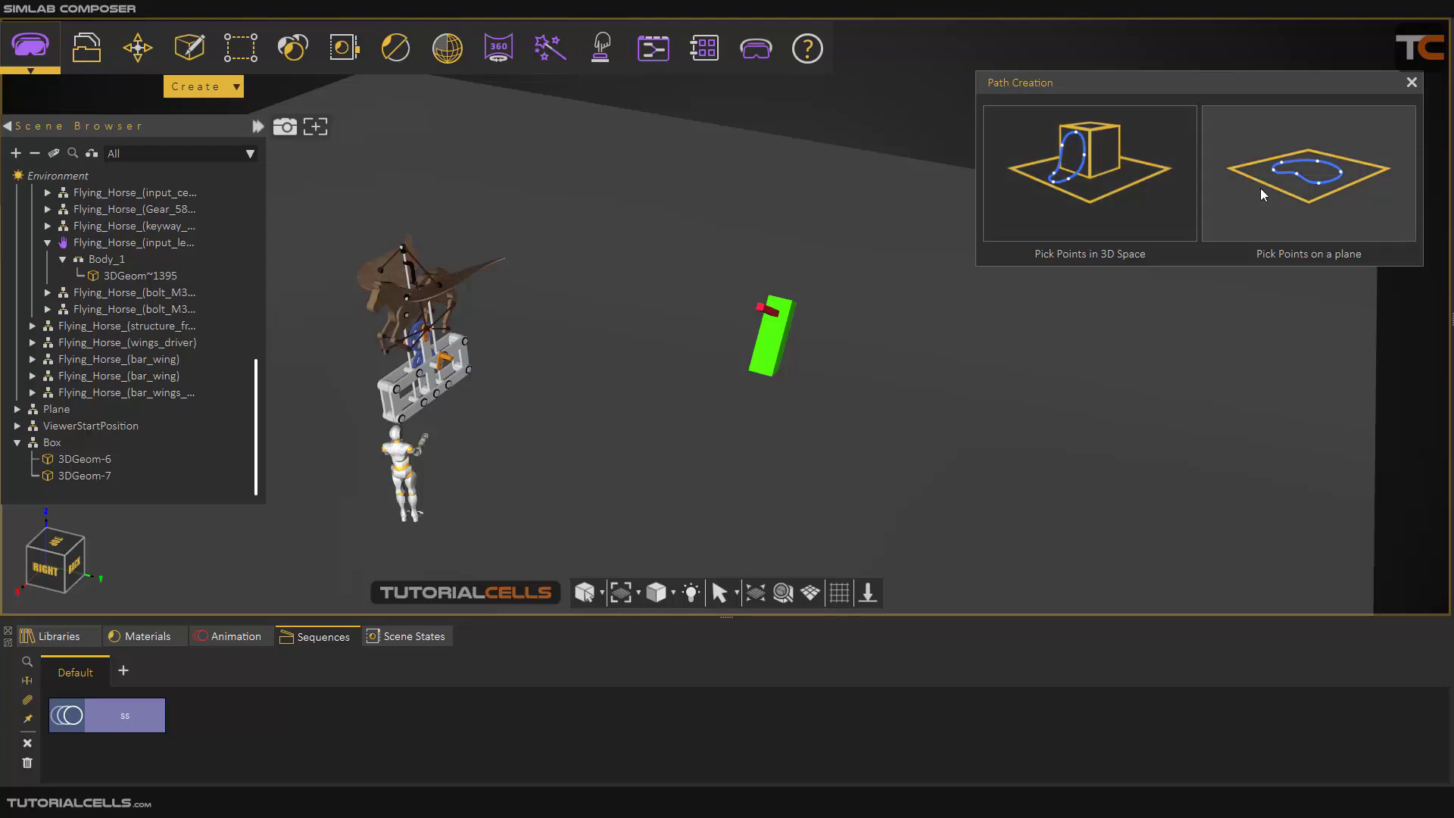
pyautogui.click(1162, 190)
pyautogui.click(1111, 180)
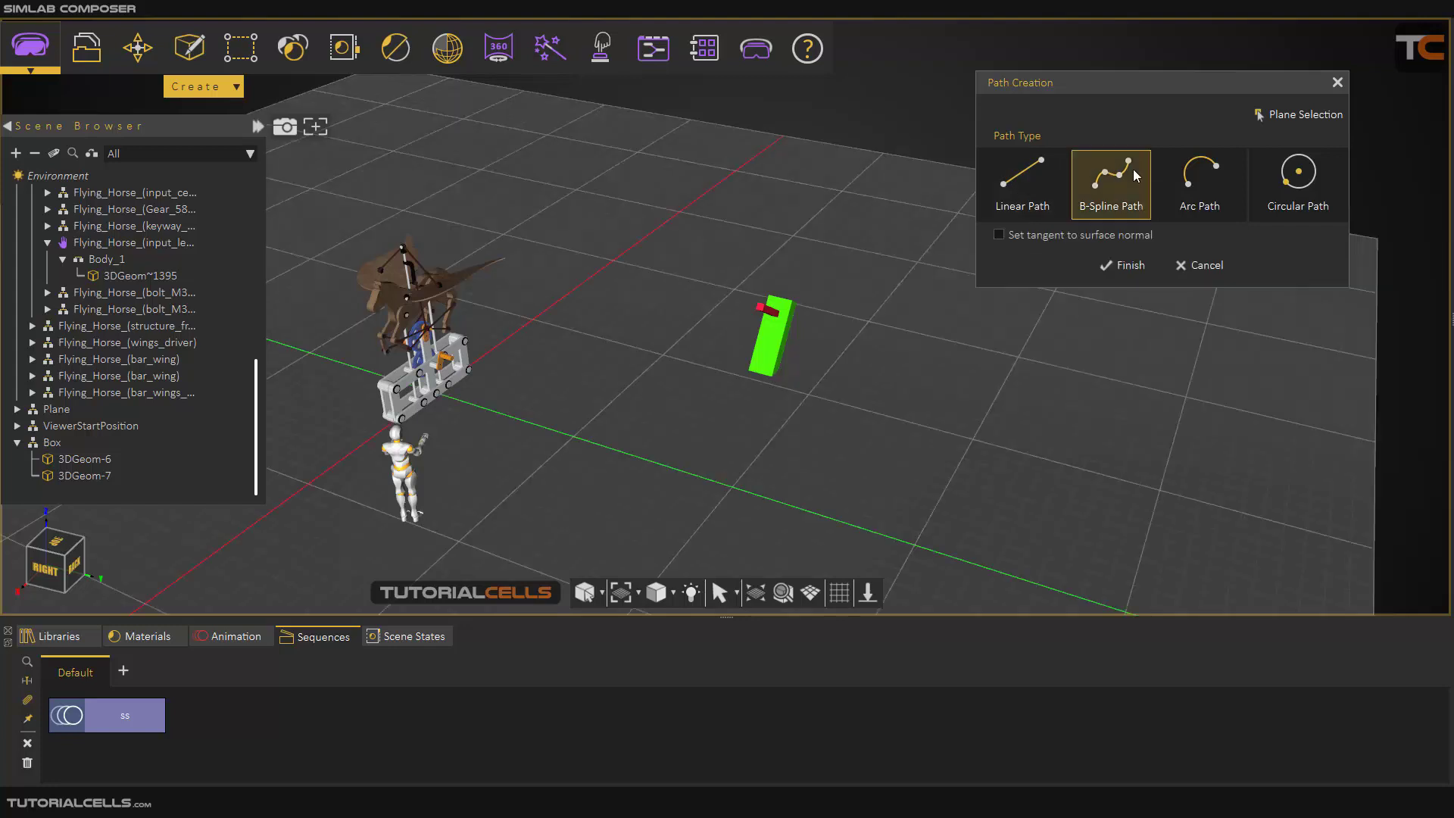
pyautogui.moveTo(723, 265); pyautogui.dragTo(674, 248, button='middle')
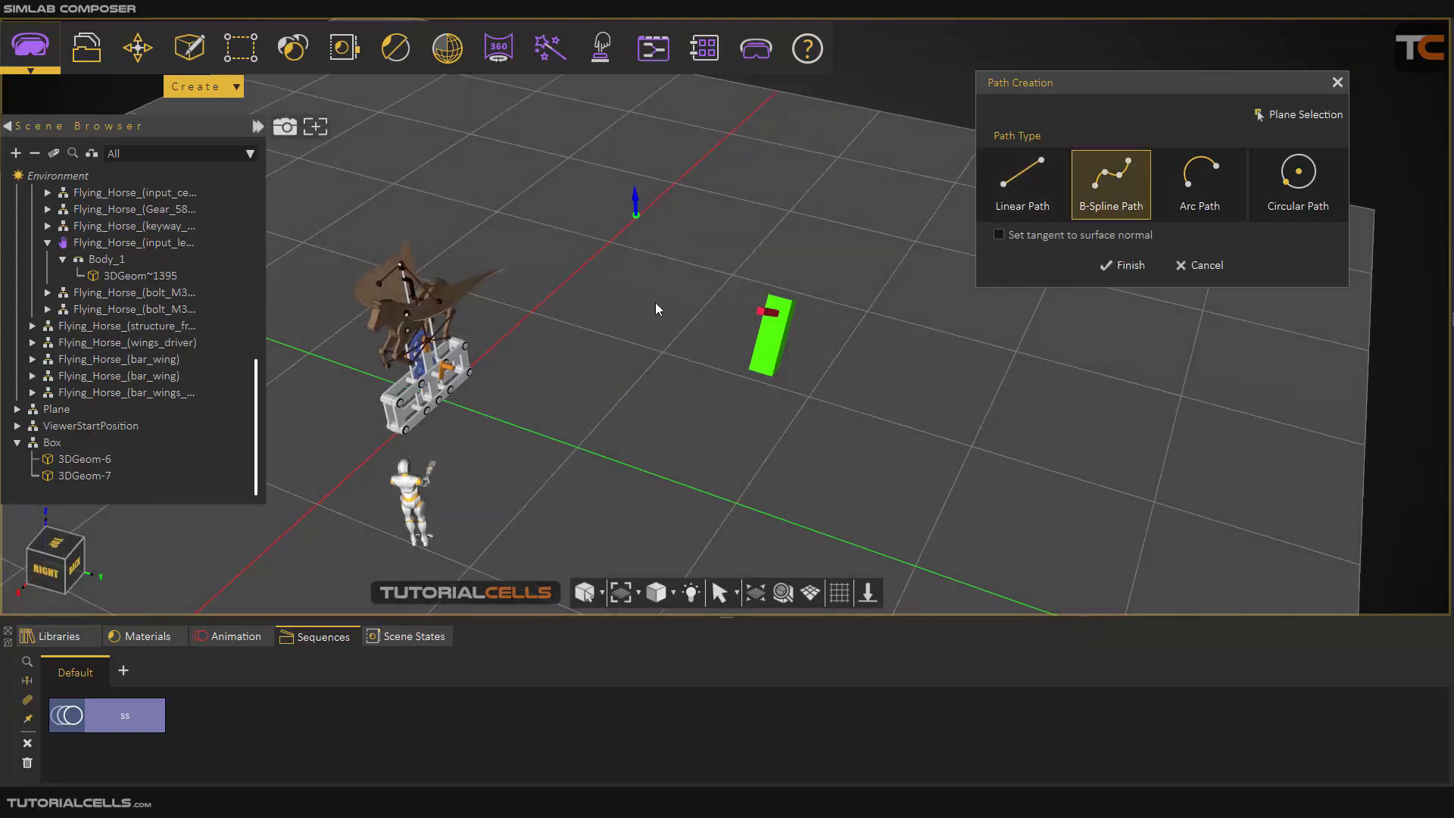
pyautogui.click(686, 282)
pyautogui.click(838, 276)
pyautogui.click(936, 324)
pyautogui.click(1033, 373)
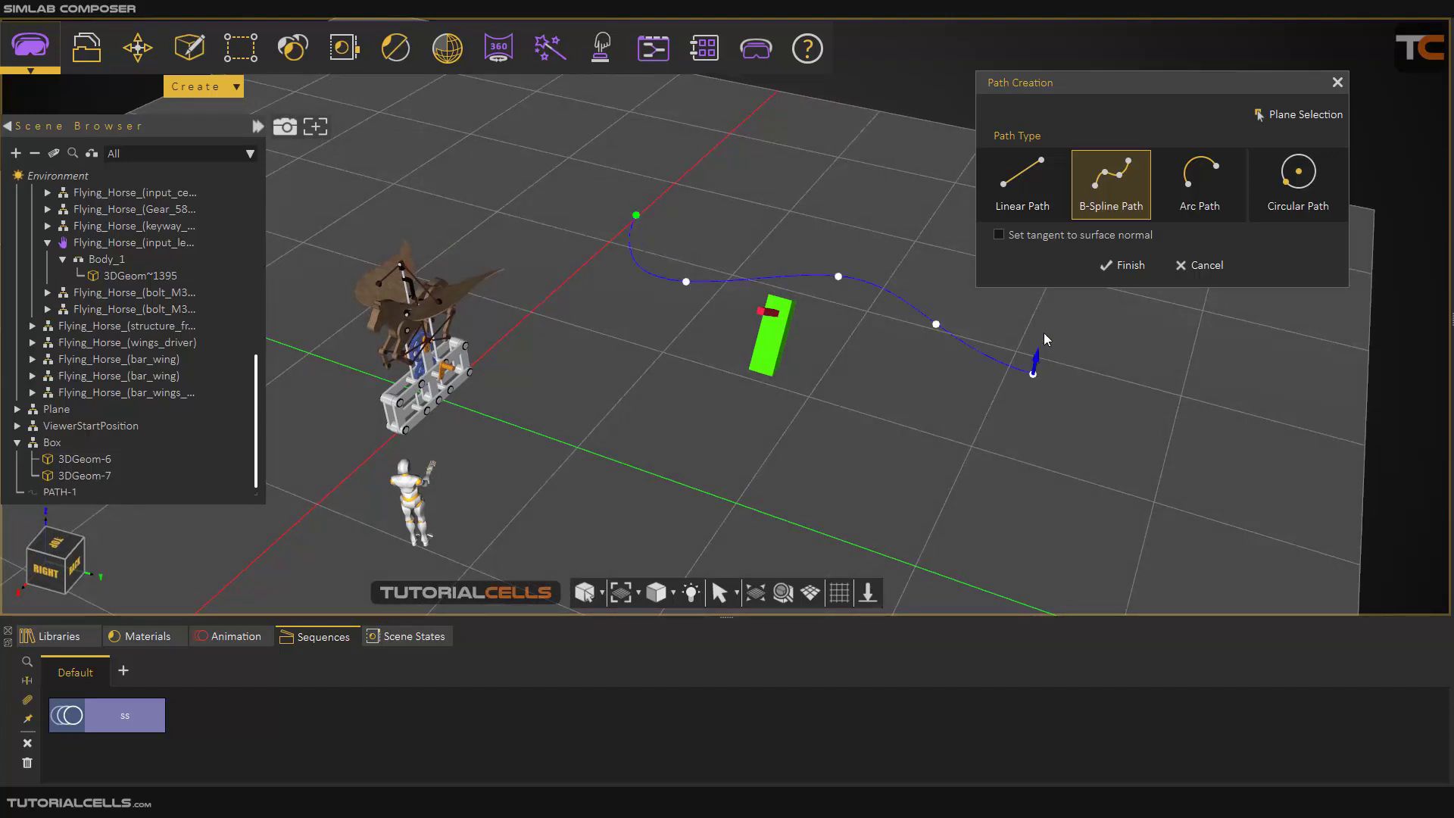
pyautogui.click(945, 226)
pyautogui.click(784, 213)
pyautogui.click(1125, 264)
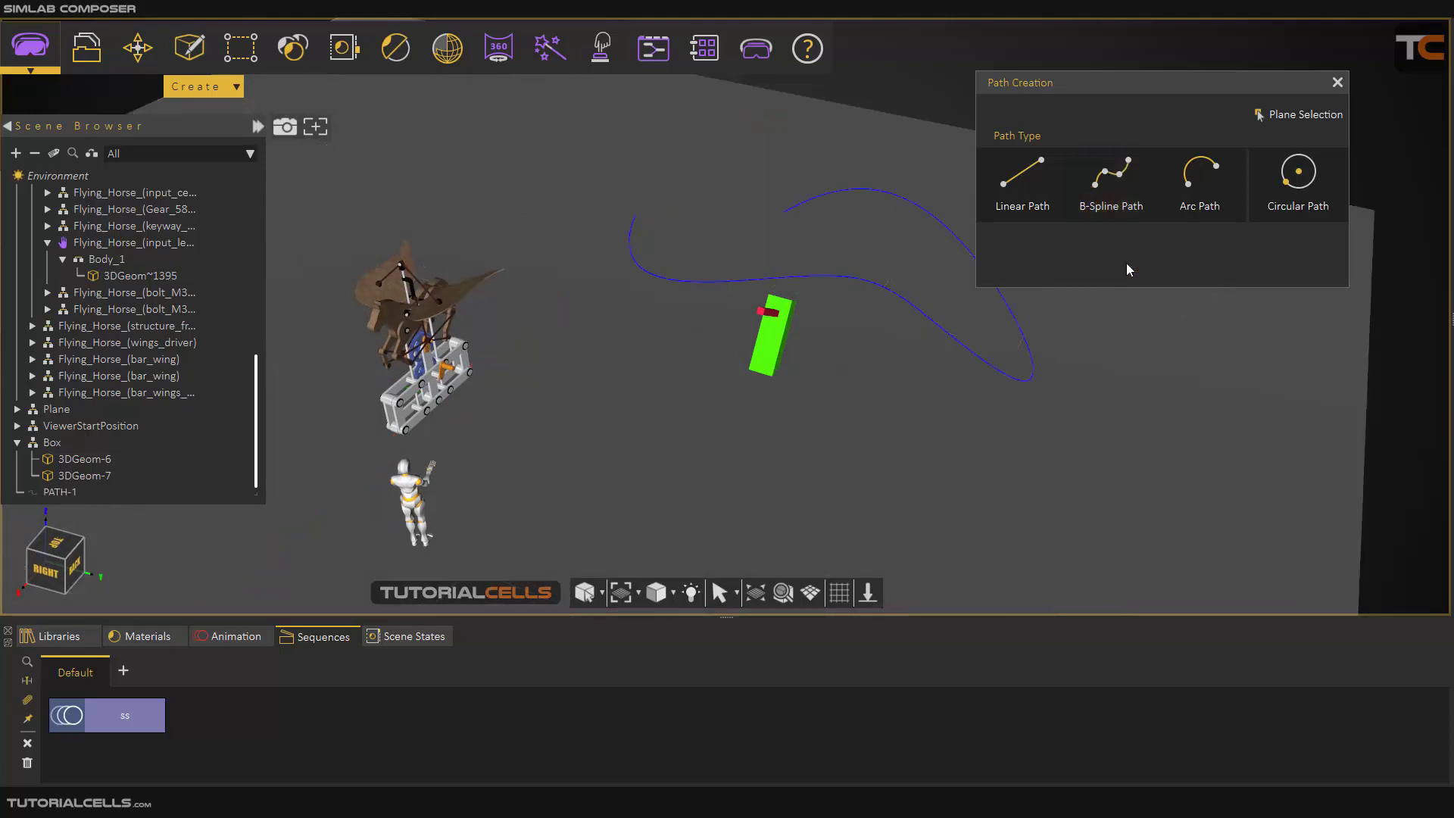
pyautogui.moveTo(895, 286); pyautogui.dragTo(685, 265)
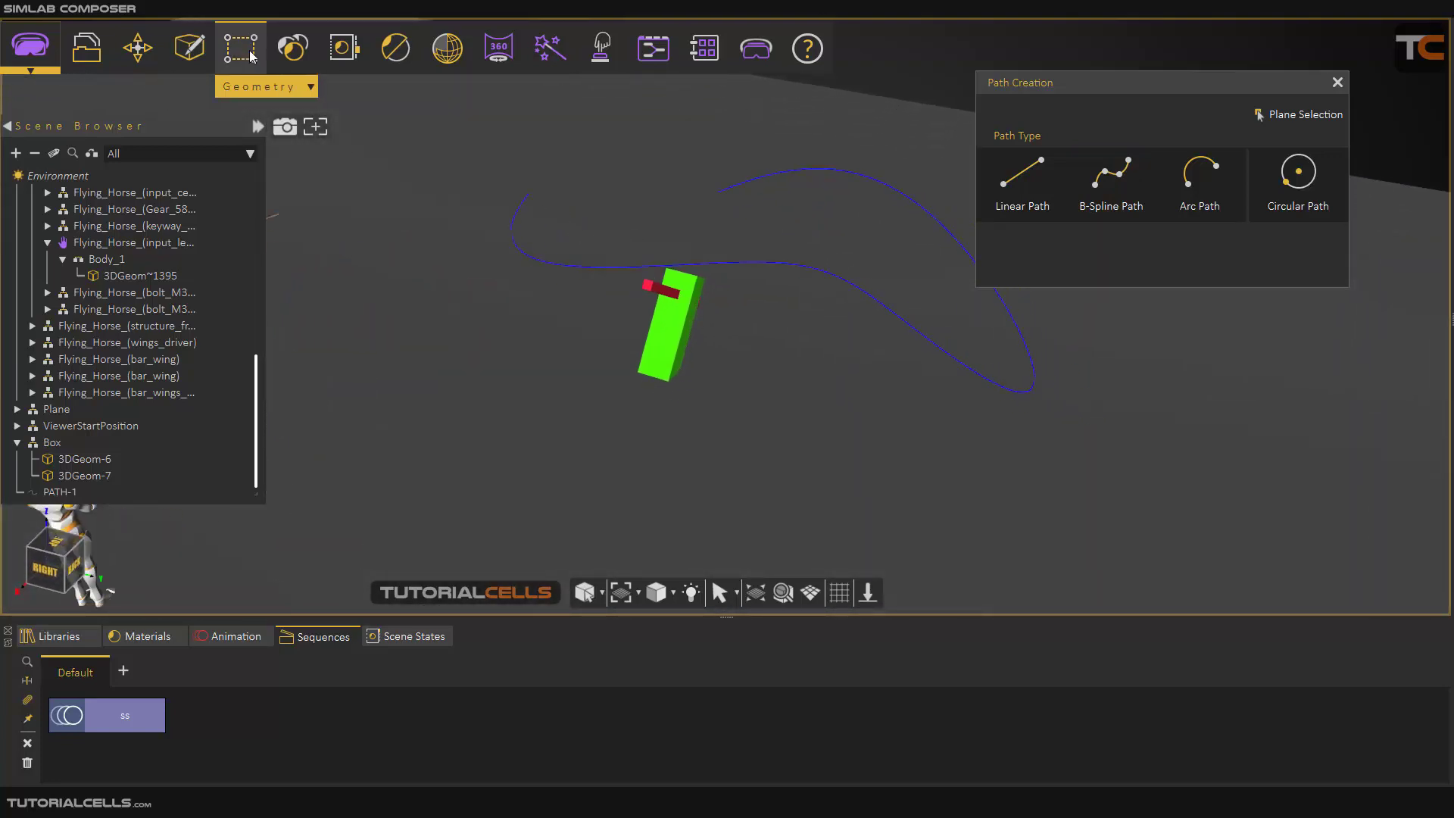
# Step: Create a sphere of radius 0.50, place it at the path's starting point and scale it uniformly to about 0.731
pyautogui.moveTo(199, 45)
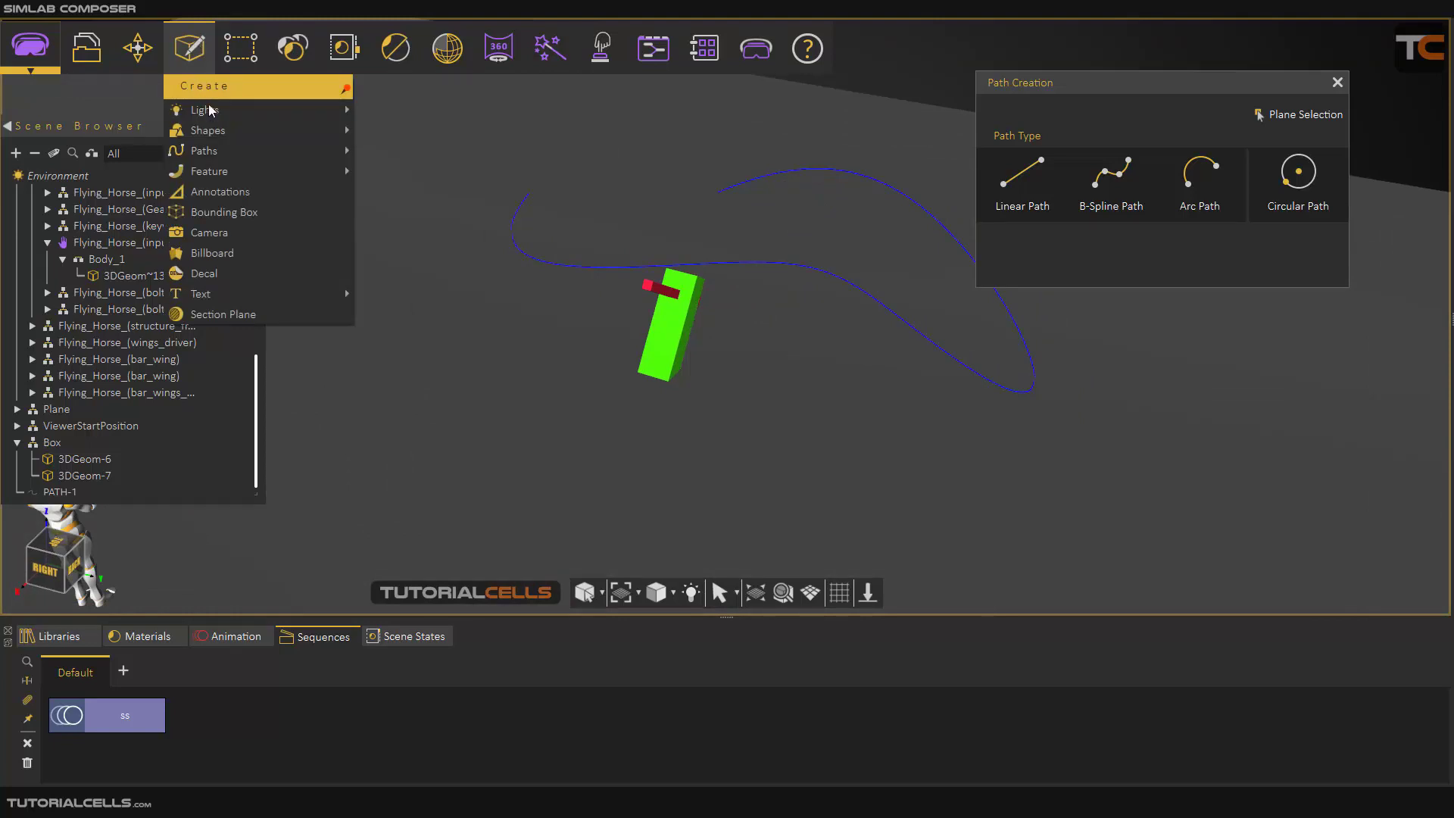
pyautogui.click(381, 189)
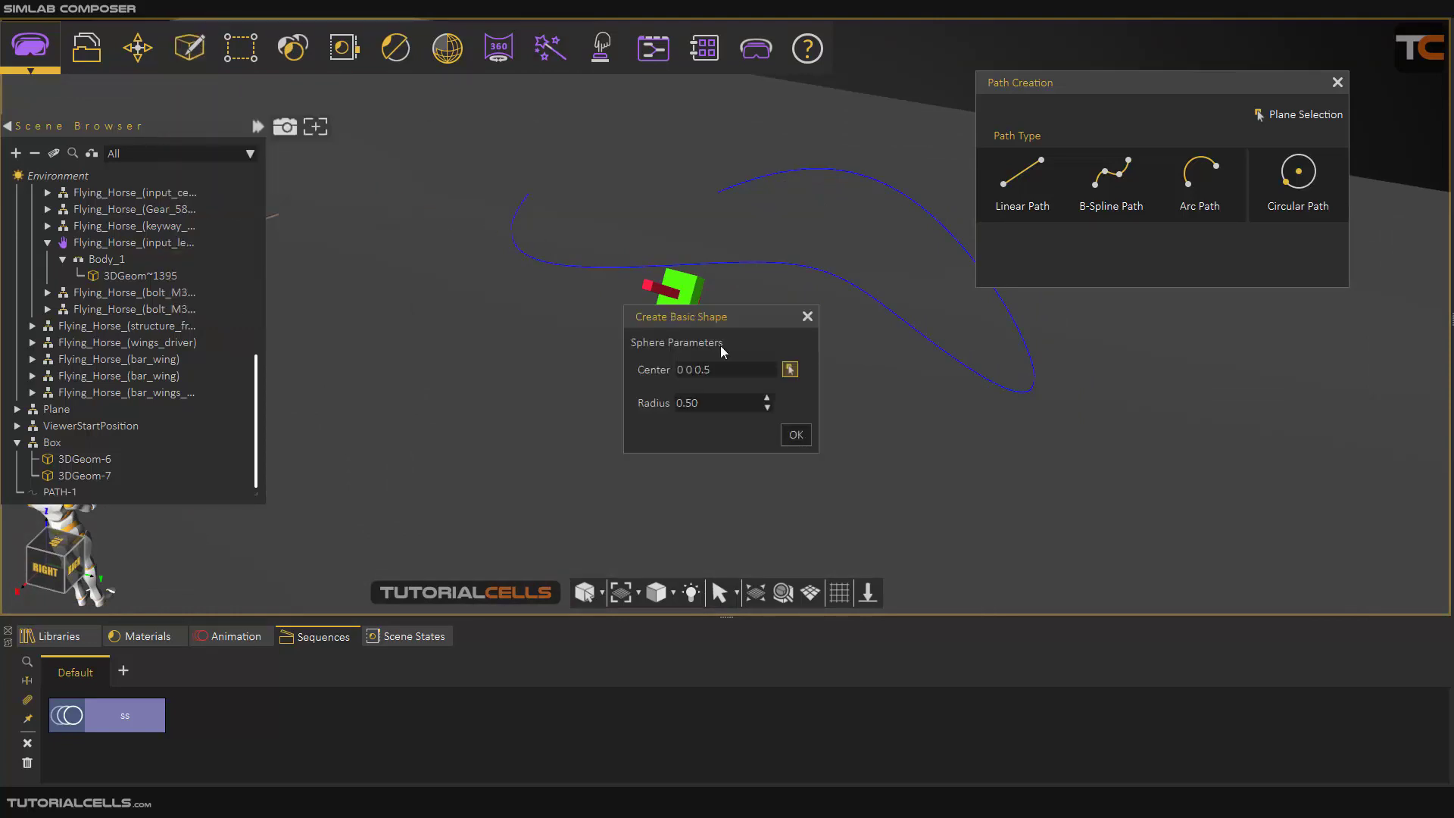
pyautogui.click(792, 432)
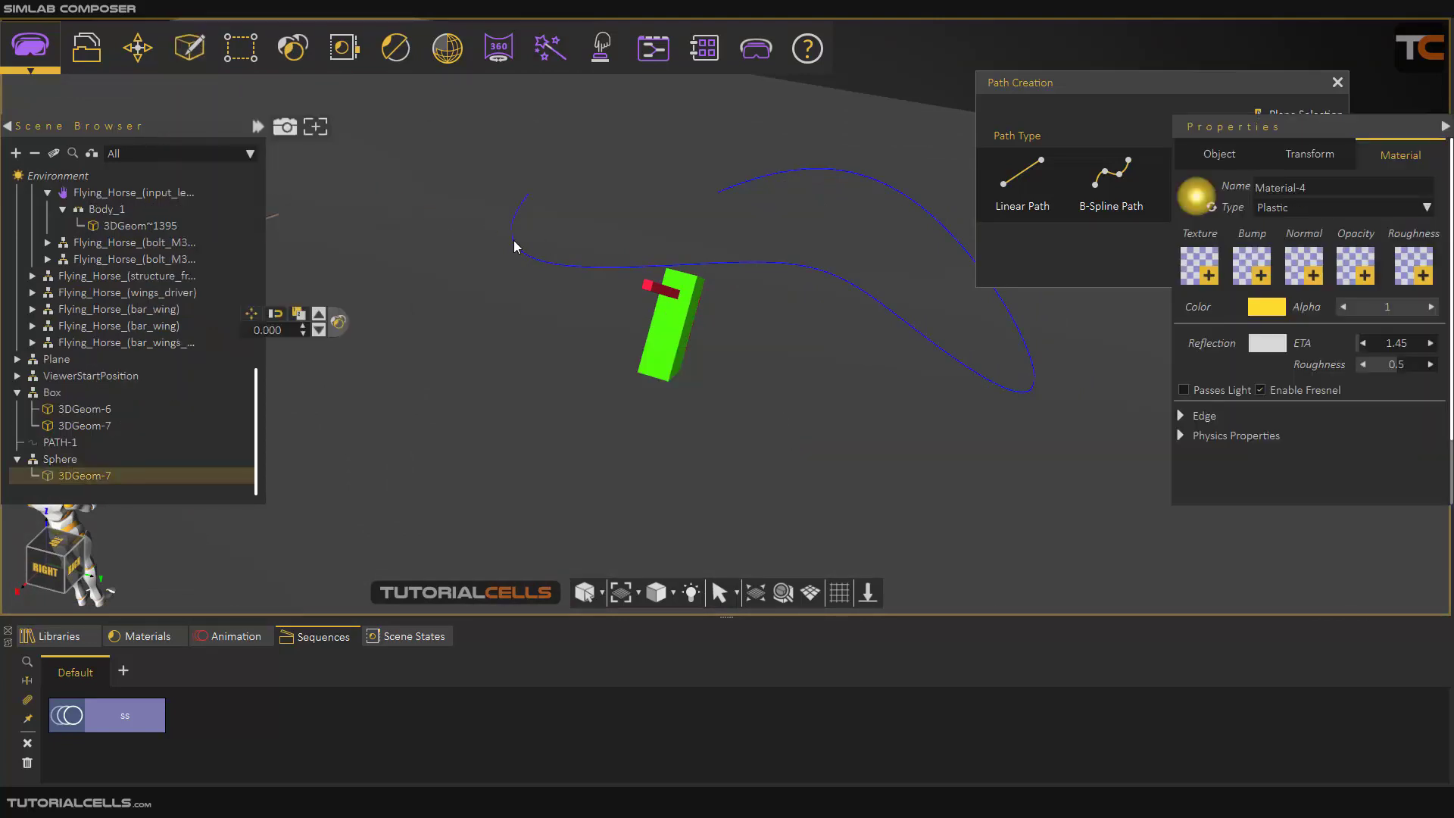
pyautogui.press('s')
pyautogui.click(522, 191)
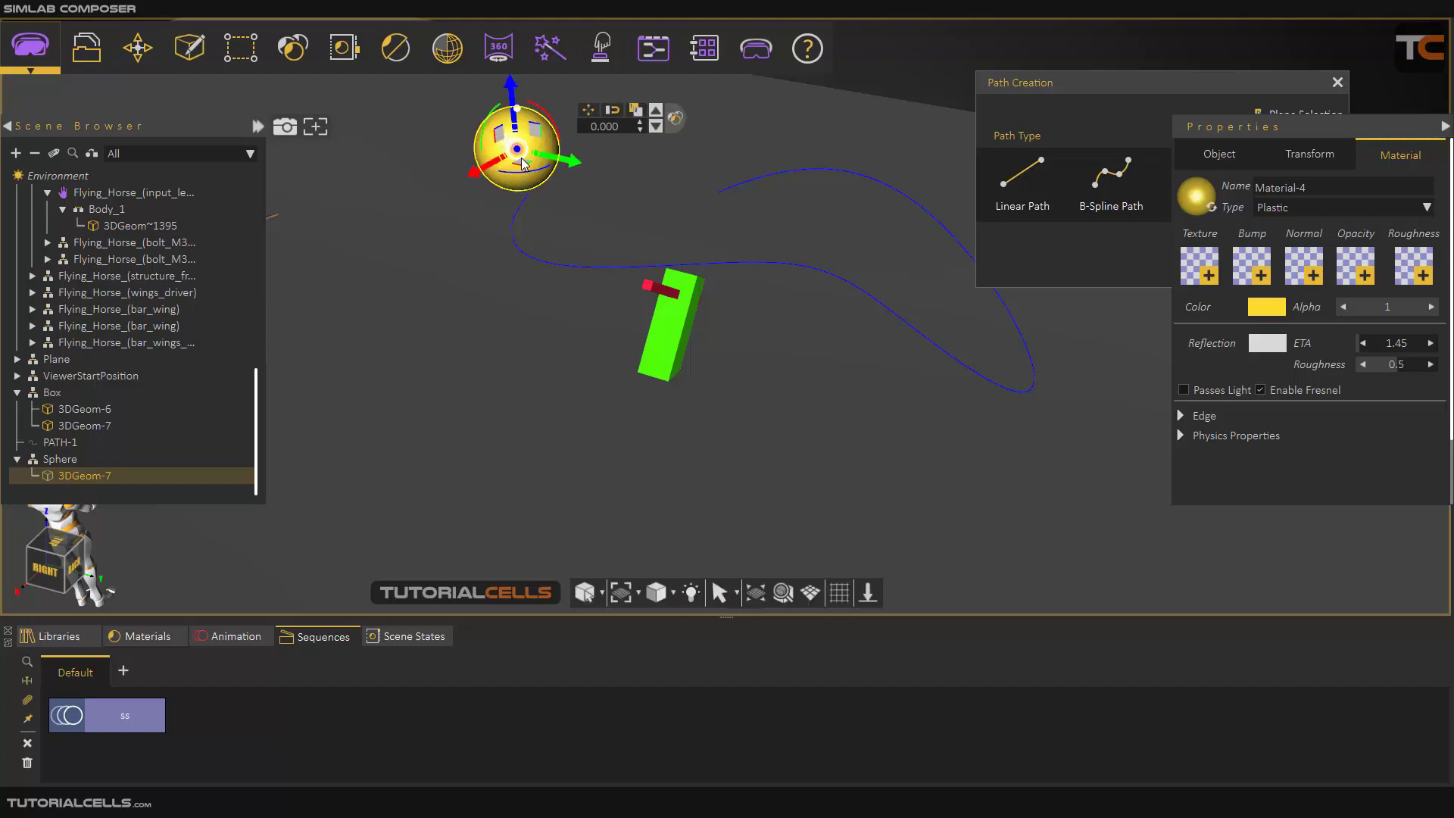
pyautogui.moveTo(519, 154); pyautogui.dragTo(491, 179)
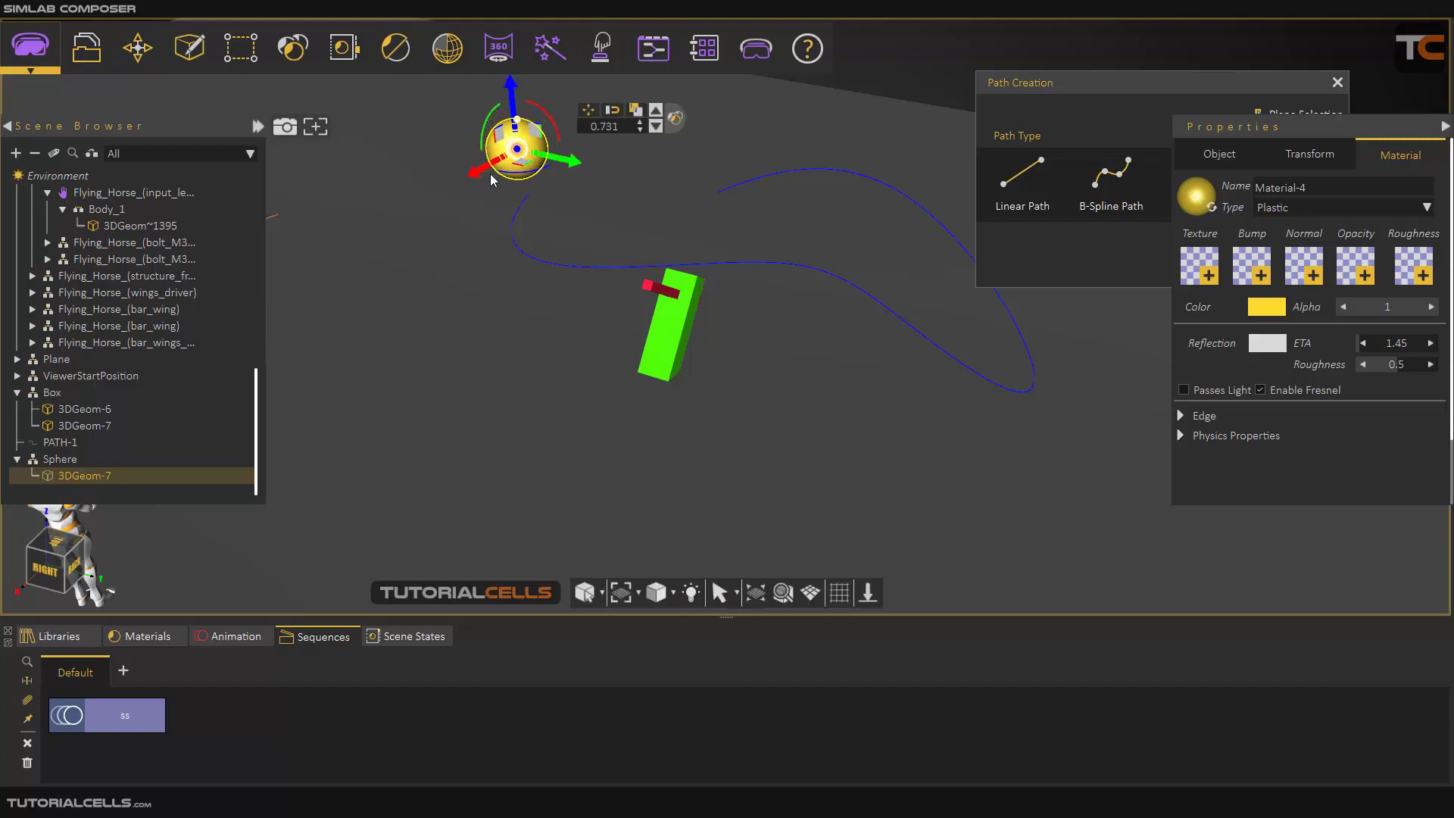
pyautogui.click(199, 50)
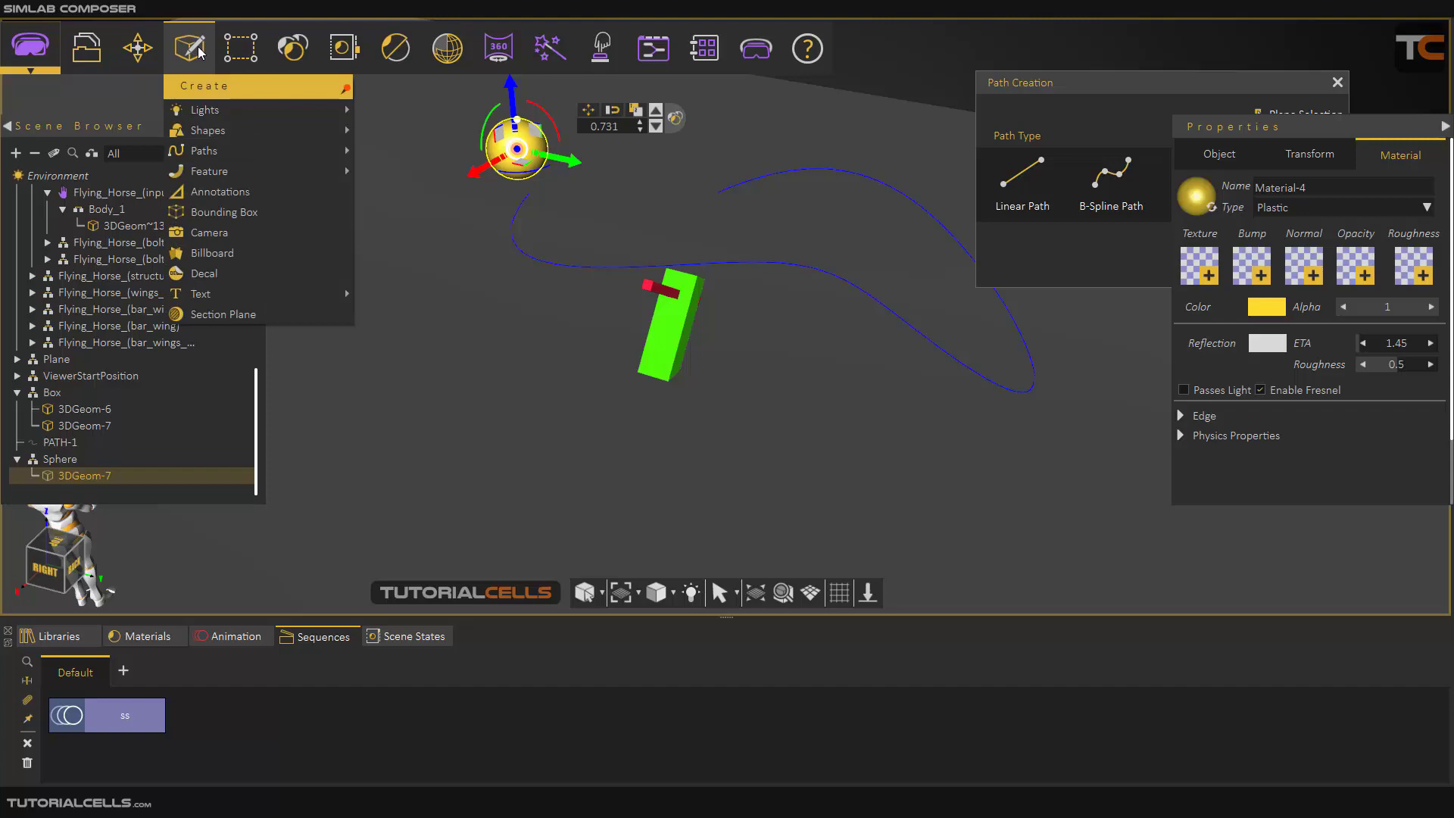
pyautogui.moveTo(241, 173)
pyautogui.click(472, 333)
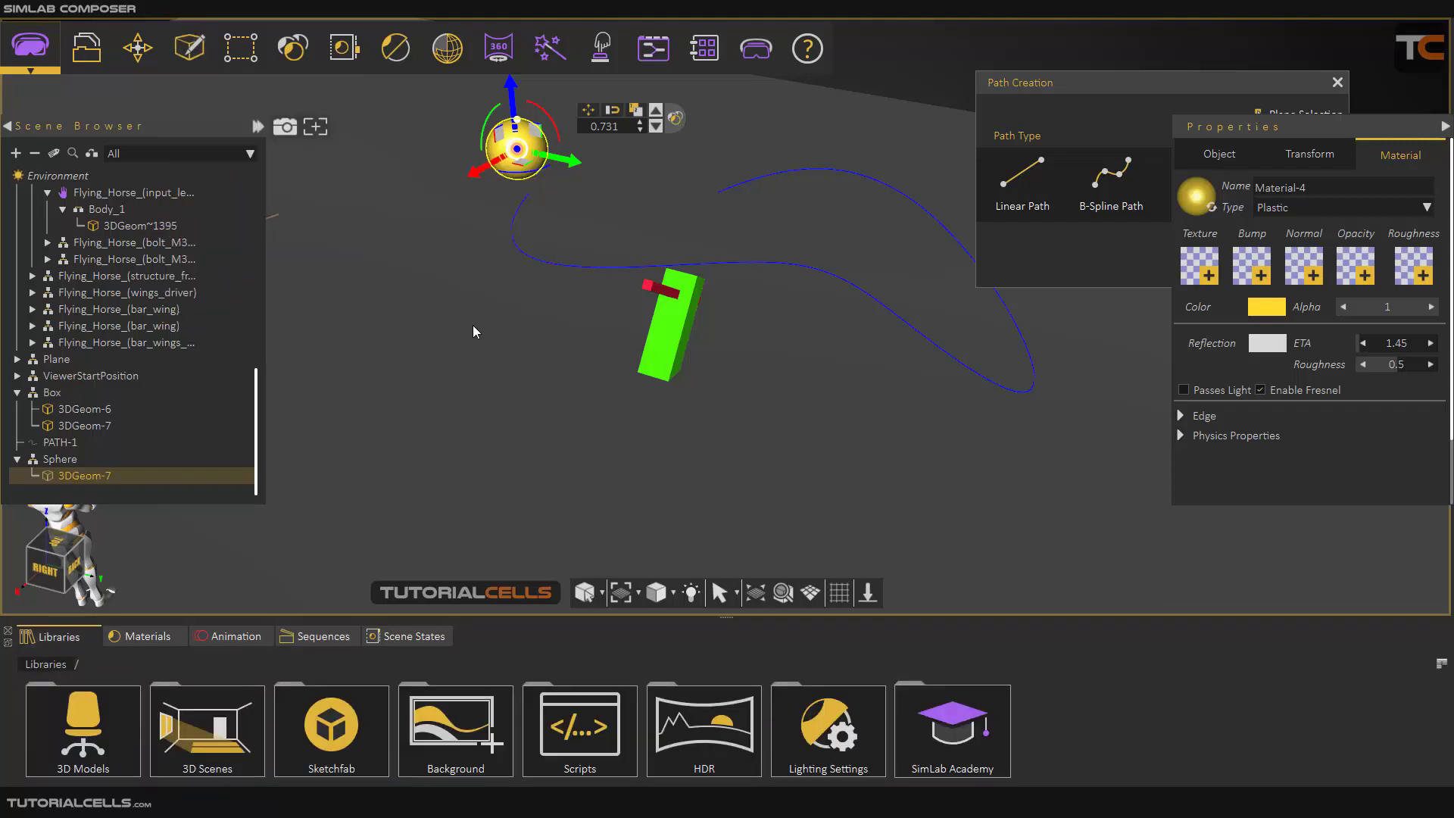
# Step: Switch to the Animation workspace
pyautogui.click(44, 61)
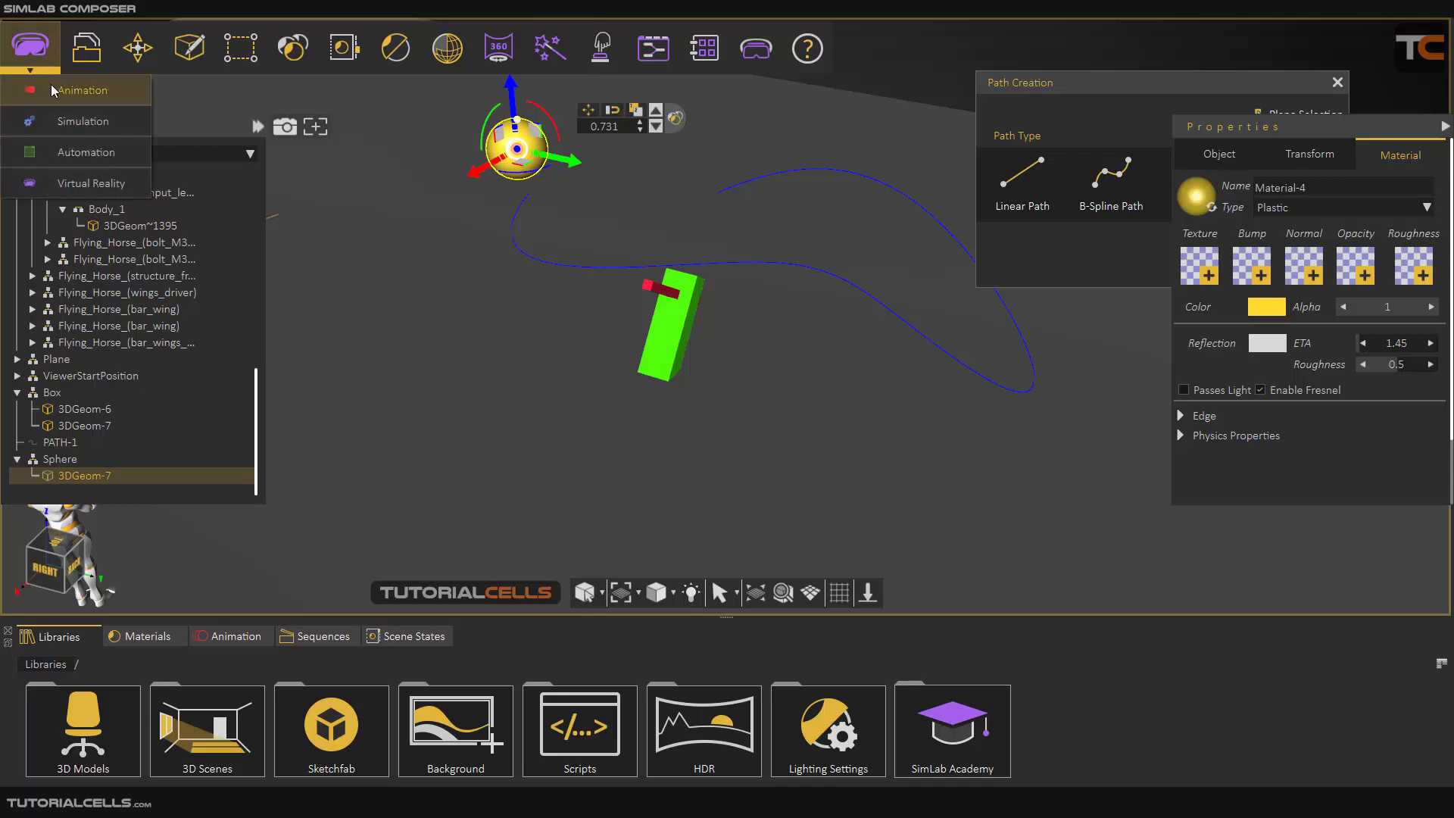
pyautogui.click(52, 86)
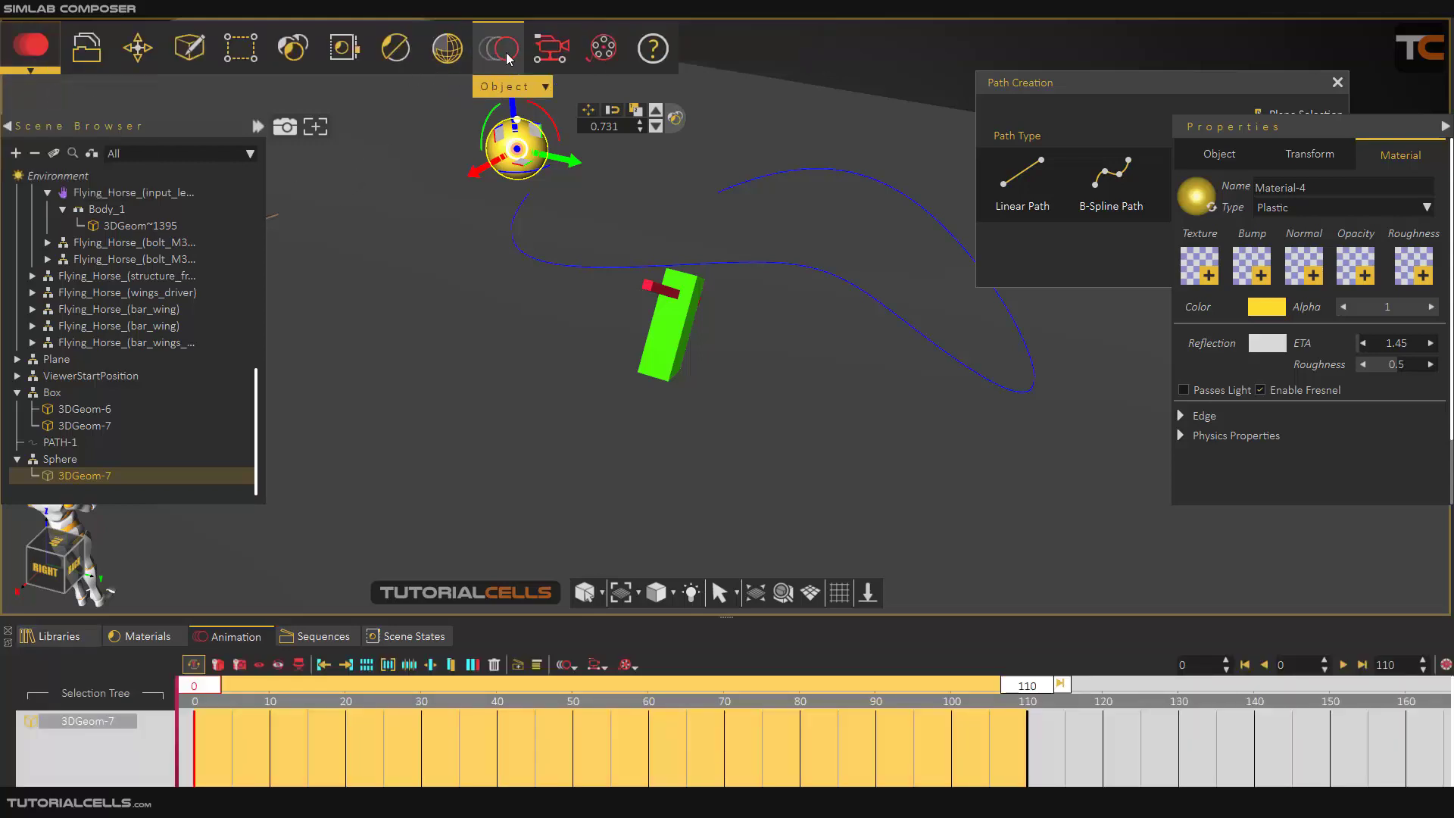
pyautogui.click(786, 65)
pyautogui.click(502, 56)
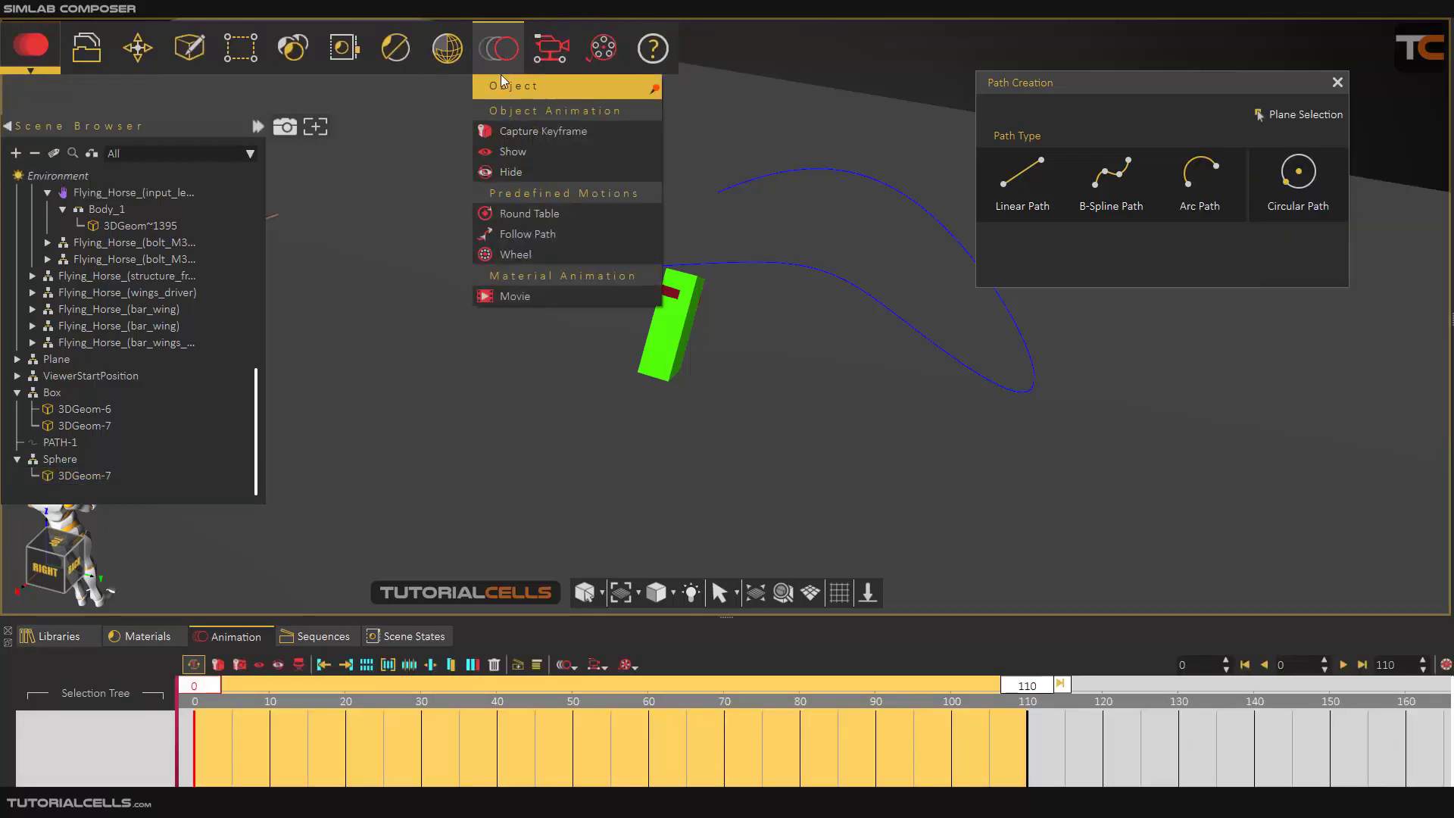
pyautogui.click(520, 235)
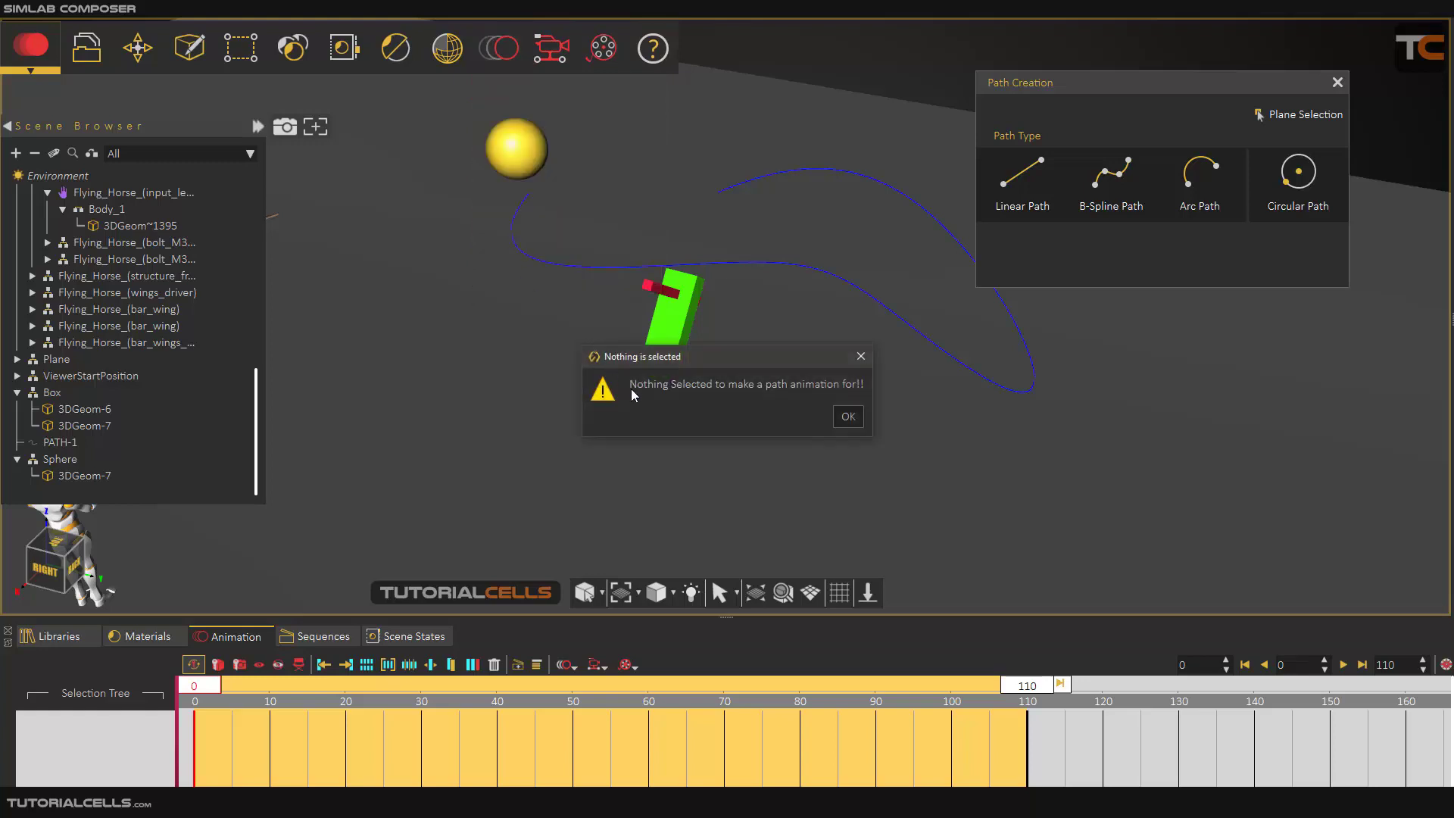
pyautogui.click(847, 416)
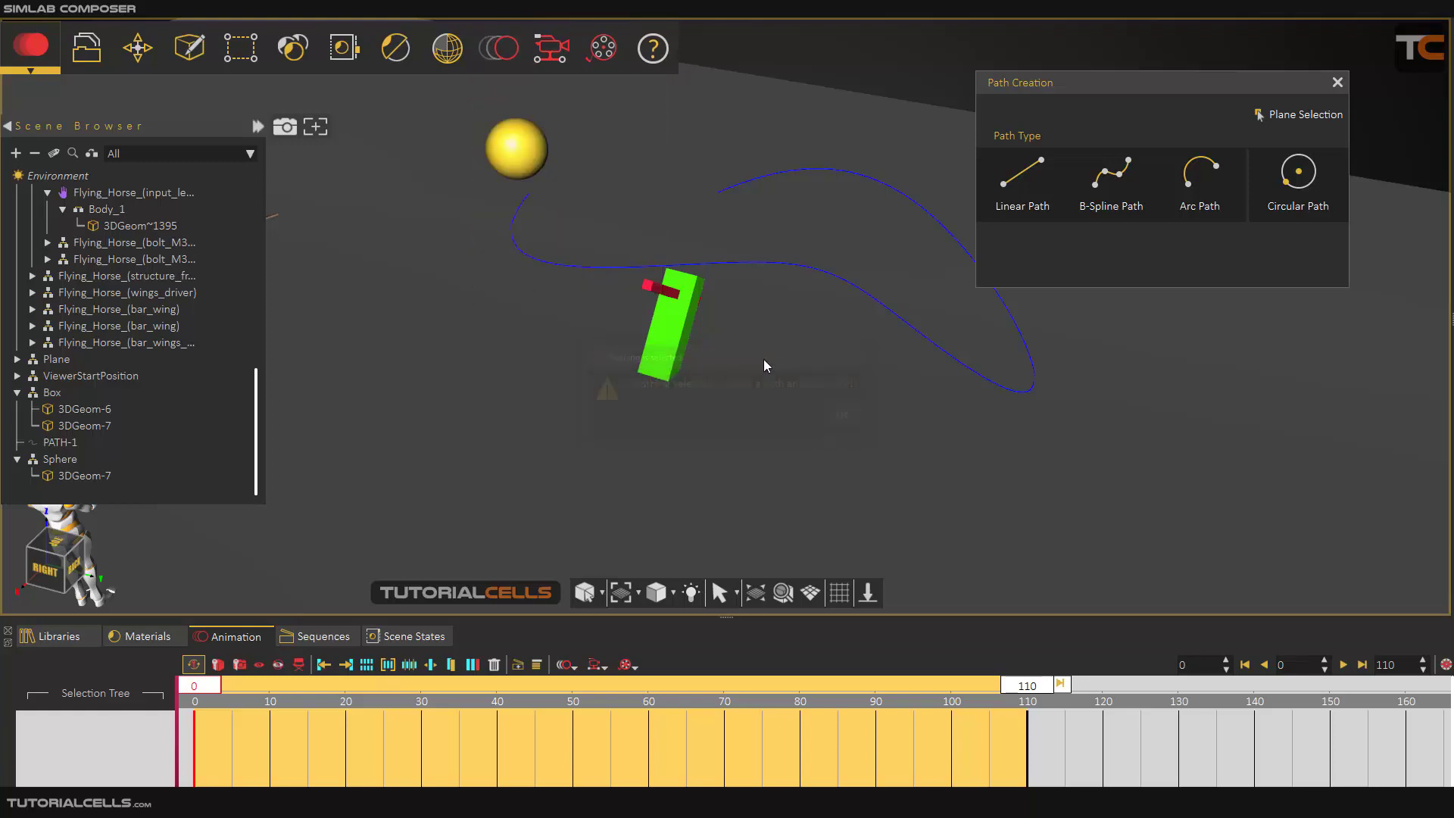
# Step: Create a Follow Path motion for the yellow sphere along PATH-1, from frame 0 to frame 200
pyautogui.click(530, 153)
pyautogui.click(494, 55)
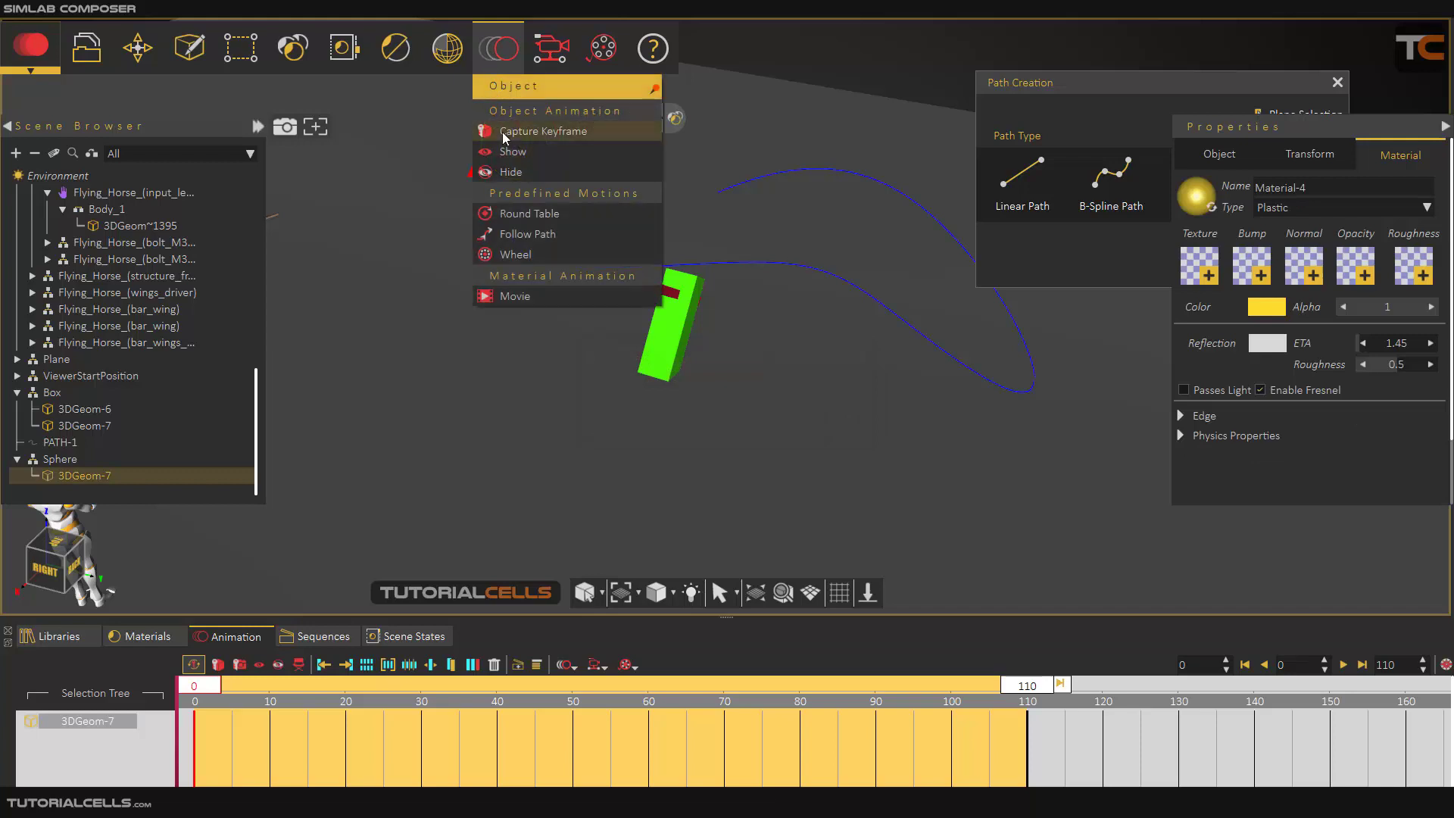
pyautogui.click(531, 235)
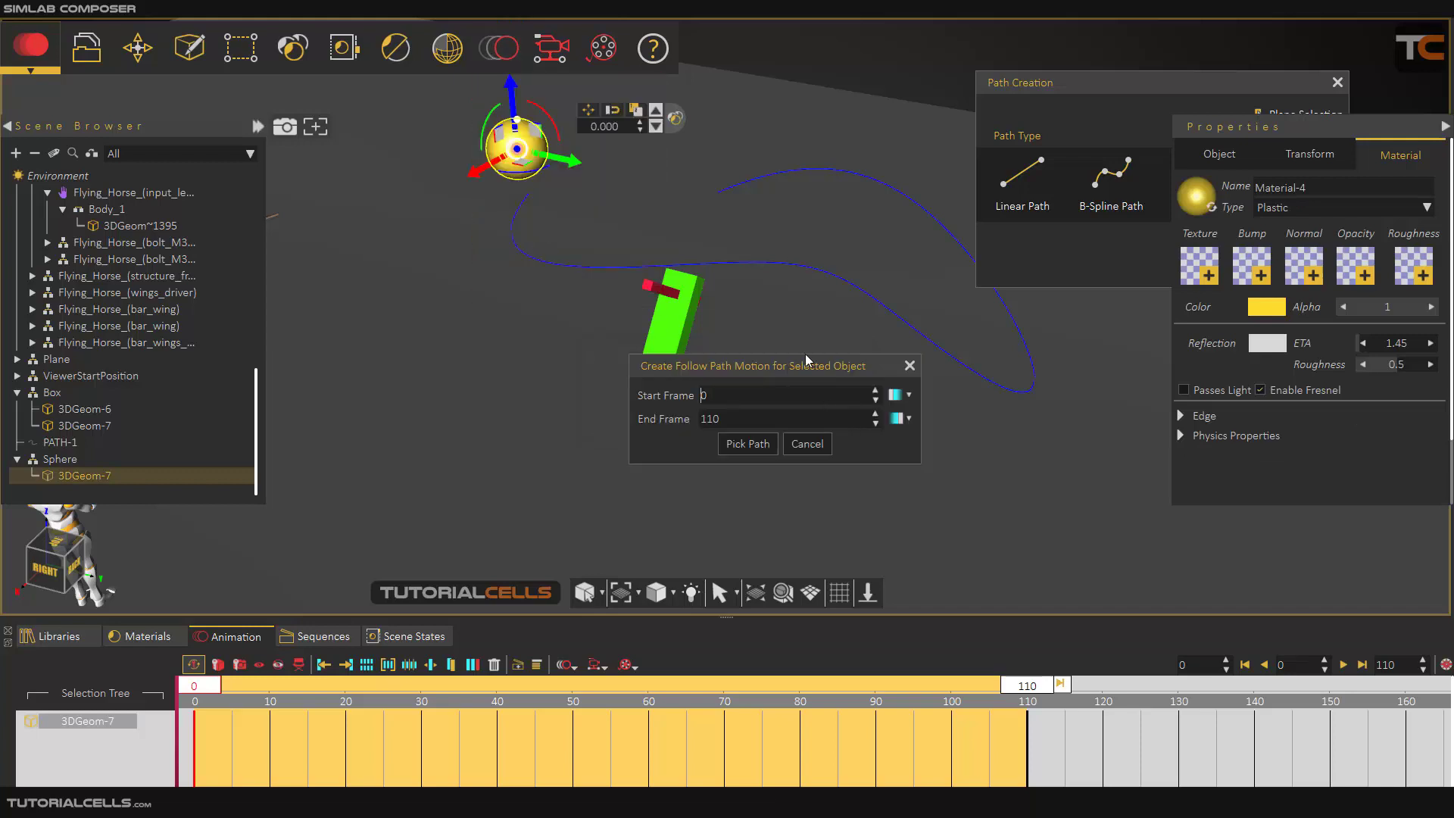
pyautogui.moveTo(806, 359); pyautogui.dragTo(706, 389)
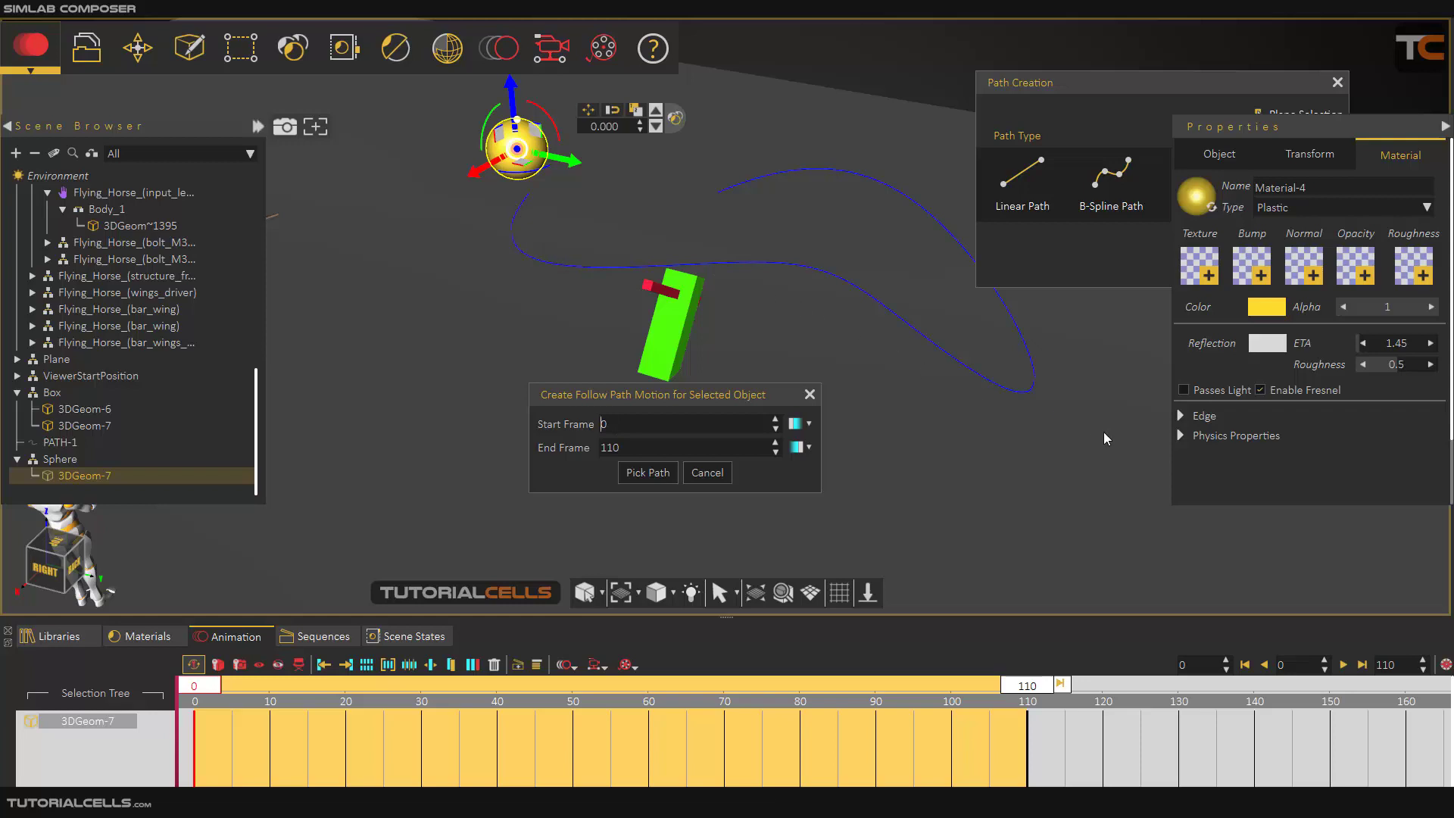
pyautogui.doubleClick(646, 447)
pyautogui.write('200')
pyautogui.click(648, 472)
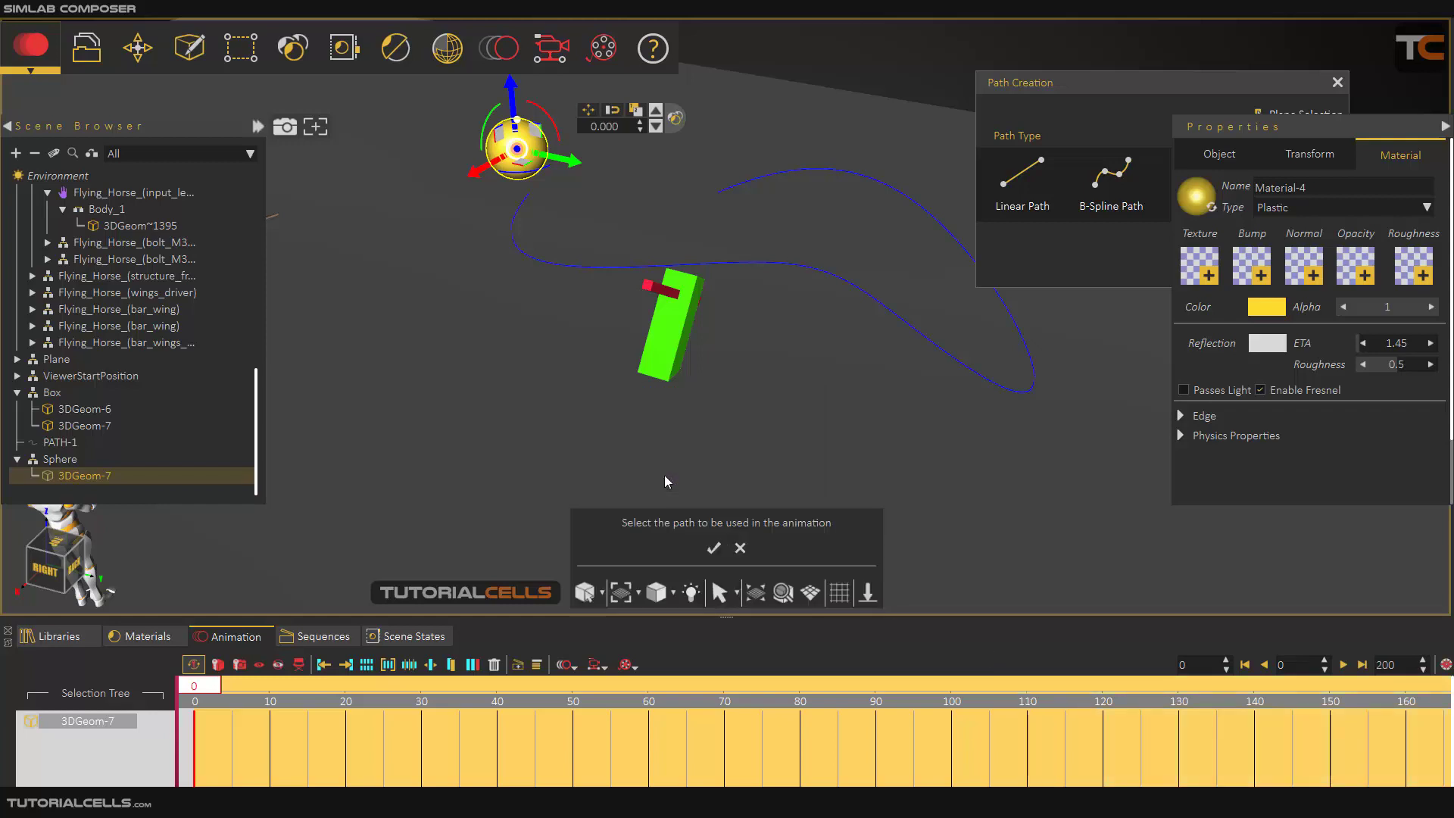
pyautogui.click(67, 442)
pyautogui.click(713, 548)
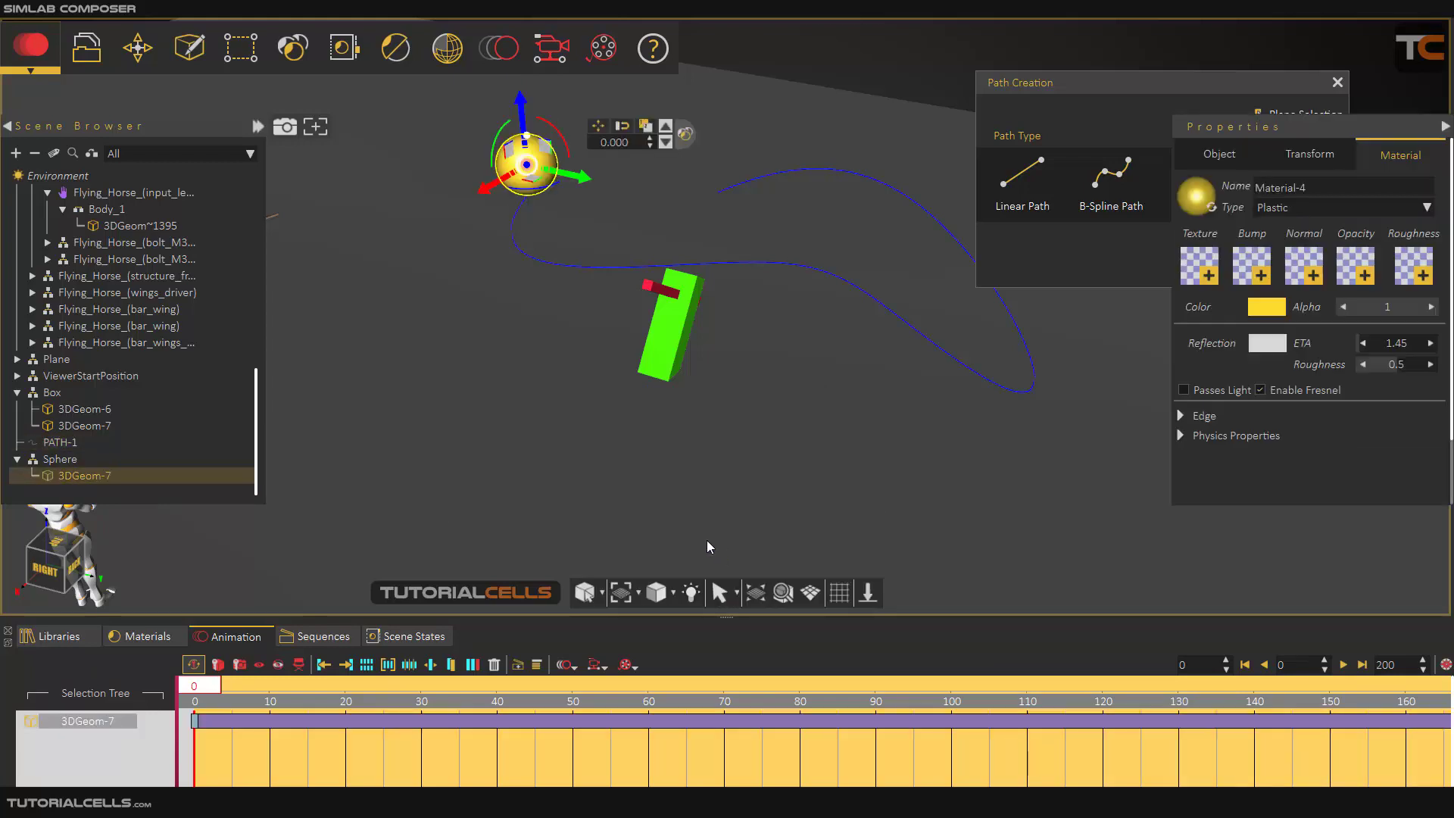
# Step: Scrub the timeline to preview the sphere's path motion, inspect its motion track, and return to frame 0
pyautogui.moveTo(184, 687); pyautogui.dragTo(861, 668)
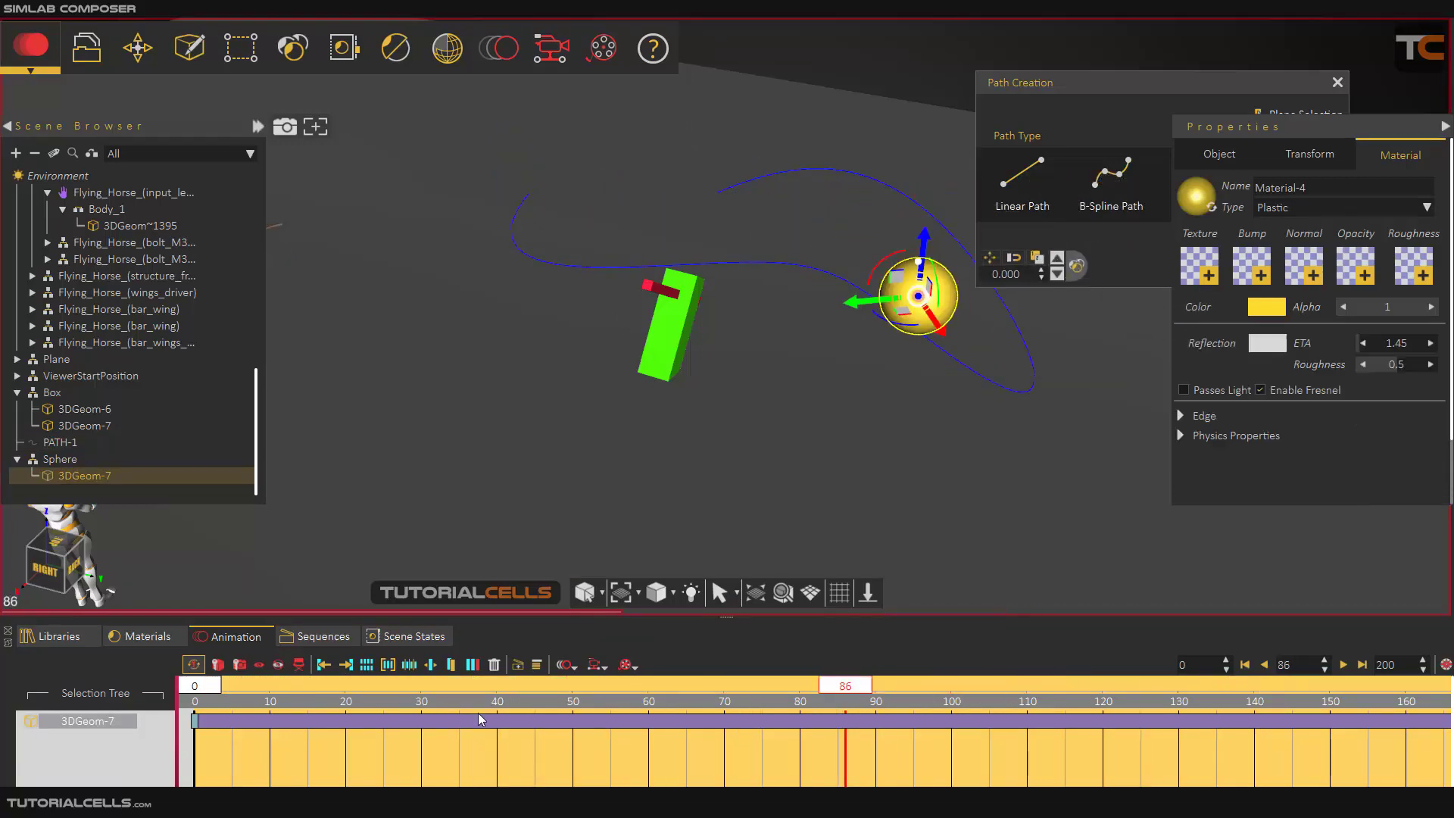
pyautogui.scroll(-5, 529, 725)
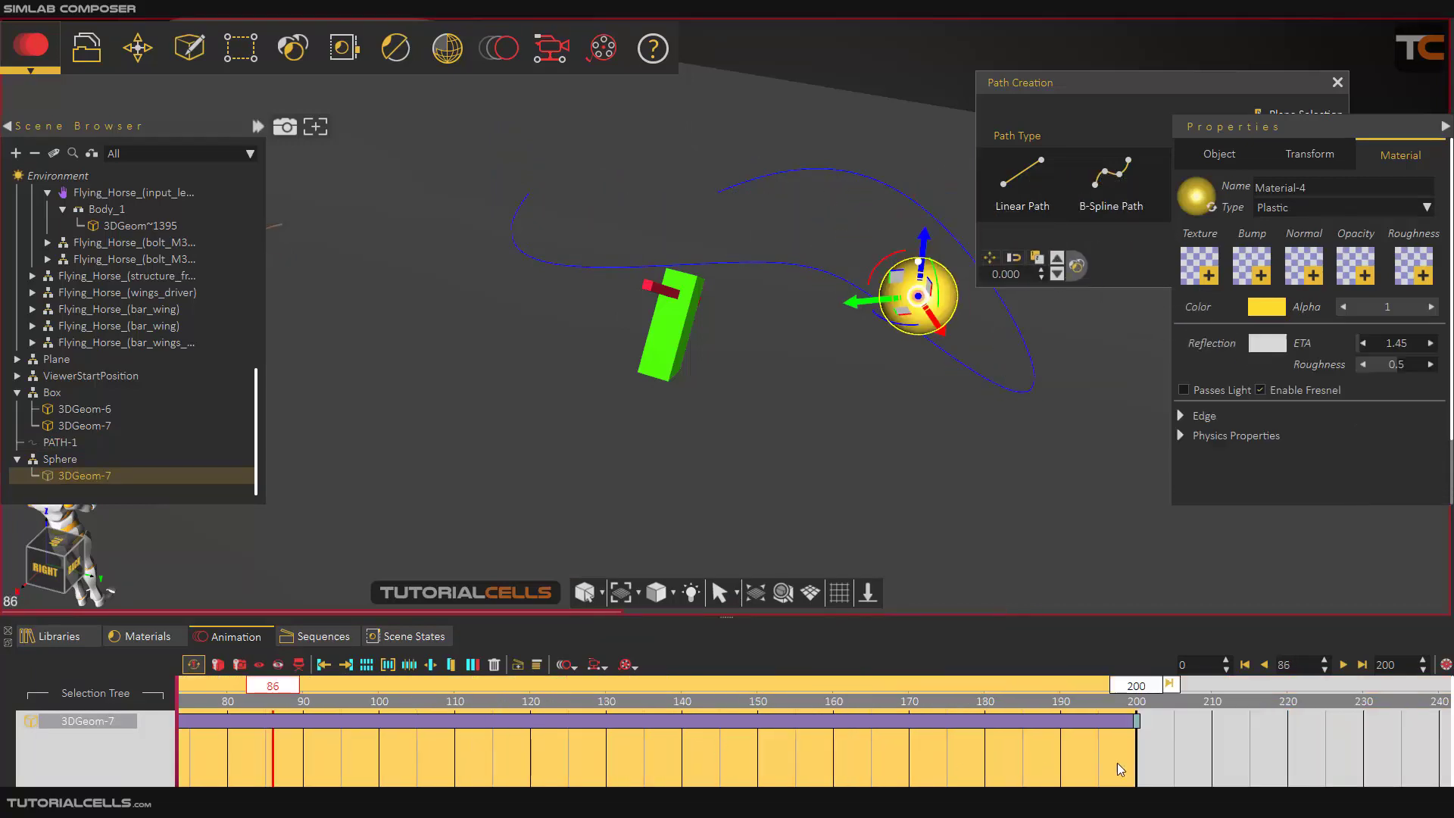
pyautogui.click(884, 722)
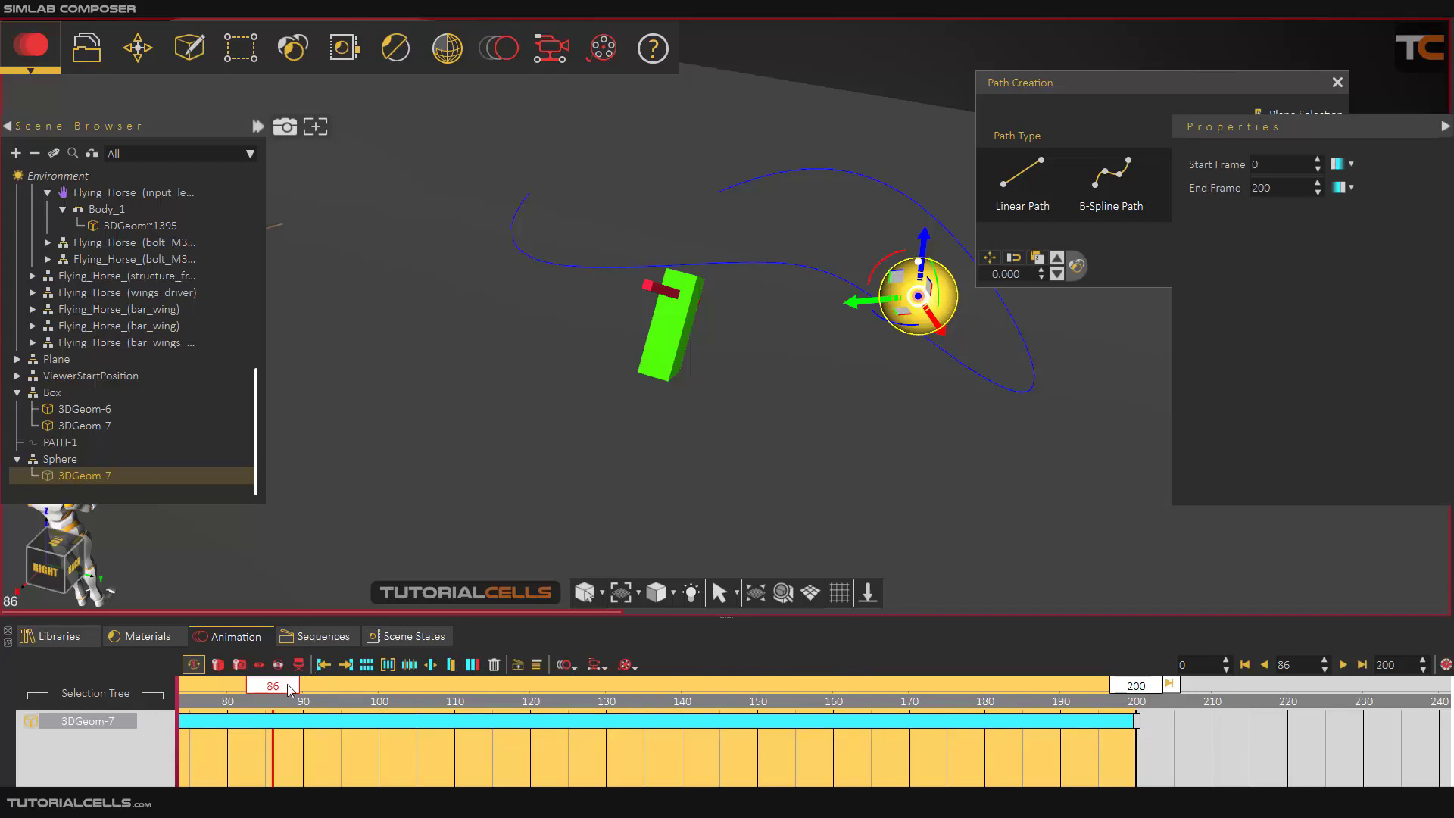
pyautogui.moveTo(290, 690); pyautogui.dragTo(166, 663)
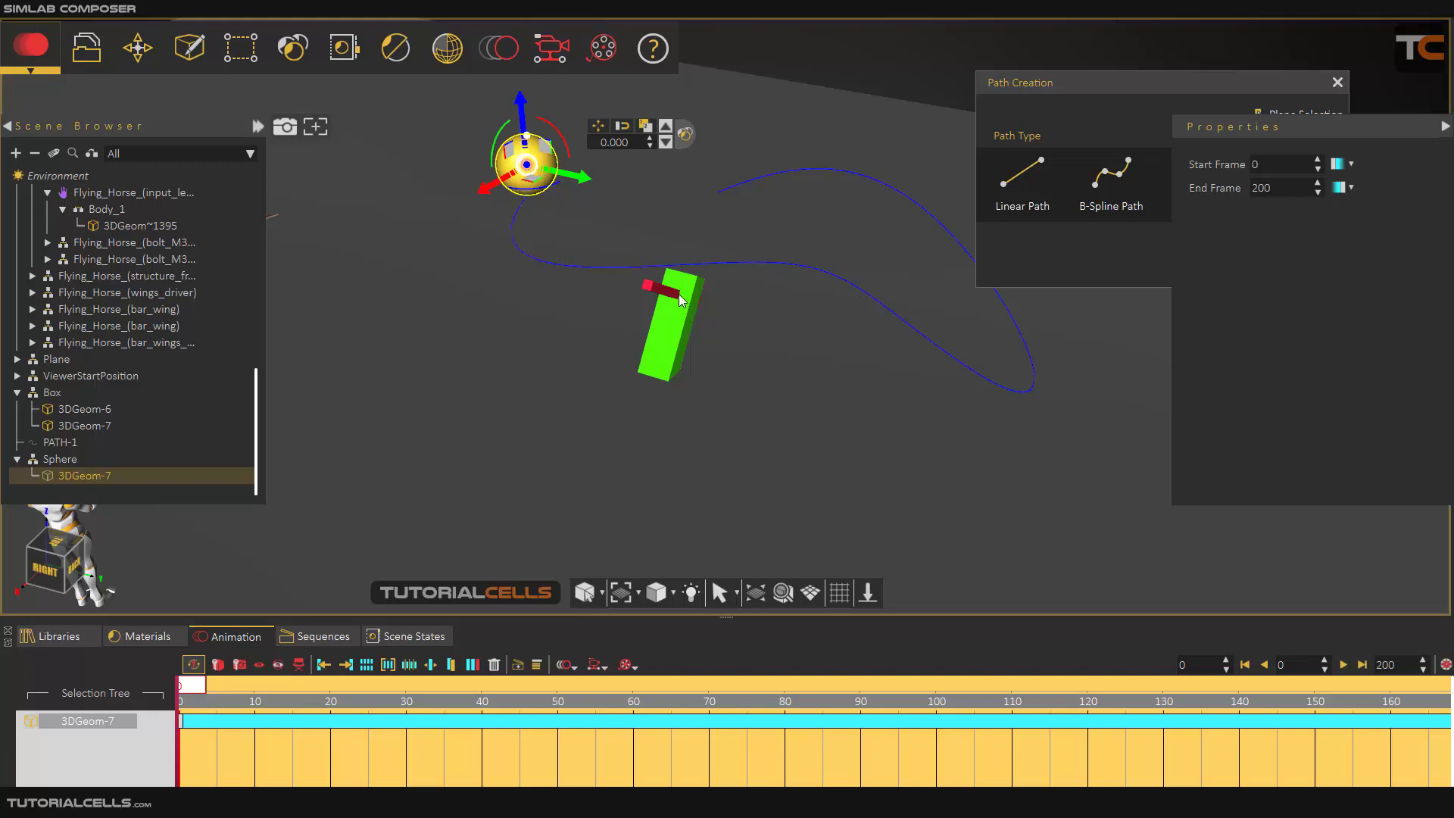
# Step: Close path creation and move the red crosspiece slightly closer to the green bar's upper end
pyautogui.click(1337, 82)
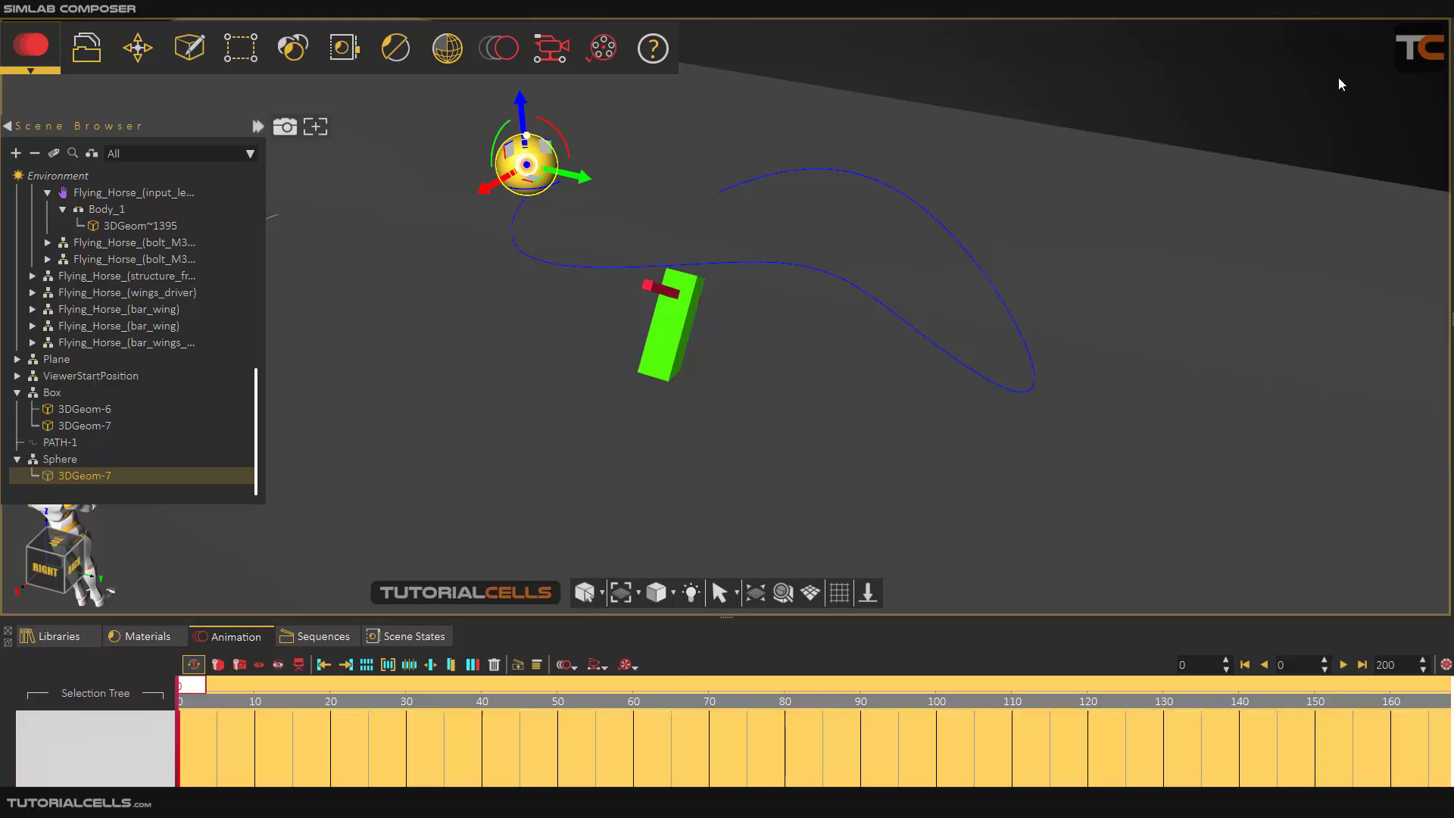
pyautogui.click(664, 295)
pyautogui.scroll(5, 663, 294)
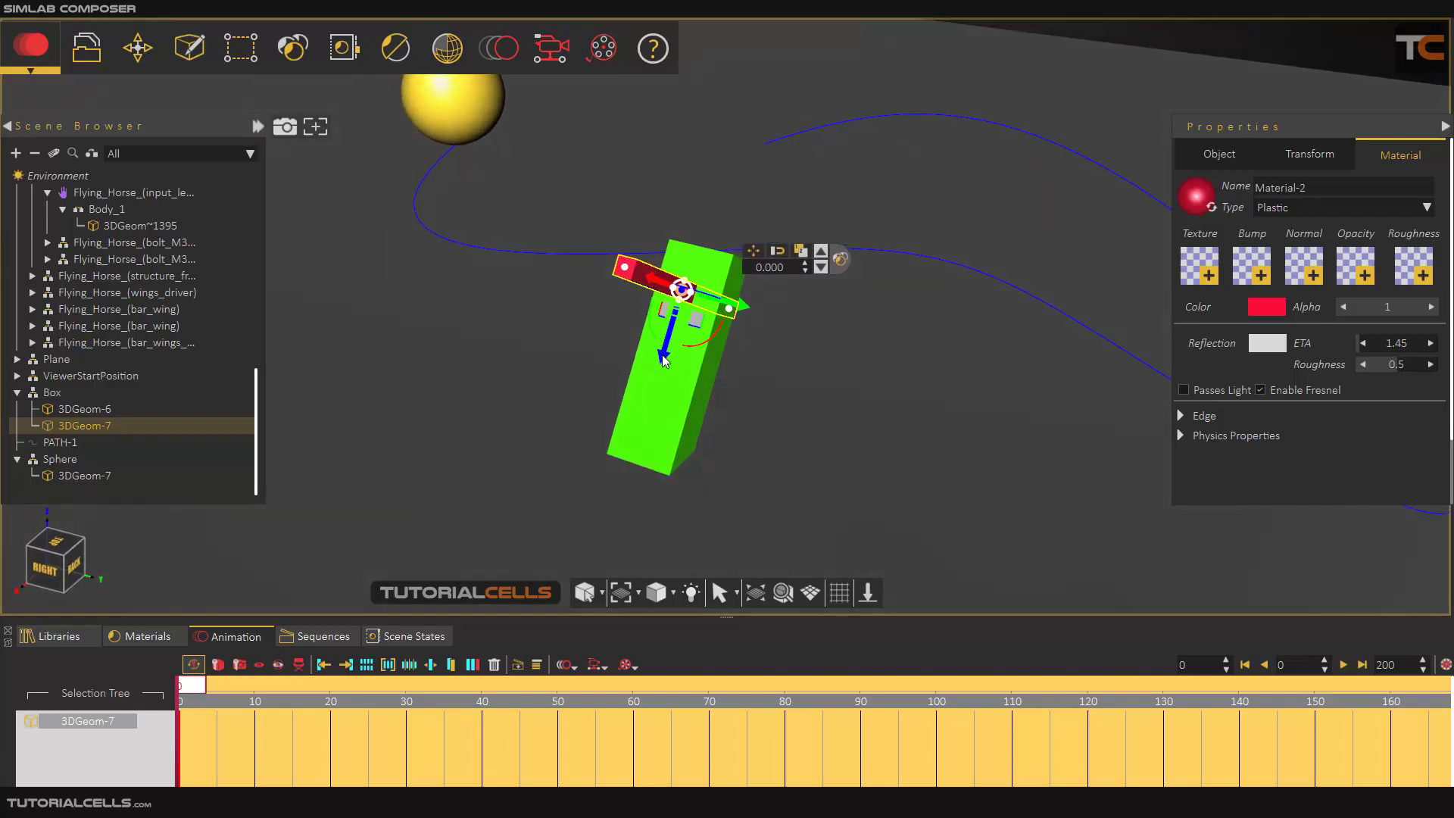
pyautogui.moveTo(663, 345)
pyautogui.mouseDown()
pyautogui.moveTo(618, 457)
pyautogui.moveTo(683, 332)
pyautogui.moveTo(684, 346)
pyautogui.mouseUp()
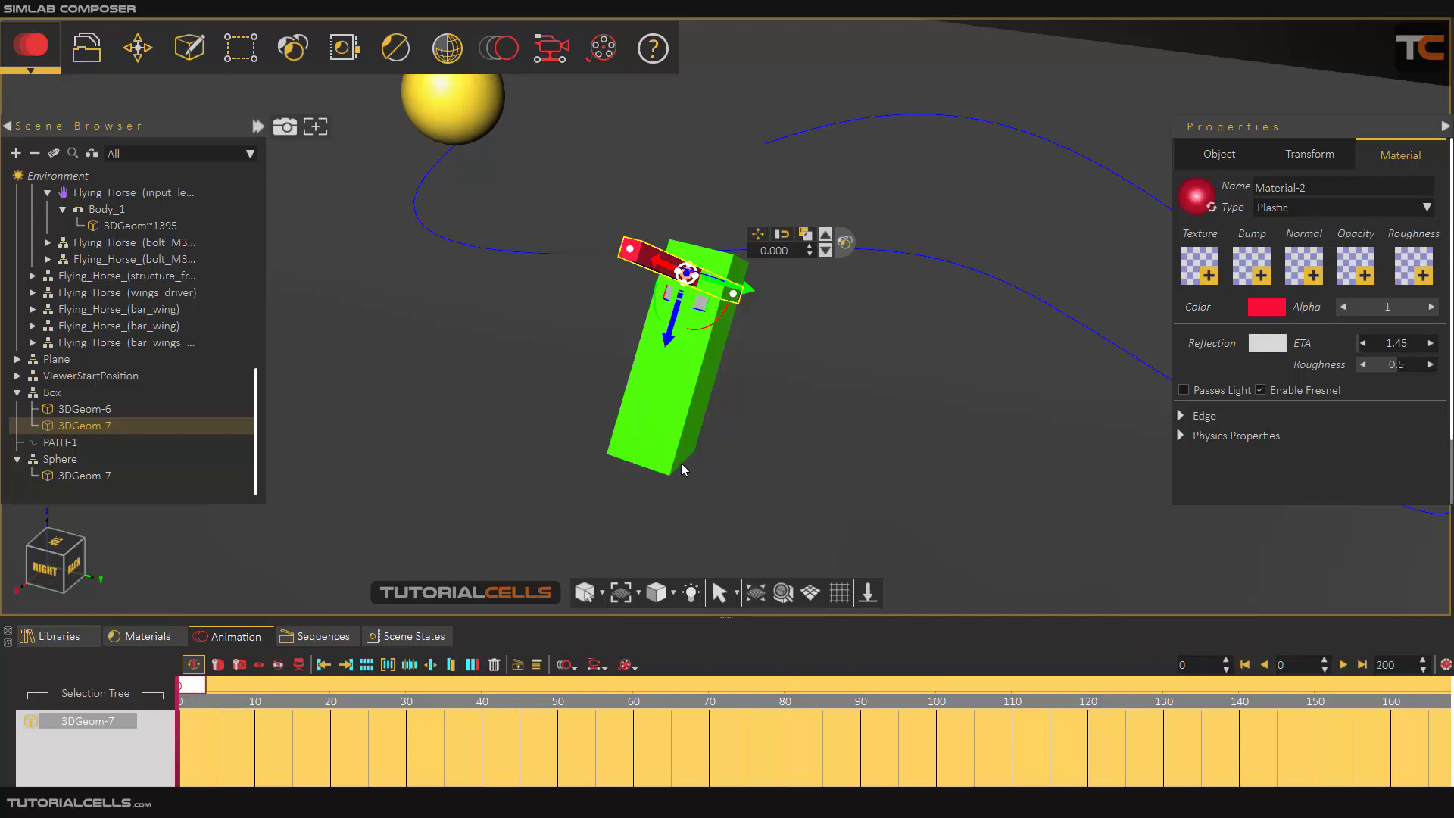
pyautogui.scroll(-3, 680, 461)
pyautogui.scroll(-1, 648, 435)
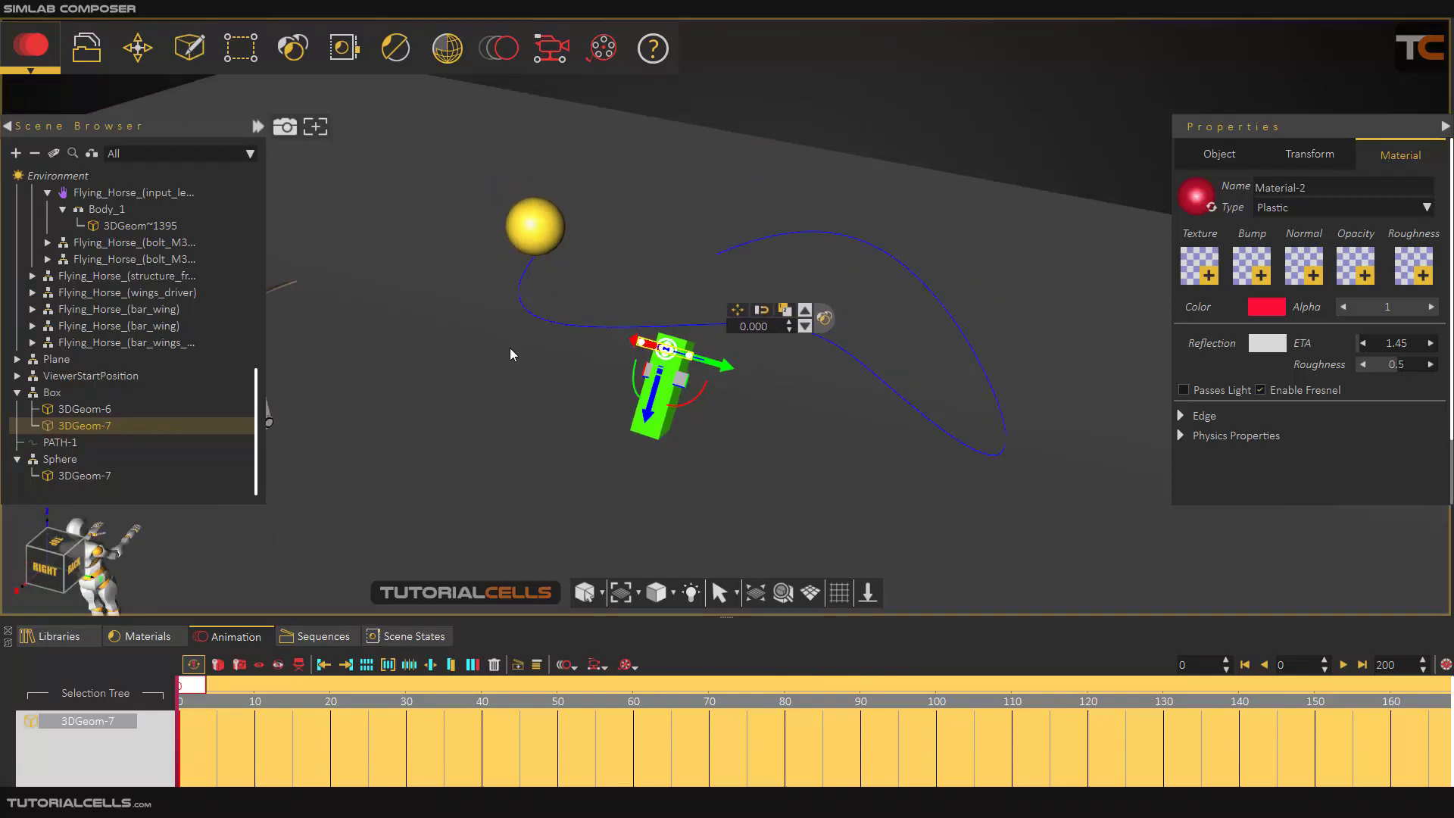
# Step: Animate the red crosspiece by moving it about -0.668 along the green bar to its lower end at frame 200
pyautogui.click(534, 232)
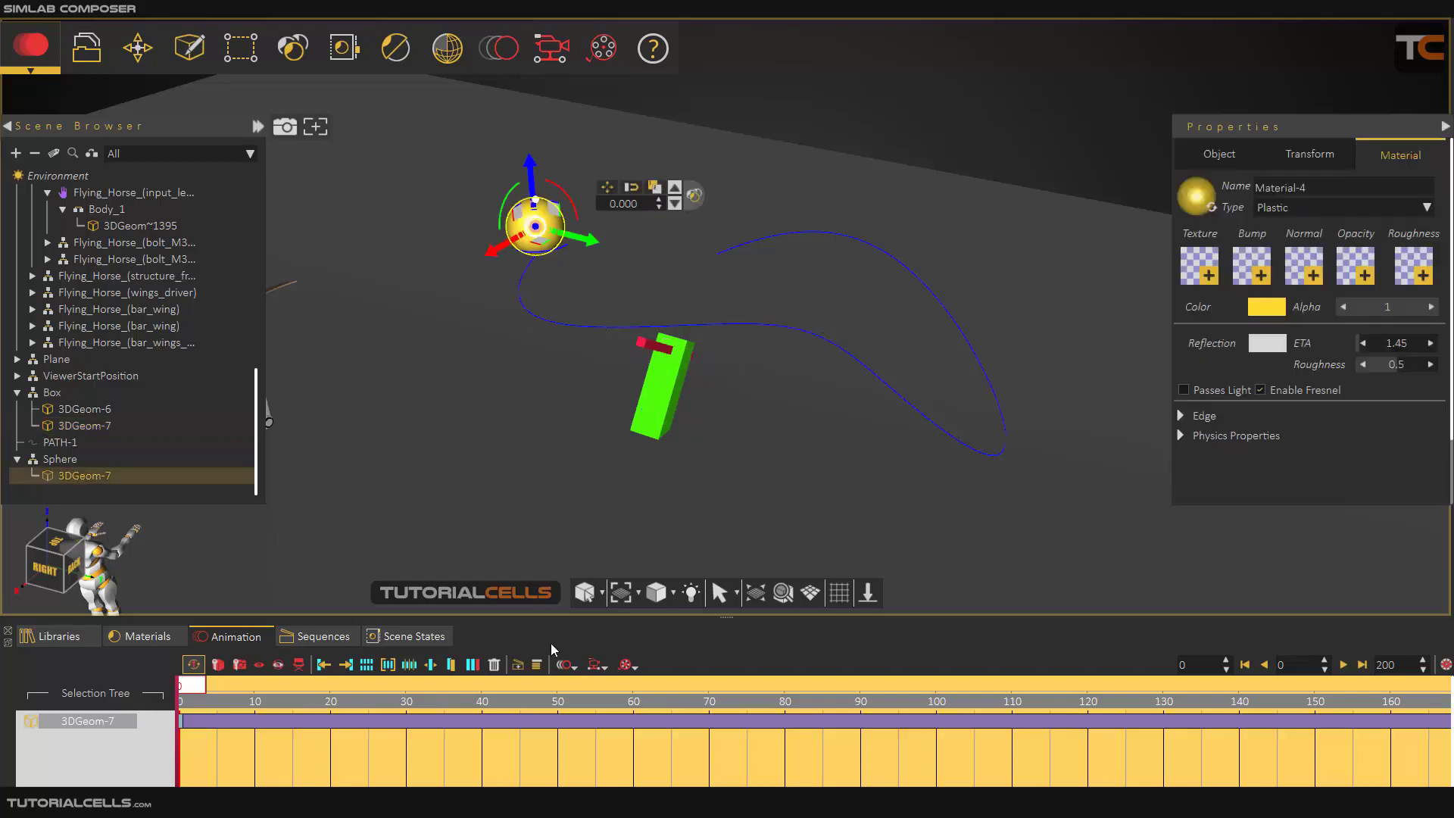
pyautogui.scroll(-3, 583, 741)
pyautogui.scroll(4, 583, 742)
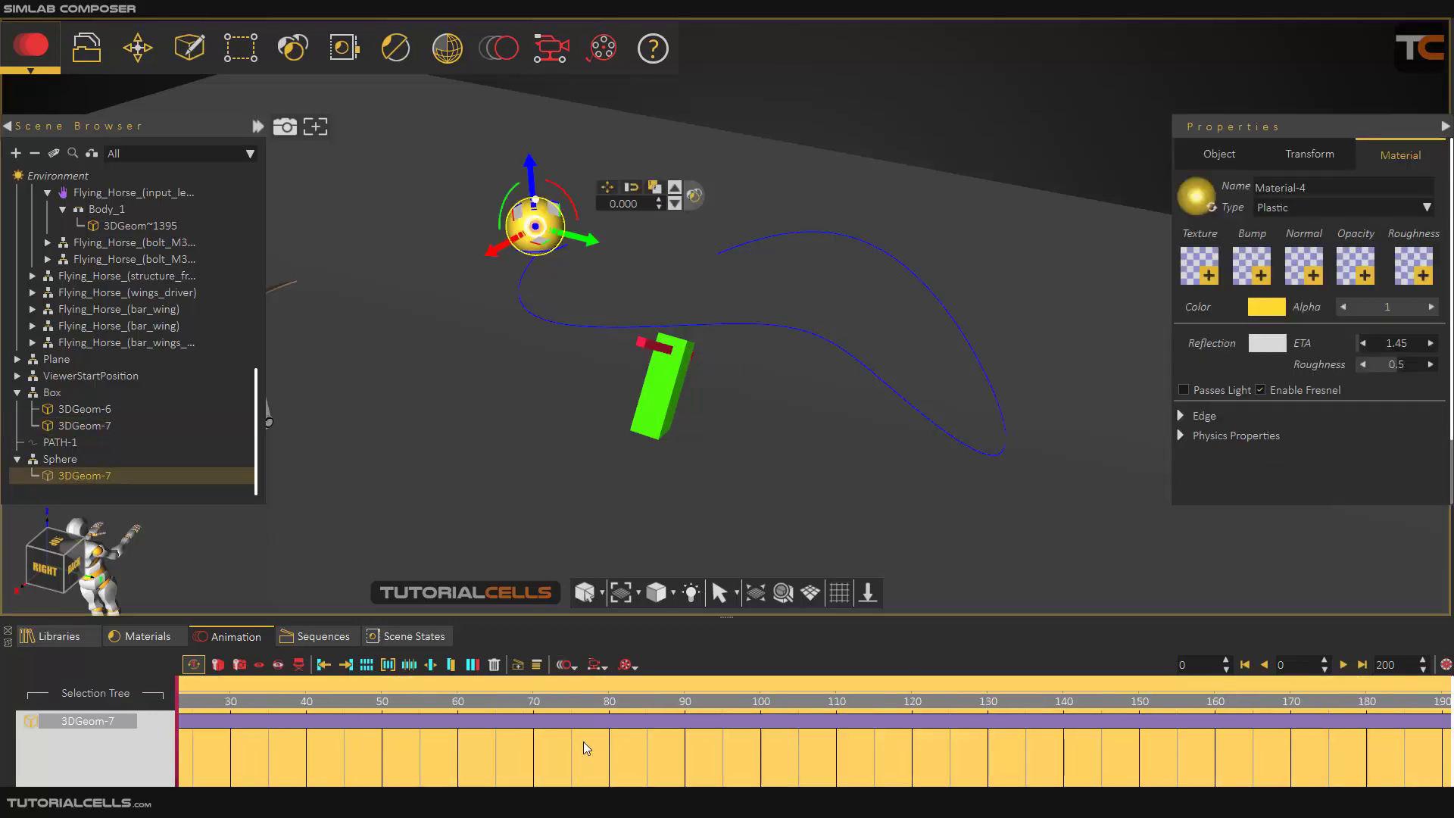
pyautogui.keyDown('ctrl'); pyautogui.scroll(-3, 583, 742); pyautogui.keyUp('ctrl')
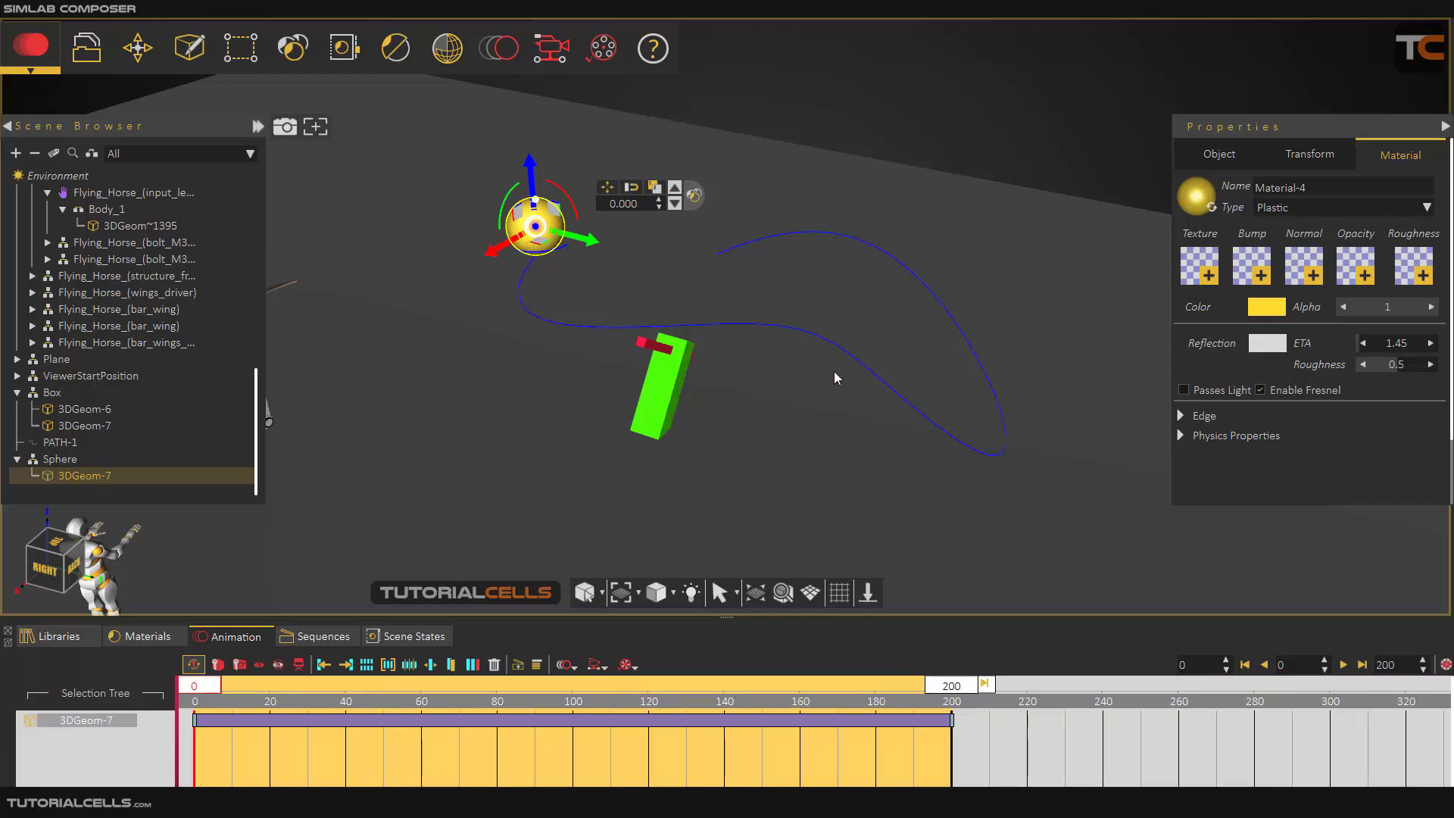
pyautogui.click(666, 357)
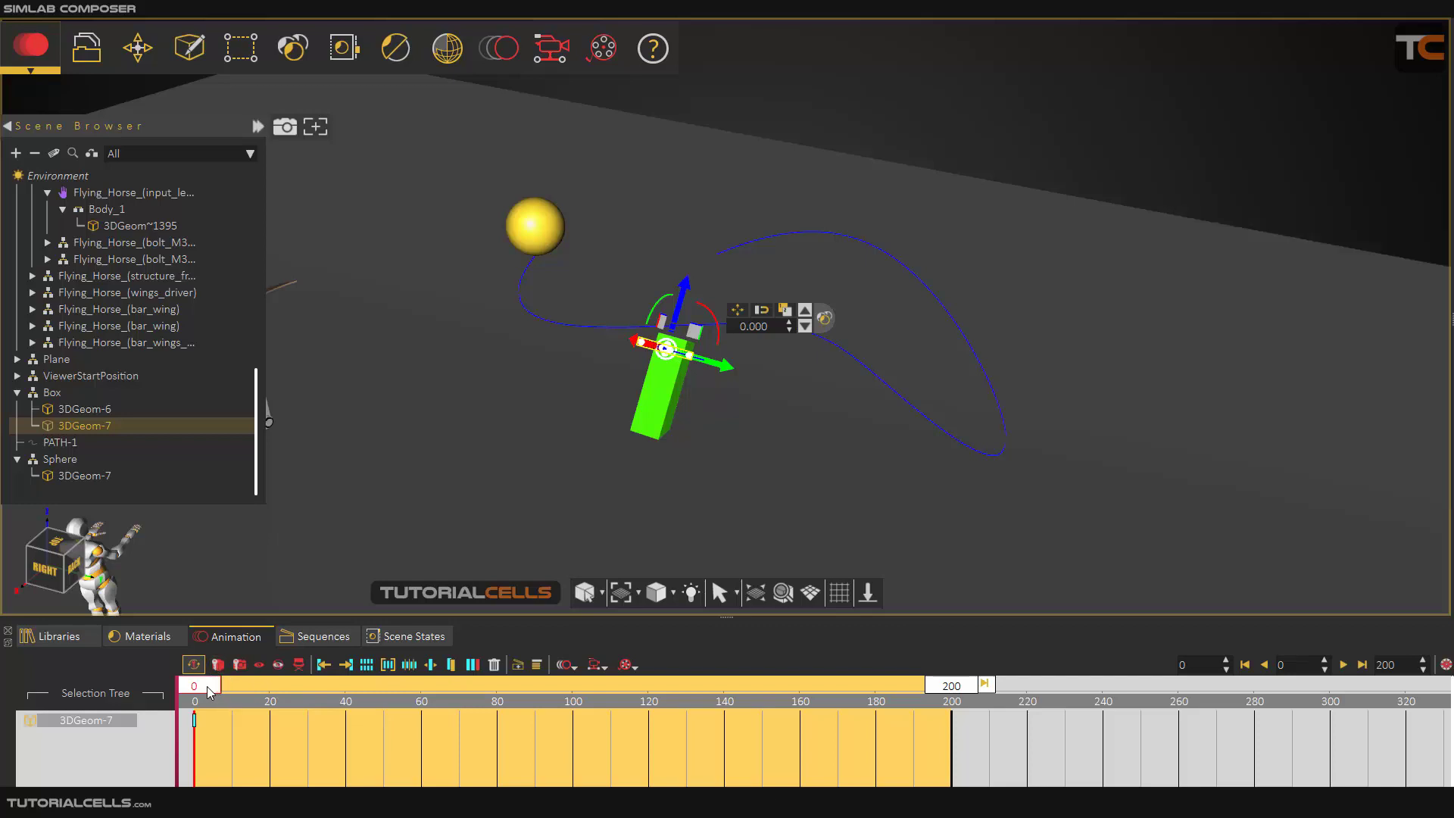
pyautogui.moveTo(209, 691); pyautogui.dragTo(953, 683)
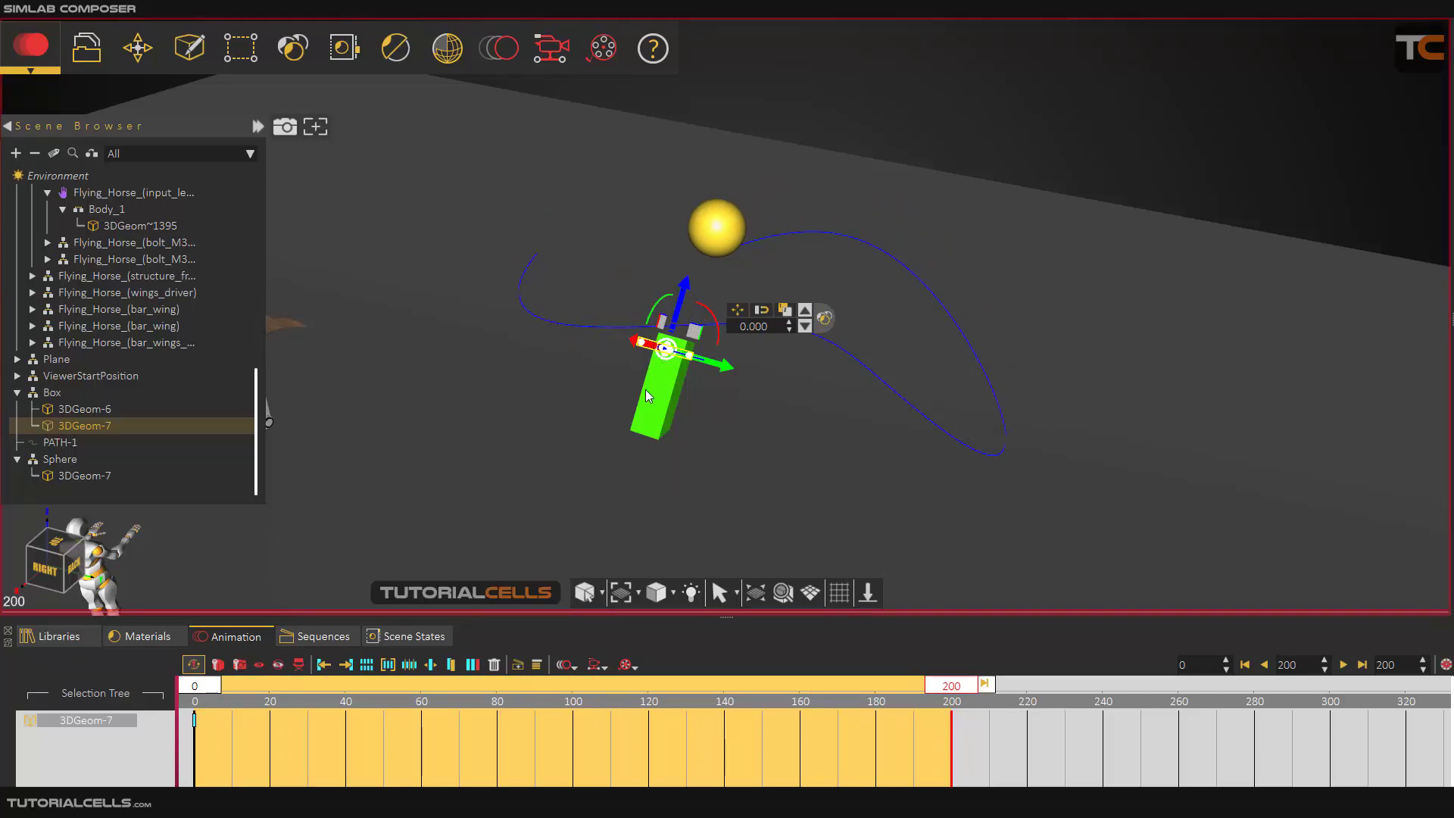
pyautogui.moveTo(683, 294); pyautogui.dragTo(663, 357)
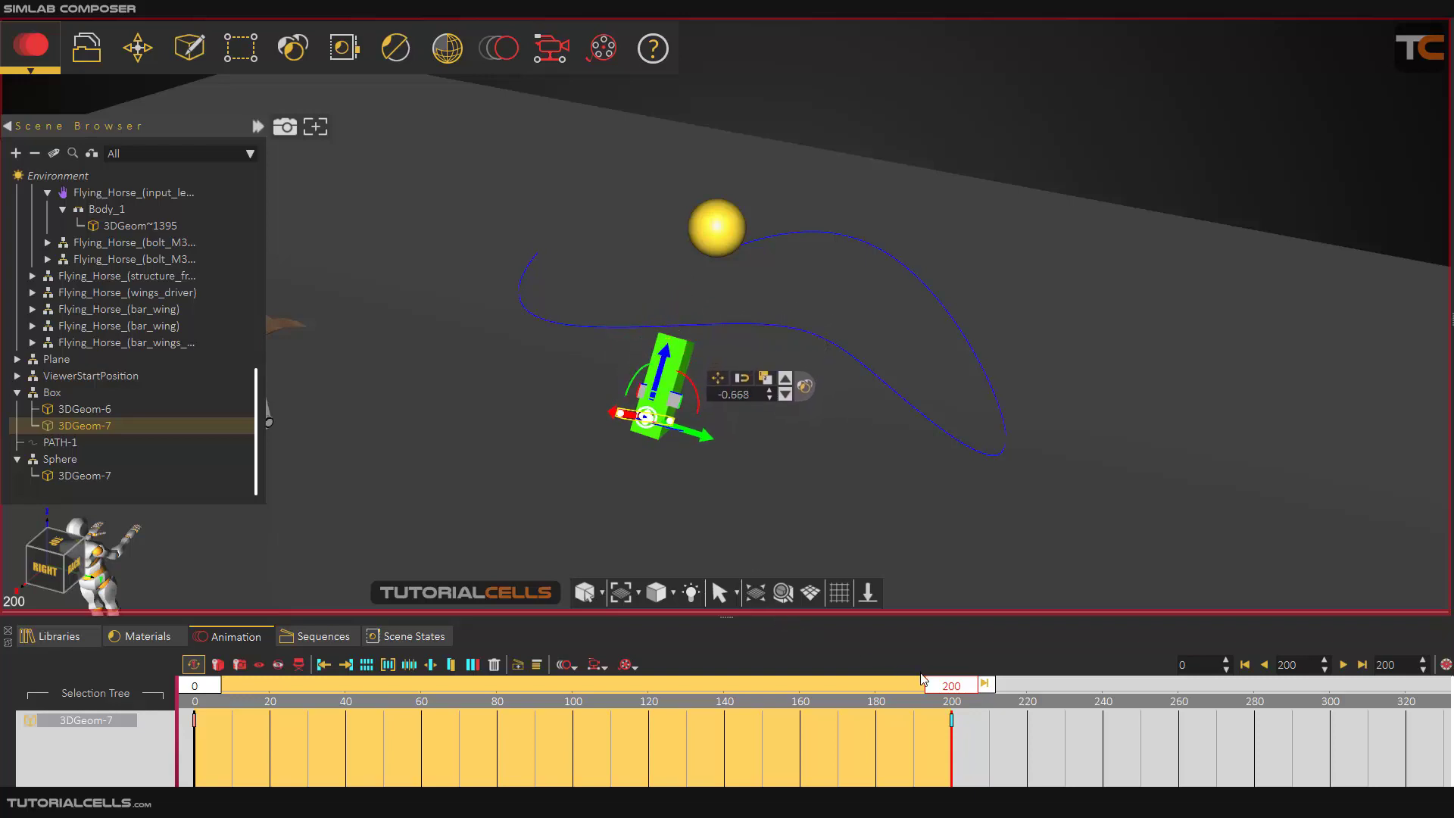
# Step: Scrub the timeline back to frame 55 to preview the crosspiece and sphere moving together, and select the green bar
pyautogui.moveTo(943, 689); pyautogui.dragTo(491, 689)
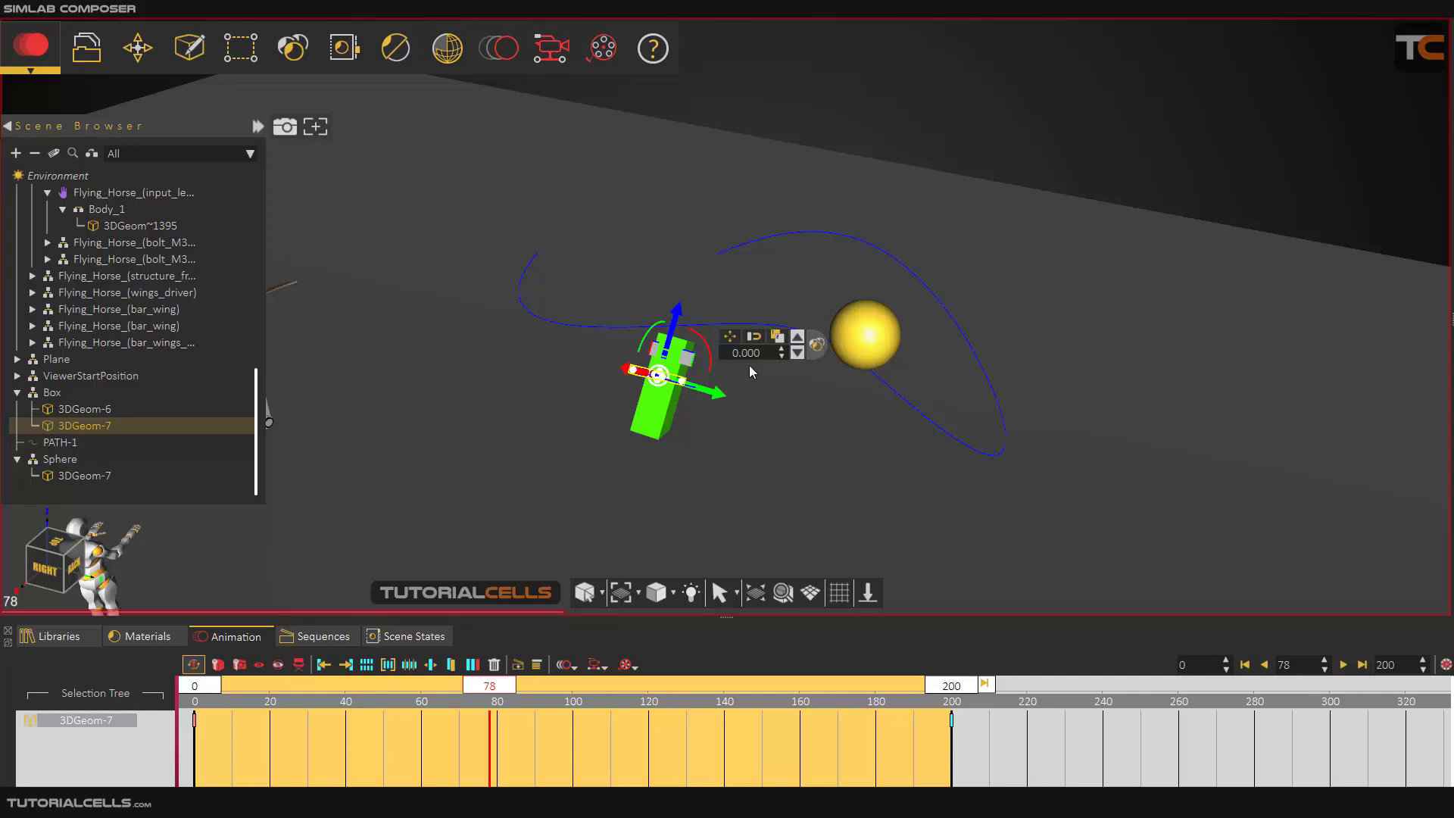
pyautogui.moveTo(496, 691); pyautogui.dragTo(418, 691)
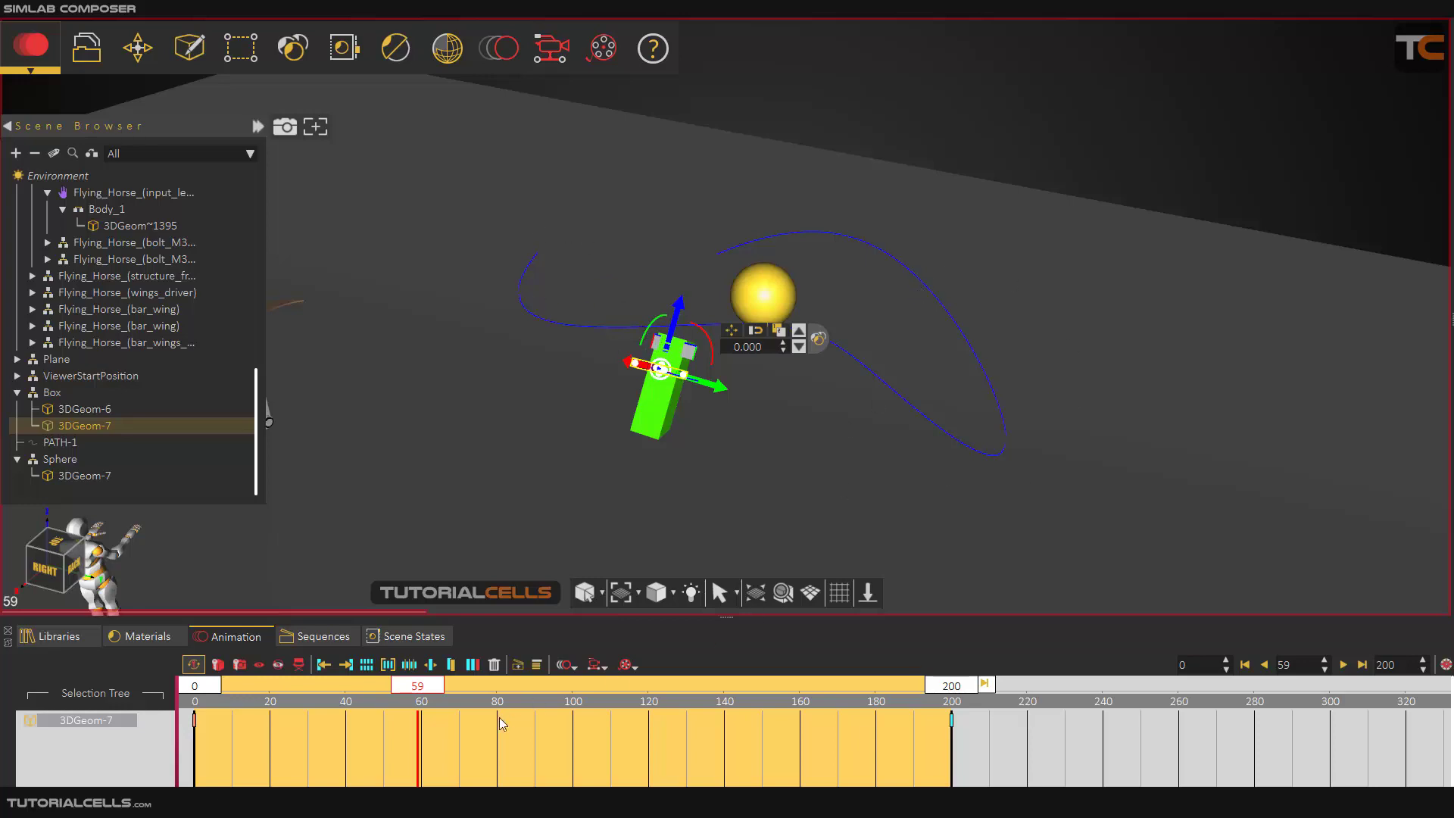
pyautogui.moveTo(429, 690)
pyautogui.mouseDown()
pyautogui.moveTo(969, 672)
pyautogui.moveTo(407, 665)
pyautogui.mouseUp()
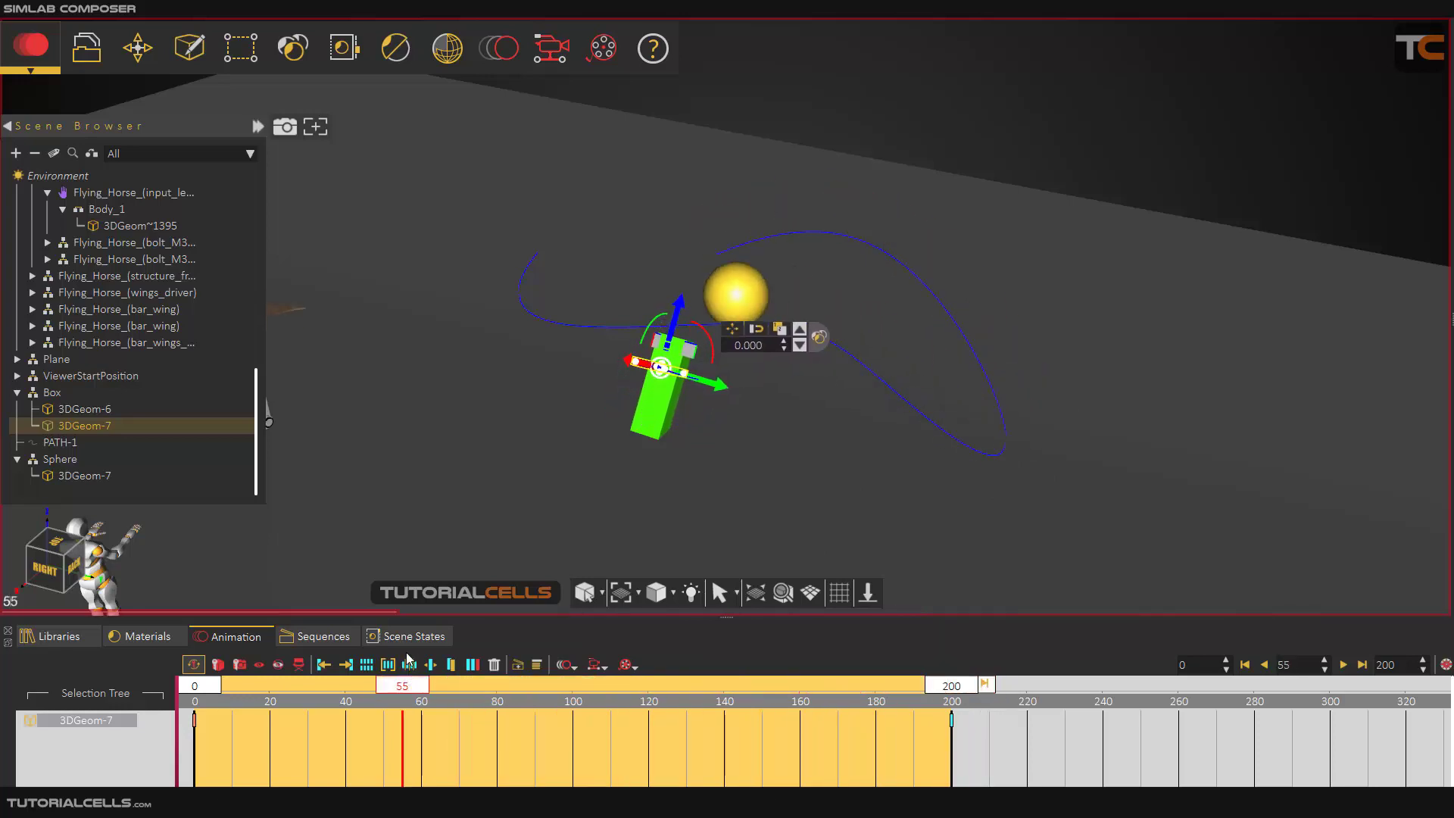
pyautogui.doubleClick(648, 371)
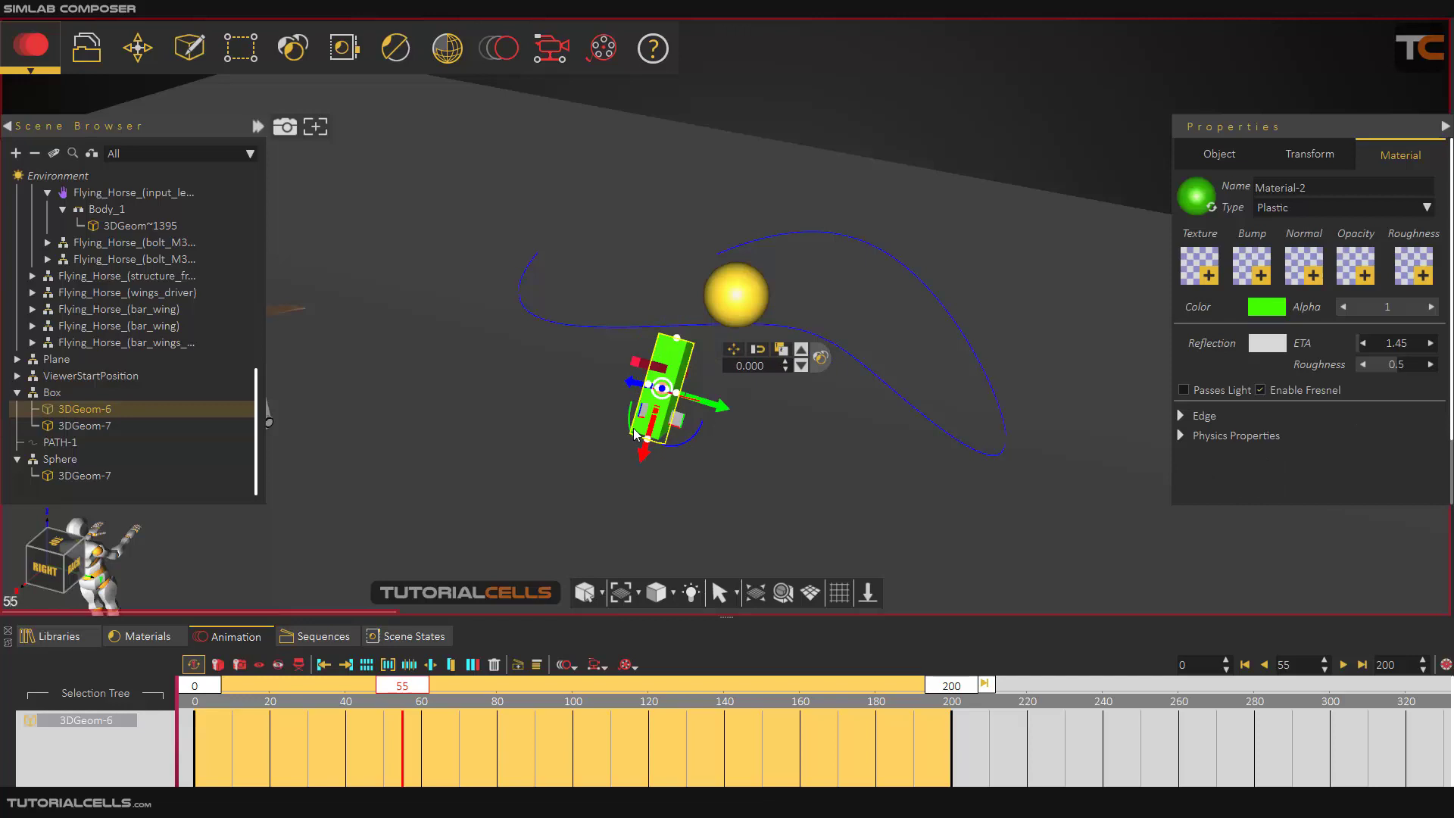
# Step: Inspect the red crosspiece's keyframes on the timeline, return the timeline to frame 0, and clear the selection
pyautogui.doubleClick(647, 363)
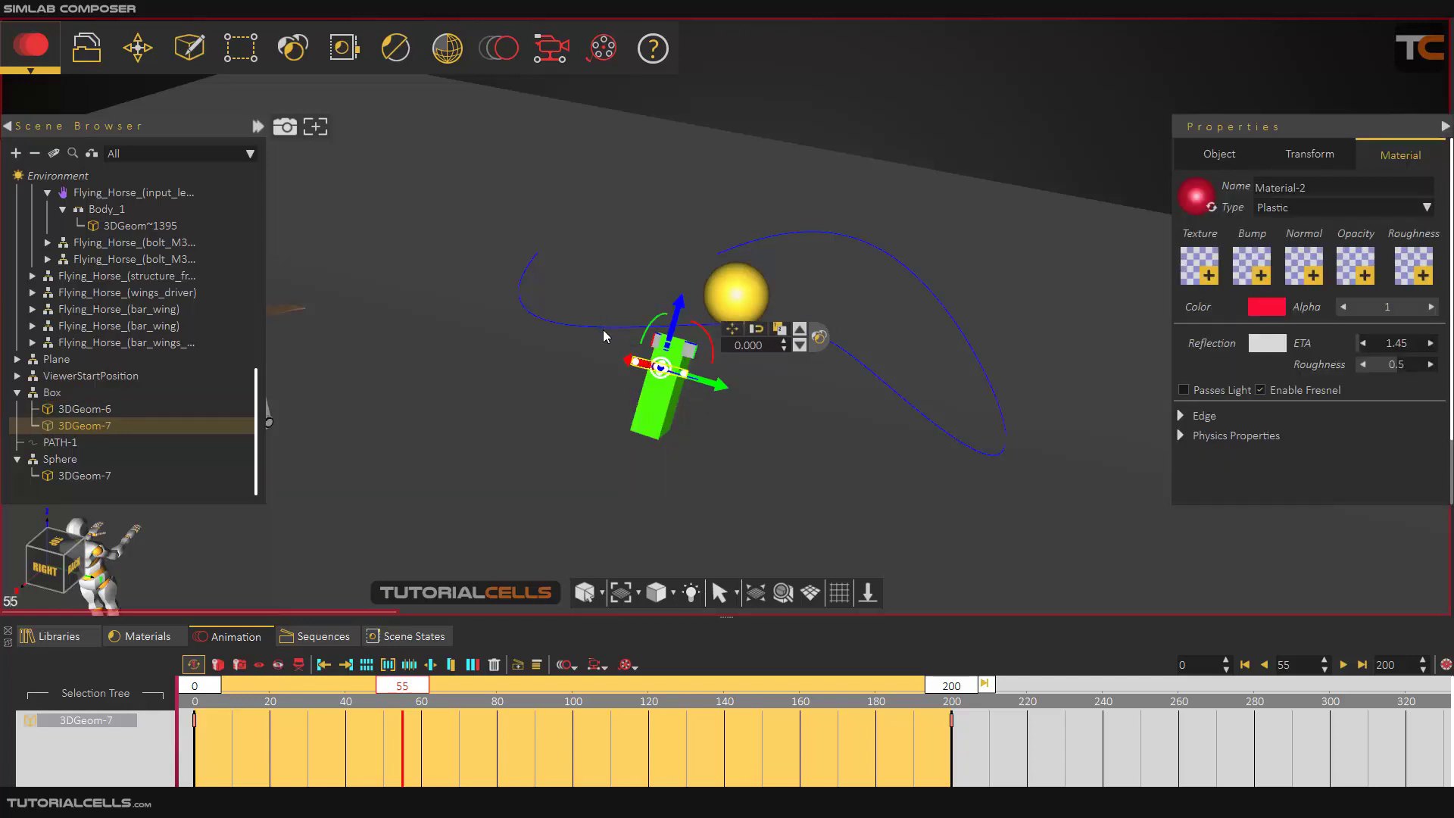
pyautogui.moveTo(592, 344)
pyautogui.mouseDown()
pyautogui.moveTo(617, 334)
pyautogui.moveTo(597, 347)
pyautogui.moveTo(592, 330)
pyautogui.mouseUp()
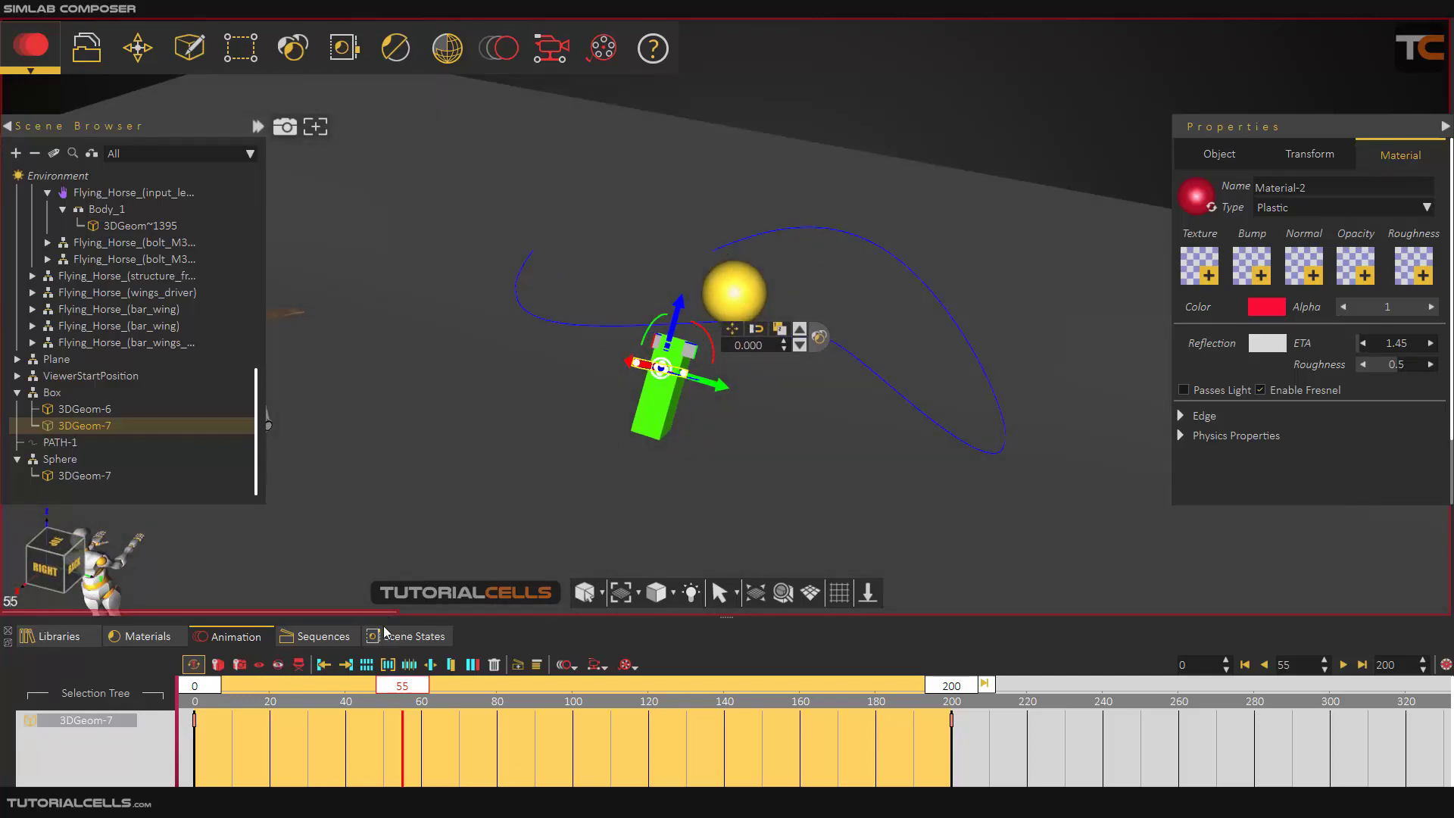
pyautogui.moveTo(457, 683); pyautogui.dragTo(150, 659)
pyautogui.click(804, 110)
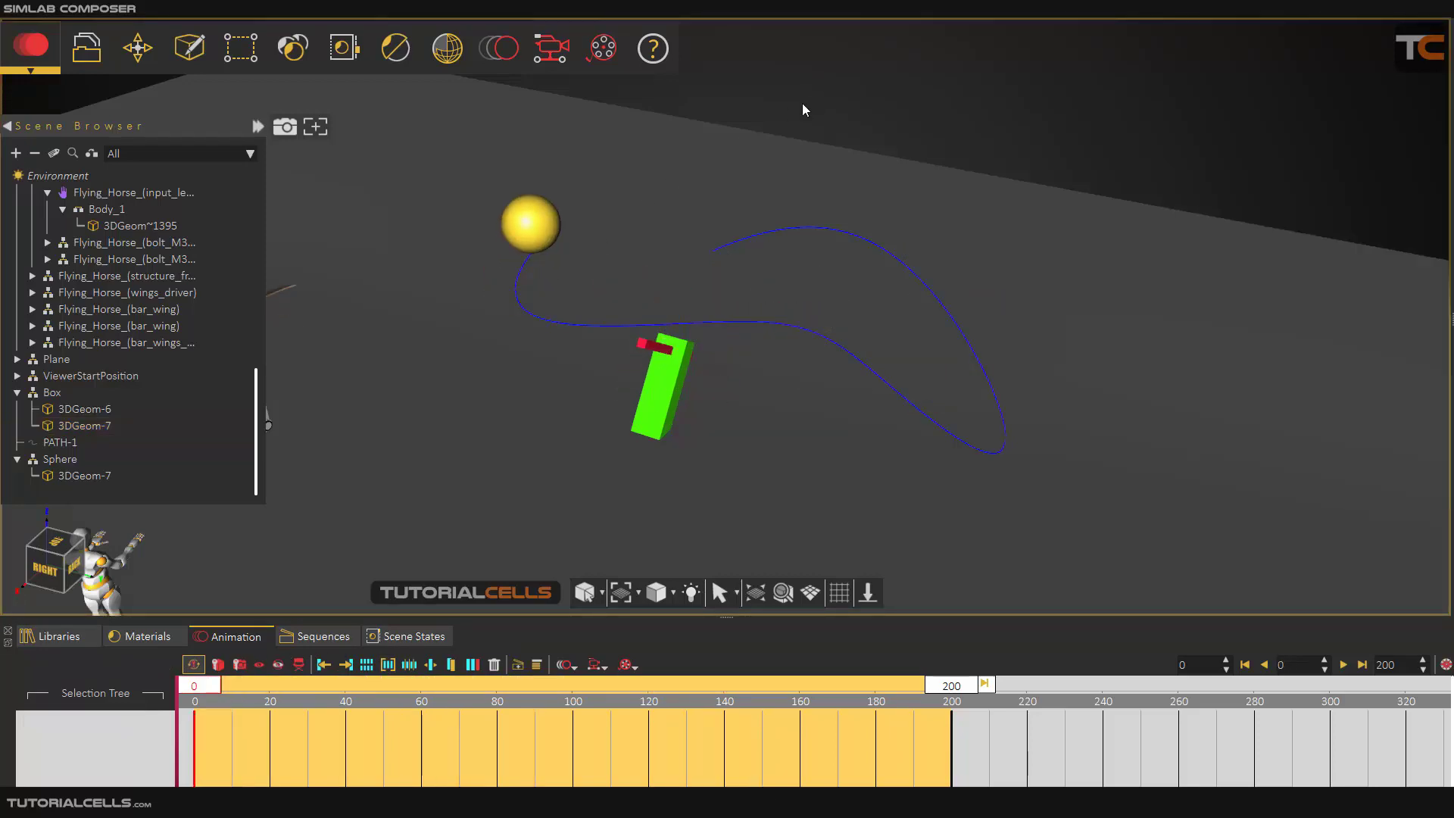
# Step: Create an animation sequence named ccc from all keyframes of the red crosspiece and the sphere
pyautogui.click(656, 345)
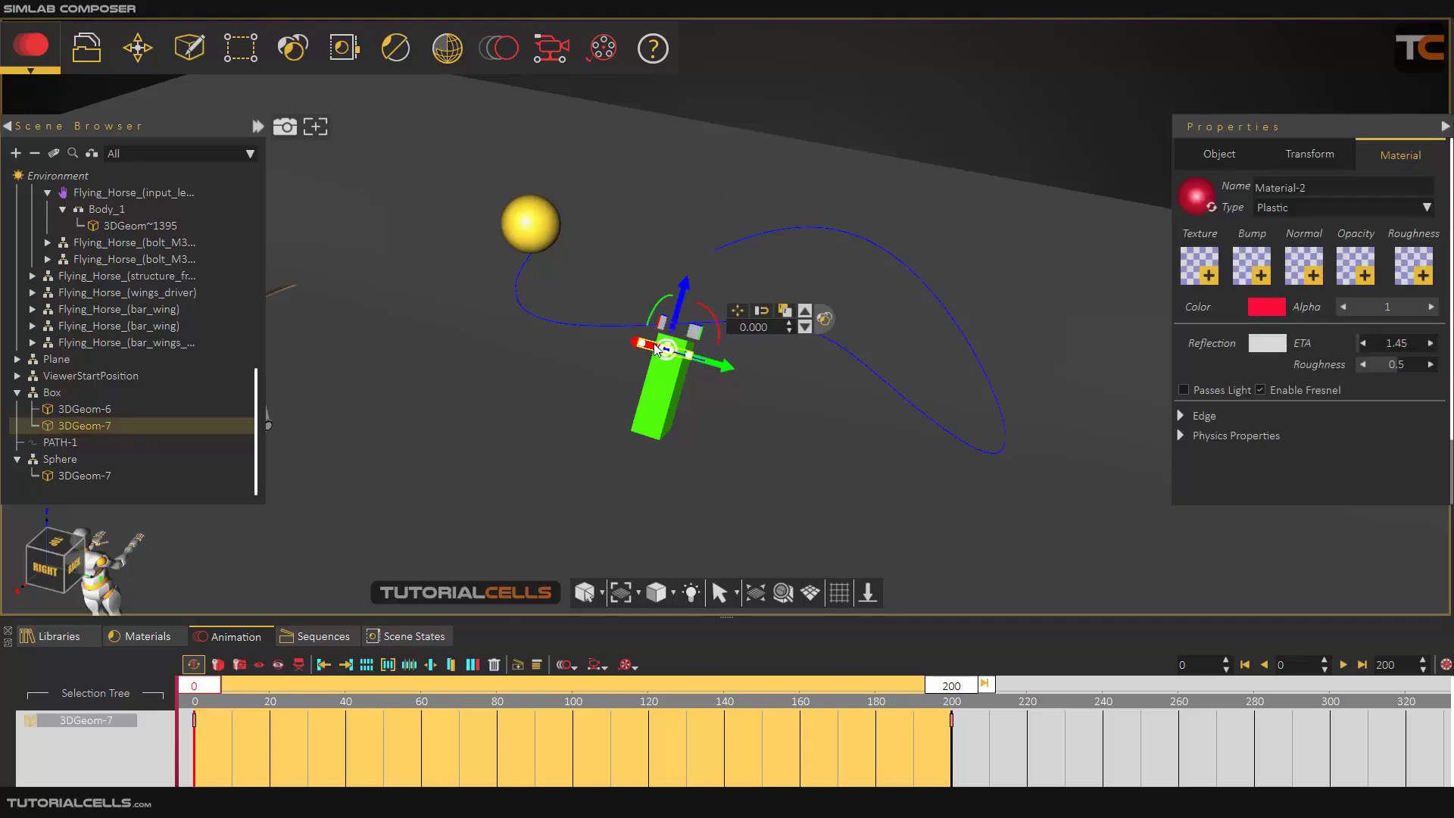
pyautogui.moveTo(218, 684); pyautogui.dragTo(176, 659)
pyautogui.keyDown('ctrl'); pyautogui.click(517, 226); pyautogui.keyUp('ctrl')
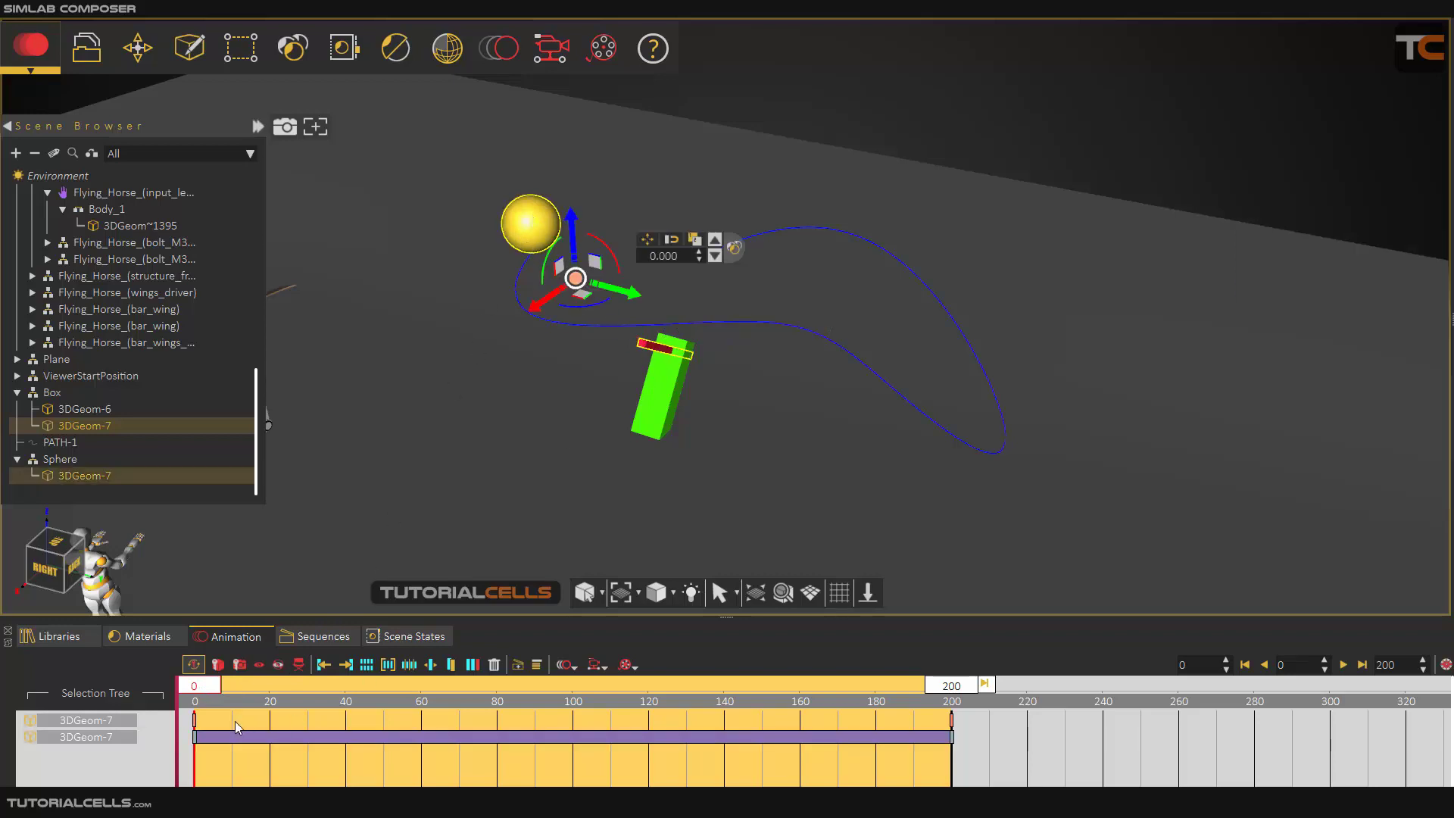
pyautogui.click(207, 689)
pyautogui.click(367, 664)
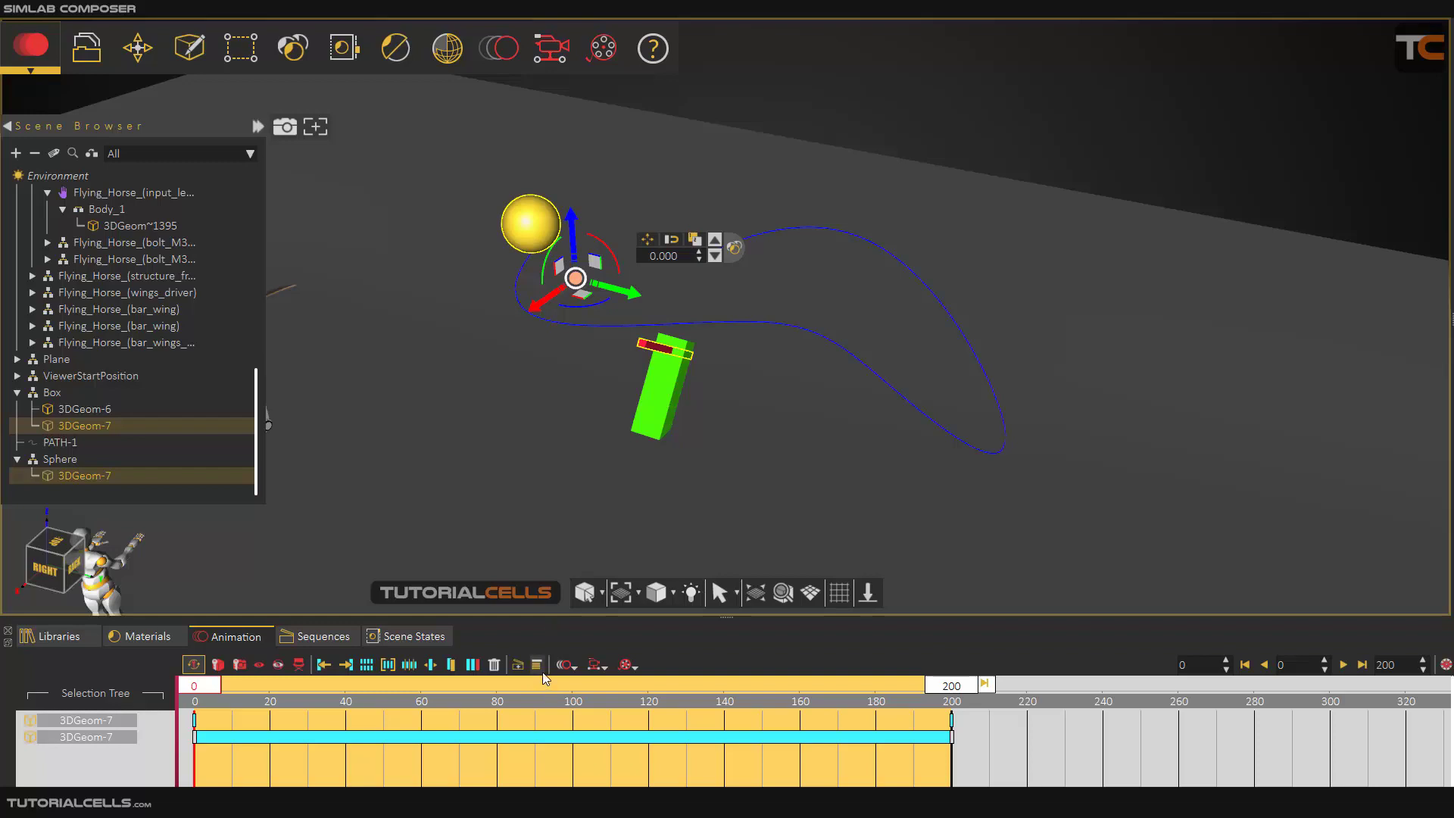
pyautogui.click(519, 664)
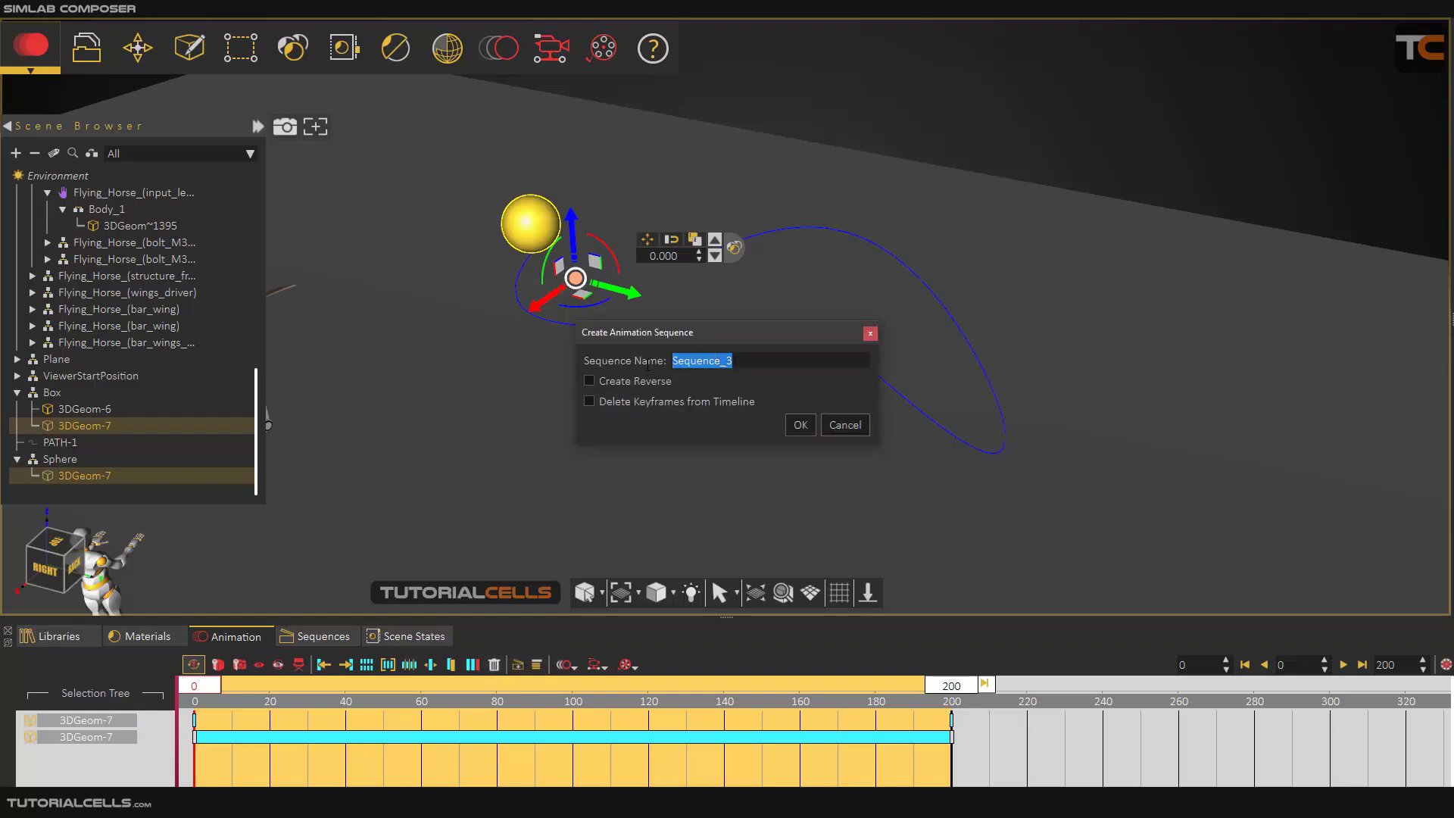
pyautogui.write('ccc')
pyautogui.click(800, 425)
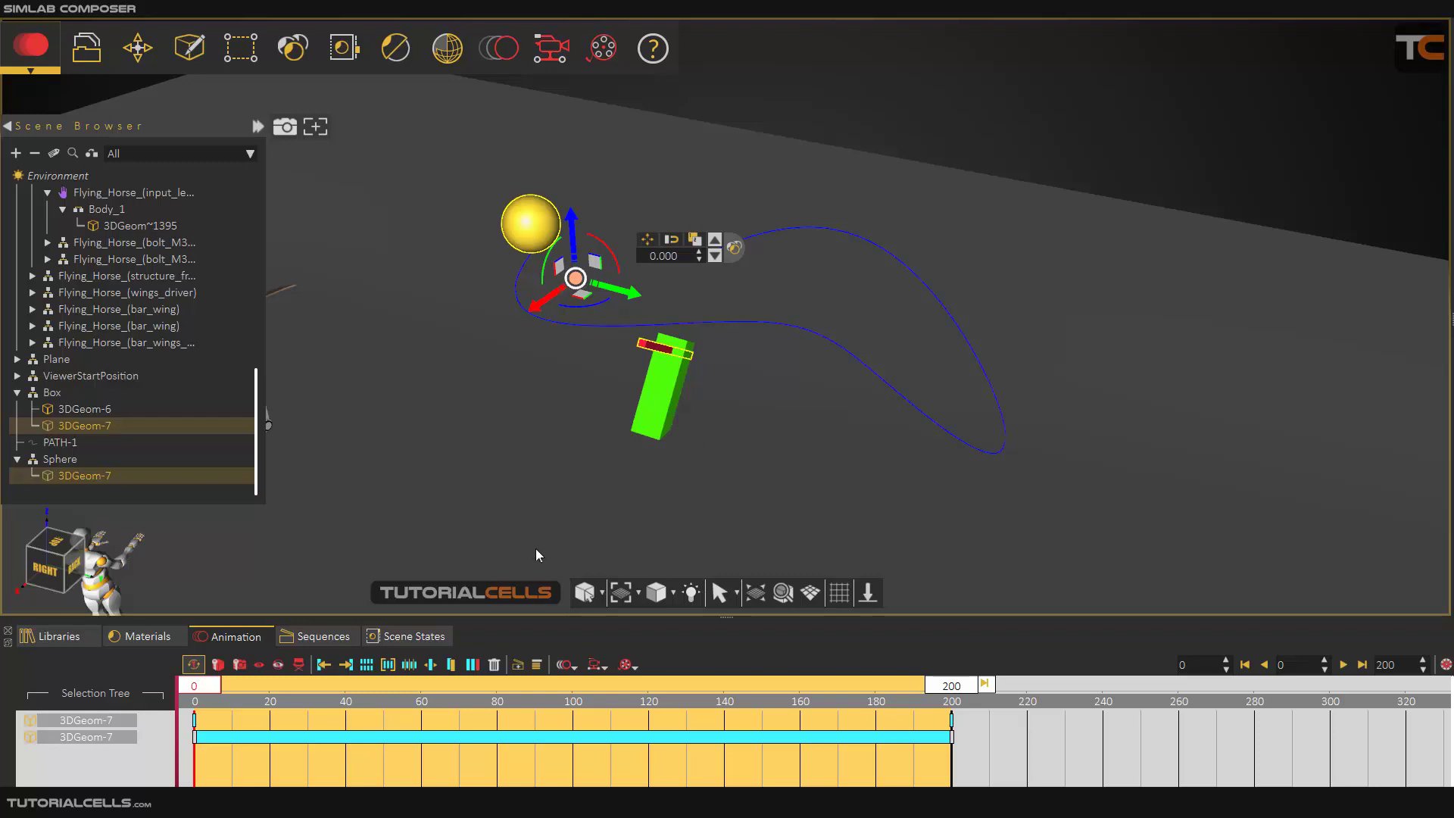
# Step: Play the ccc sequence to preview the crosspiece and sphere moving together, and check the crosspiece
pyautogui.click(332, 638)
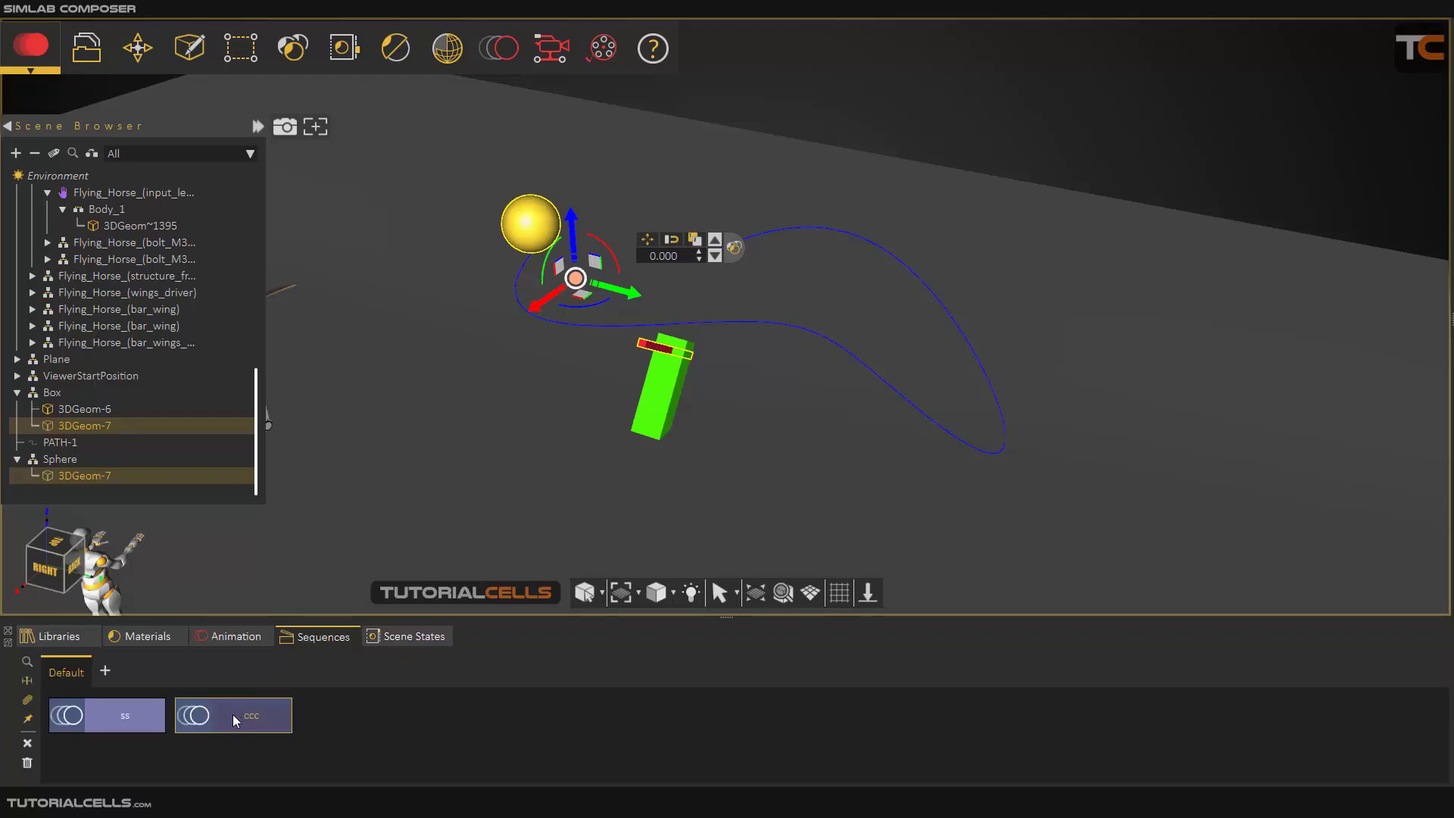
pyautogui.click(194, 723)
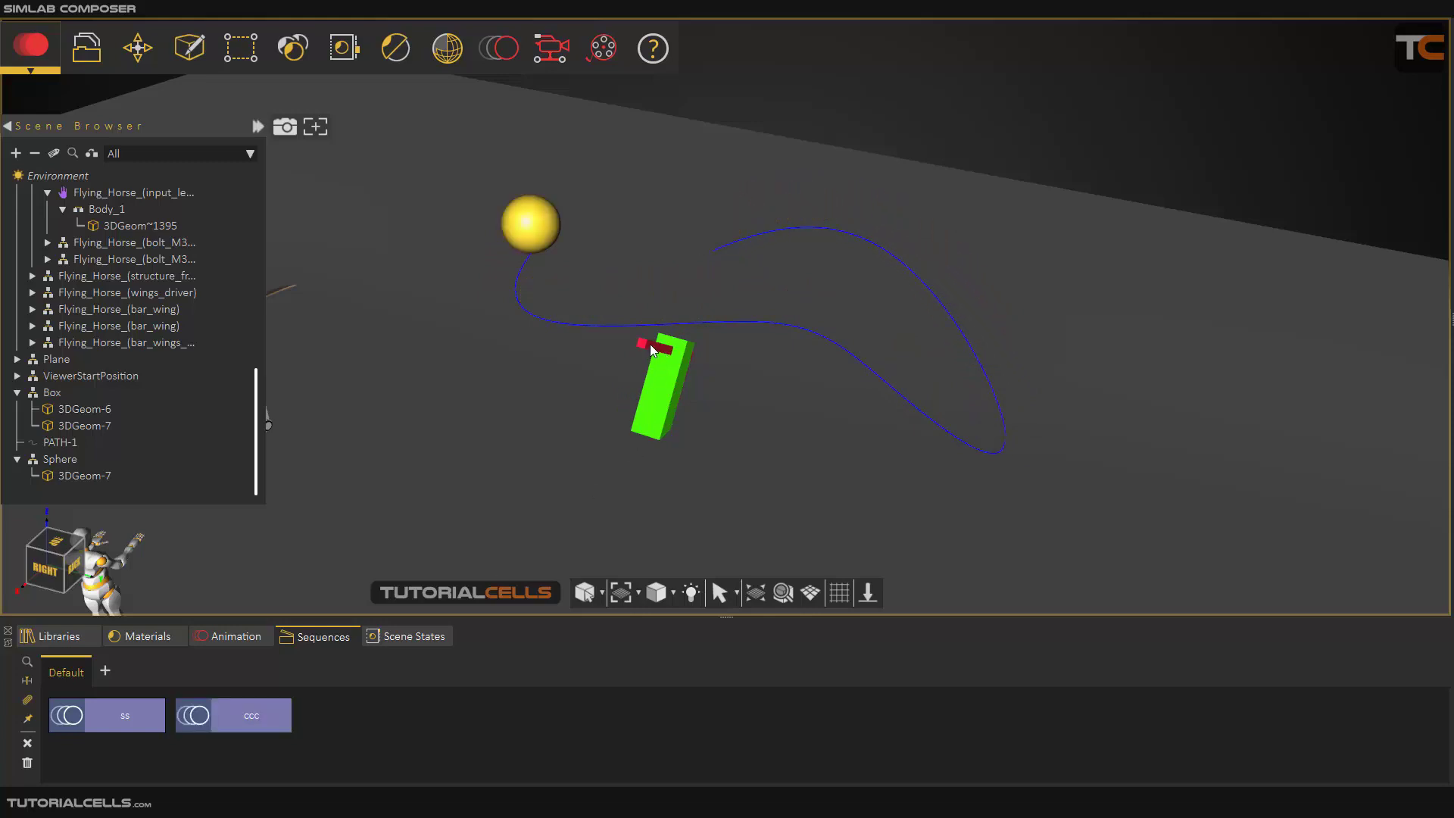
pyautogui.click(650, 349)
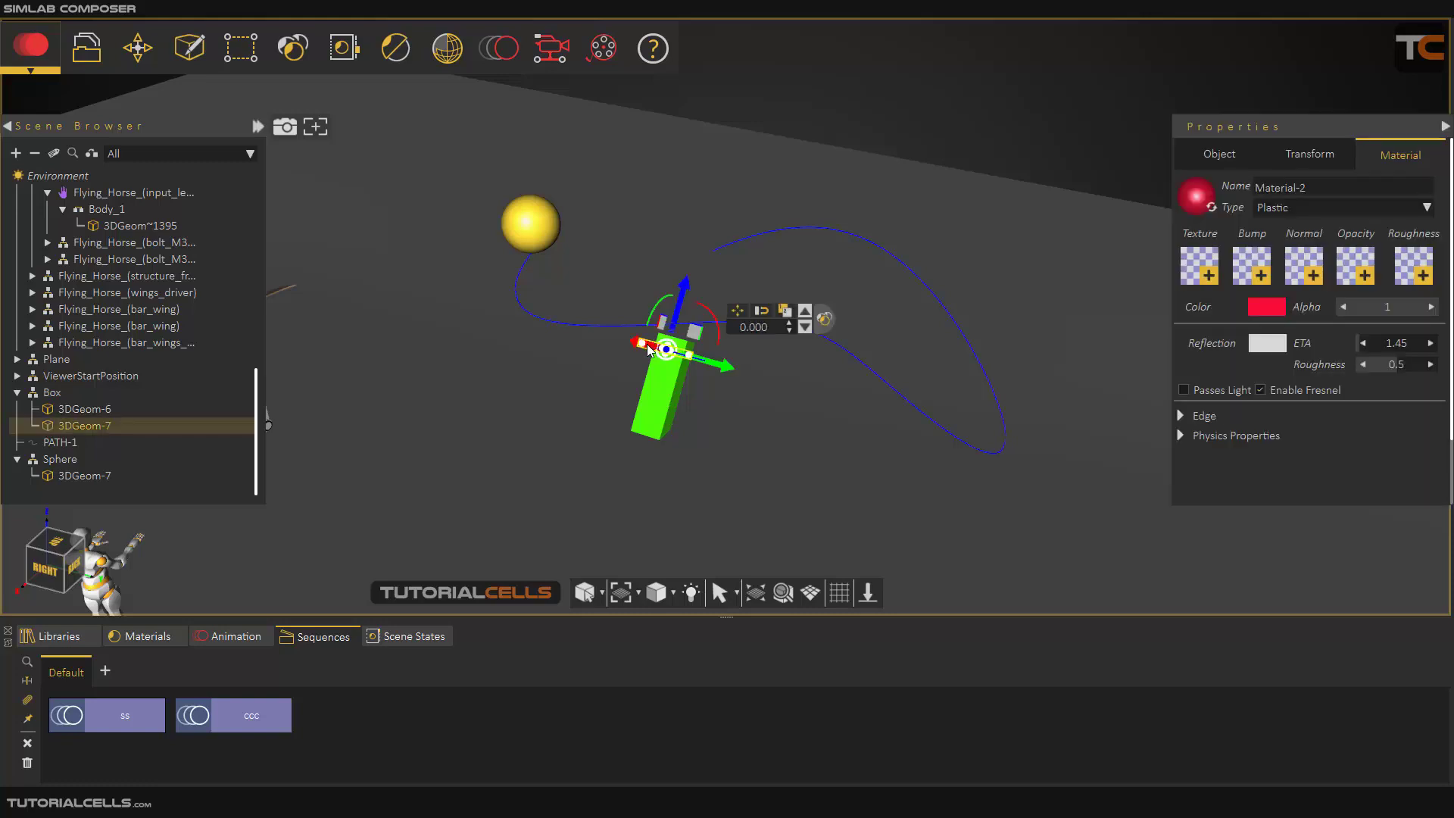
pyautogui.click(764, 131)
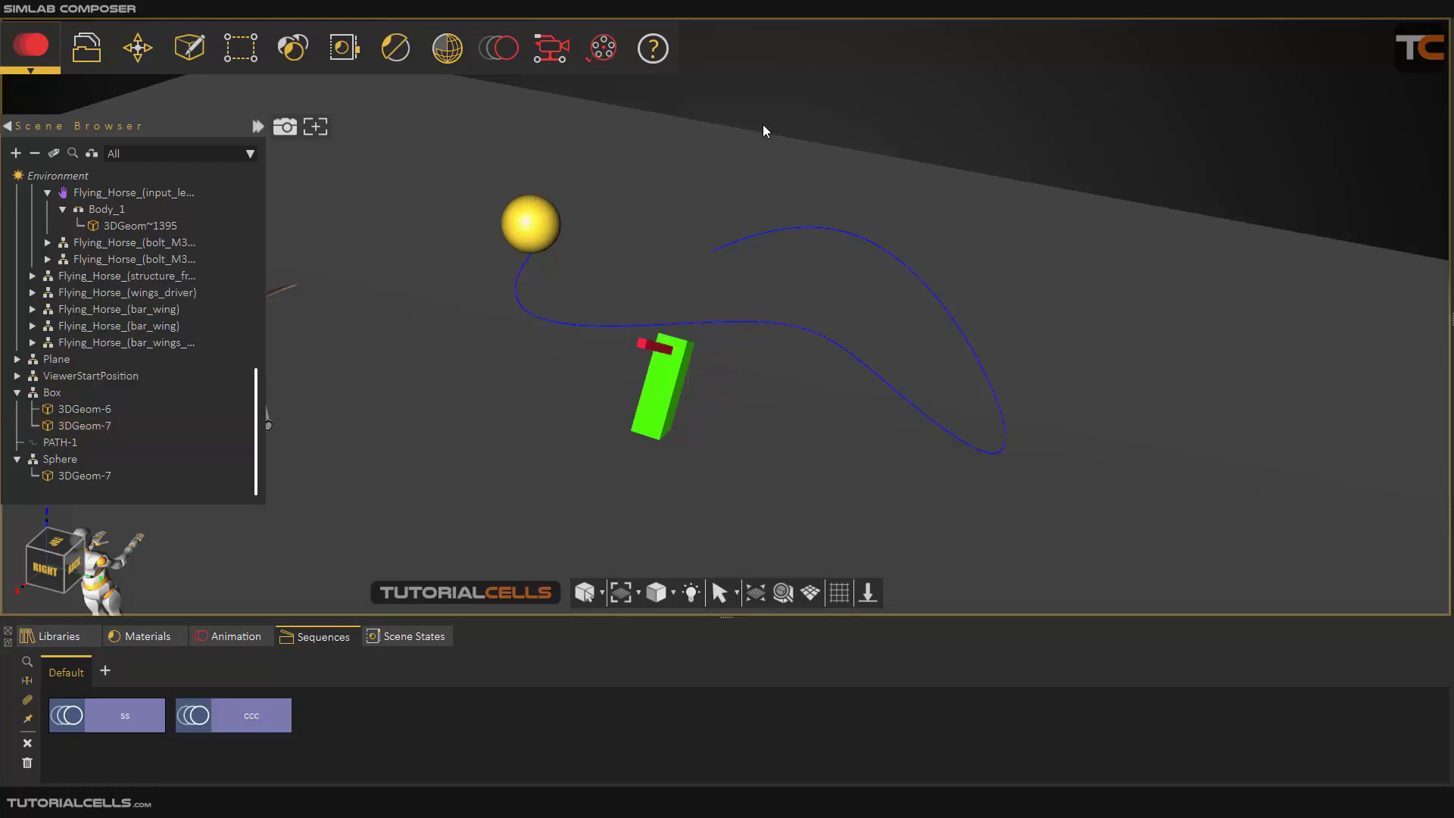
# Step: Play the ss sequence and inspect the flying horse's moving parts, clearing the selection at the end
pyautogui.scroll(-3, 652, 285)
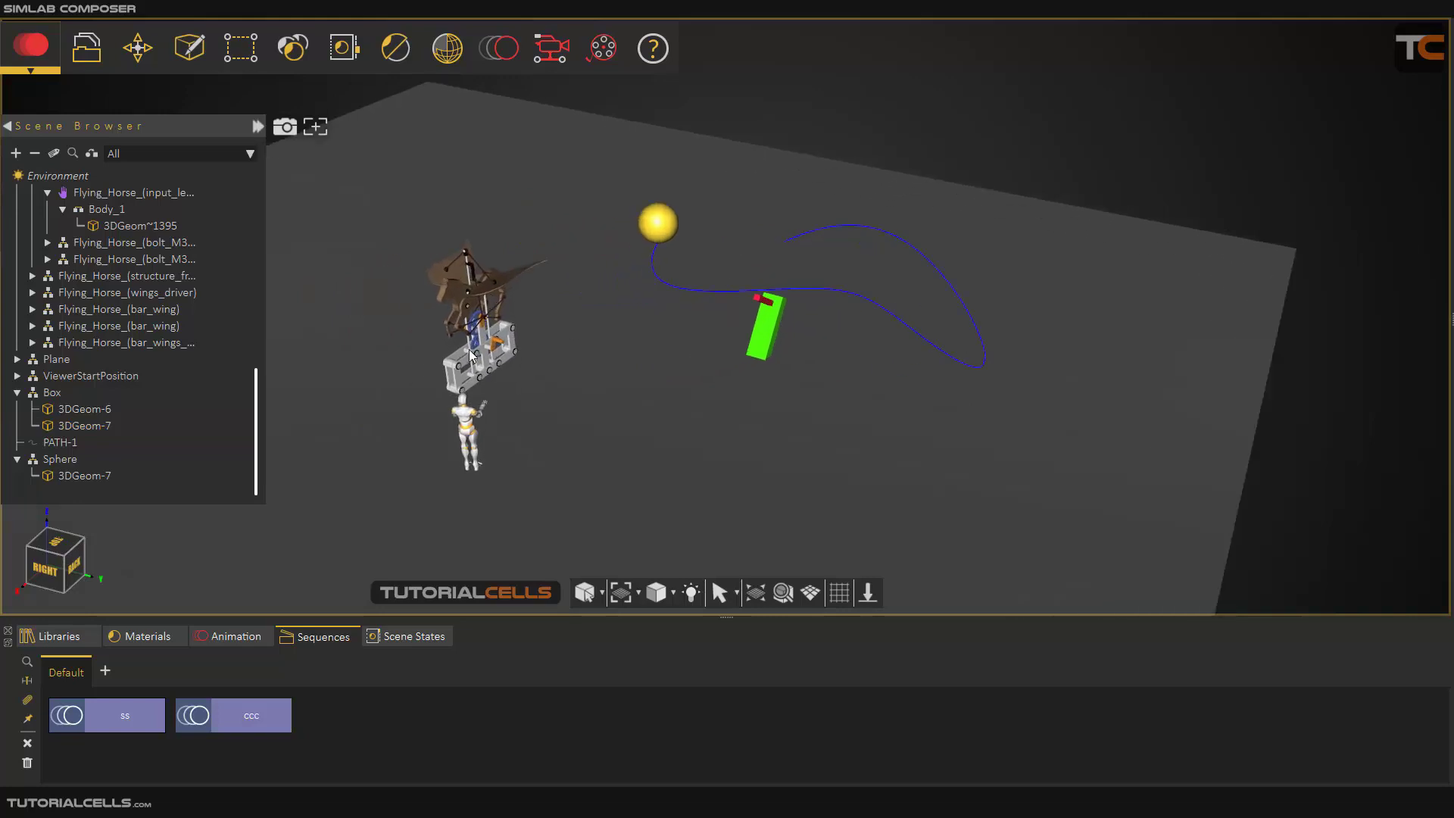
pyautogui.scroll(2, 469, 354)
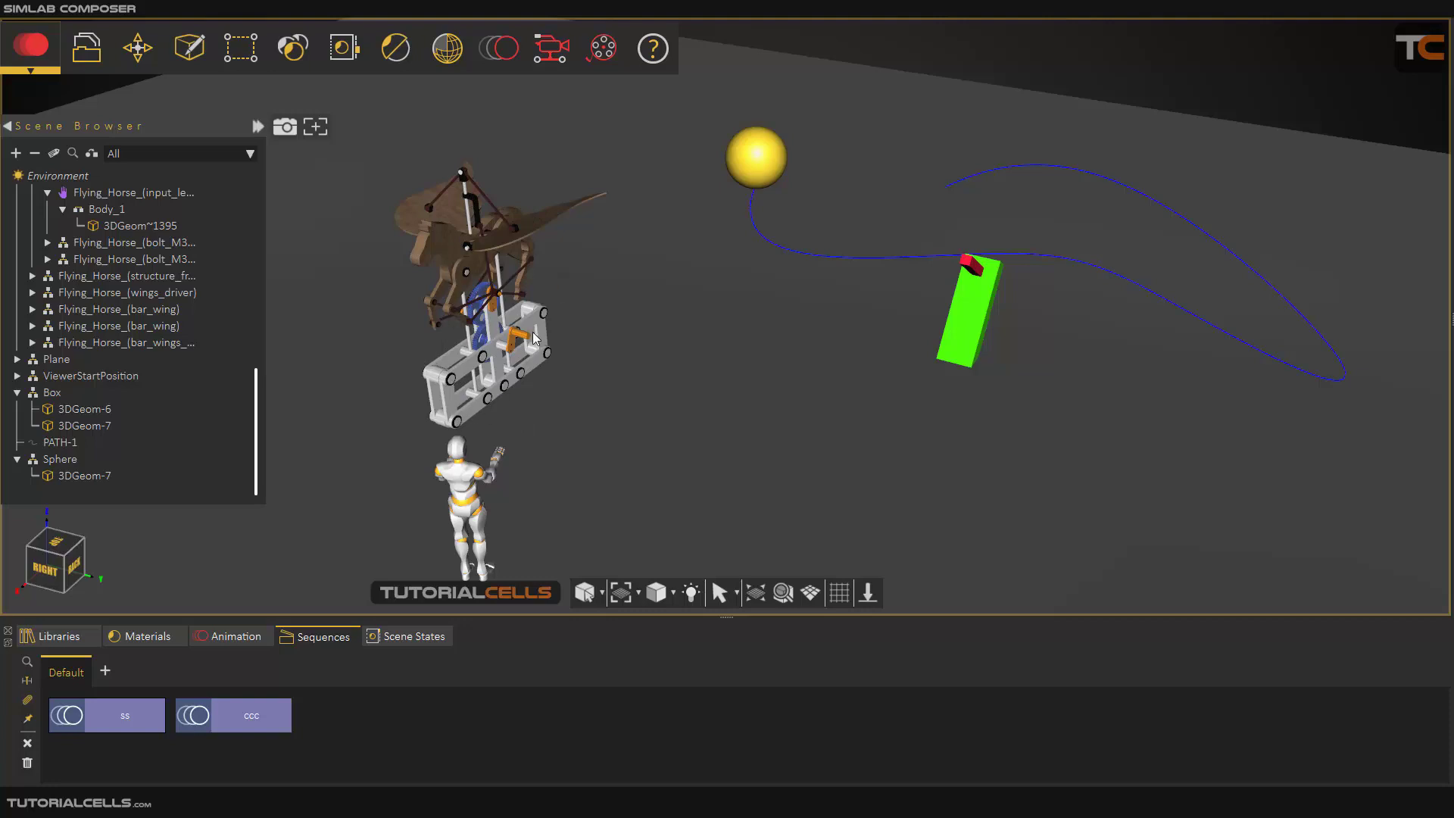
pyautogui.click(65, 719)
pyautogui.click(464, 304)
pyautogui.scroll(2, 451, 290)
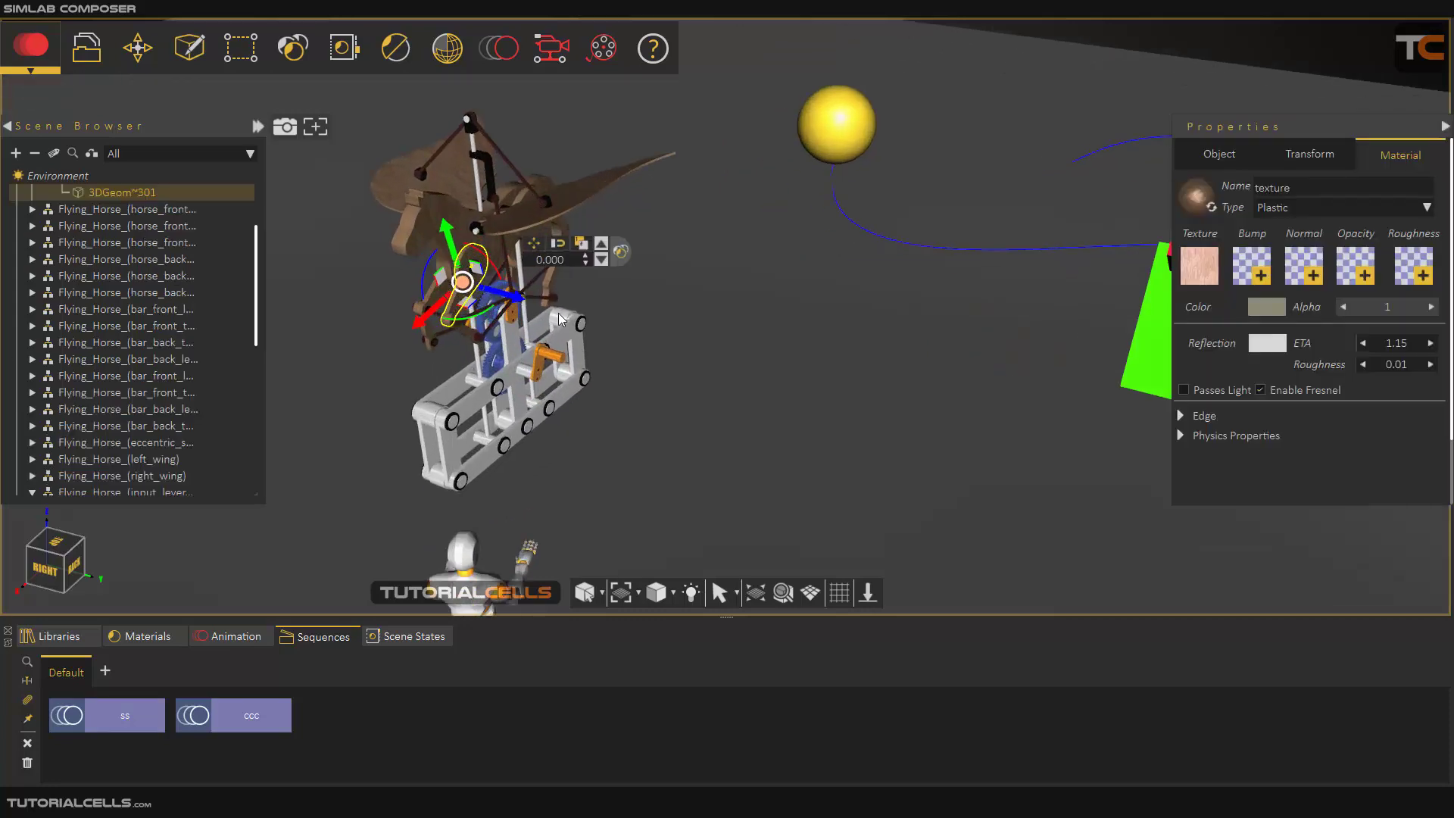
pyautogui.click(560, 288)
pyautogui.scroll(-2, 590, 381)
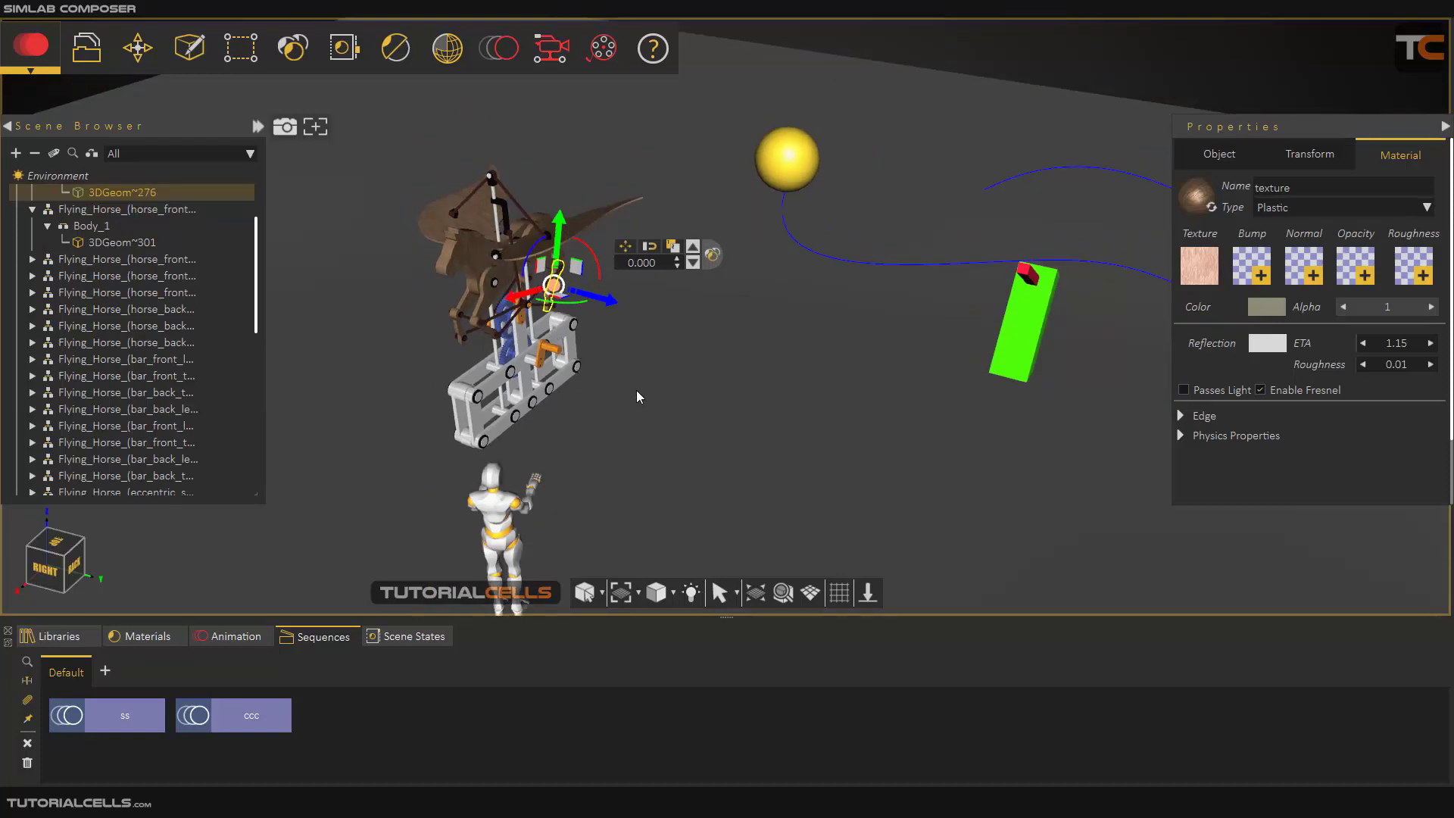
pyautogui.moveTo(870, 292); pyautogui.dragTo(692, 249, button='middle')
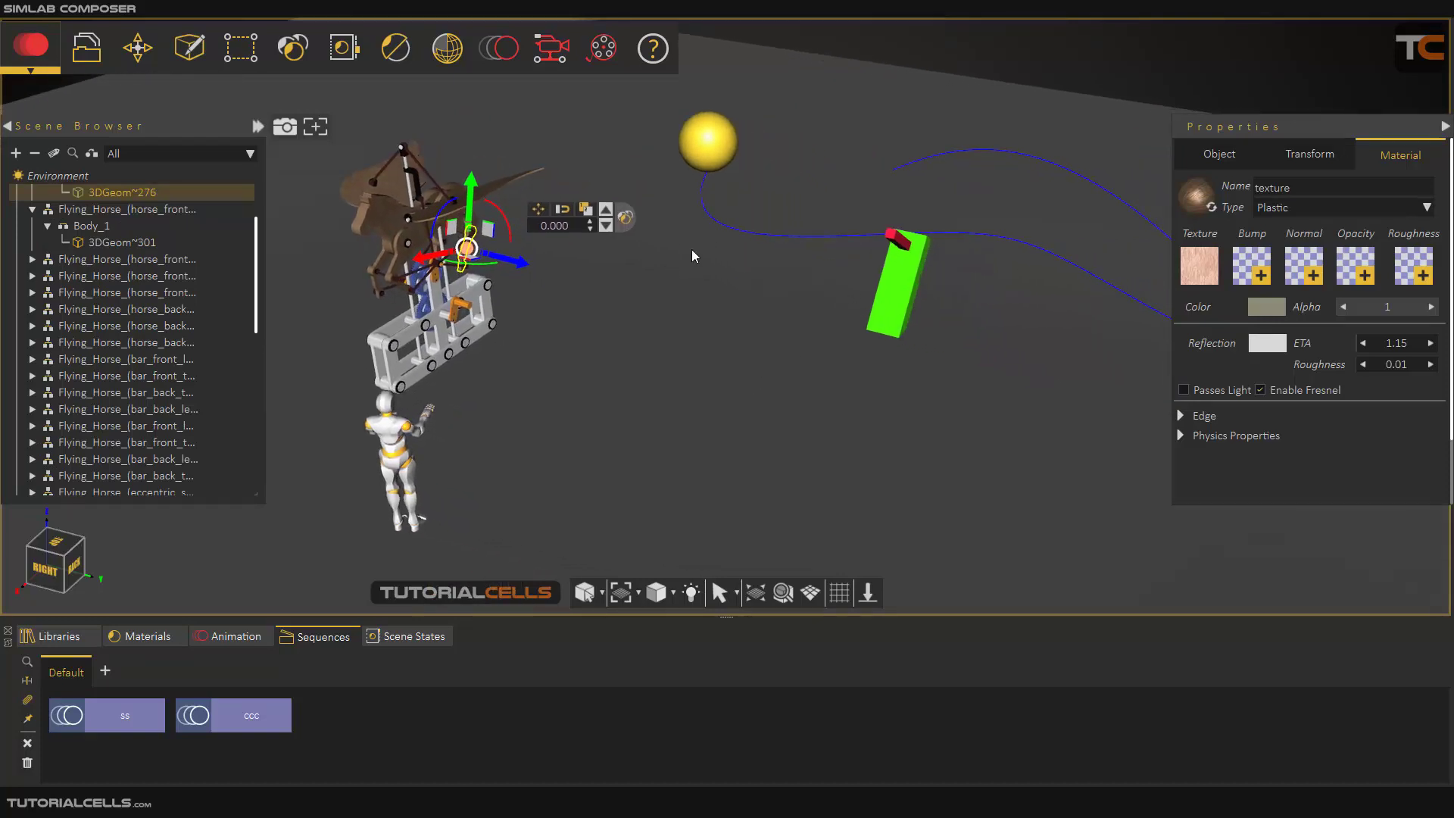
pyautogui.click(1061, 88)
# Step: Select the red crosspiece on the green bar and switch to the Virtual Reality workspace
pyautogui.moveTo(1043, 132); pyautogui.dragTo(888, 169, button='middle')
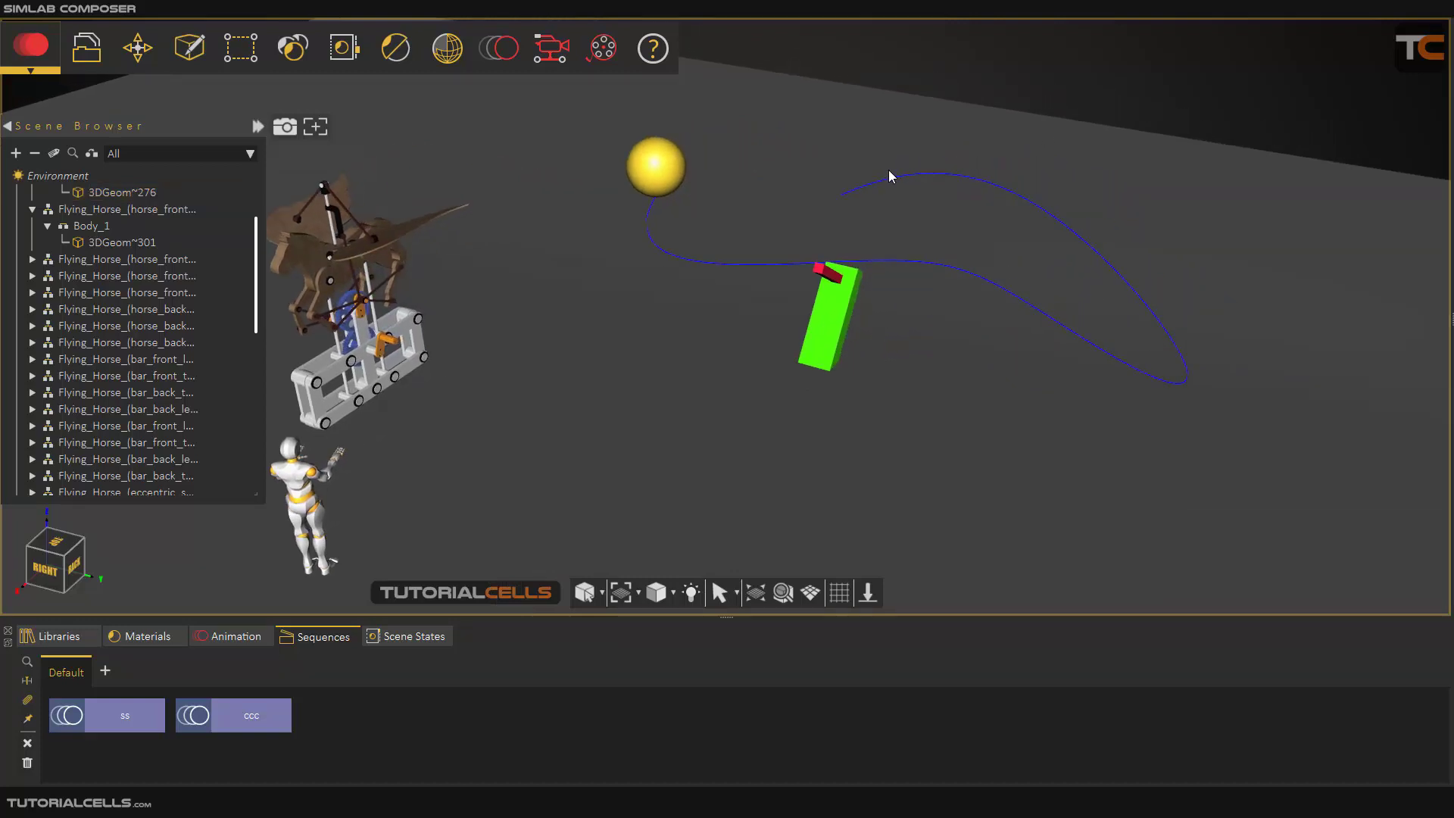
pyautogui.scroll(2, 866, 289)
pyautogui.scroll(-4, 833, 288)
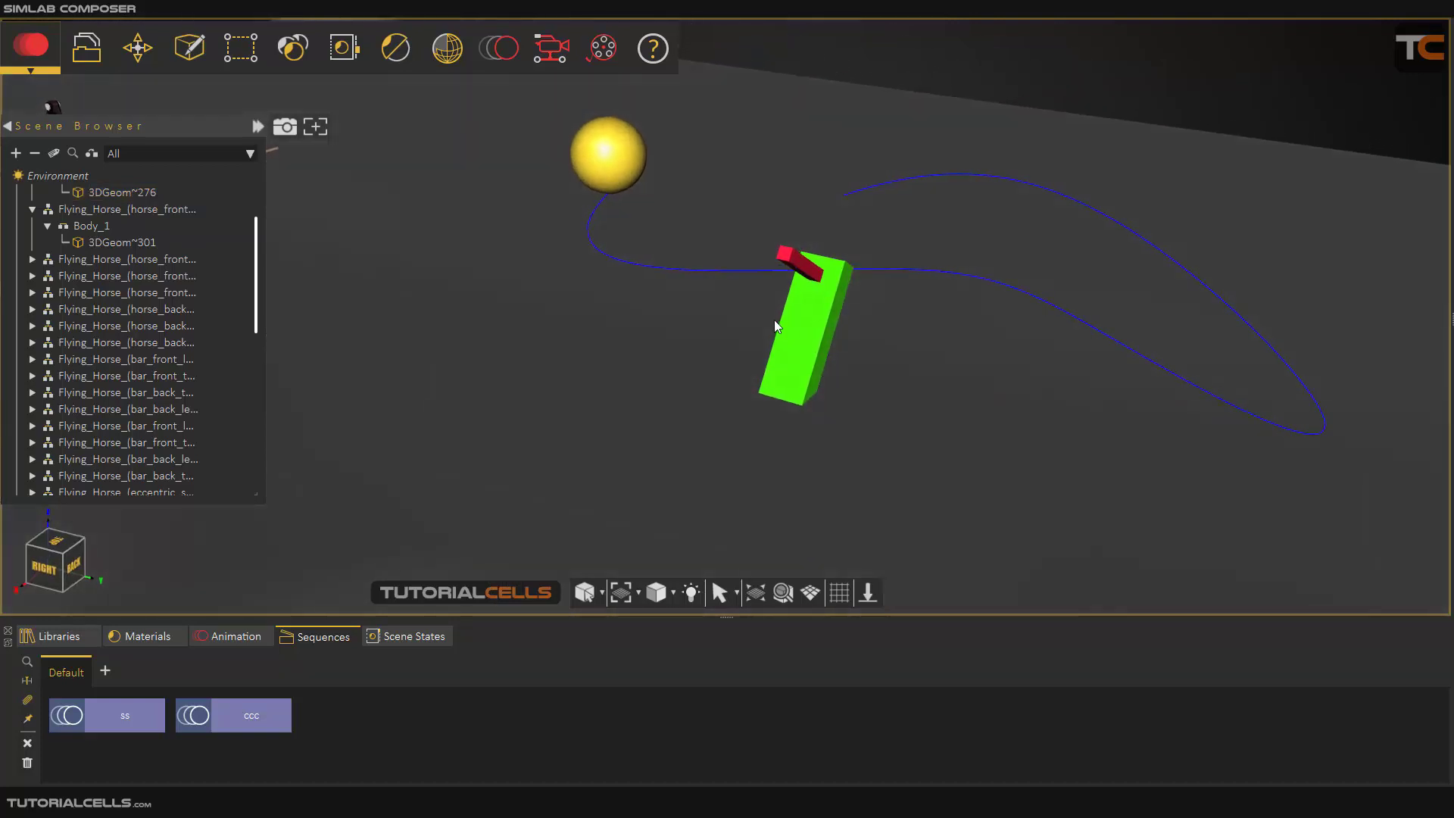
pyautogui.scroll(2, 784, 333)
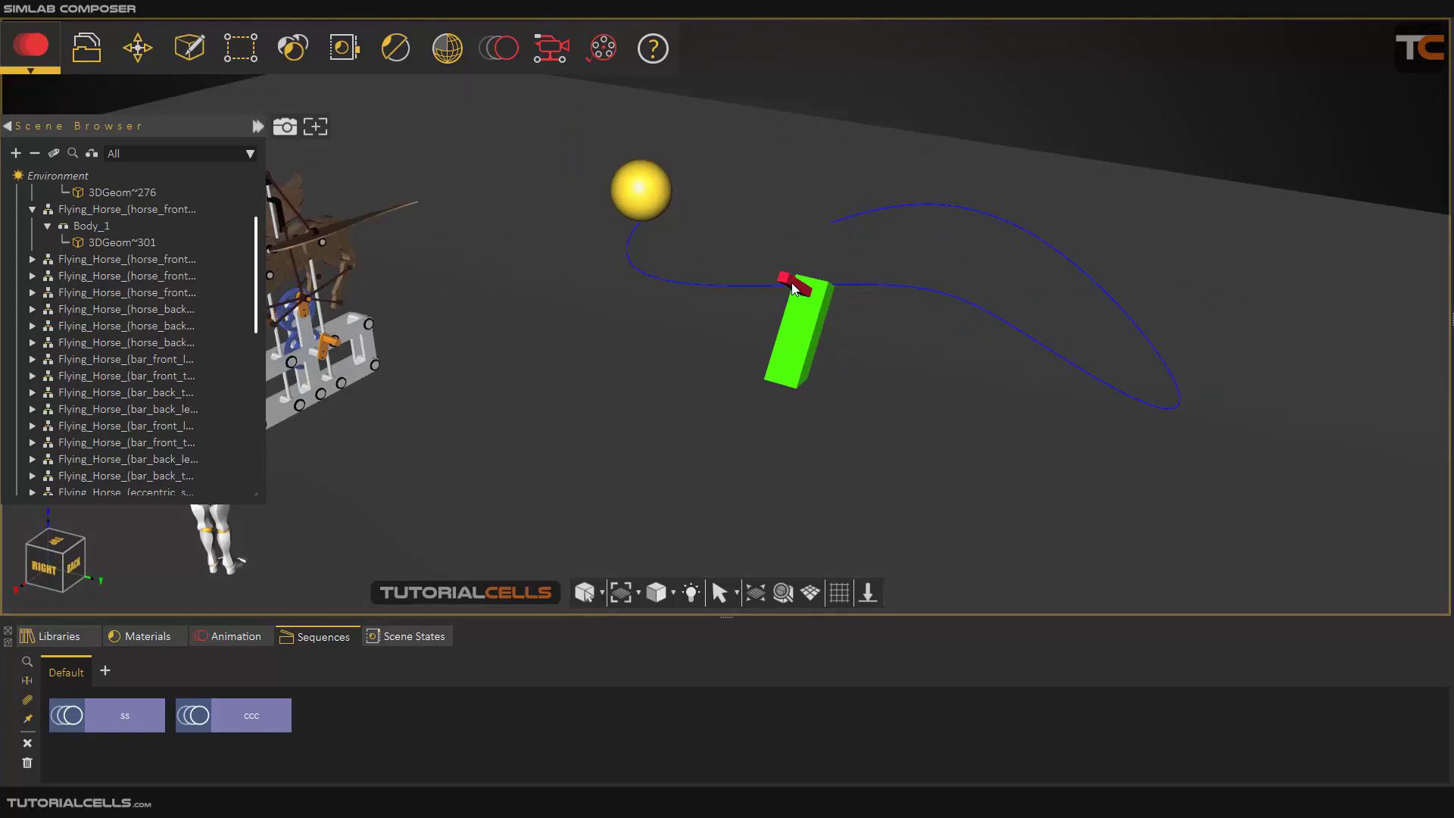
pyautogui.click(793, 289)
pyautogui.click(4, 44)
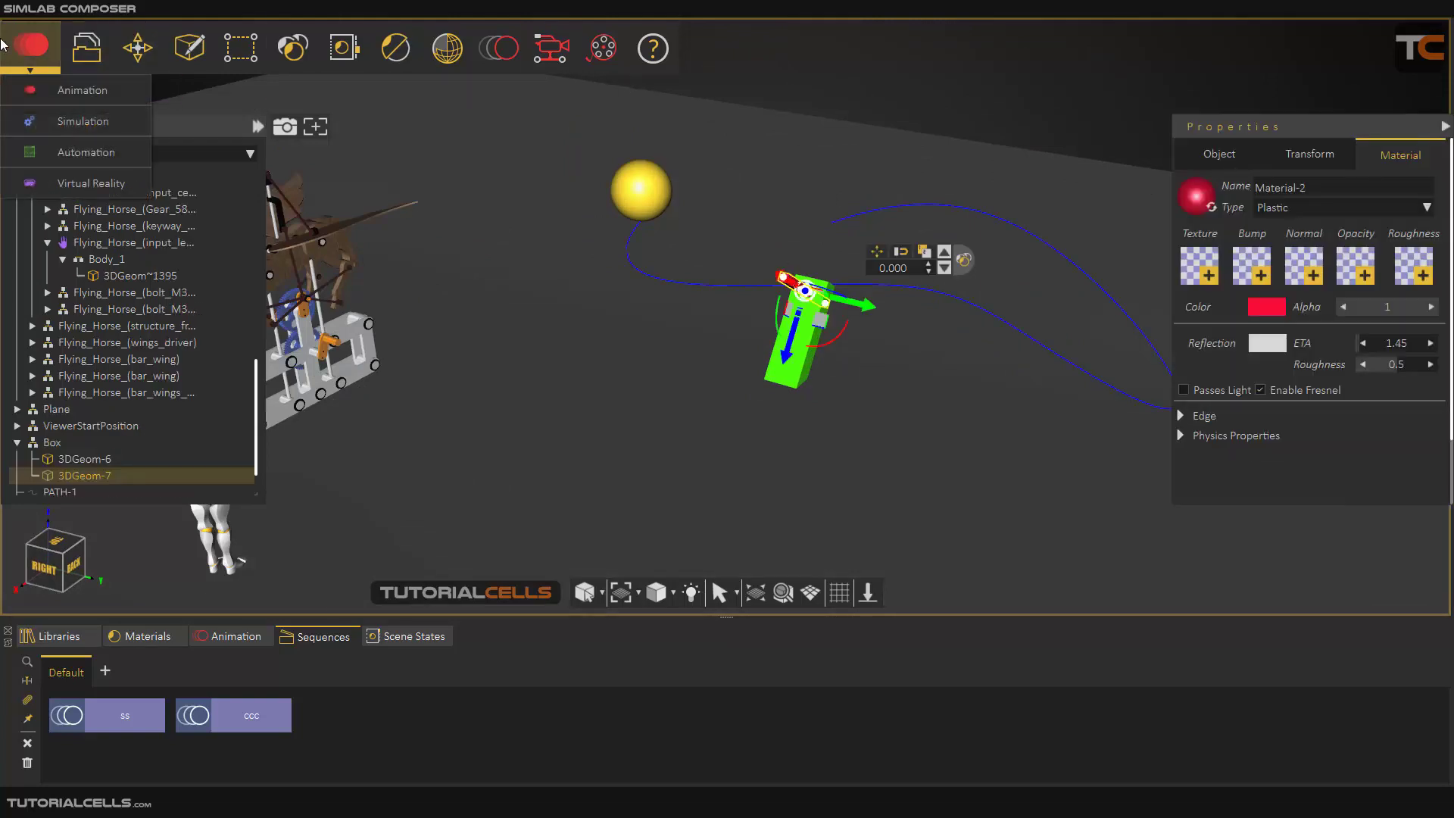
pyautogui.click(83, 183)
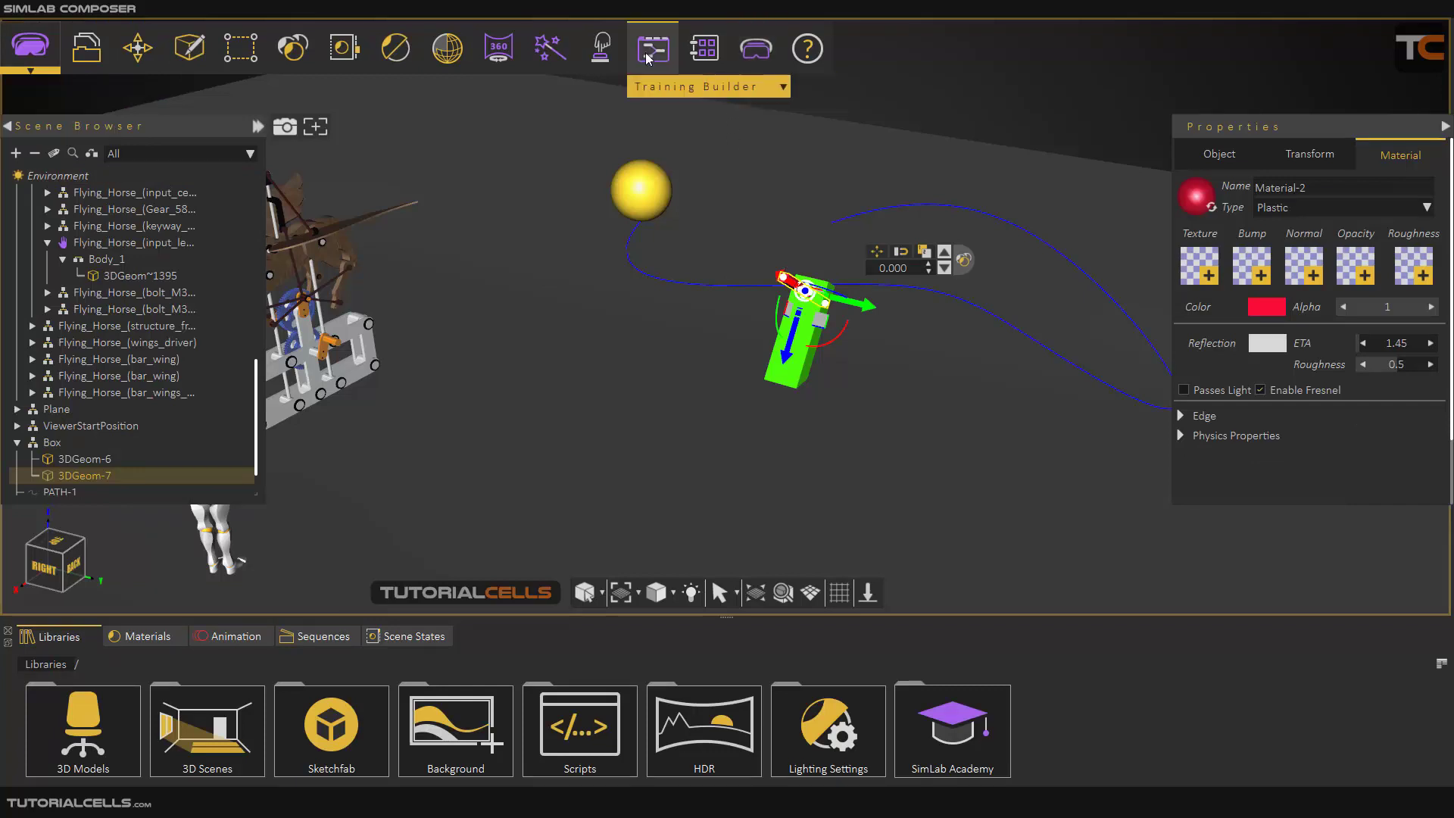
# Step: Make the red crosspiece a grabbable sequence handle linked to the ccc sequence
pyautogui.click(600, 47)
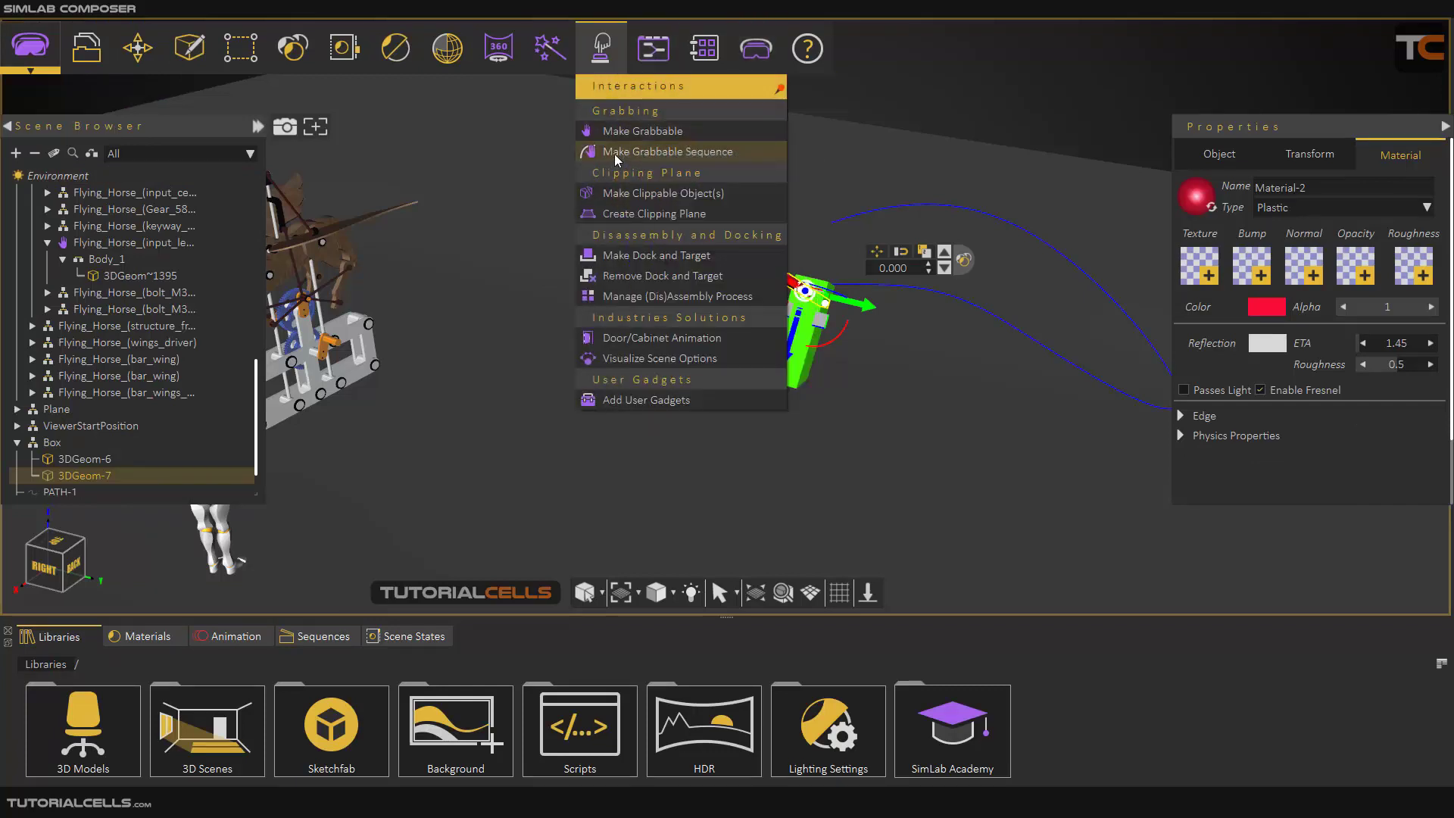
pyautogui.click(616, 152)
pyautogui.click(710, 548)
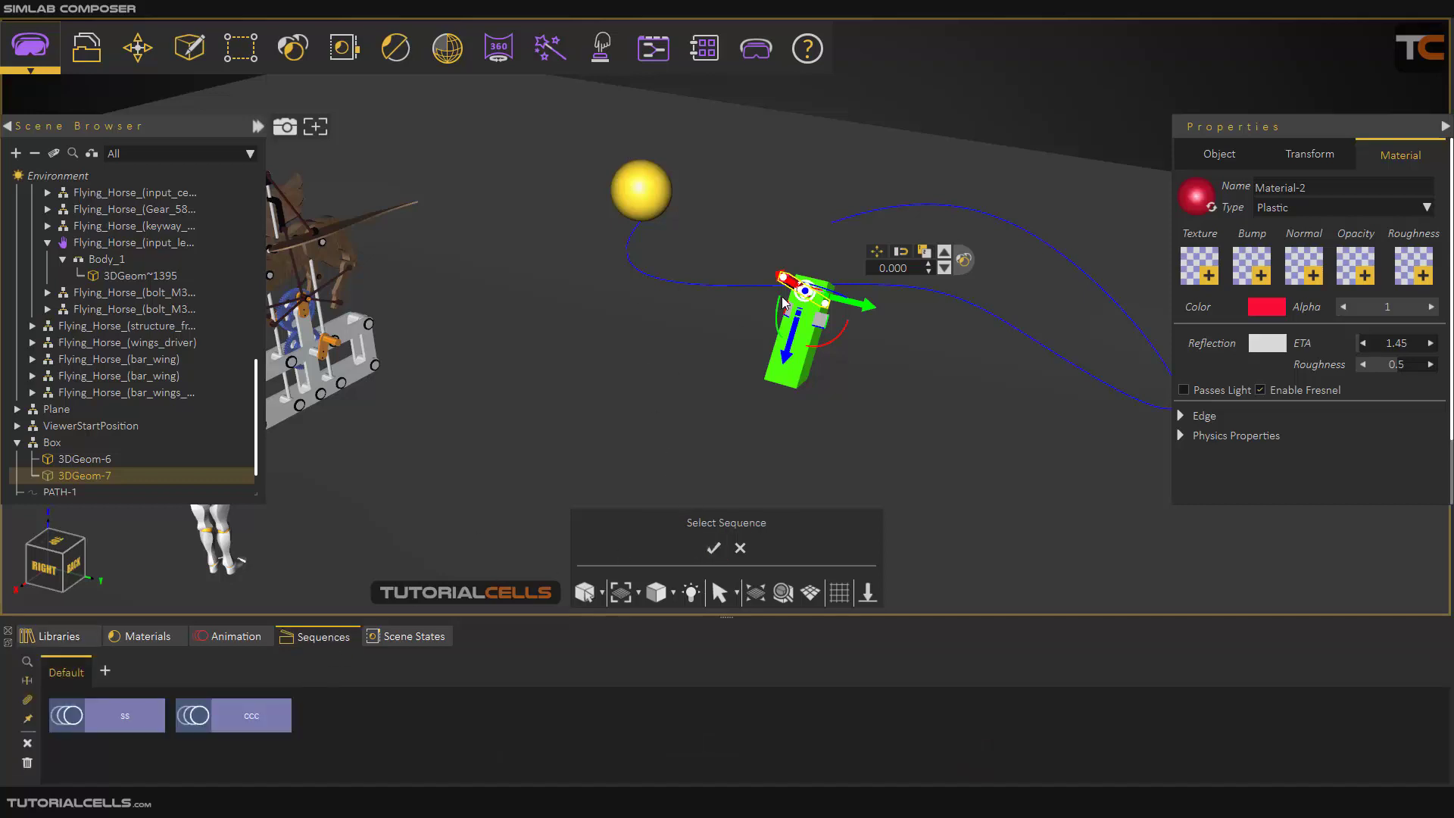
pyautogui.click(266, 715)
pyautogui.click(257, 715)
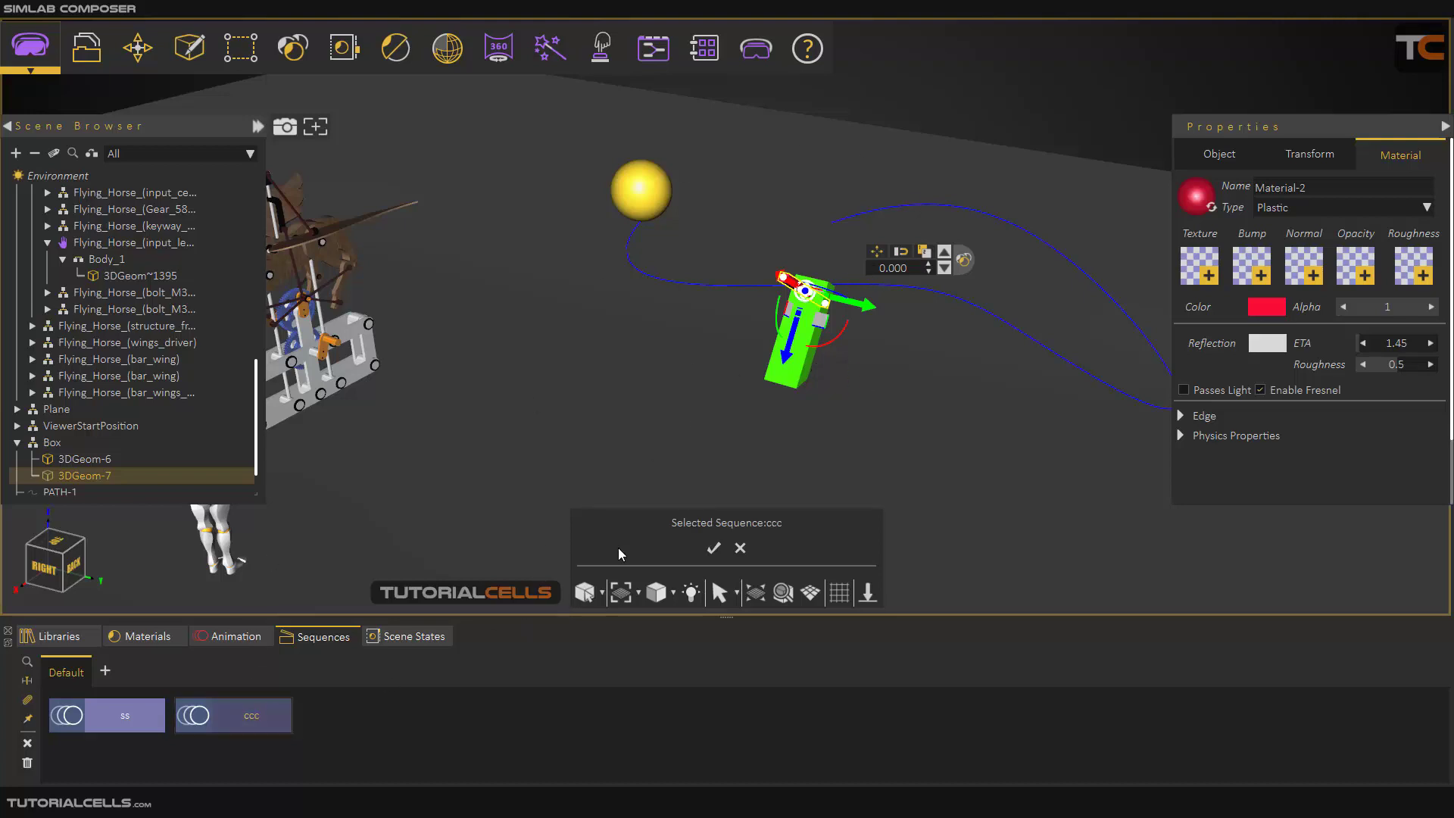
pyautogui.click(712, 548)
pyautogui.click(714, 548)
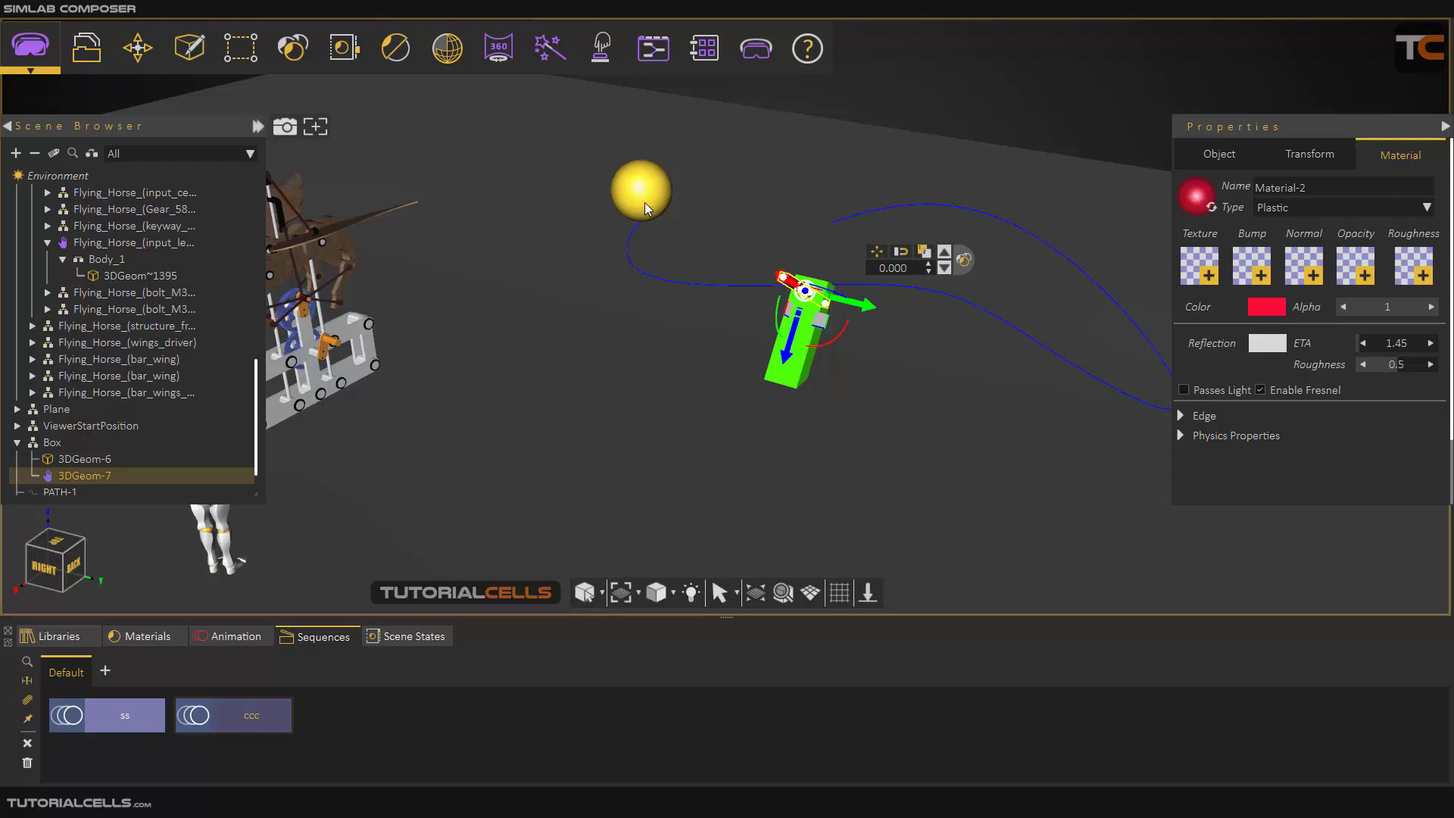
pyautogui.scroll(-2, 955, 291)
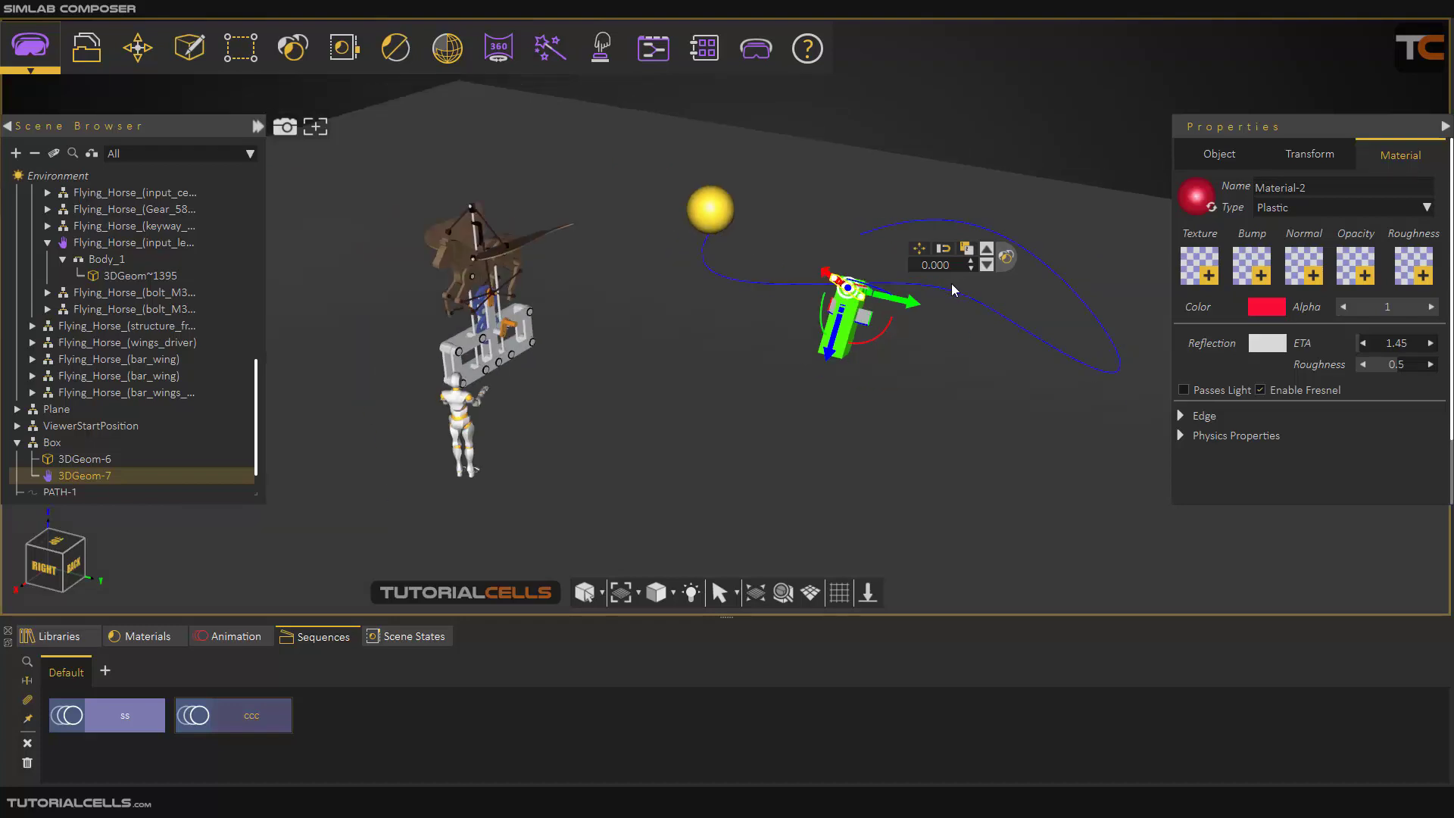
pyautogui.moveTo(953, 290); pyautogui.dragTo(787, 261, button='middle')
pyautogui.click(755, 49)
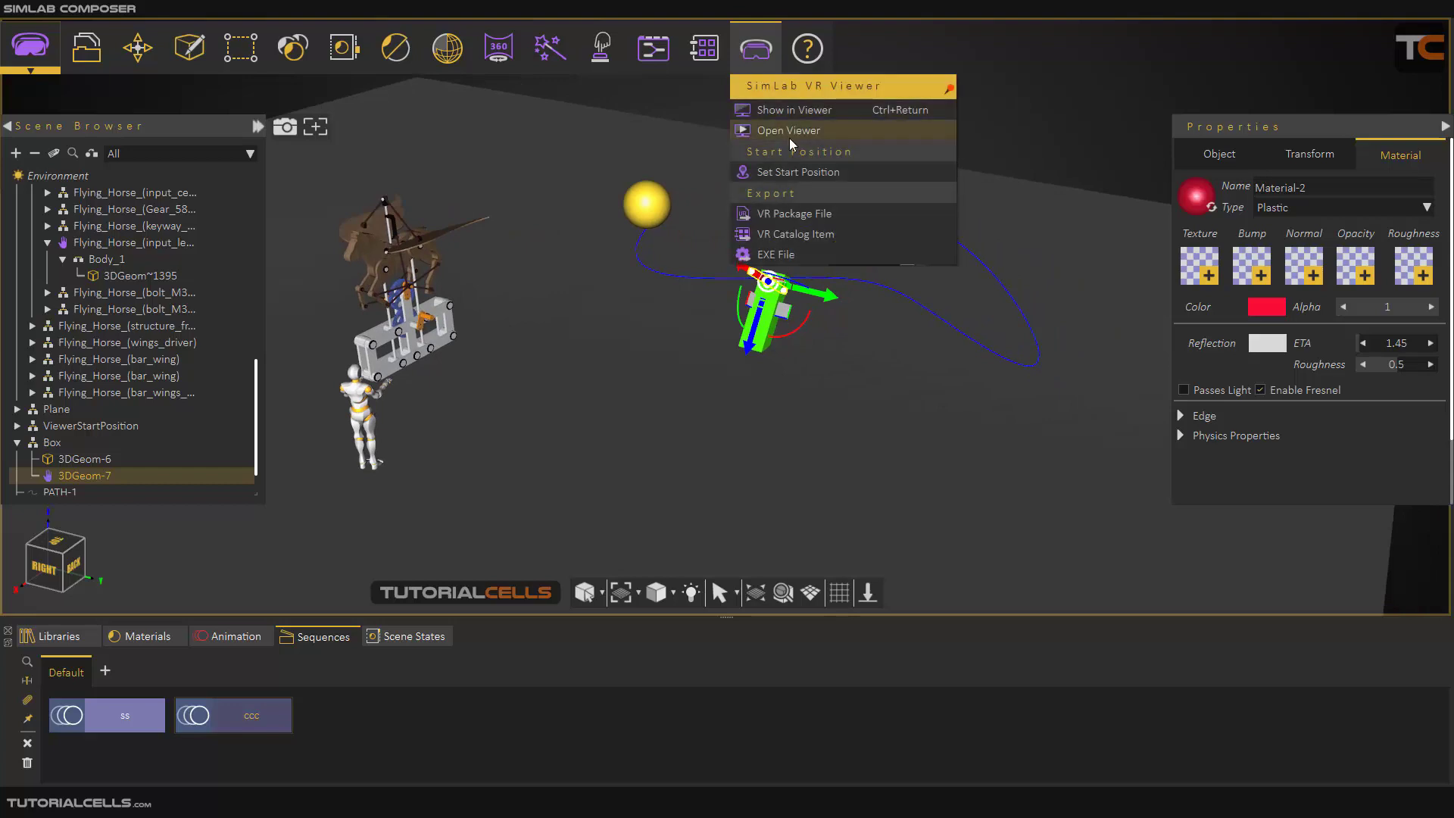
pyautogui.click(796, 128)
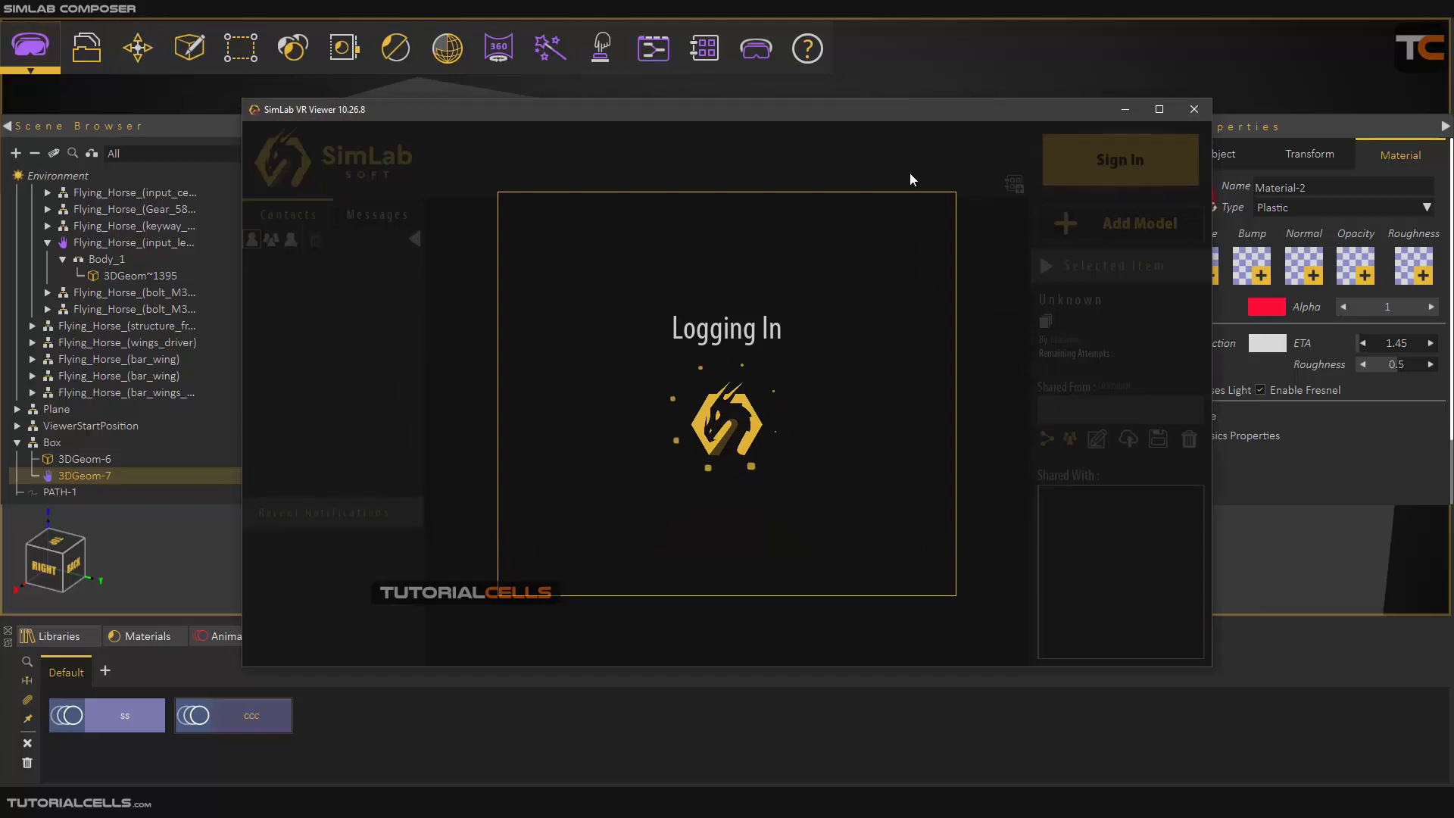
pyautogui.click(1195, 110)
# Step: Show the scene in the VR viewer, approach the green bar, and slide the red crosspiece to test the sphere's motion
pyautogui.click(755, 48)
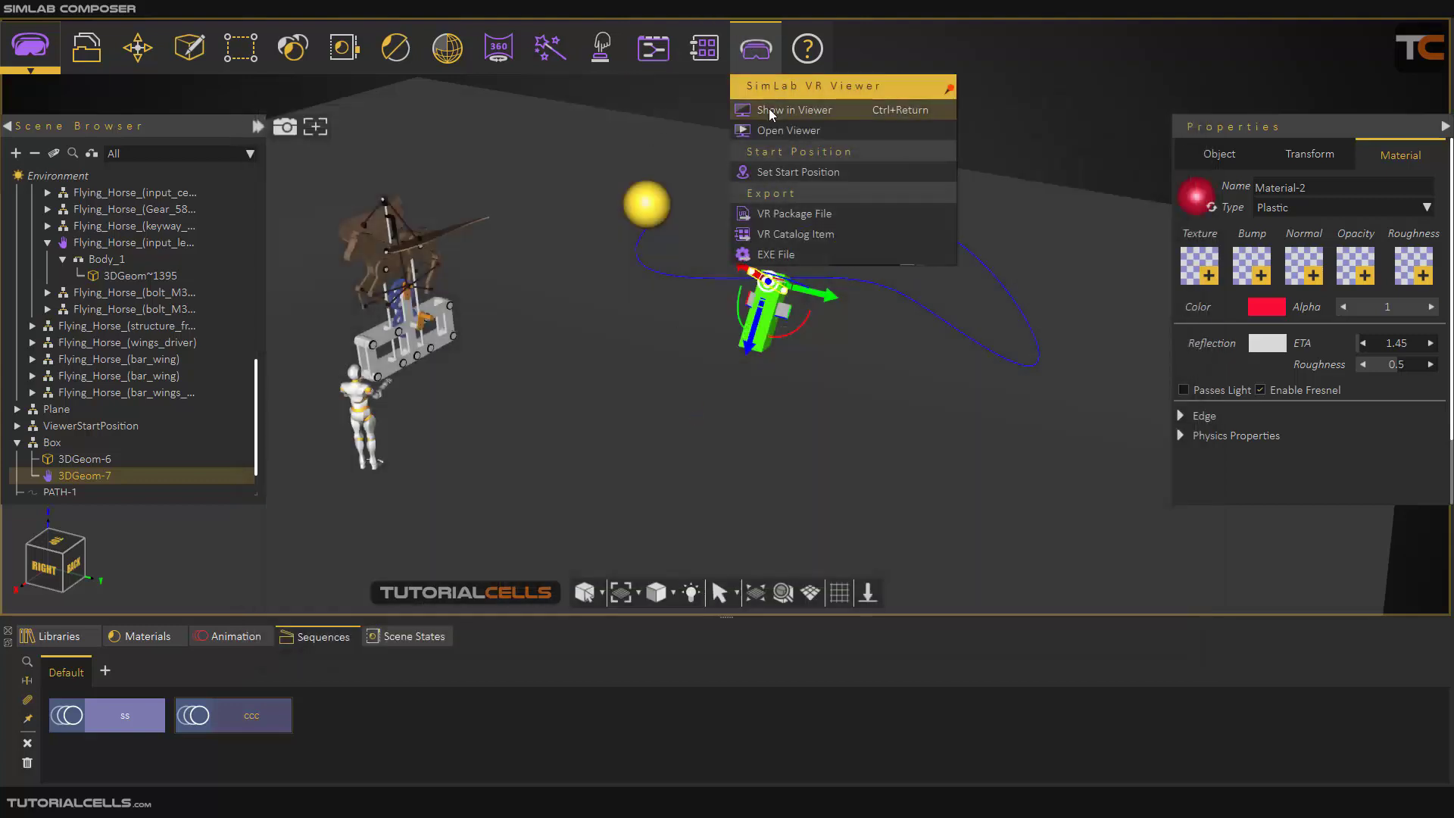
pyautogui.click(769, 110)
pyautogui.click(493, 396)
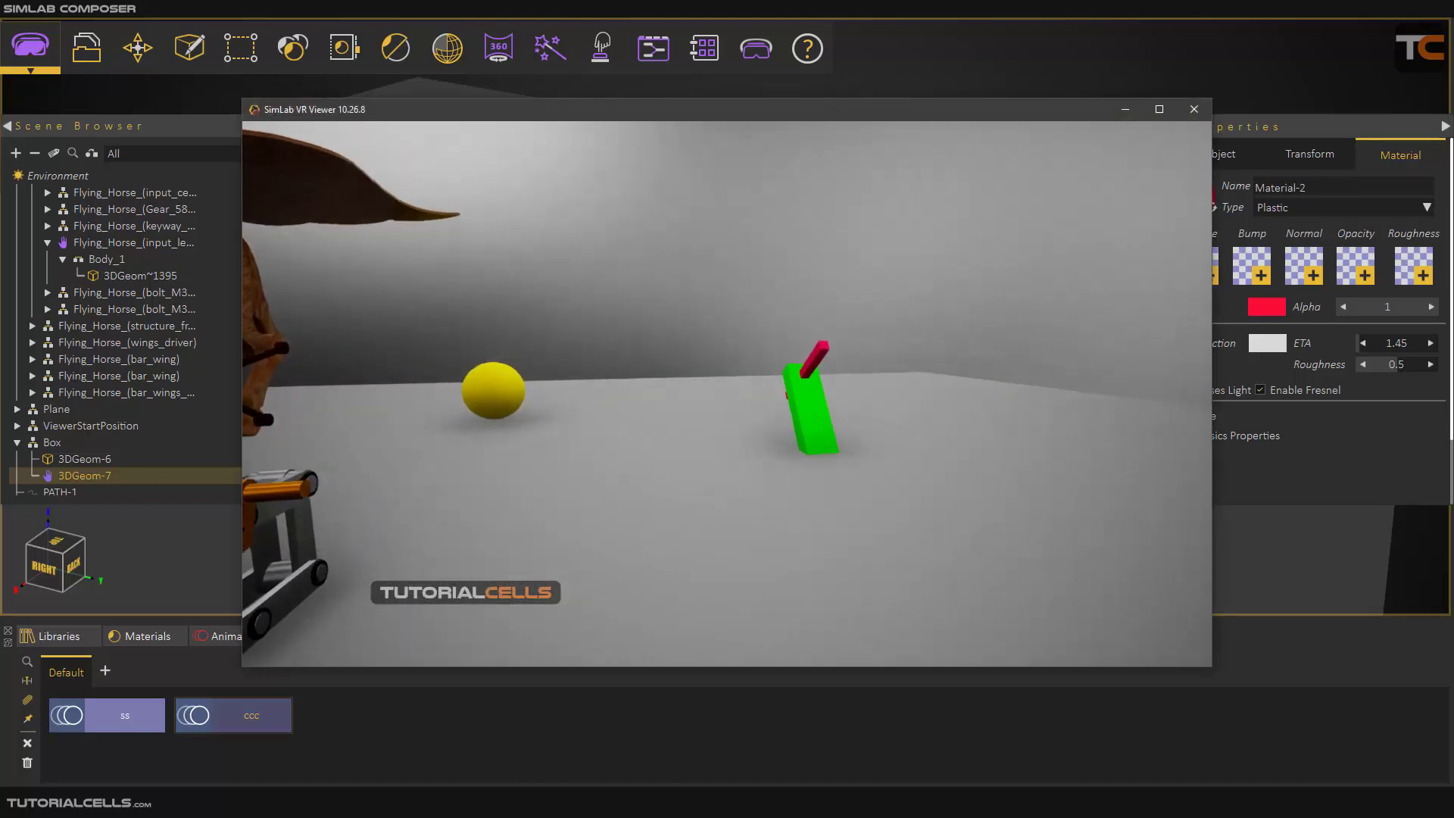
pyautogui.press('w')
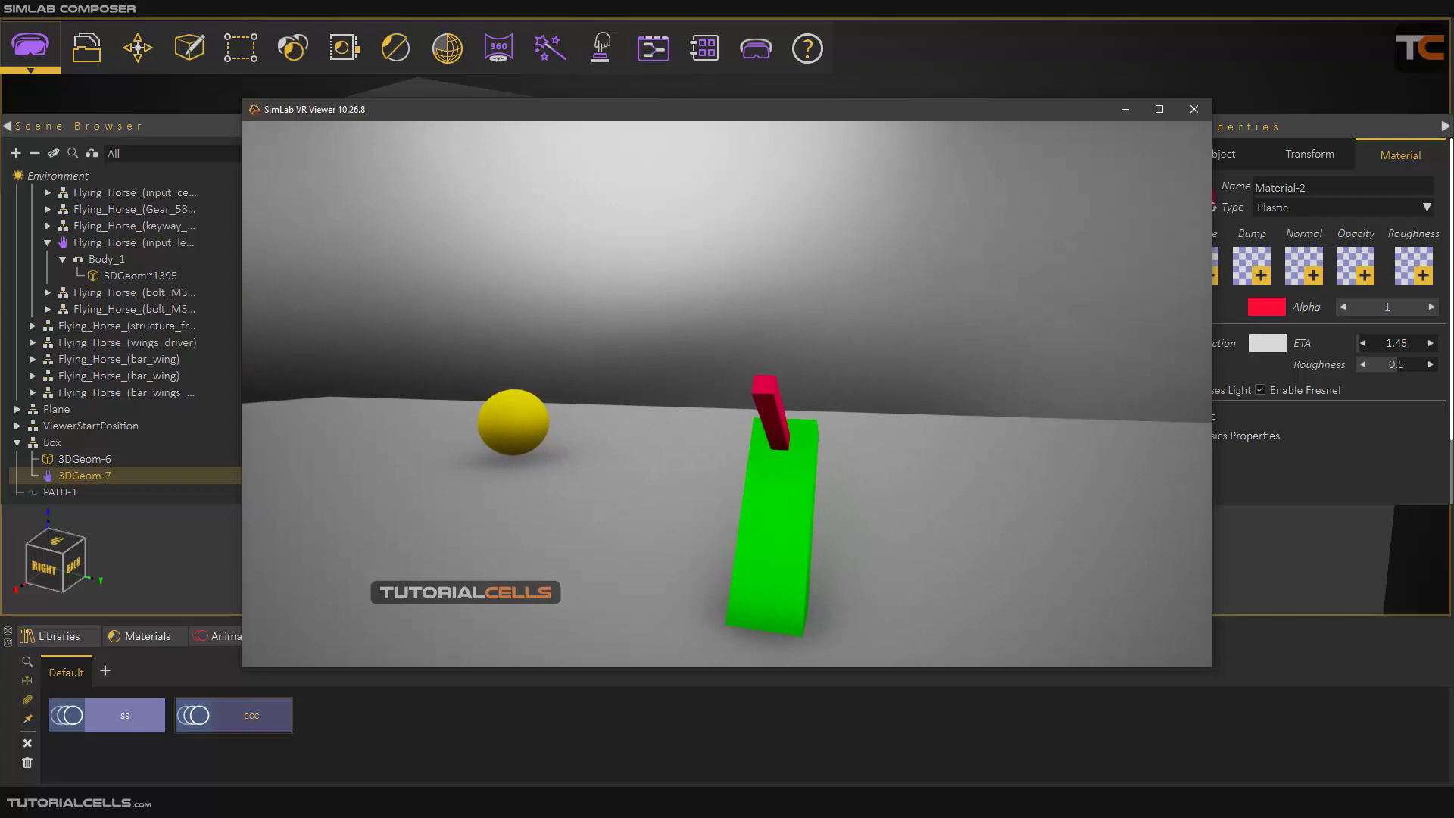
pyautogui.click(766, 454)
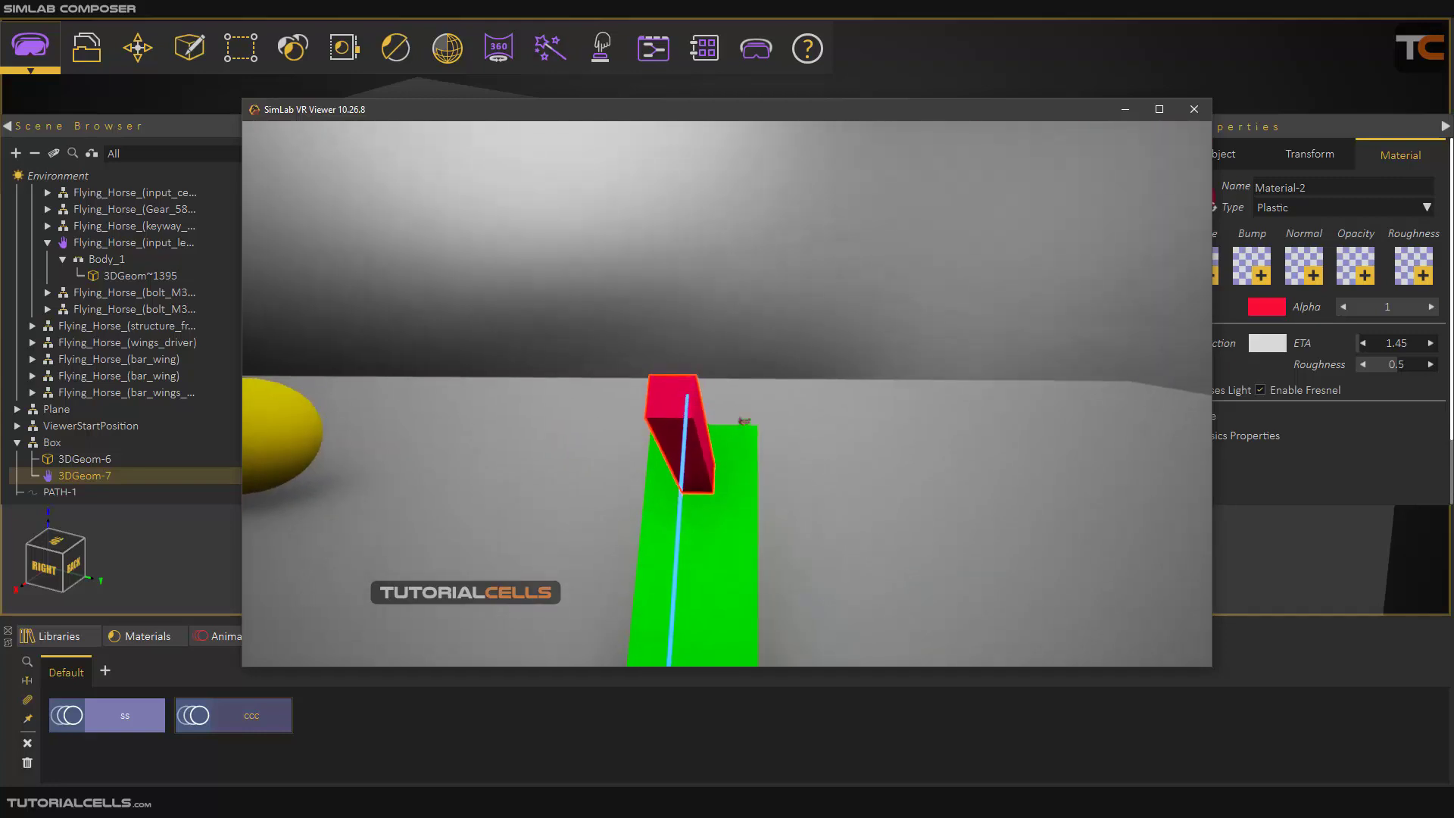
pyautogui.moveTo(744, 420); pyautogui.dragTo(742, 416)
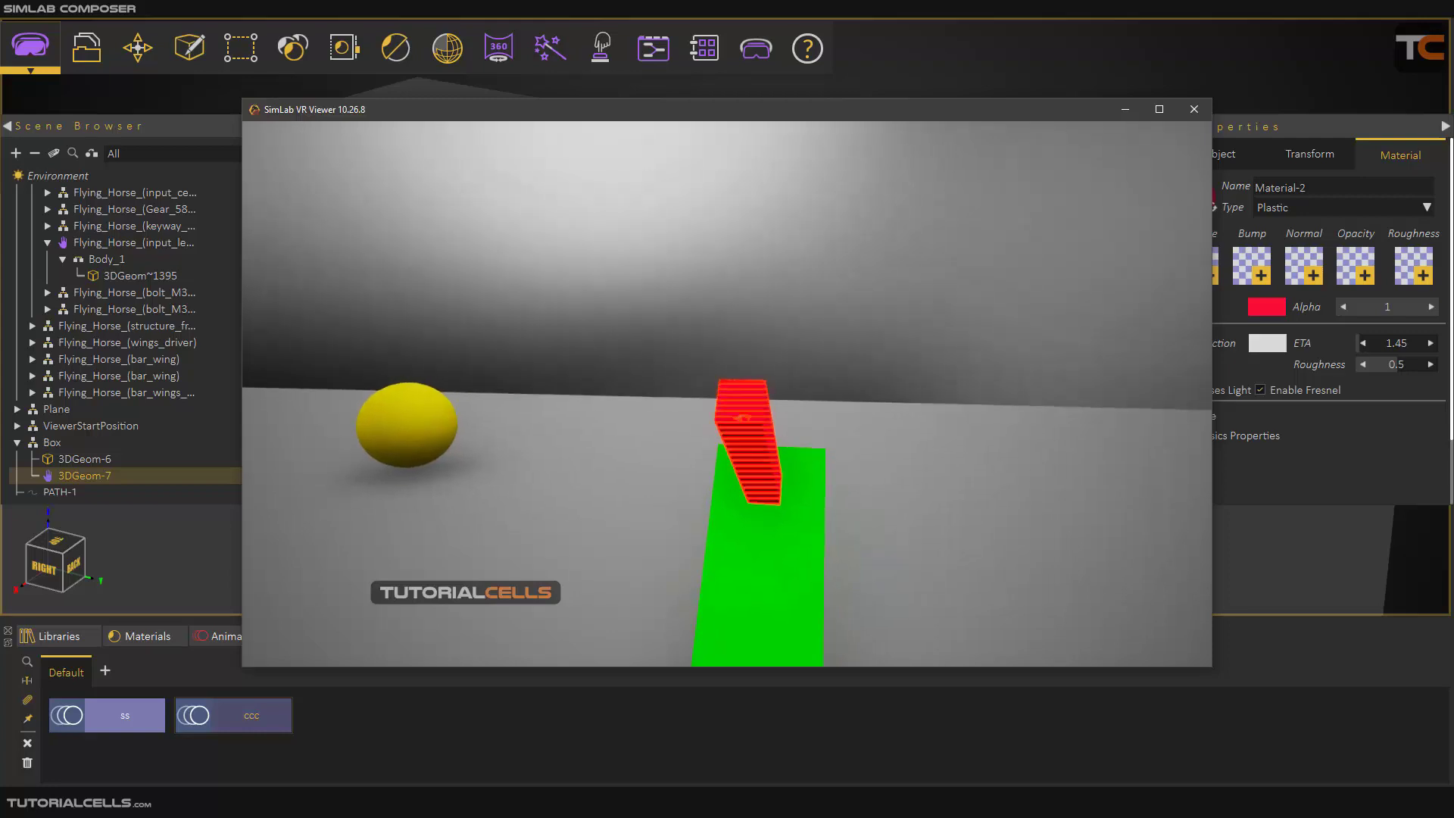
pyautogui.moveTo(740, 418); pyautogui.dragTo(743, 419)
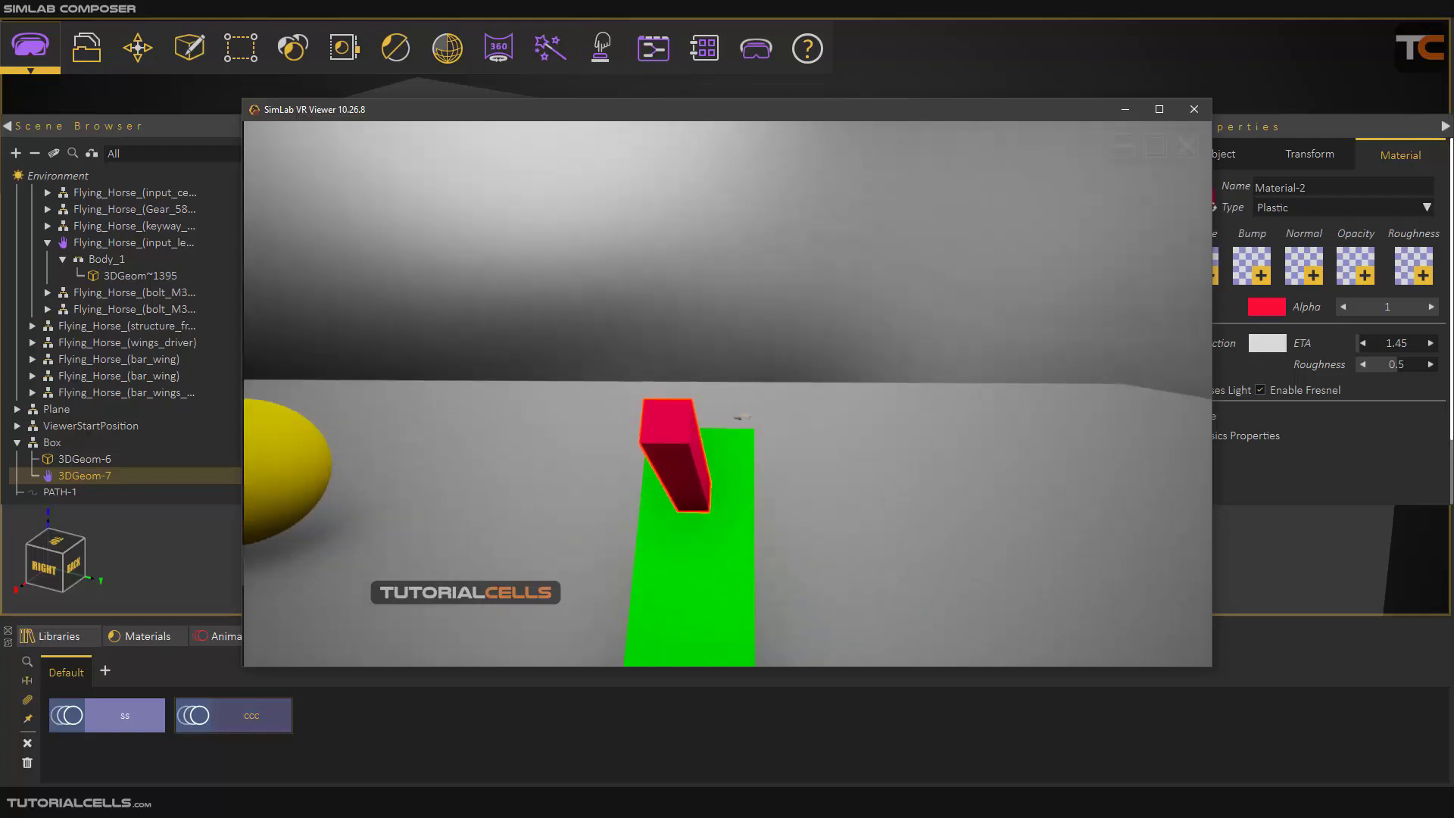
# Step: Close the VR viewer without saving the scene and deselect the red crosspiece
pyautogui.click(1196, 150)
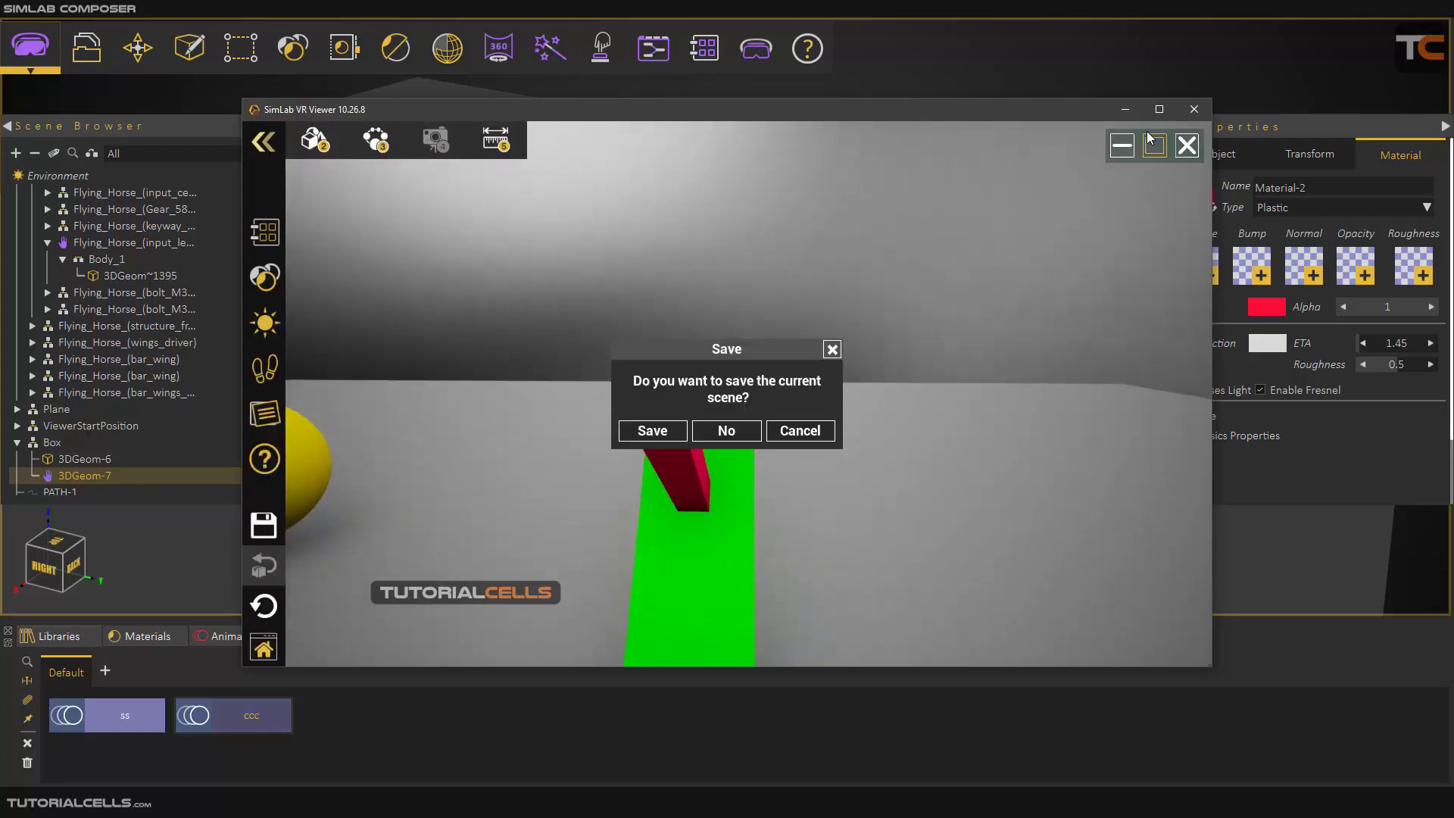
pyautogui.click(739, 435)
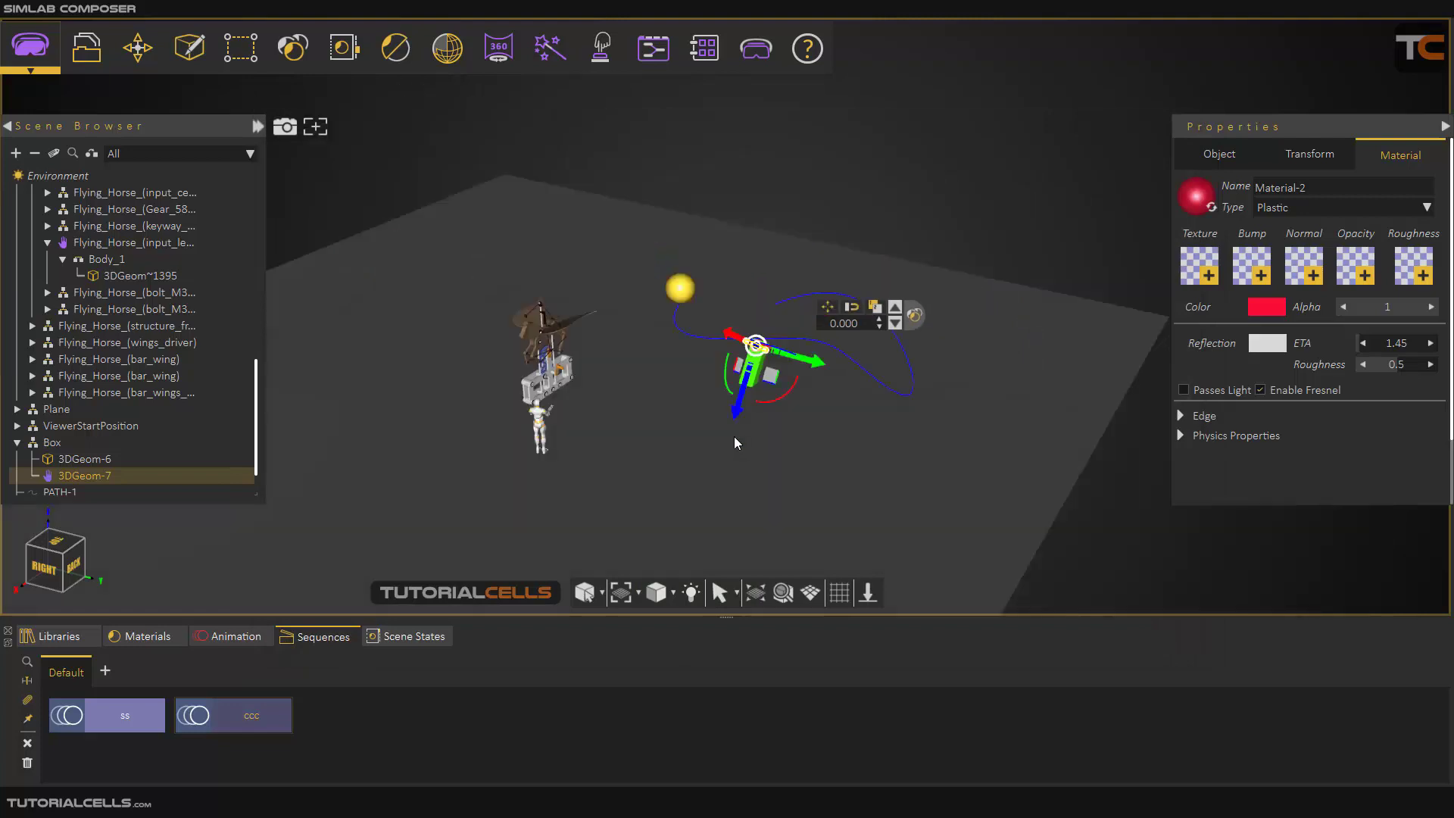
pyautogui.scroll(3, 733, 392)
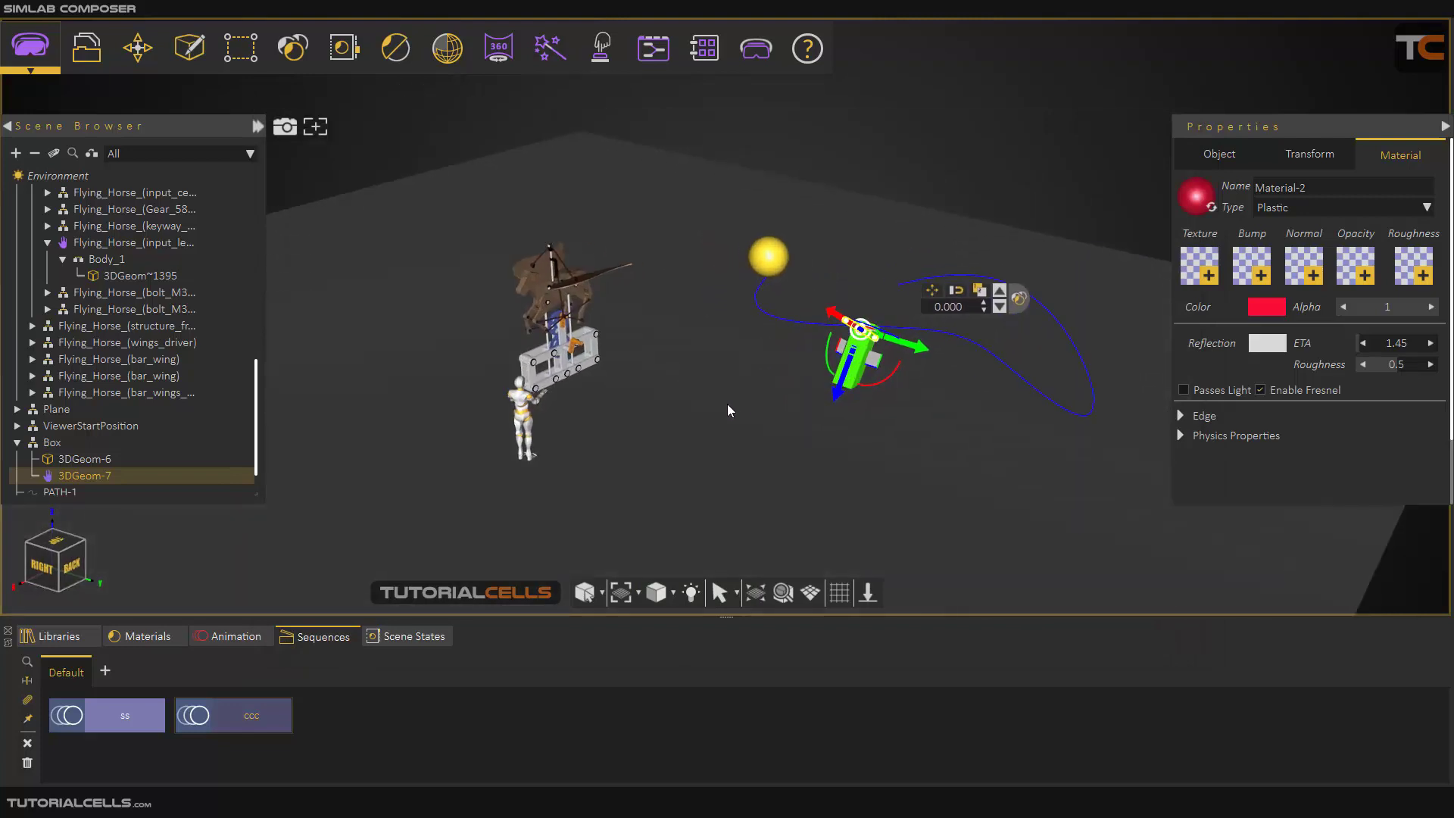
pyautogui.moveTo(688, 403); pyautogui.dragTo(713, 417)
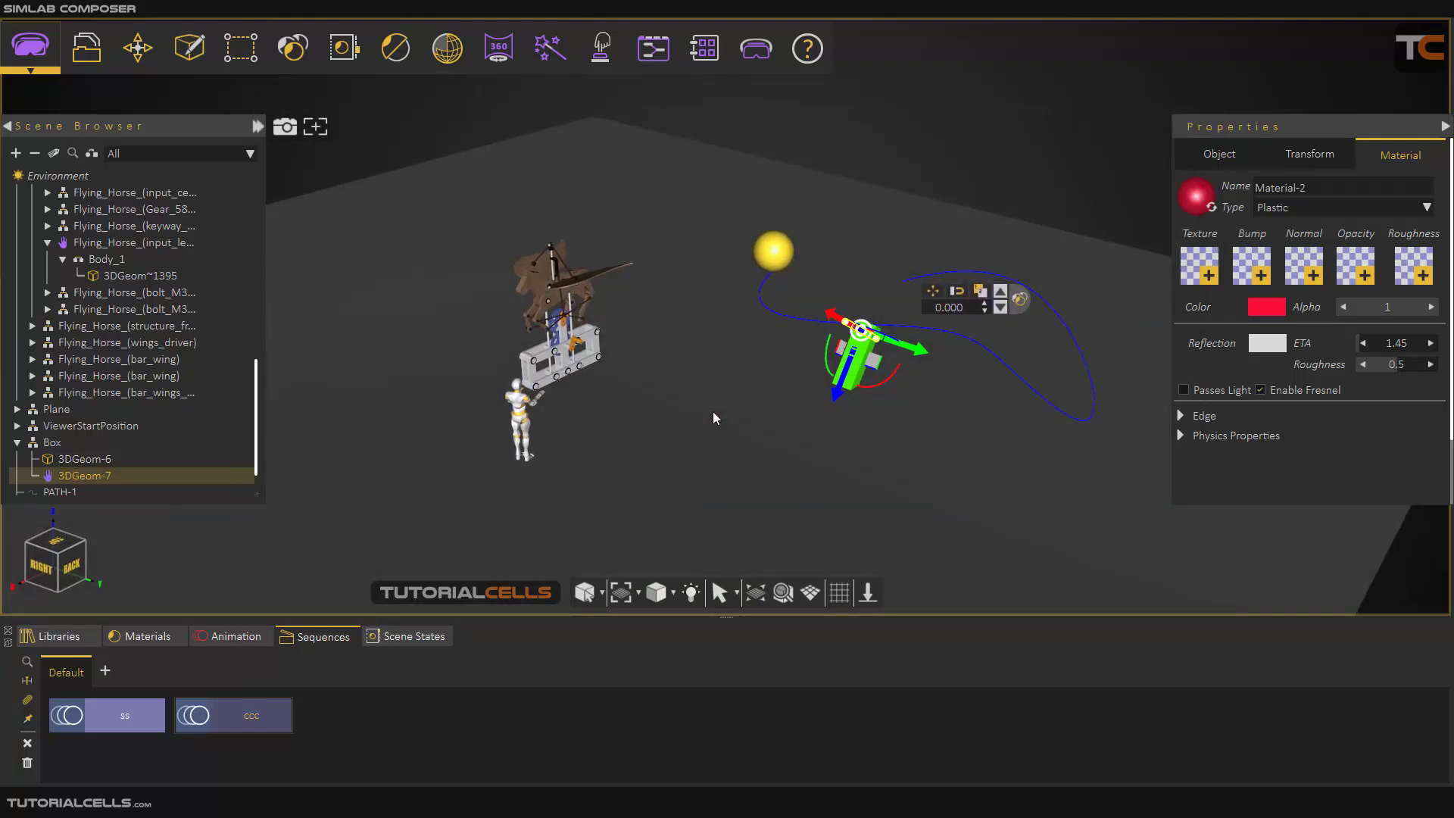
pyautogui.click(944, 163)
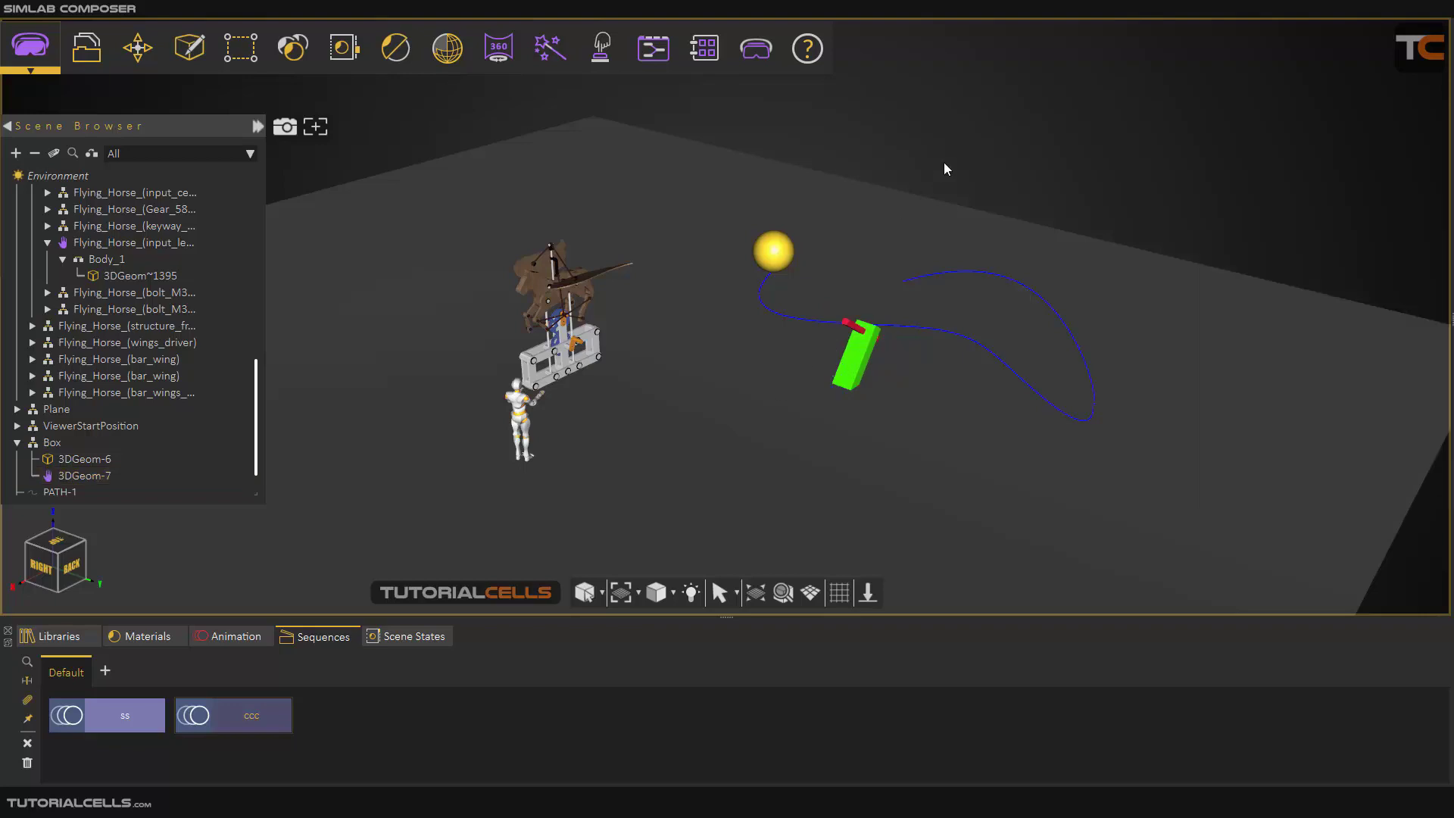